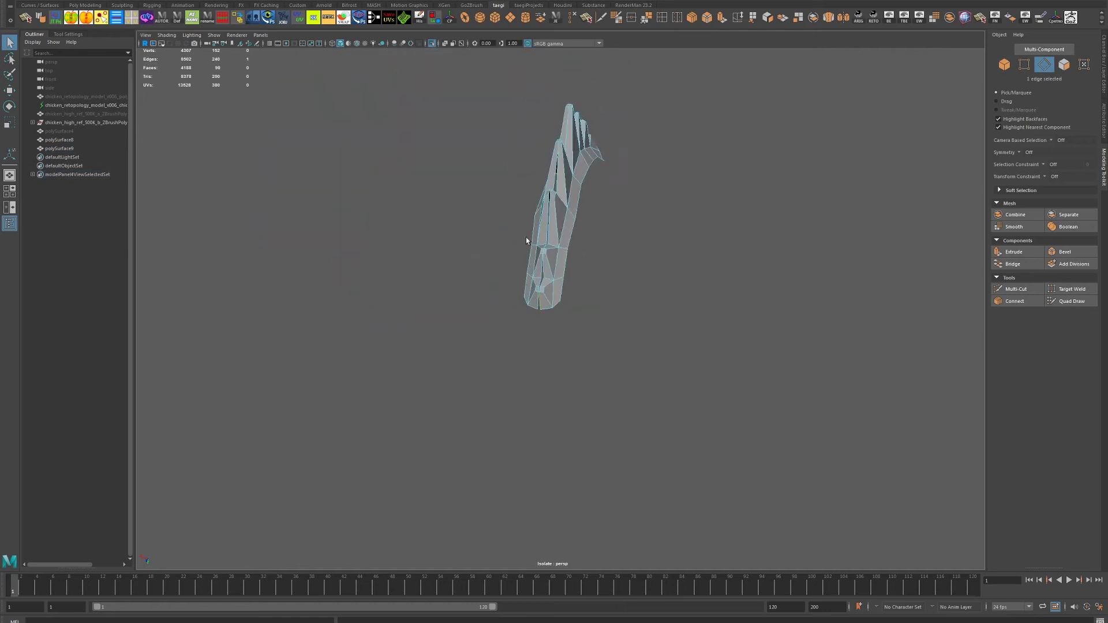
# - Select the claw's edge loops and scale them inward to tighten the mesh
pyautogui.moveTo(525, 239); pyautogui.dragTo(529, 236)
pyautogui.scroll(3)
pyautogui.moveTo(666, 271); pyautogui.dragTo(614, 295)
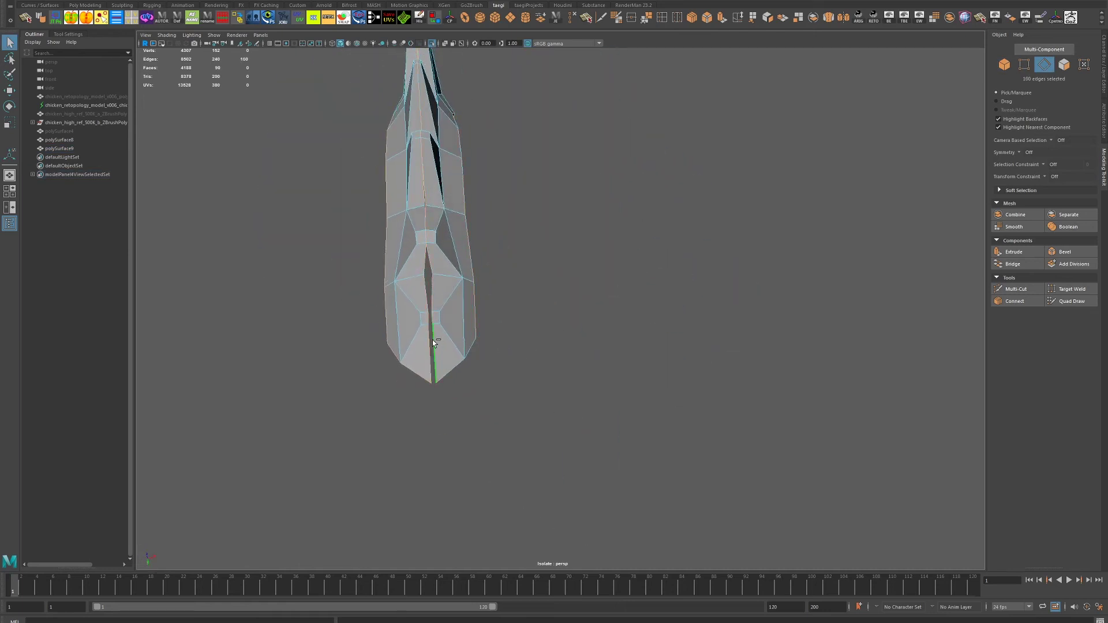
pyautogui.moveTo(434, 343); pyautogui.dragTo(502, 387)
pyautogui.moveTo(448, 341); pyautogui.dragTo(617, 228)
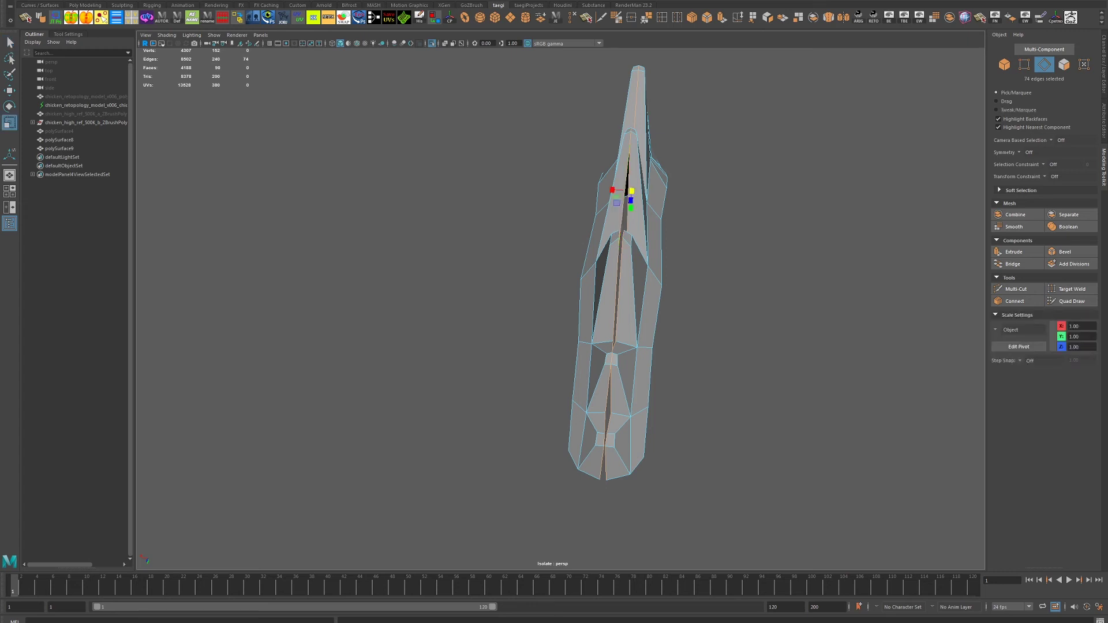
pyautogui.moveTo(615, 200); pyautogui.dragTo(608, 267)
pyautogui.moveTo(612, 185); pyautogui.dragTo(606, 144)
pyautogui.moveTo(563, 173); pyautogui.dragTo(553, 123)
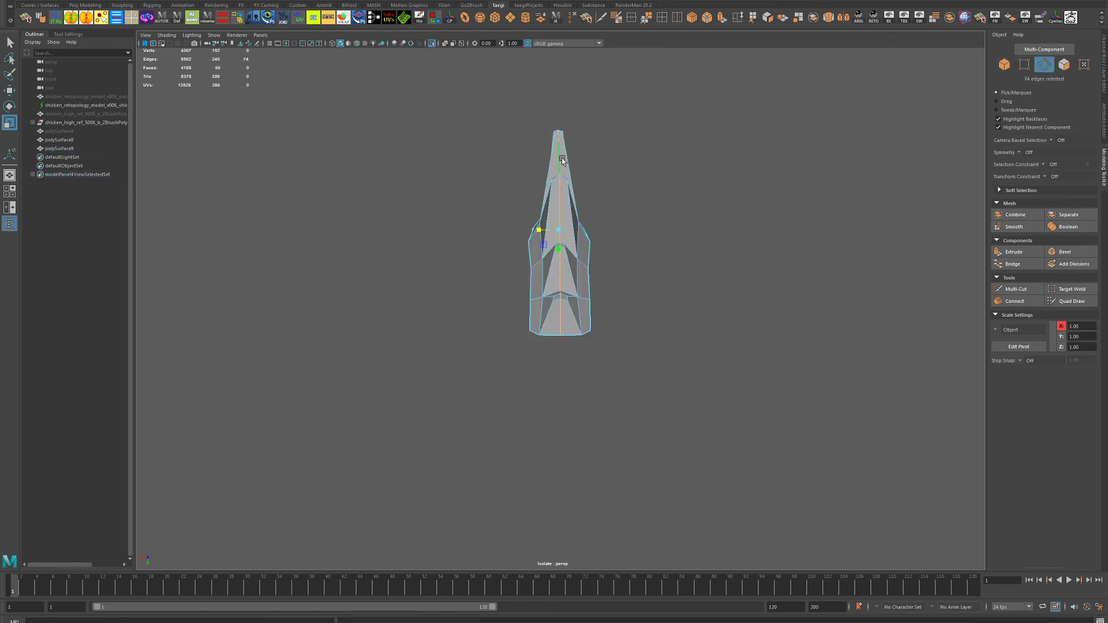
# - Switch the claw to vertex mode with wireframe display
pyautogui.moveTo(563, 162); pyautogui.dragTo(554, 122)
pyautogui.scroll(3)
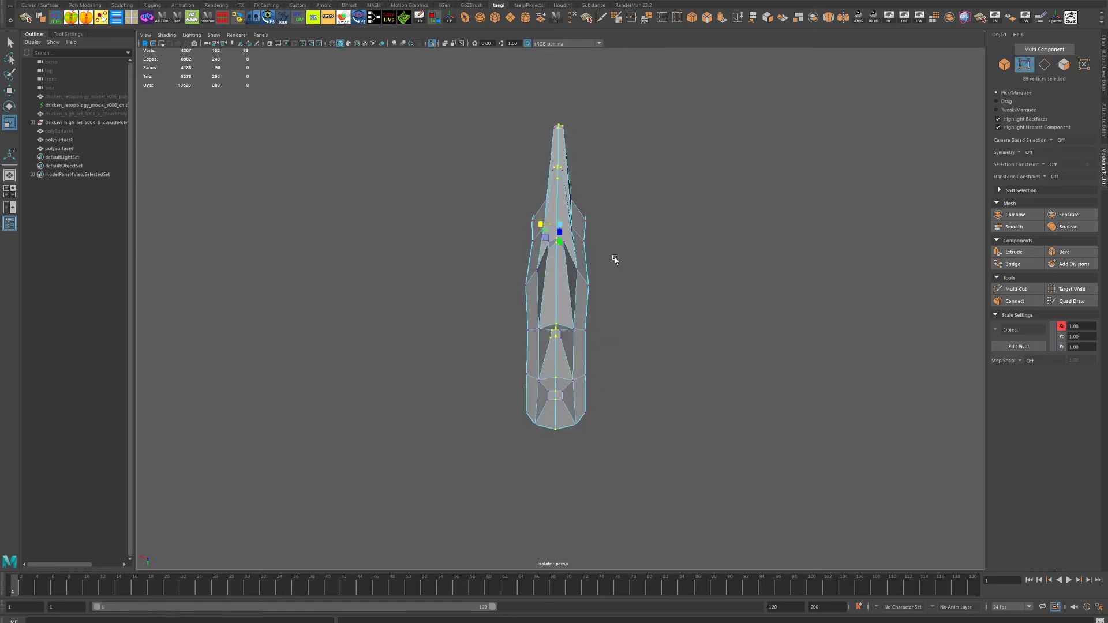
pyautogui.scroll(3)
pyautogui.scroll(-3)
pyautogui.press('4')
pyautogui.moveTo(683, 262); pyautogui.dragTo(594, 289)
# - Merge the claw's doubled vertices at a 0.001 threshold, then return to shaded object mode
pyautogui.moveTo(562, 309); pyautogui.dragTo(572, 334)
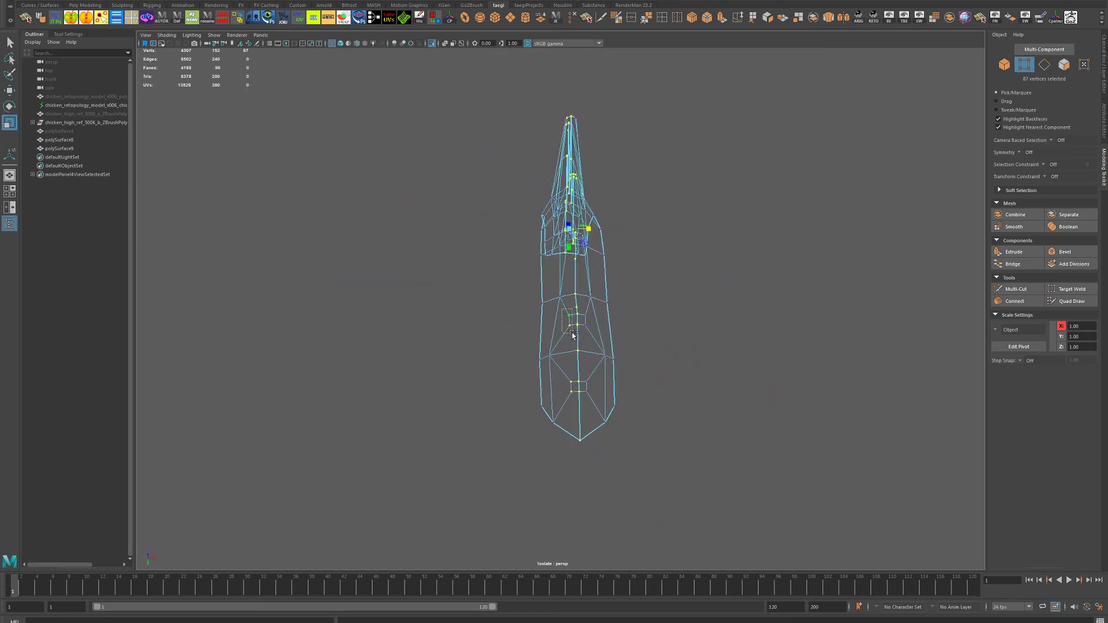
pyautogui.moveTo(574, 405); pyautogui.dragTo(633, 334)
pyautogui.moveTo(633, 334); pyautogui.dragTo(277, 121)
pyautogui.press('F8')
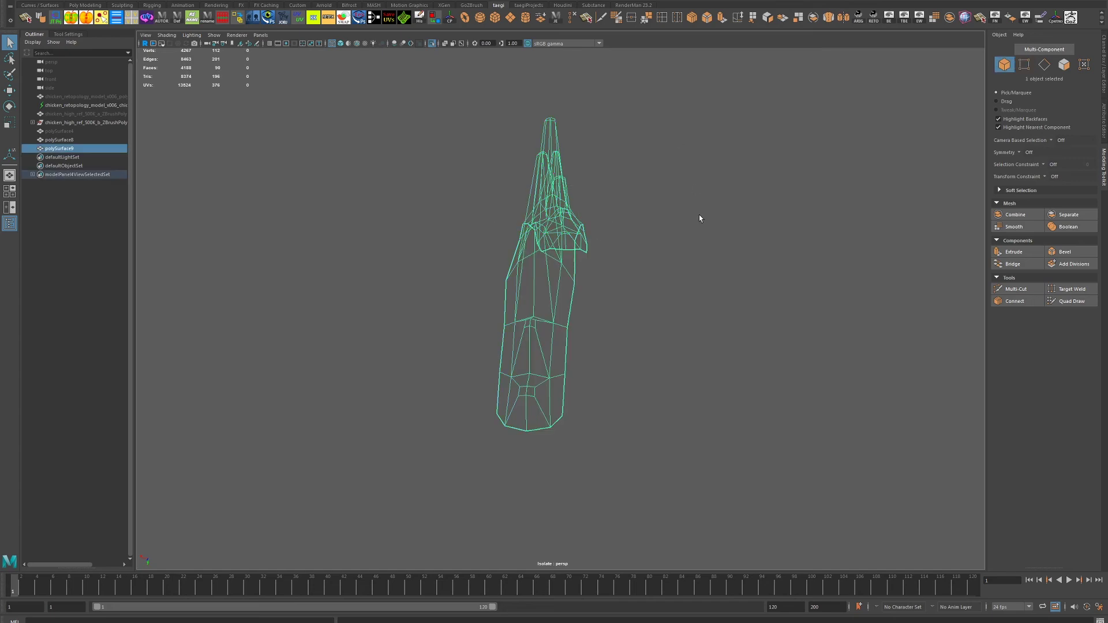
pyautogui.press('5')
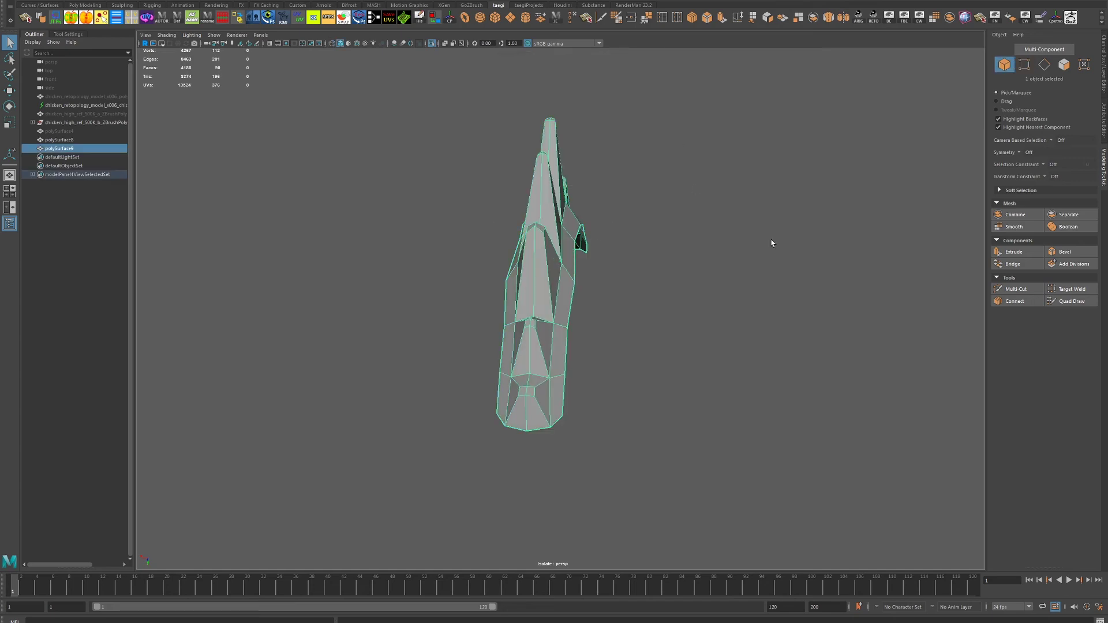
pyautogui.moveTo(771, 243); pyautogui.dragTo(590, 253)
# - Exit Isolate Select and make chicken_retopology_model the live surface
pyautogui.click(431, 43)
pyautogui.click(107, 106)
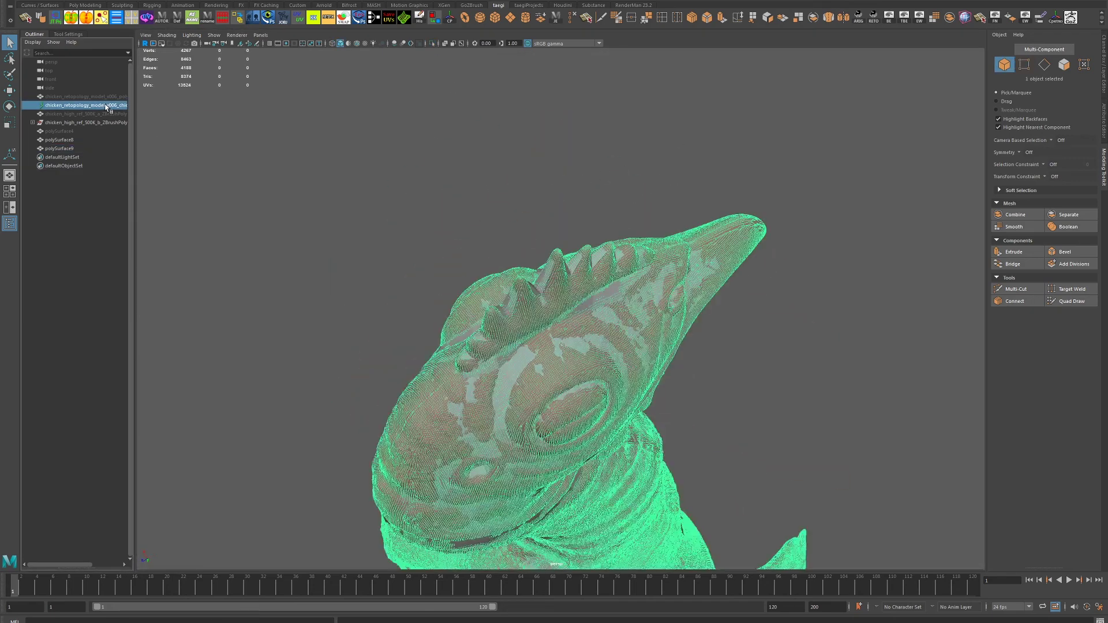
pyautogui.hotkey('ctrl', 'l')
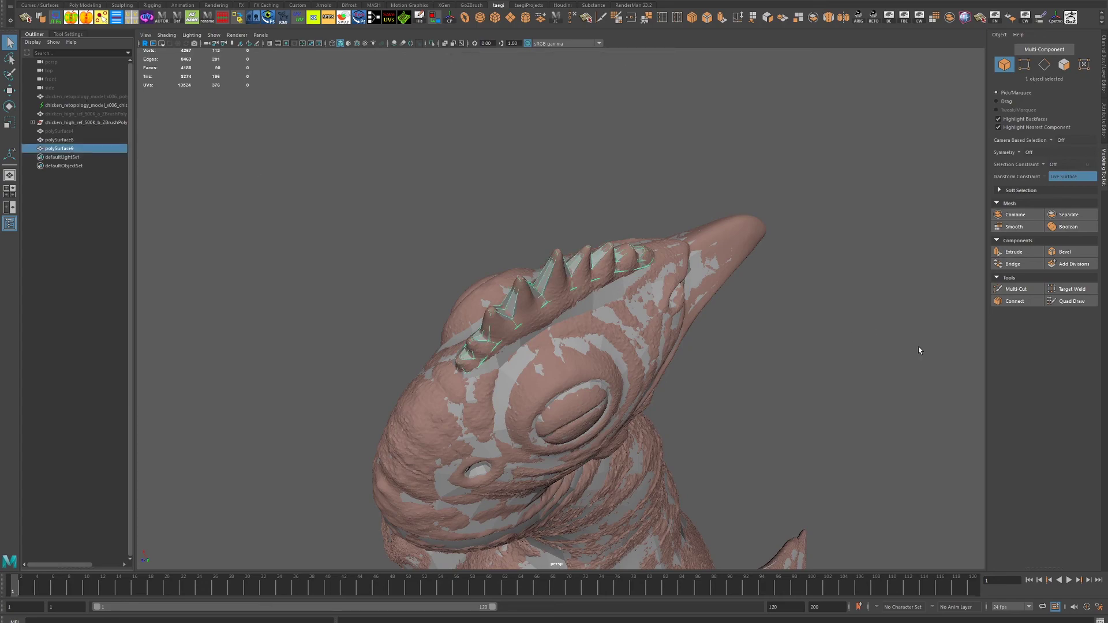
# - Enable Quad Draw and inspect the crest spikes from front, back and side
pyautogui.hotkey('ctrl', 'q')
pyautogui.moveTo(920, 351); pyautogui.dragTo(625, 296)
pyautogui.scroll(3)
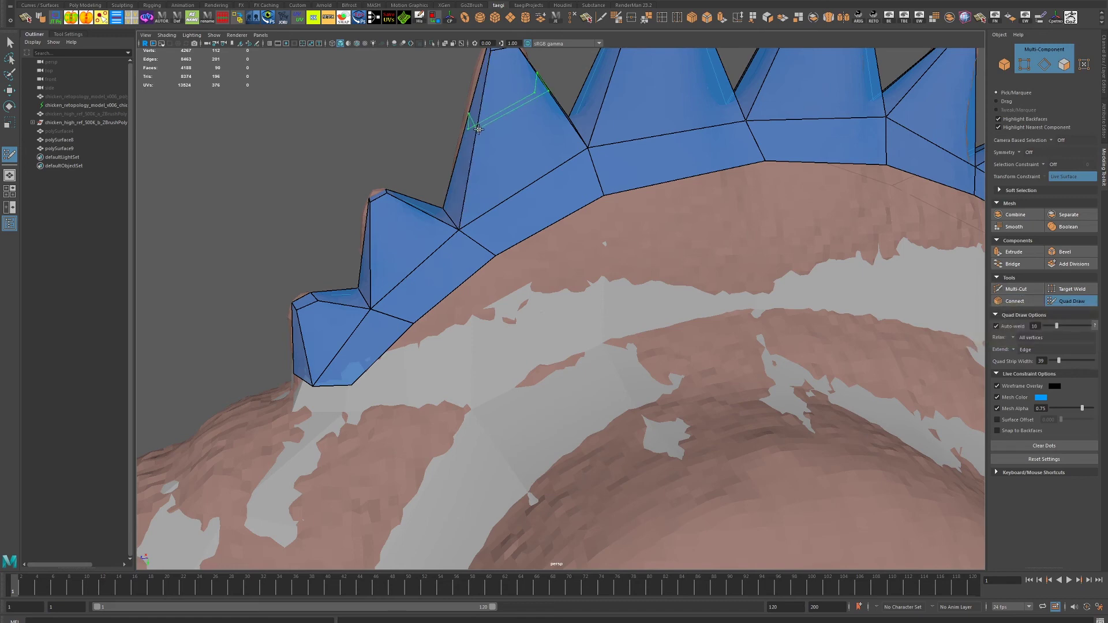
pyautogui.scroll(-3)
pyautogui.moveTo(521, 220); pyautogui.dragTo(528, 196)
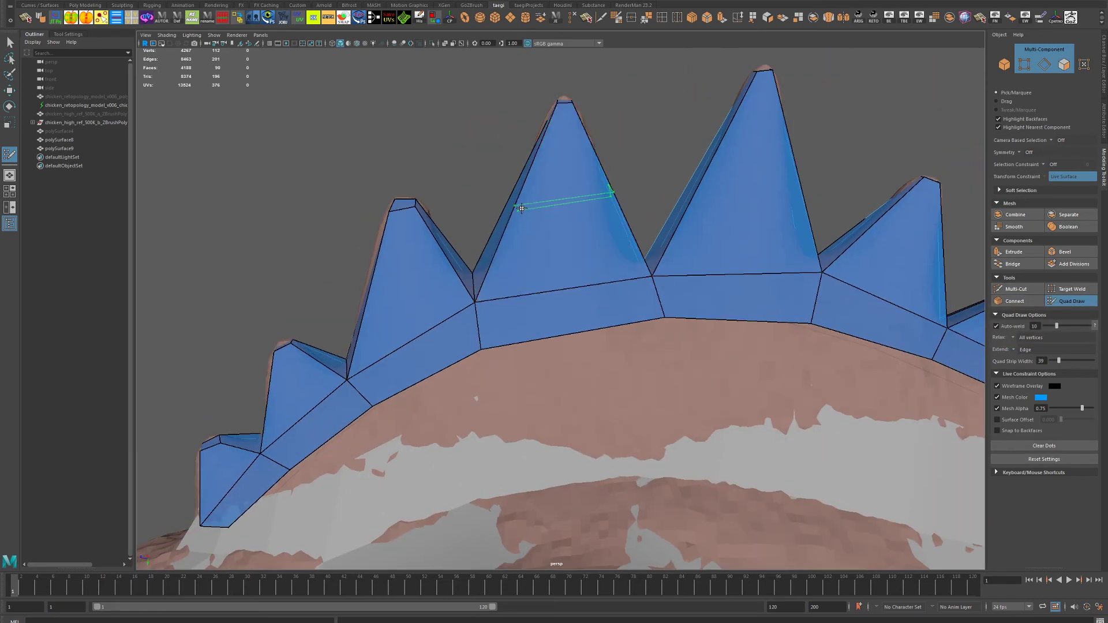
pyautogui.scroll(-3)
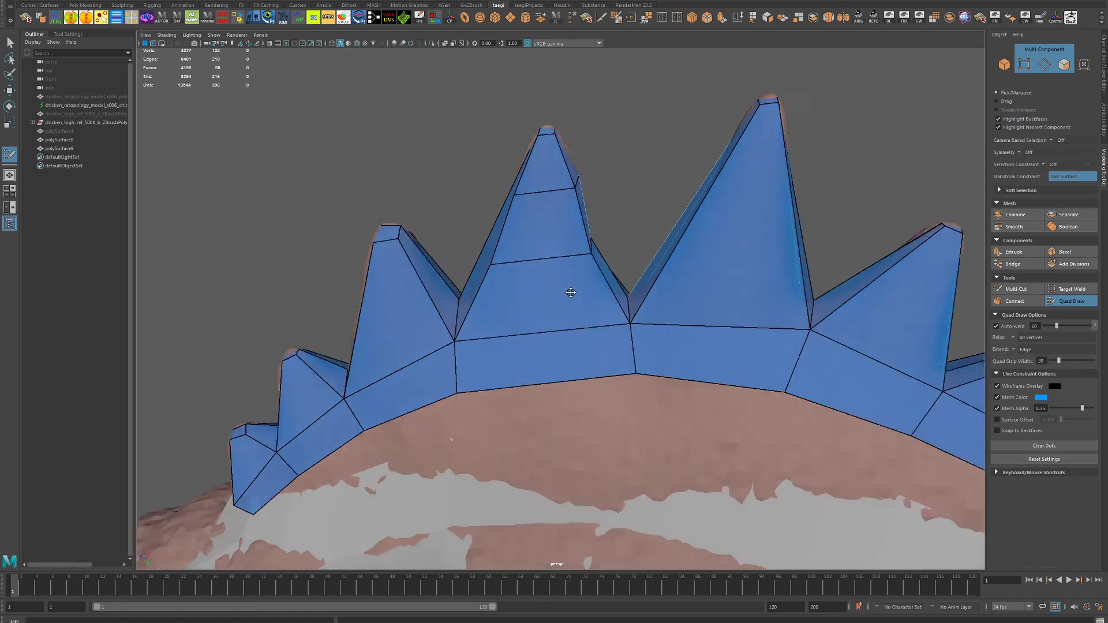
pyautogui.moveTo(571, 304); pyautogui.dragTo(683, 295)
pyautogui.moveTo(569, 291); pyautogui.dragTo(739, 240)
# - Isolate the crest mesh in edge mode and set Insert Edge Loop to multiple loops
pyautogui.press('q')
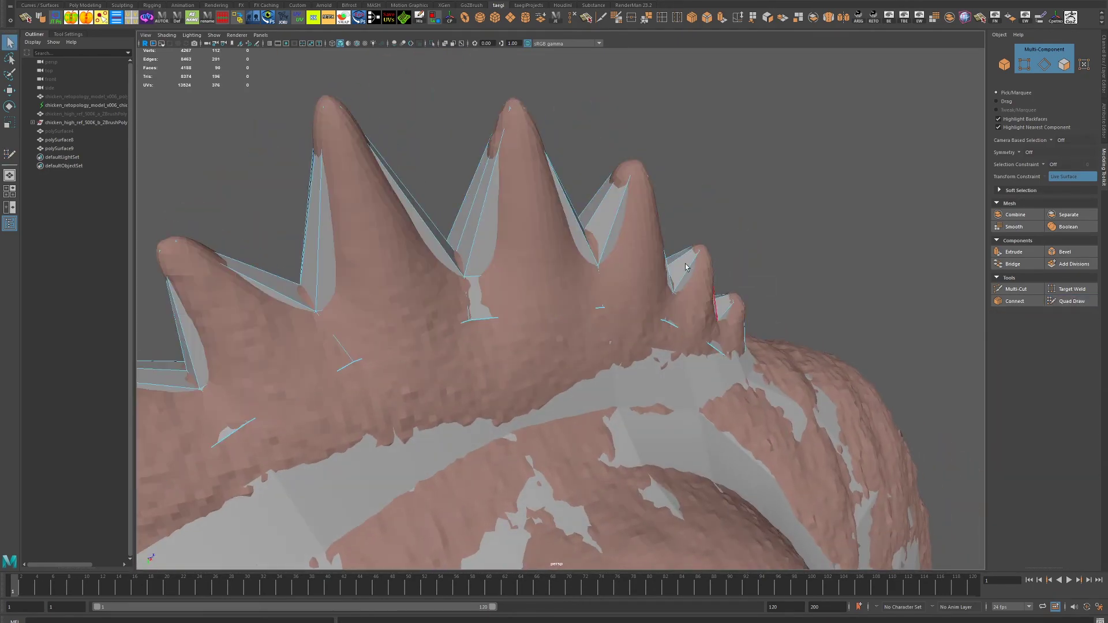
pyautogui.click(432, 43)
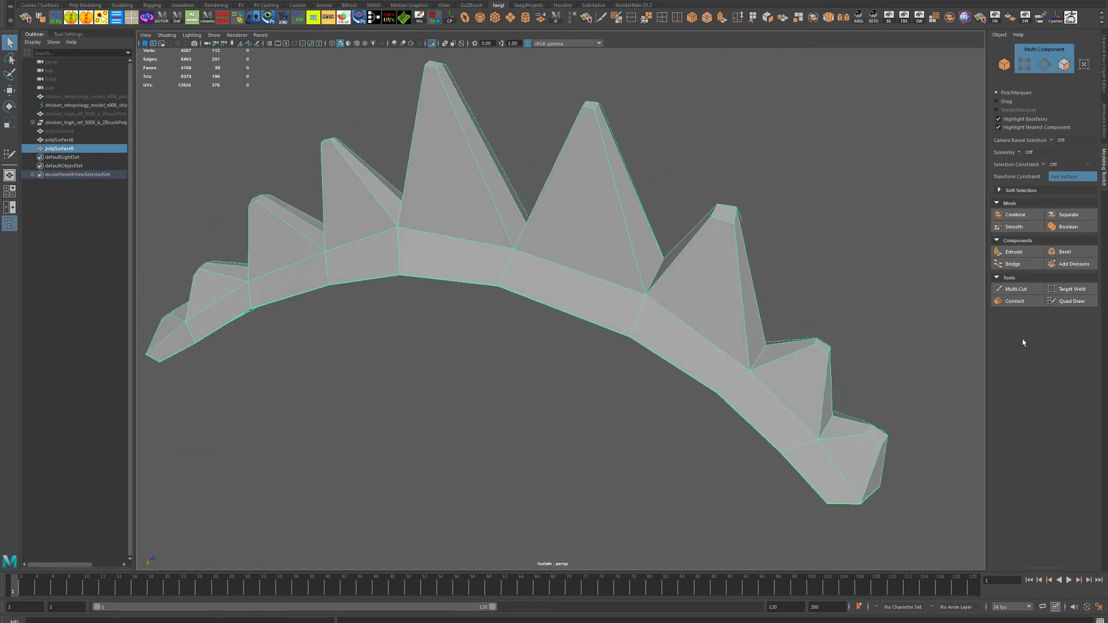
pyautogui.press('F11')
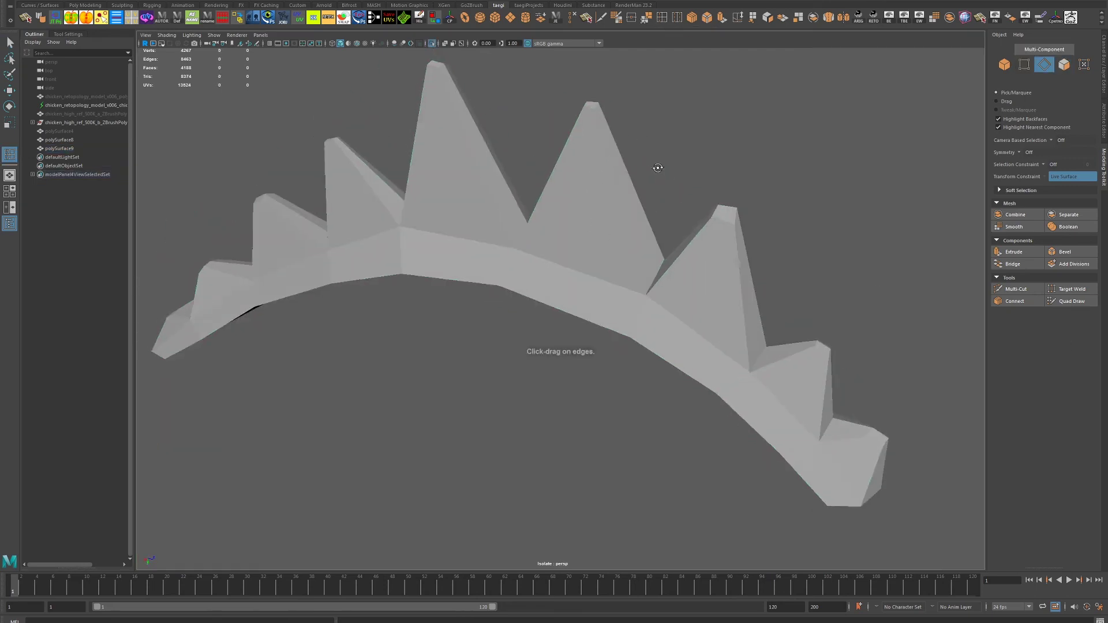
pyautogui.moveTo(653, 168); pyautogui.dragTo(703, 178)
pyautogui.scroll(3)
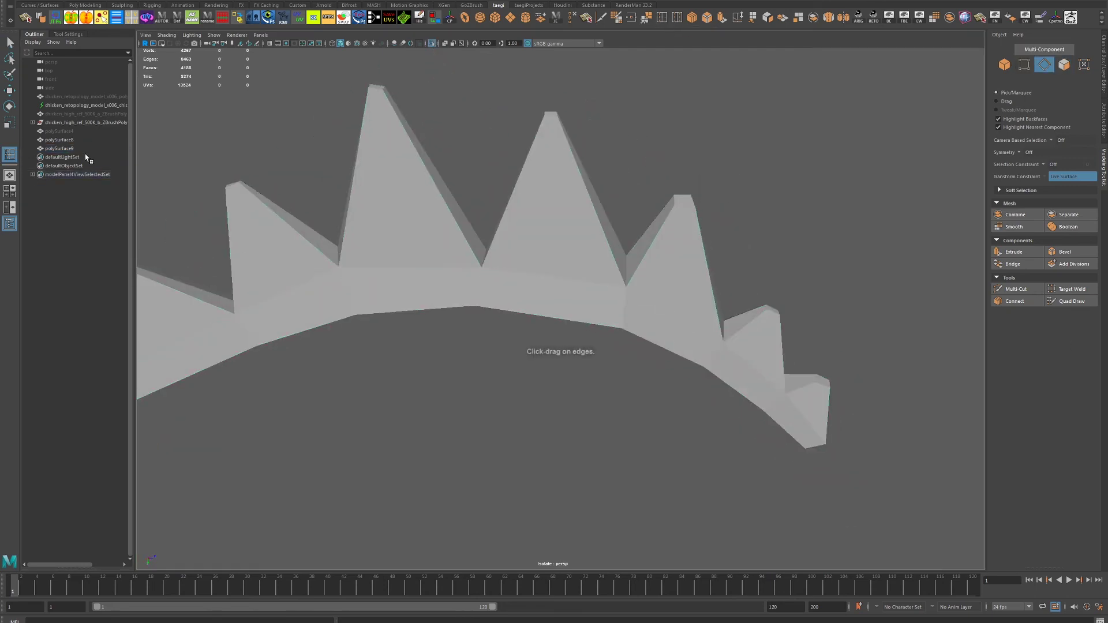
pyautogui.click(67, 35)
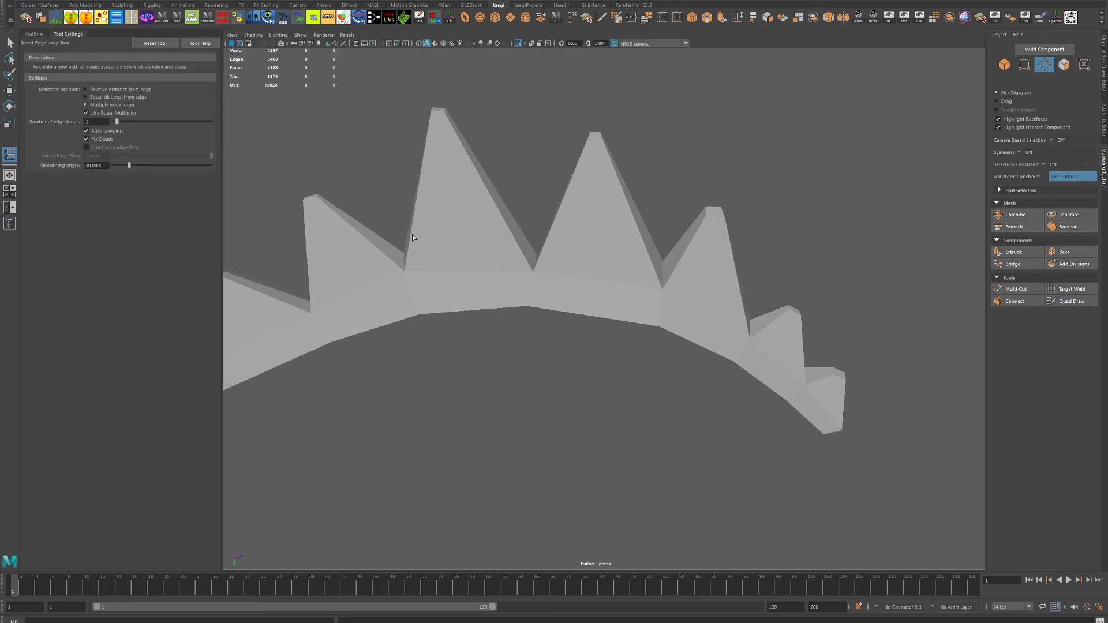
pyautogui.click(631, 233)
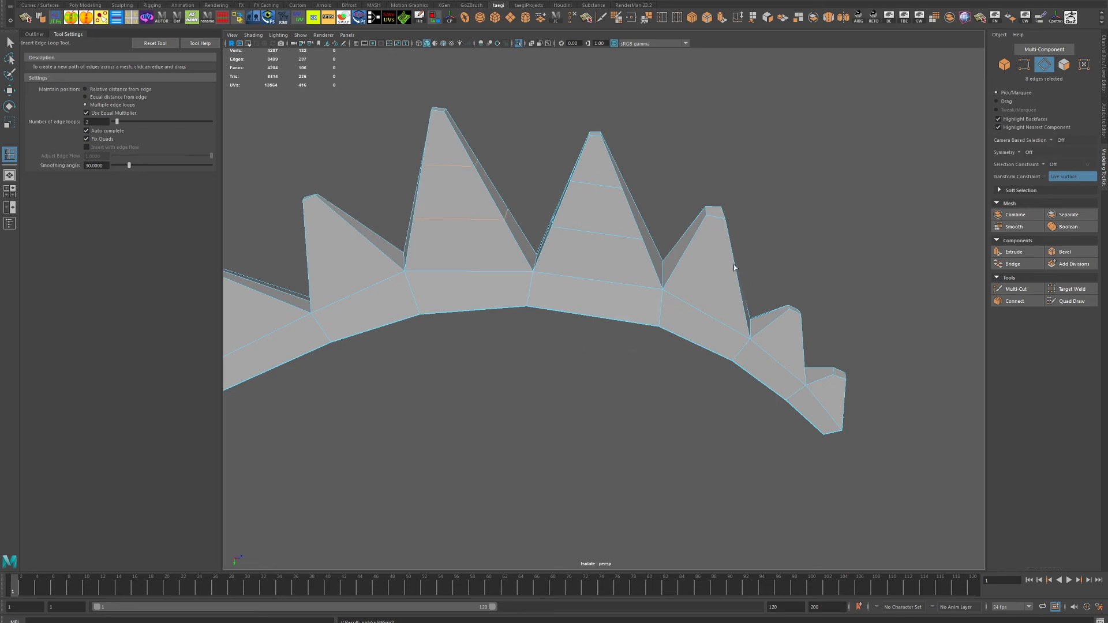
# - Insert two edge loops across the crest spikes
pyautogui.moveTo(734, 267); pyautogui.dragTo(503, 262)
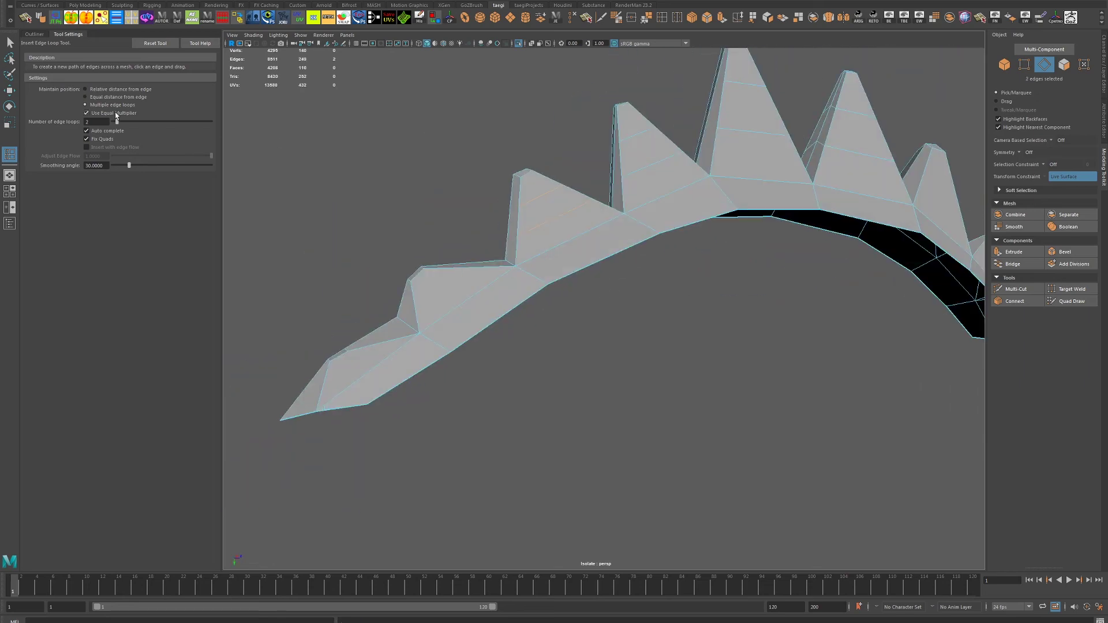
pyautogui.click(383, 356)
pyautogui.moveTo(383, 355); pyautogui.dragTo(565, 254)
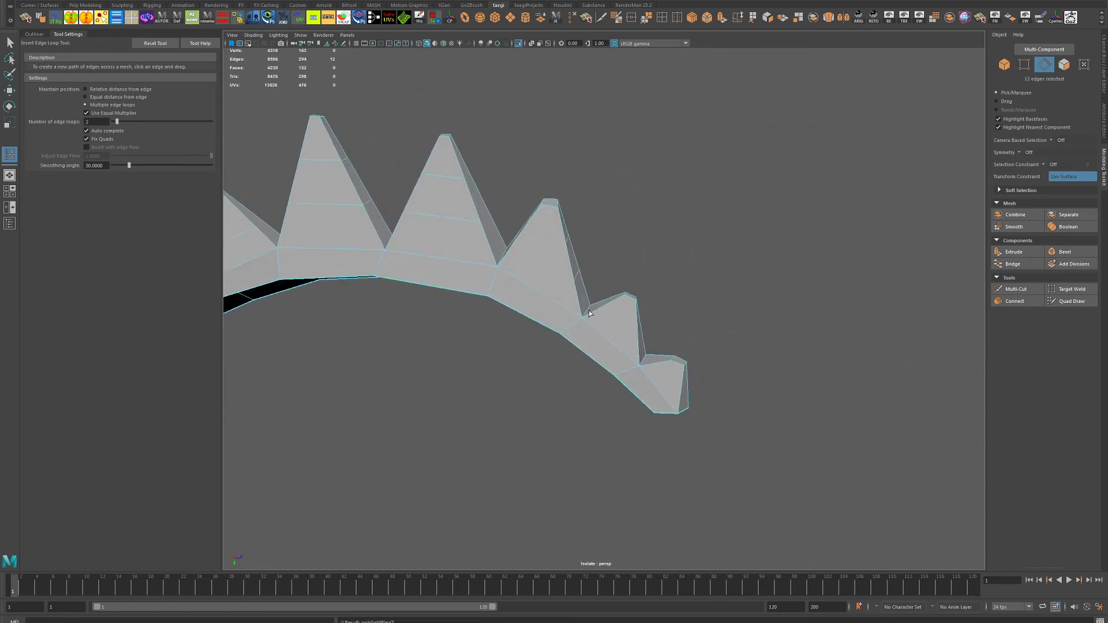
pyautogui.click(664, 366)
pyautogui.moveTo(664, 366); pyautogui.dragTo(594, 309)
pyautogui.moveTo(593, 309); pyautogui.dragTo(625, 305)
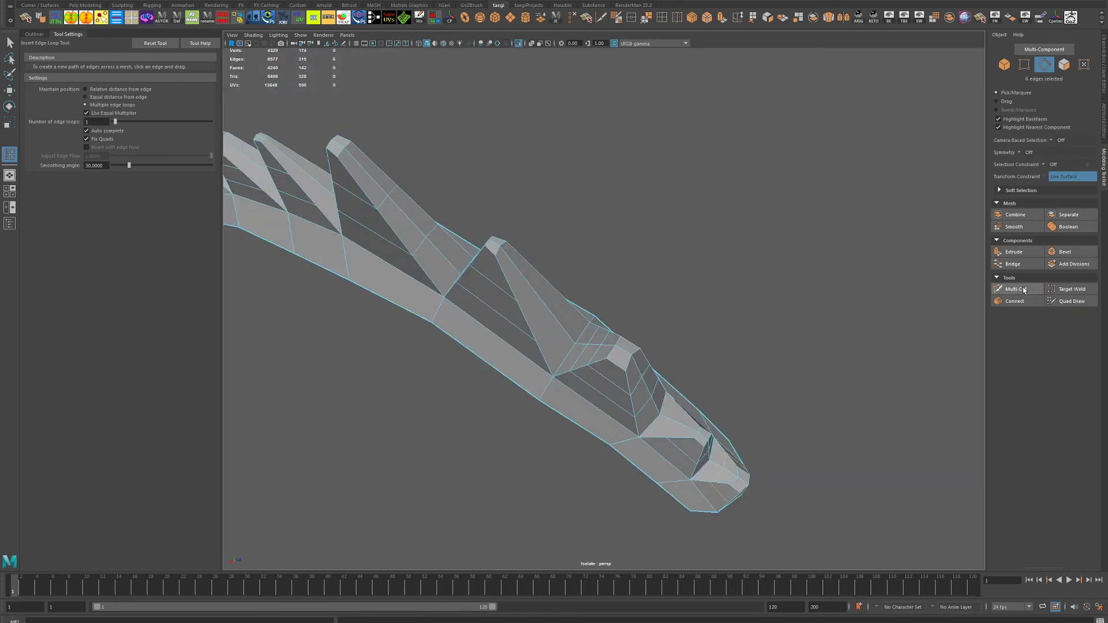
# - Multi-Cut new edges across a comb spike, undoing a bad point and deleting the stray vertex
pyautogui.click(1015, 289)
pyautogui.rightClick(580, 330)
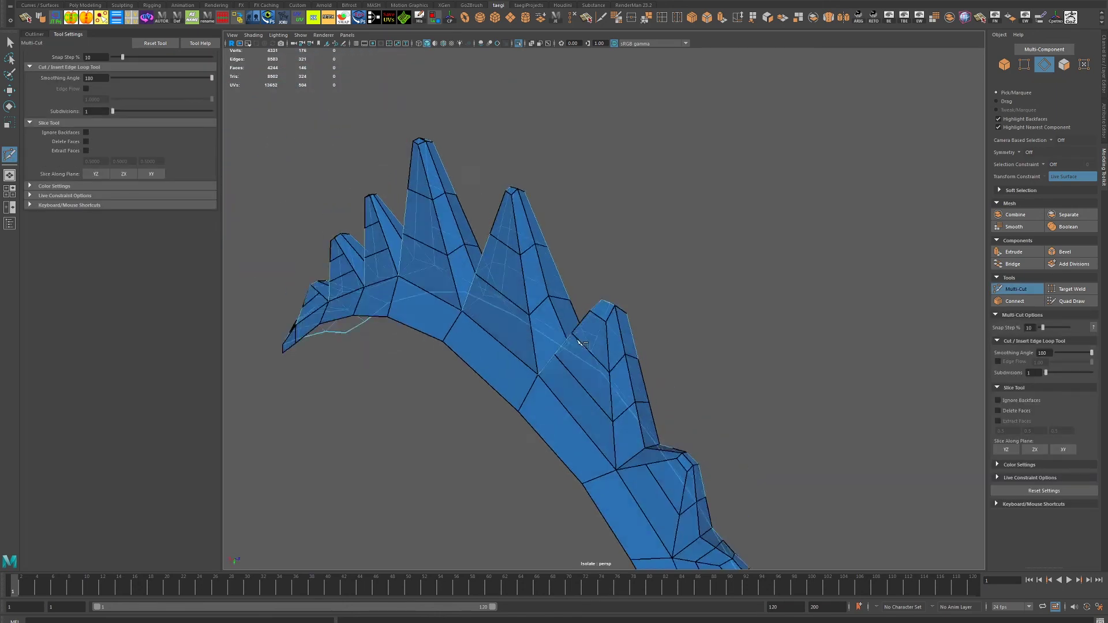
pyautogui.moveTo(580, 331); pyautogui.dragTo(577, 300)
pyautogui.click(695, 355)
pyautogui.rightClick(710, 329)
pyautogui.click(578, 300)
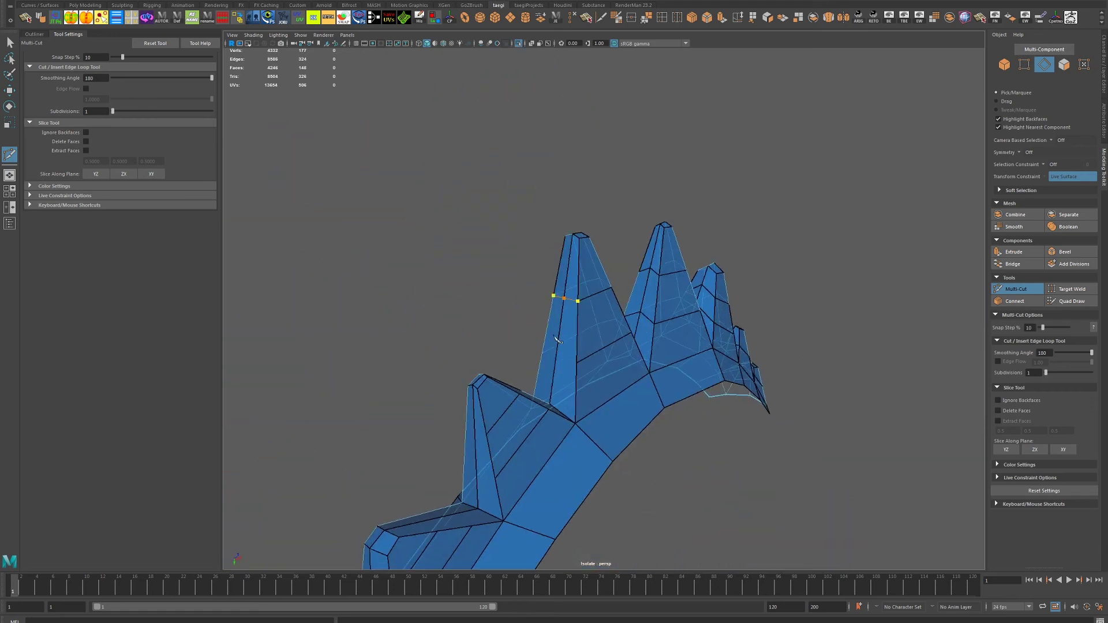
pyautogui.moveTo(563, 401); pyautogui.dragTo(700, 396)
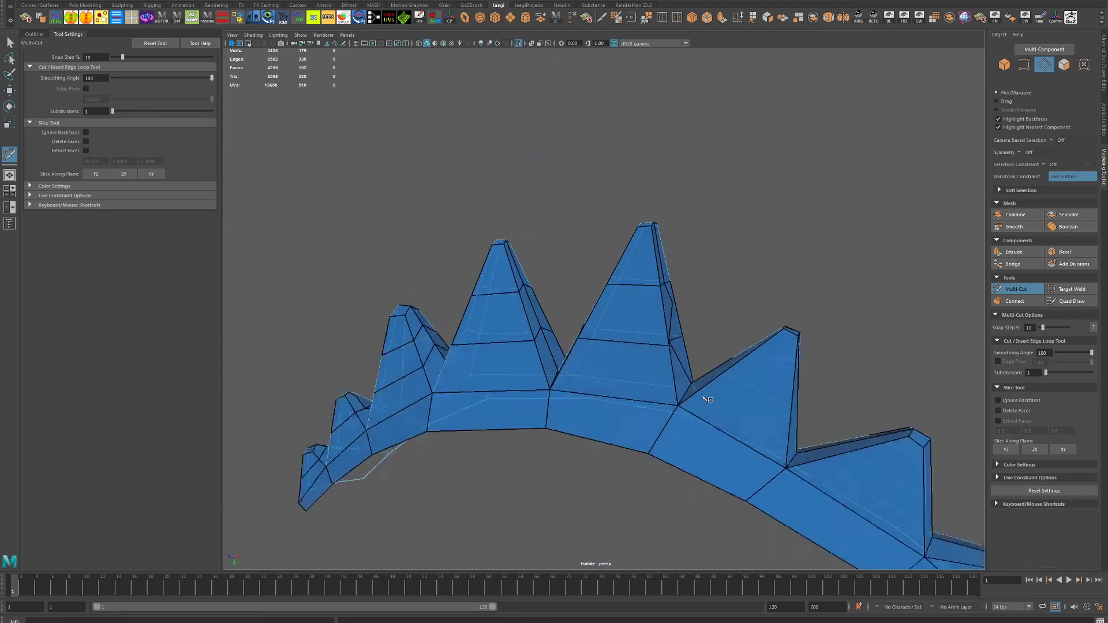
pyautogui.scroll(3)
pyautogui.scroll(3)
pyautogui.hotkey('ctrl', 'z')
pyautogui.press('q')
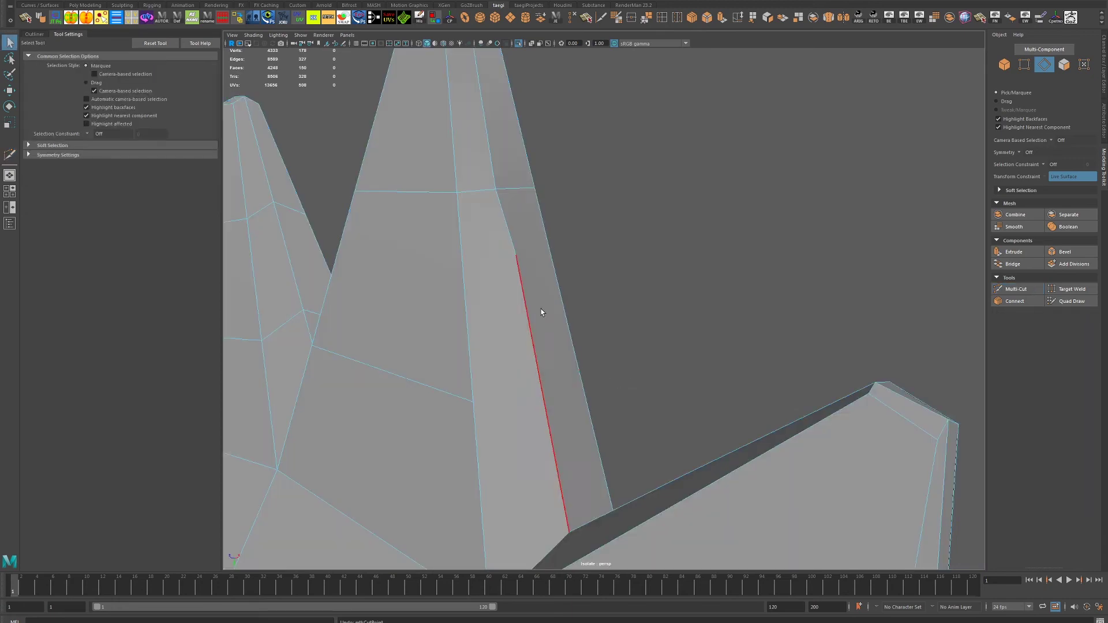
pyautogui.press('Delete')
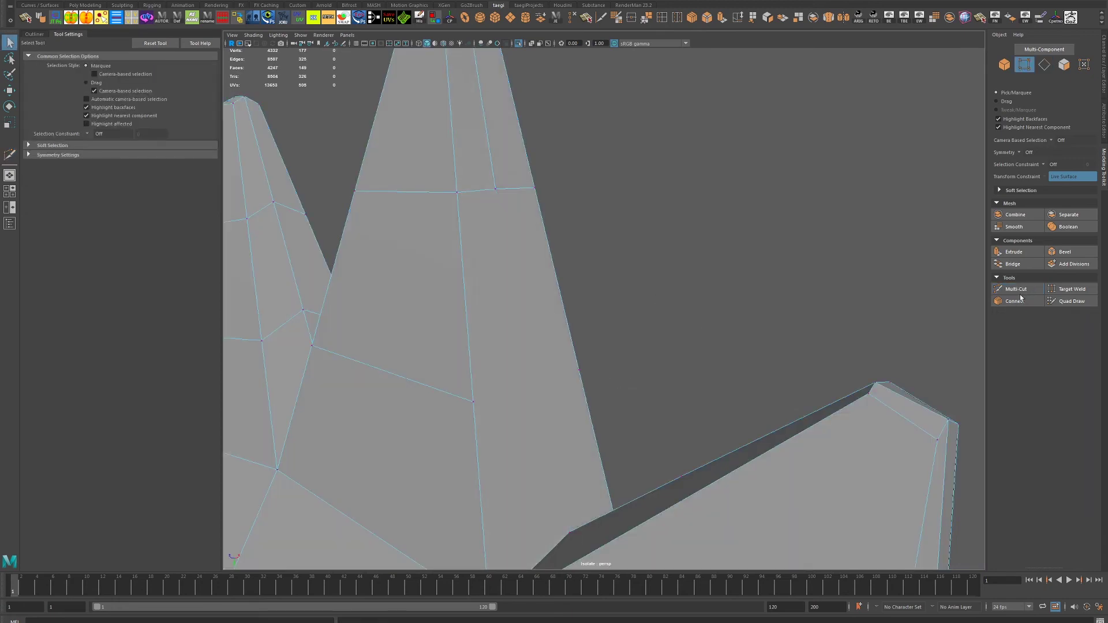
# - Slice further Multi-Cut edges across the crest's peaks
pyautogui.click(1017, 289)
pyautogui.scroll(-3)
pyautogui.moveTo(604, 388); pyautogui.dragTo(602, 323)
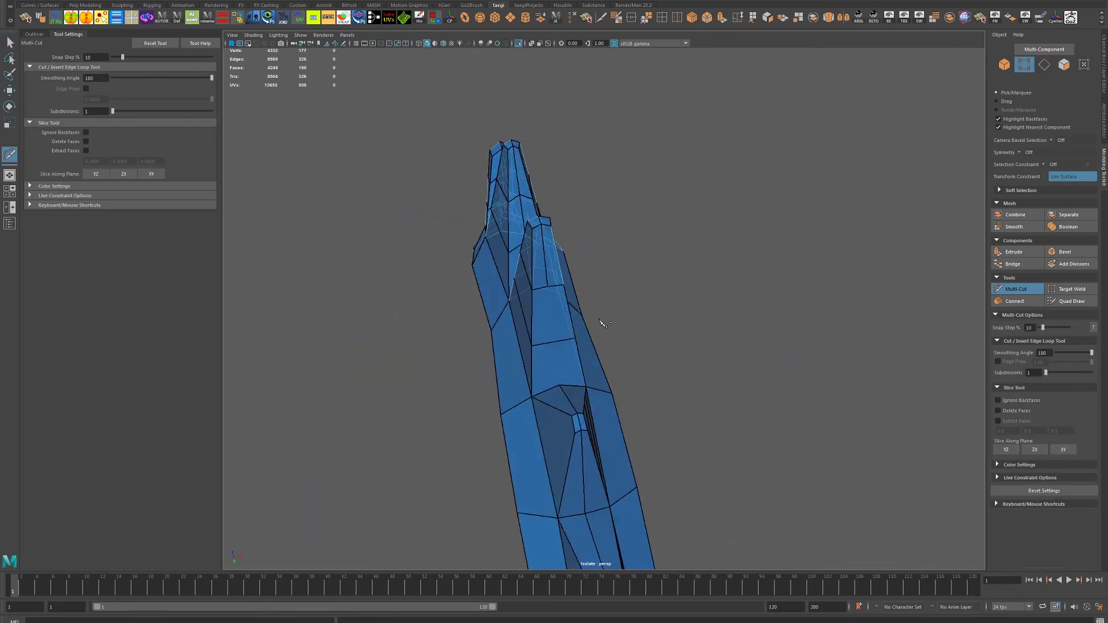
pyautogui.click(560, 359)
pyautogui.moveTo(566, 376); pyautogui.dragTo(491, 338)
pyautogui.moveTo(428, 304); pyautogui.dragTo(556, 341)
pyautogui.click(639, 358)
pyautogui.moveTo(651, 379); pyautogui.dragTo(554, 346)
pyautogui.scroll(3)
# - Join a second cut point to the first and commit the cut across the spike
pyautogui.click(664, 17)
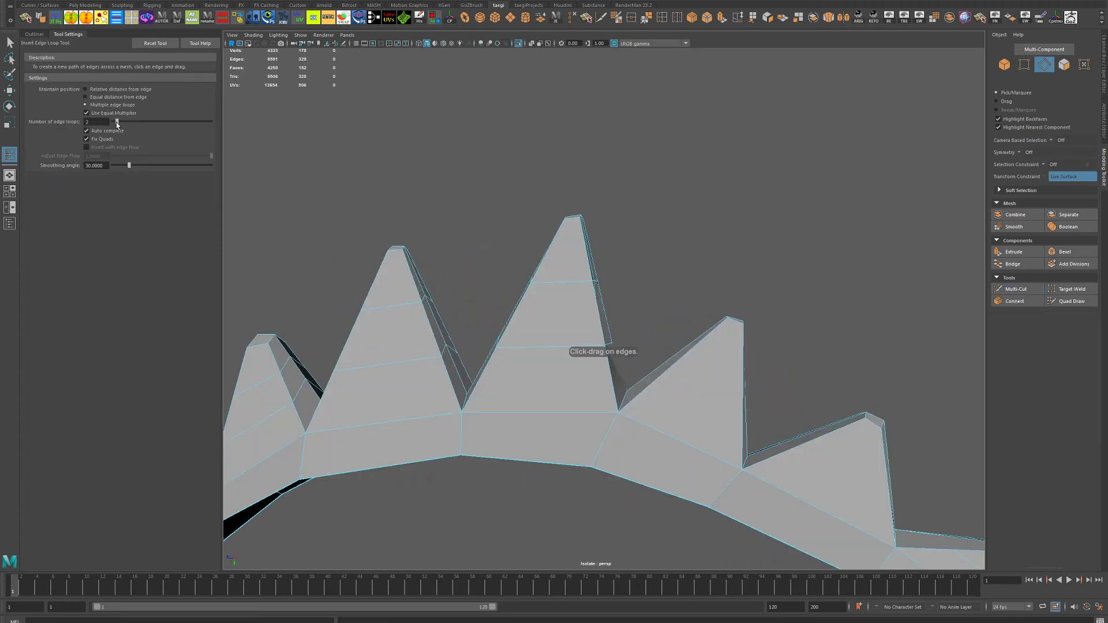
pyautogui.moveTo(680, 408); pyautogui.dragTo(577, 346)
pyautogui.click(1016, 288)
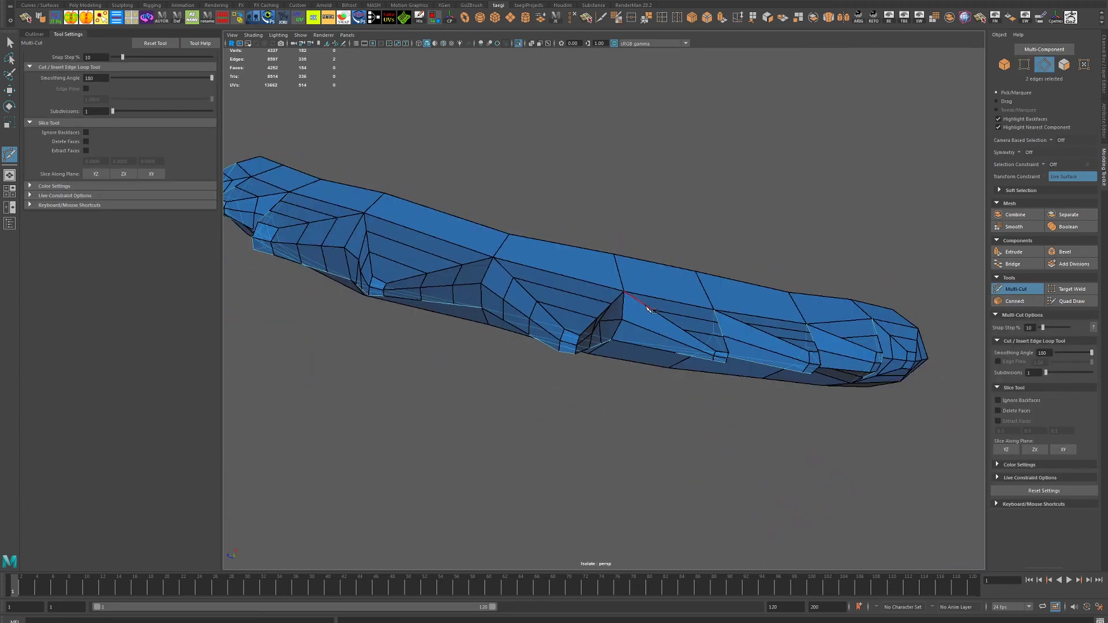
pyautogui.scroll(3)
pyautogui.moveTo(704, 308); pyautogui.dragTo(687, 323)
pyautogui.click(643, 394)
pyautogui.press('Return')
pyautogui.moveTo(700, 374); pyautogui.dragTo(715, 350)
pyautogui.scroll(3)
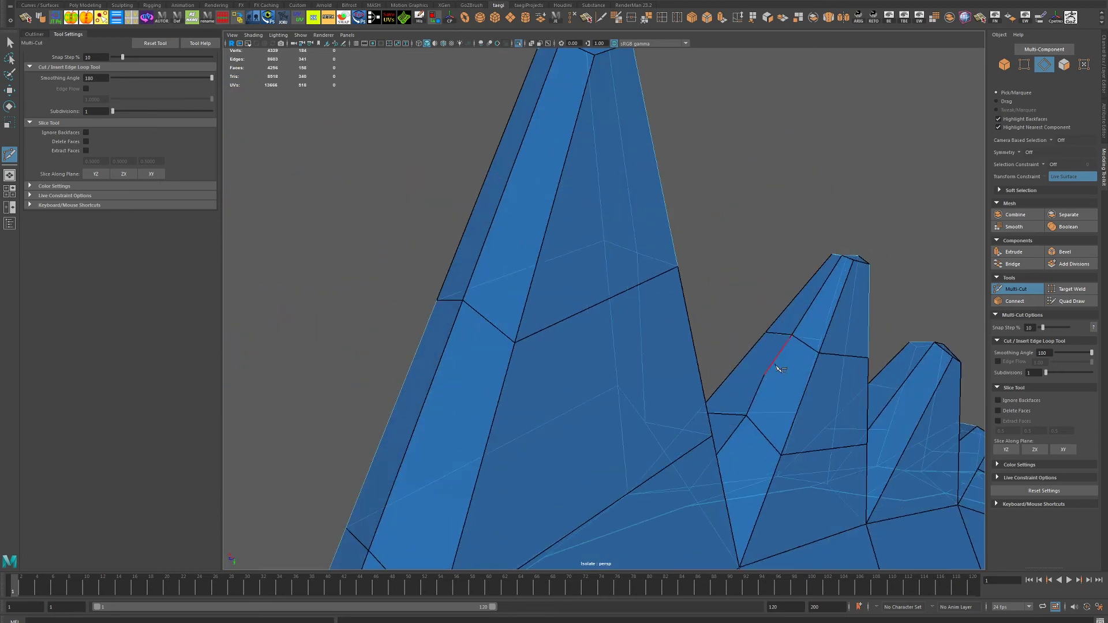
# - Select a spike vertex and commit another Multi-Cut edge
pyautogui.press('q')
pyautogui.press('F9')
pyautogui.click(784, 395)
pyautogui.click(1007, 289)
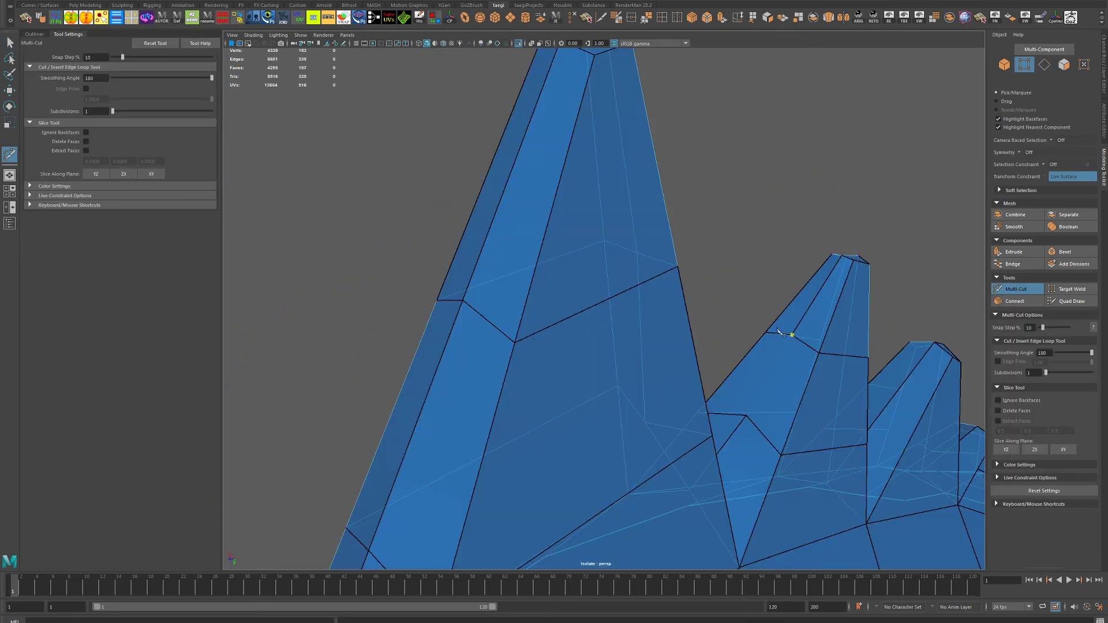
pyautogui.press('Return')
pyautogui.scroll(-3)
# - Commit one more spike cut and delete the unwanted vertex
pyautogui.moveTo(787, 430); pyautogui.dragTo(680, 412)
pyautogui.scroll(3)
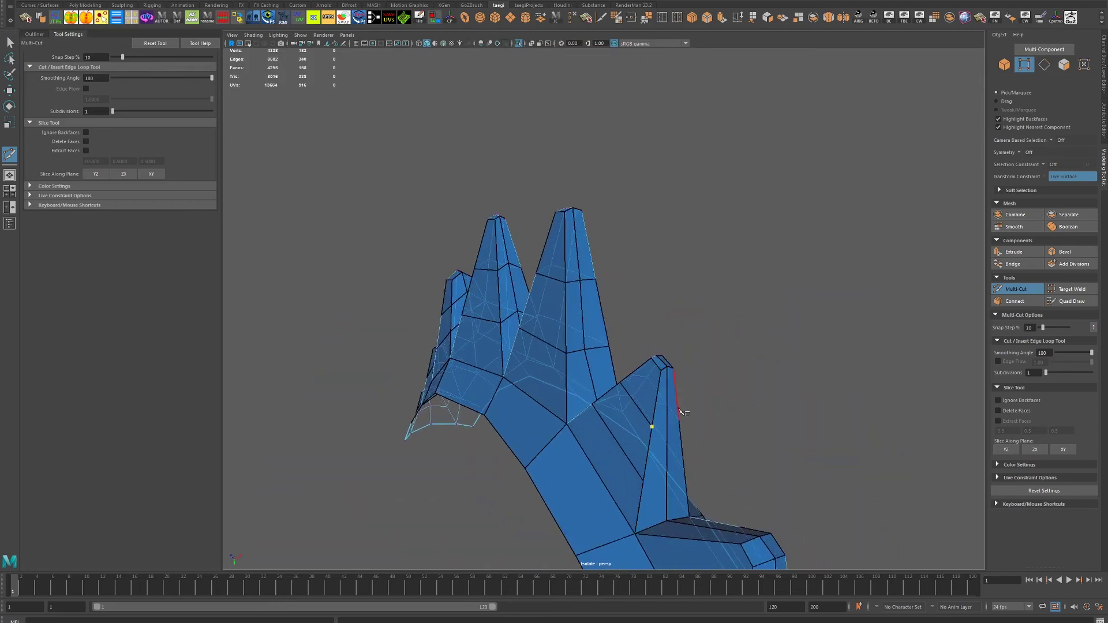
pyautogui.press('Return')
pyautogui.scroll(3)
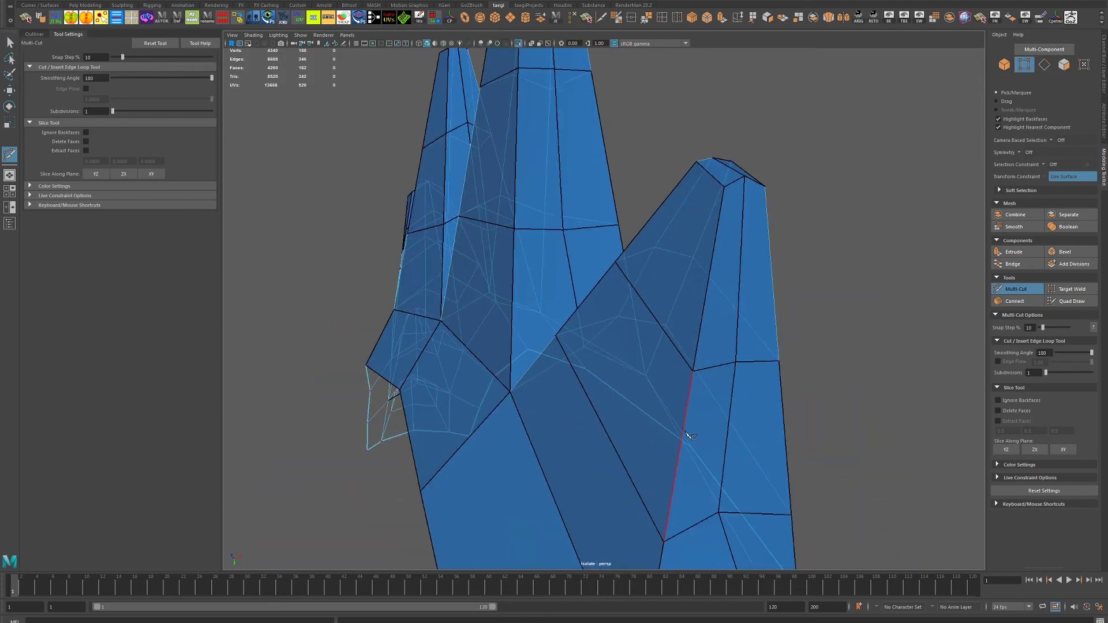
pyautogui.press('q')
pyautogui.press('Delete')
pyautogui.click(1007, 289)
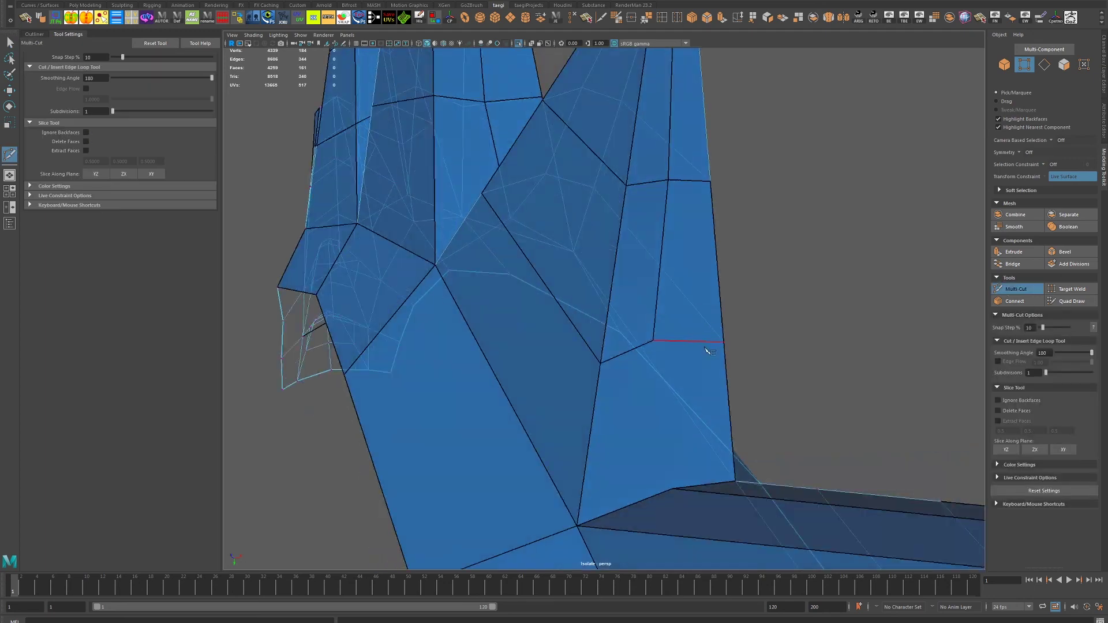
pyautogui.scroll(-3)
pyautogui.moveTo(704, 487); pyautogui.dragTo(773, 353)
pyautogui.scroll(3)
# - Target Weld the stray vertex onto its neighbour
pyautogui.hotkey('ctrl', 'e')
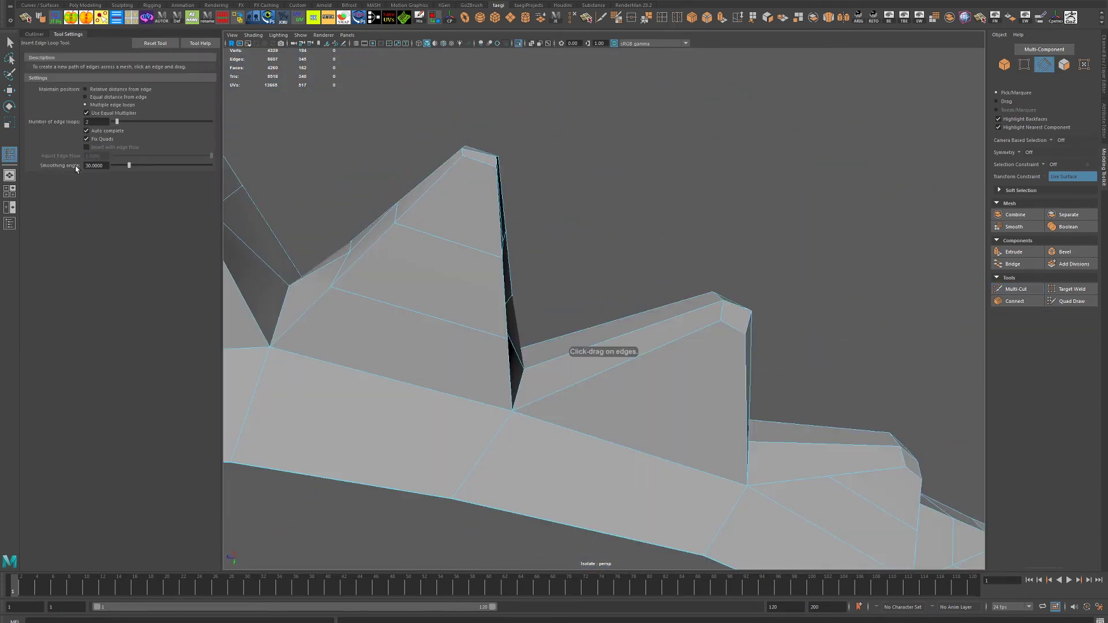
pyautogui.click(1014, 292)
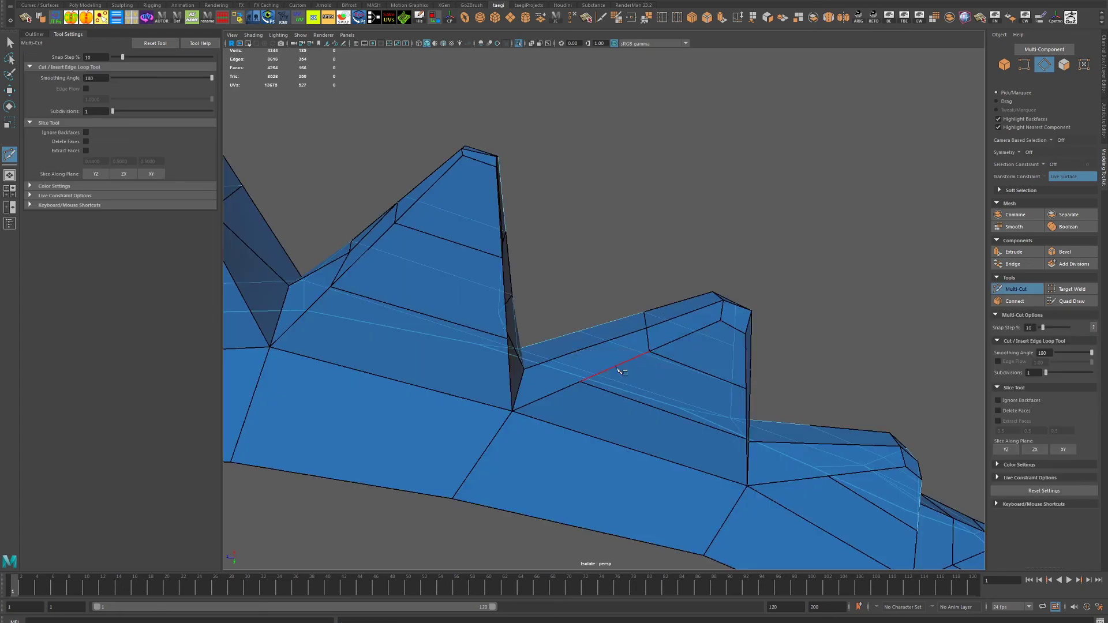
pyautogui.moveTo(639, 403); pyautogui.dragTo(638, 435)
pyautogui.press('q')
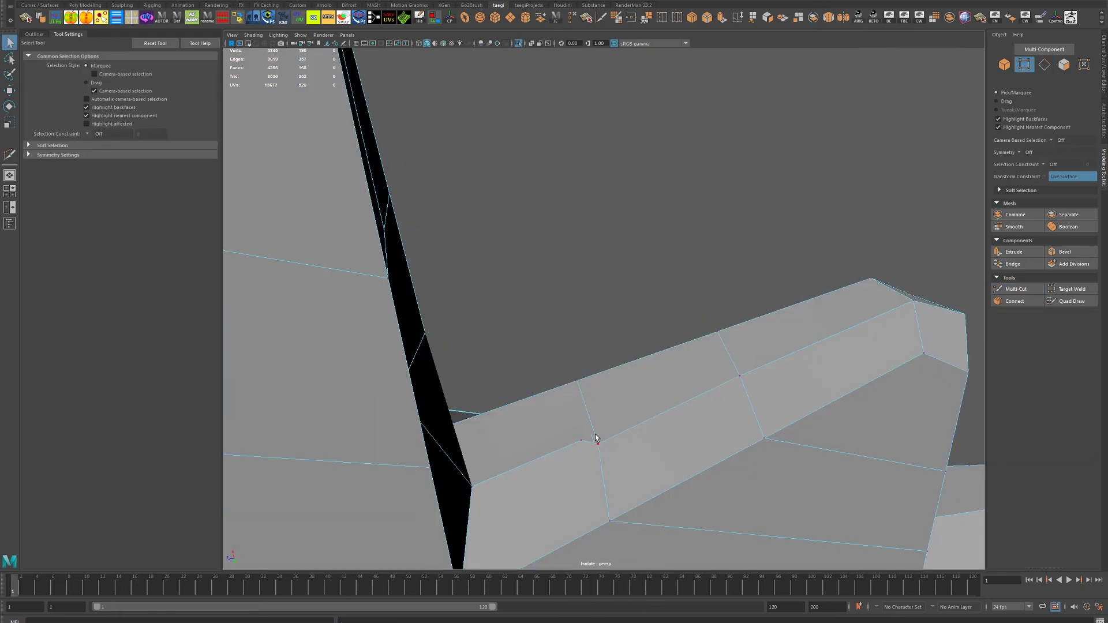
pyautogui.moveTo(594, 439); pyautogui.dragTo(607, 443)
pyautogui.moveTo(607, 443); pyautogui.dragTo(643, 448)
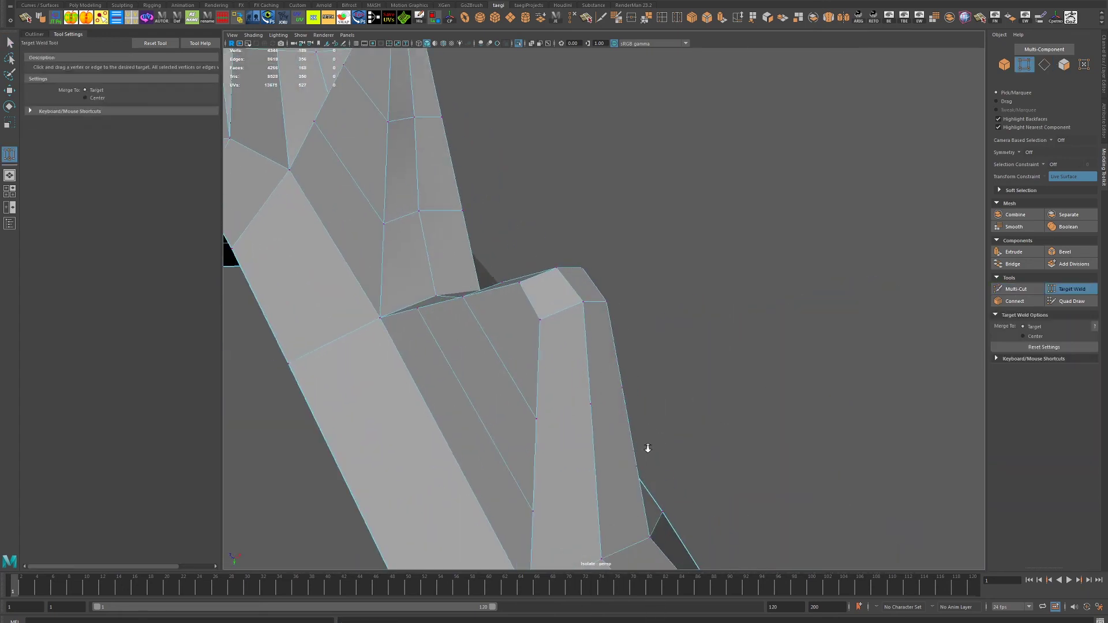
# - Delete another vertex and Multi-Cut a new edge across the spike face
pyautogui.press('q')
pyautogui.press('Delete')
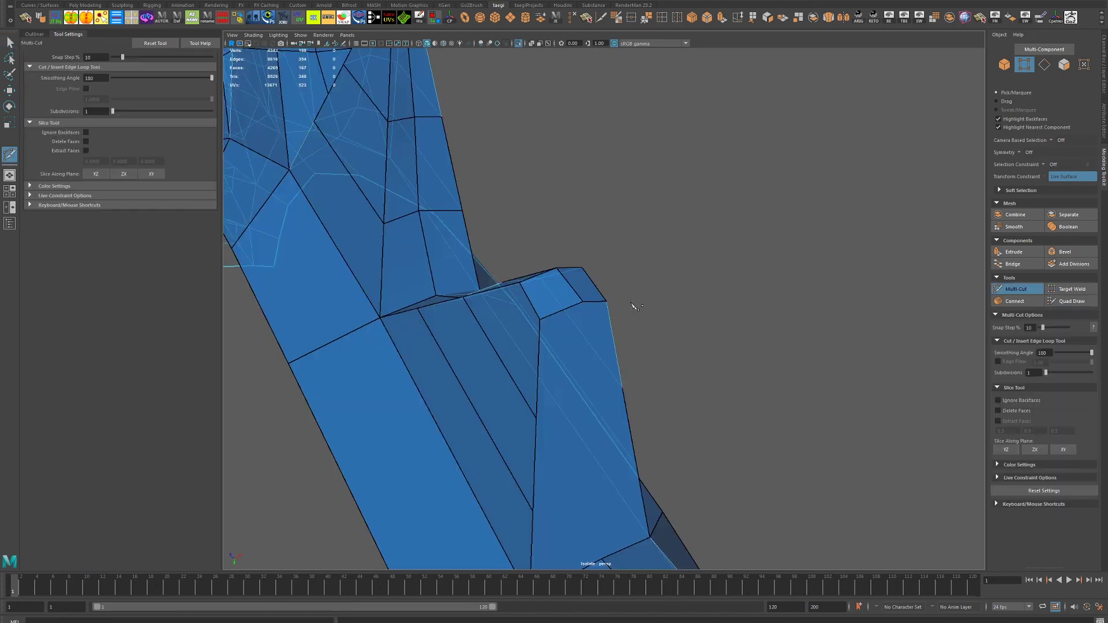
pyautogui.click(1014, 288)
pyautogui.click(537, 414)
pyautogui.click(622, 385)
pyautogui.press('Return')
# - Pan and orbit around the comb to inspect the denser spike layout
pyautogui.moveTo(638, 457); pyautogui.dragTo(529, 390)
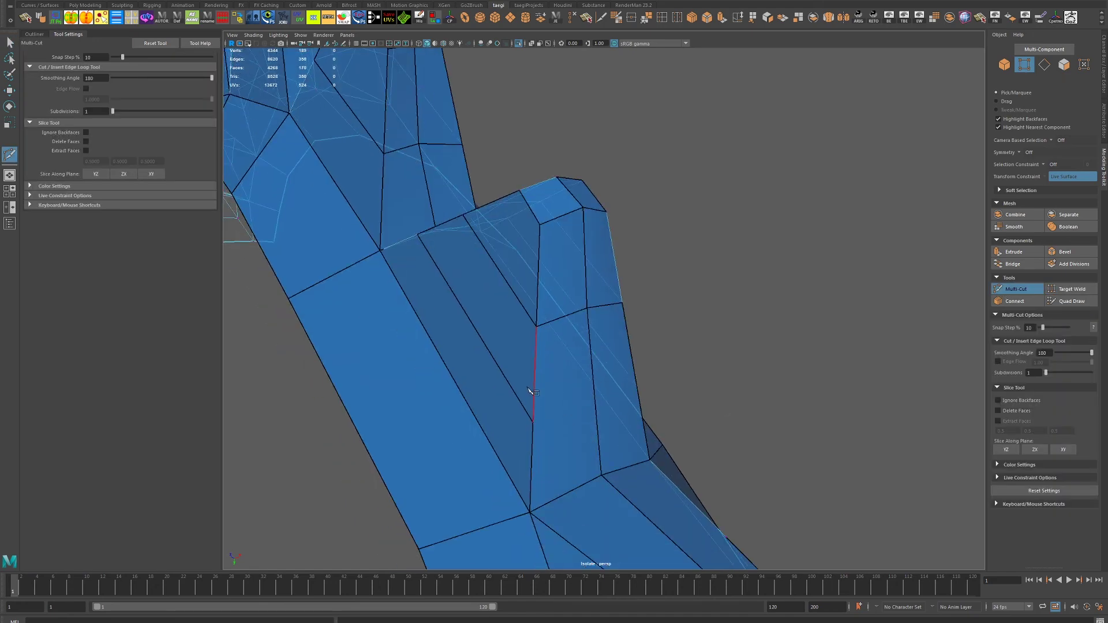
pyautogui.scroll(-3)
pyautogui.moveTo(799, 428); pyautogui.dragTo(577, 438)
pyautogui.scroll(3)
pyautogui.scroll(-3)
pyautogui.scroll(3)
pyautogui.scroll(-3)
pyautogui.scroll(3)
pyautogui.scroll(-3)
# - Turn off Isolate Select to show the high-res chicken head again
pyautogui.press('q')
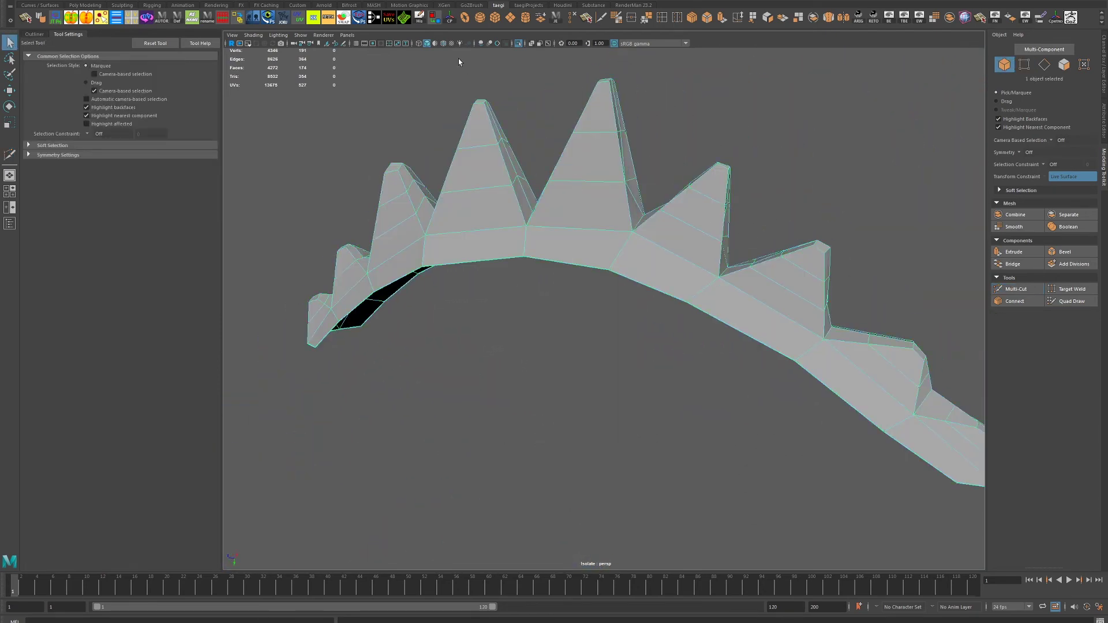
pyautogui.hotkey('ctrl', '1')
pyautogui.scroll(-3)
pyautogui.moveTo(653, 223); pyautogui.dragTo(626, 261)
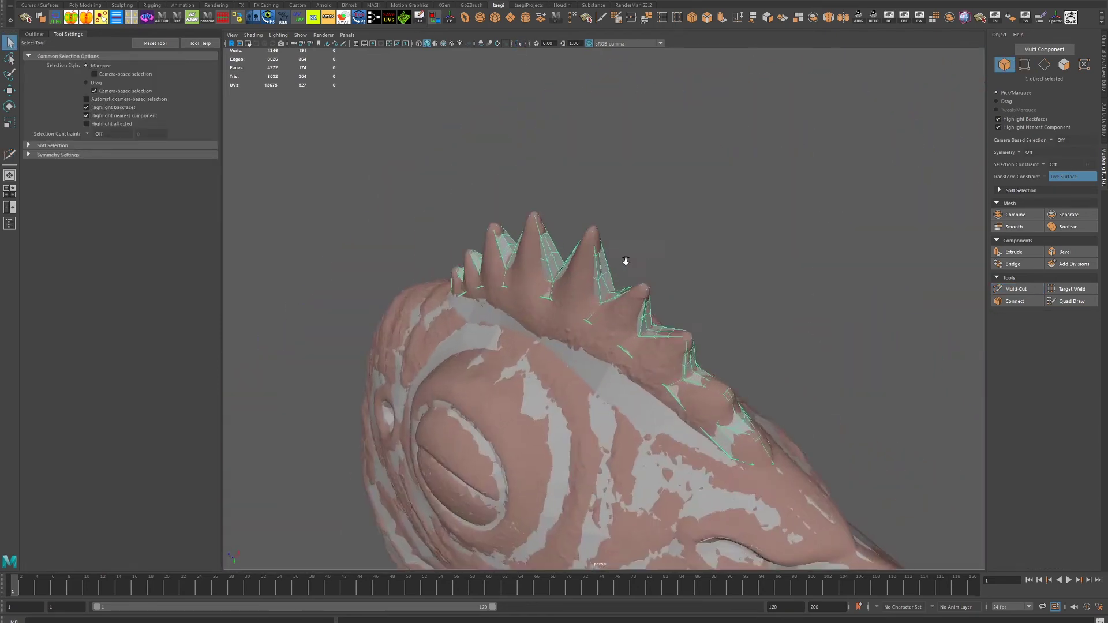
pyautogui.scroll(3)
# - Activate Quad Draw with Symmetry set to Object X
pyautogui.click(1071, 300)
pyautogui.moveTo(734, 322); pyautogui.dragTo(744, 301)
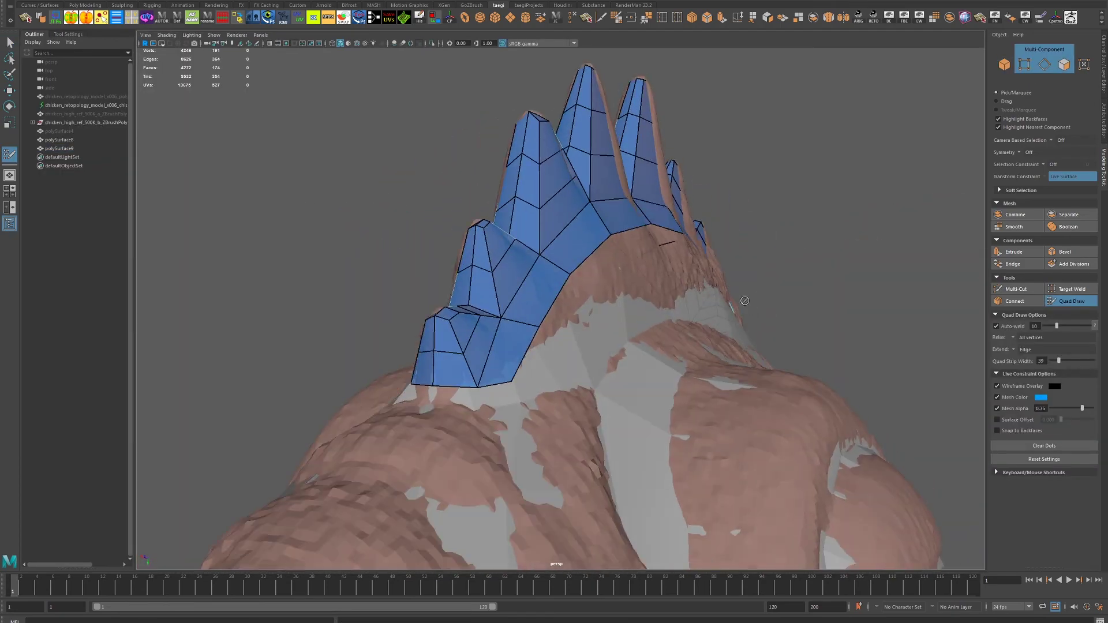
pyautogui.scroll(3)
pyautogui.click(1060, 166)
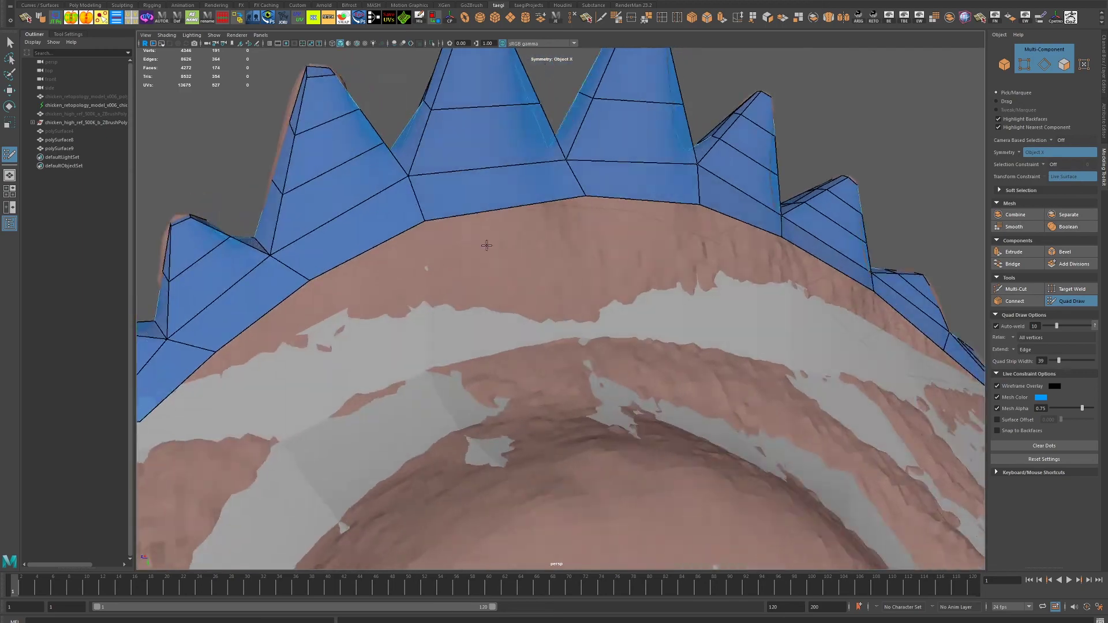
pyautogui.moveTo(519, 260); pyautogui.dragTo(455, 229)
pyautogui.moveTo(409, 189); pyautogui.dragTo(653, 291)
# - Isolate polySurface8 and polySurface9, the low-poly head and comb meshes
pyautogui.press('q')
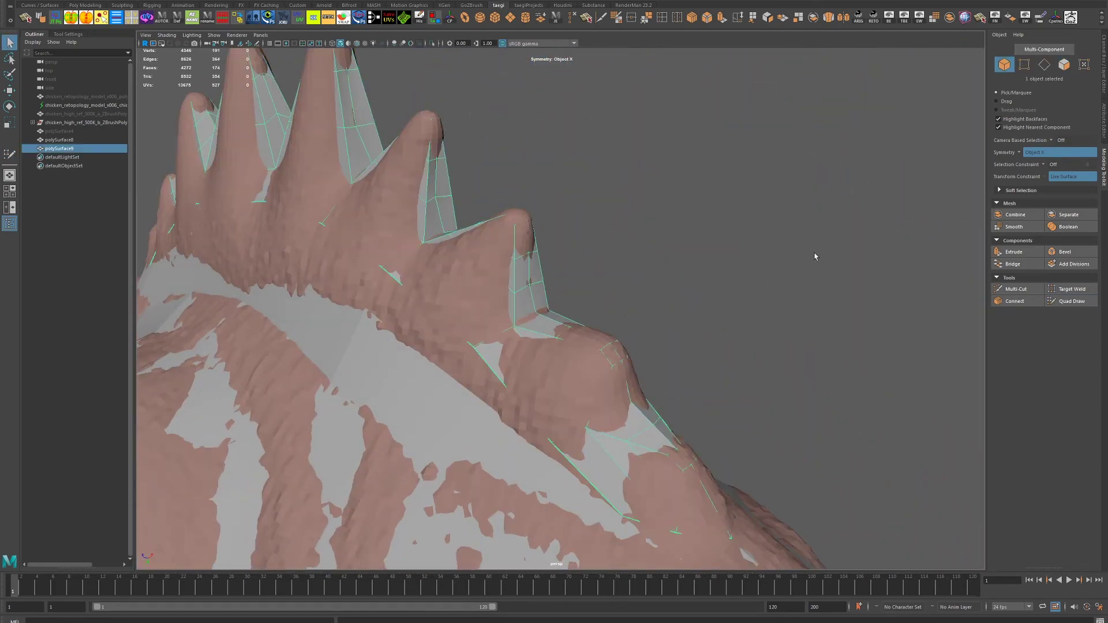
pyautogui.click(74, 141)
pyautogui.hotkey('ctrl', '1')
pyautogui.moveTo(680, 230); pyautogui.dragTo(680, 217)
# - Isolate the low-poly head mesh and orbit around it to inspect it
pyautogui.scroll(3)
pyautogui.click(660, 292)
pyautogui.moveTo(661, 292); pyautogui.dragTo(625, 264)
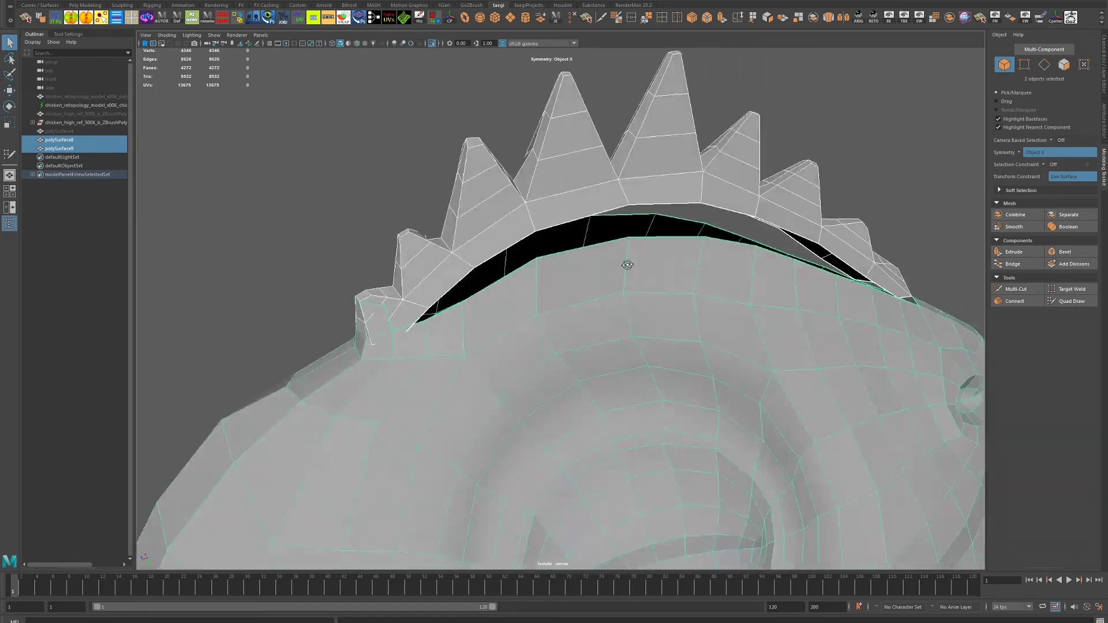
pyautogui.scroll(3)
pyautogui.click(496, 61)
pyautogui.hotkey('ctrl', '1')
pyautogui.hotkey('ctrl', '1')
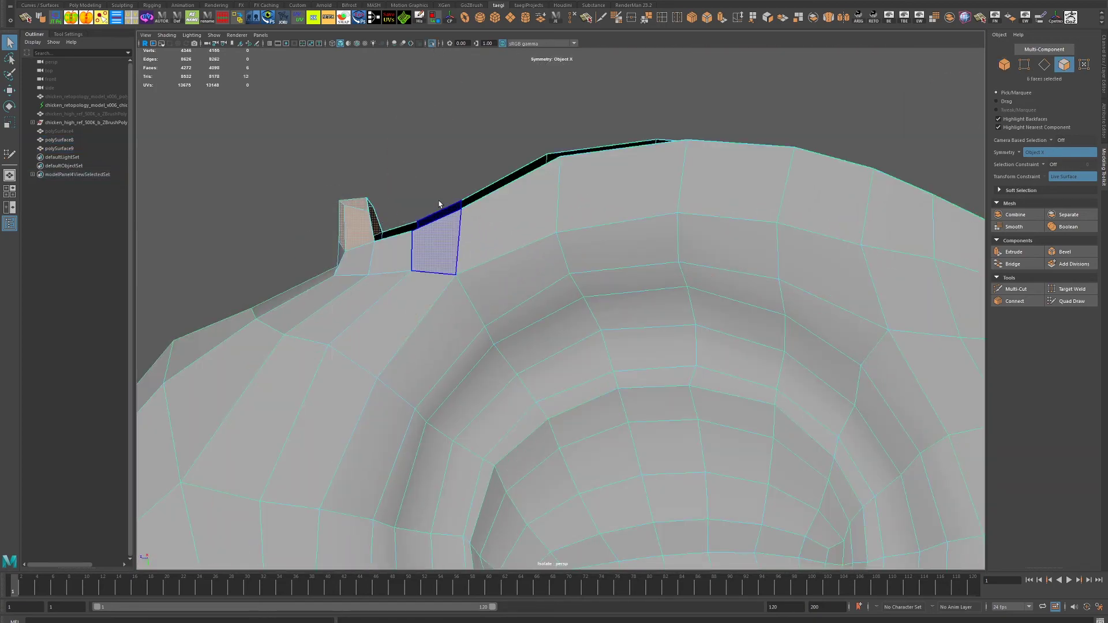
pyautogui.moveTo(381, 142); pyautogui.dragTo(487, 235)
pyautogui.press('F8')
pyautogui.hotkey('ctrl', '1')
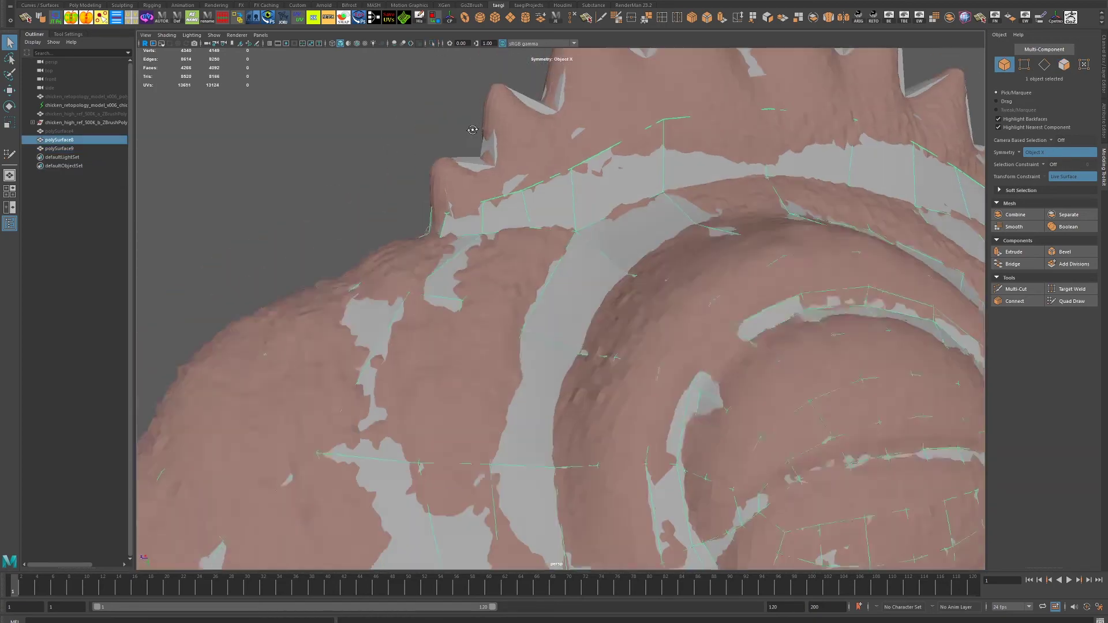
# - Isolate the head and comb retopo meshes together and check them in wireframe
pyautogui.click(75, 141)
pyautogui.hotkey('ctrl', '1')
pyautogui.moveTo(556, 210); pyautogui.dragTo(732, 232)
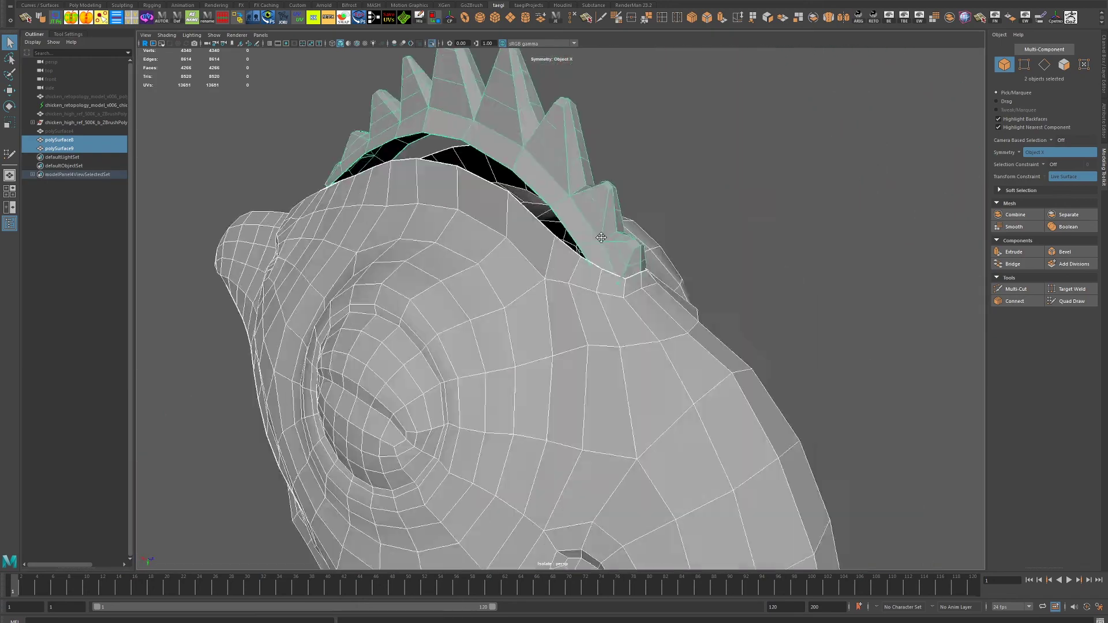
pyautogui.scroll(3)
pyautogui.click(632, 261)
pyautogui.press('4')
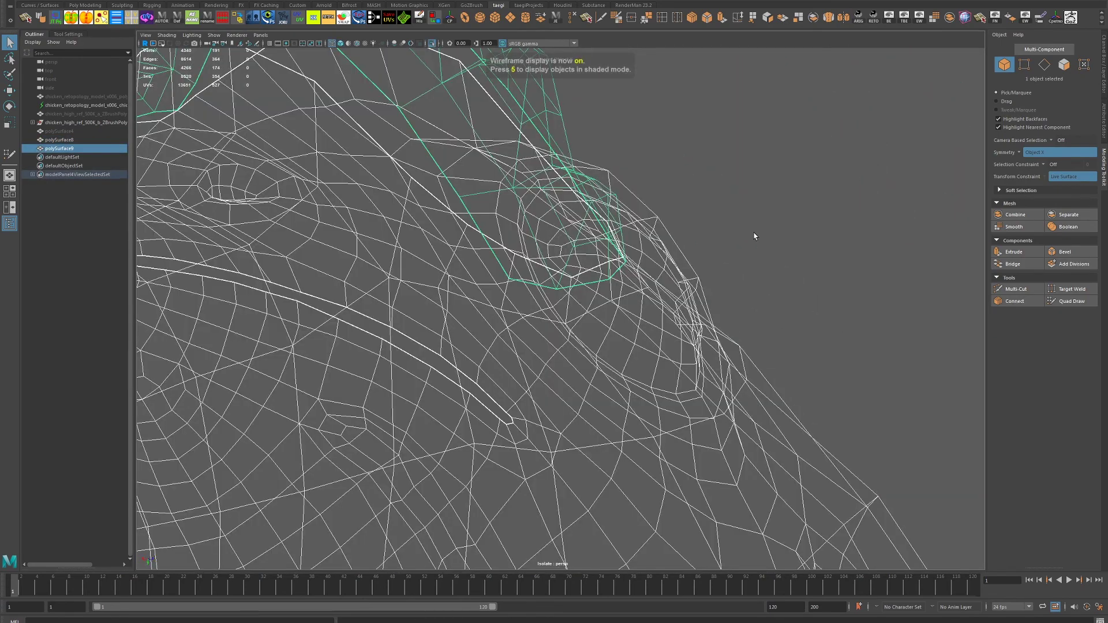
pyautogui.press('5')
# - Inspect the head faces beside the comb's base in Face mode, then select the comb mesh
pyautogui.click(601, 250)
pyautogui.rightClick(621, 284)
pyautogui.click(621, 307)
pyautogui.click(605, 279)
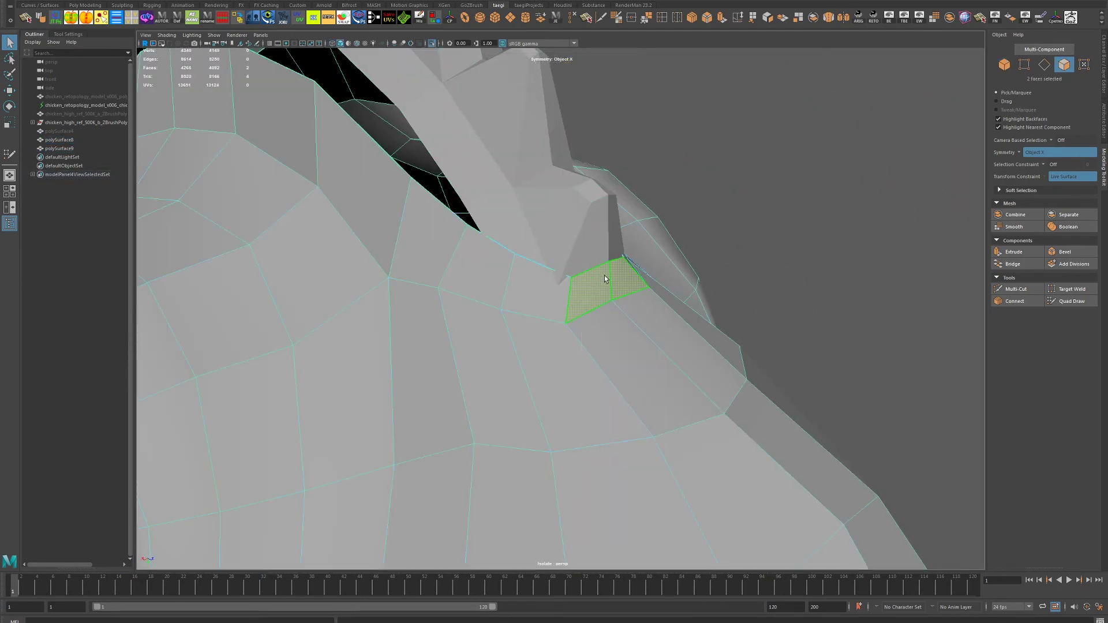
pyautogui.moveTo(711, 275); pyautogui.dragTo(549, 241)
pyautogui.hotkey('ctrl', 'z')
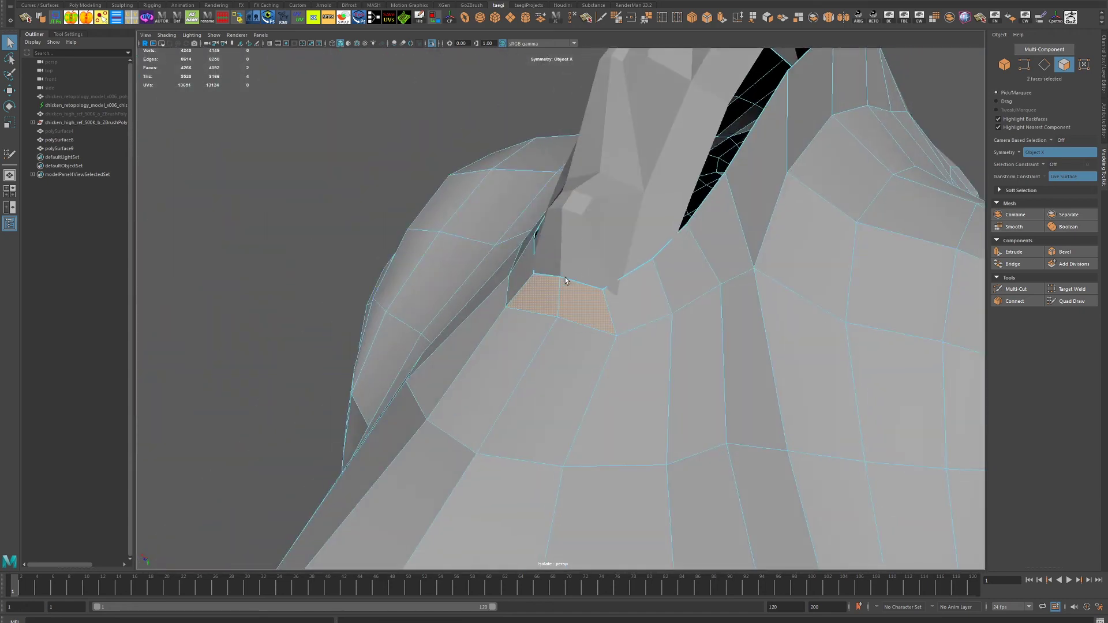
pyautogui.click(633, 268)
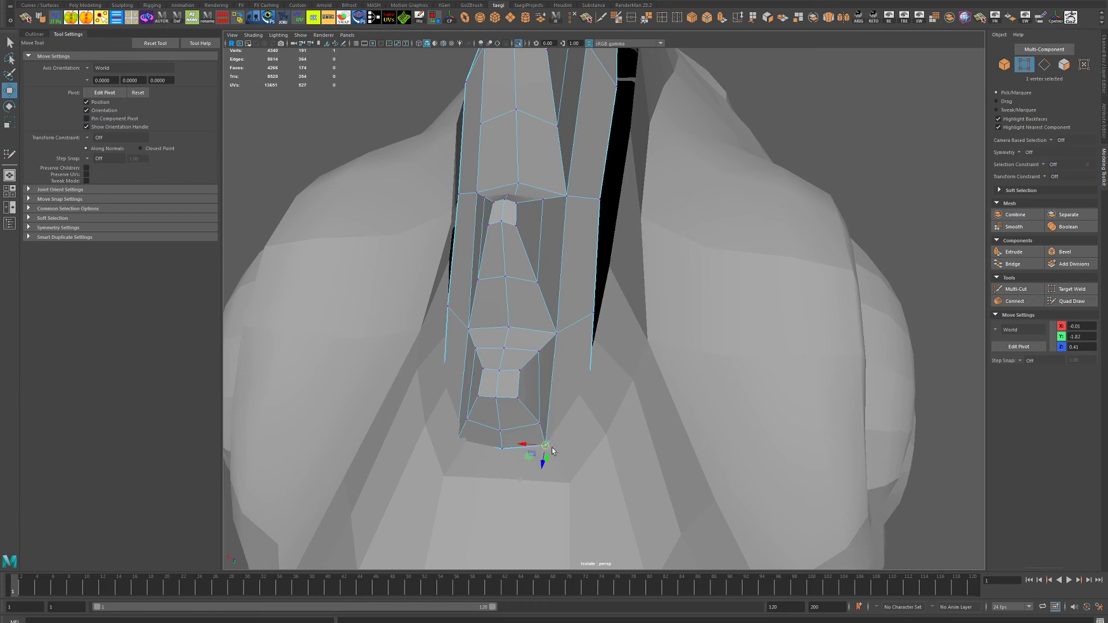
# - Lower the comb's bottom-edge vertices onto the head mesh with Move, checking from several sides
pyautogui.click(594, 341)
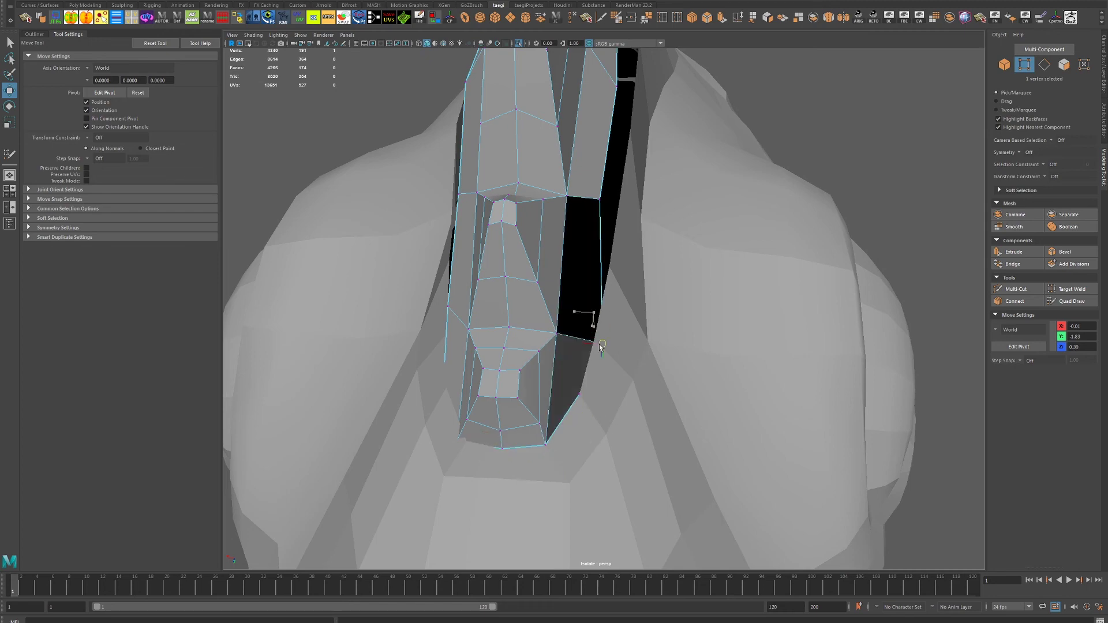
pyautogui.moveTo(600, 206); pyautogui.dragTo(612, 267)
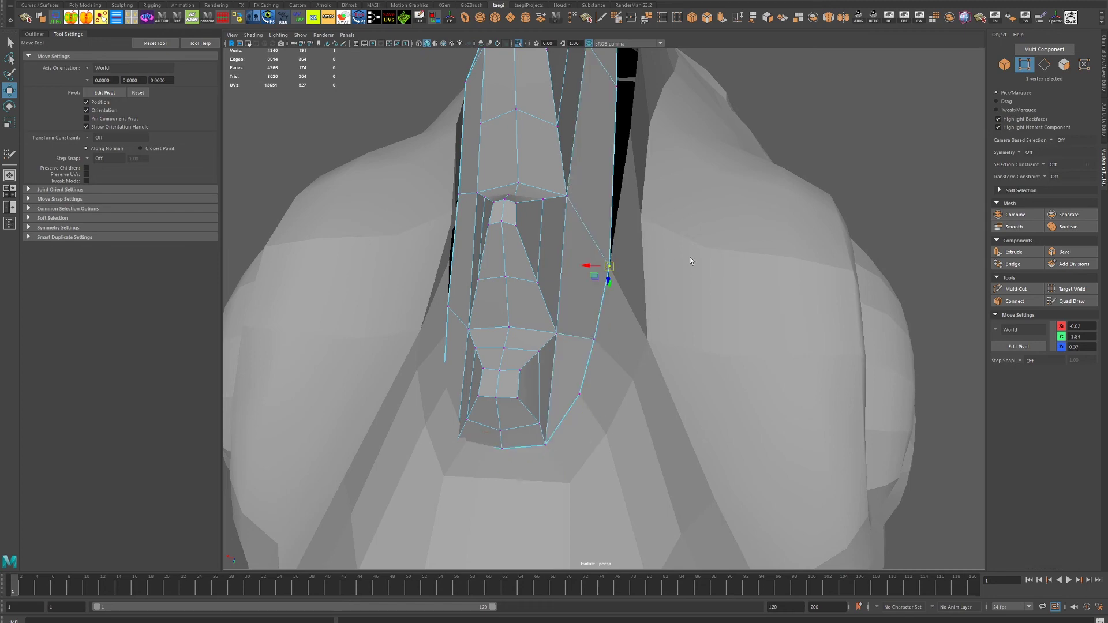
pyautogui.moveTo(690, 257); pyautogui.dragTo(644, 295)
pyautogui.moveTo(724, 207); pyautogui.dragTo(848, 225)
pyautogui.moveTo(853, 198); pyautogui.dragTo(638, 250)
pyautogui.moveTo(638, 250); pyautogui.dragTo(633, 284)
pyautogui.moveTo(633, 284); pyautogui.dragTo(713, 253)
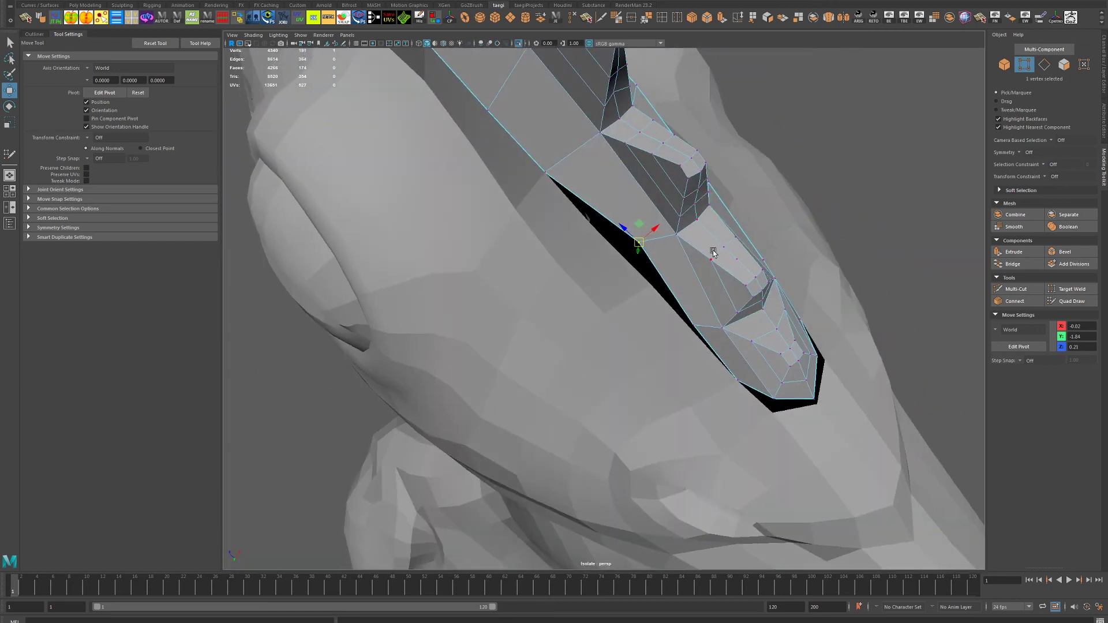
pyautogui.moveTo(639, 242); pyautogui.dragTo(650, 283)
pyautogui.moveTo(650, 282); pyautogui.dragTo(652, 249)
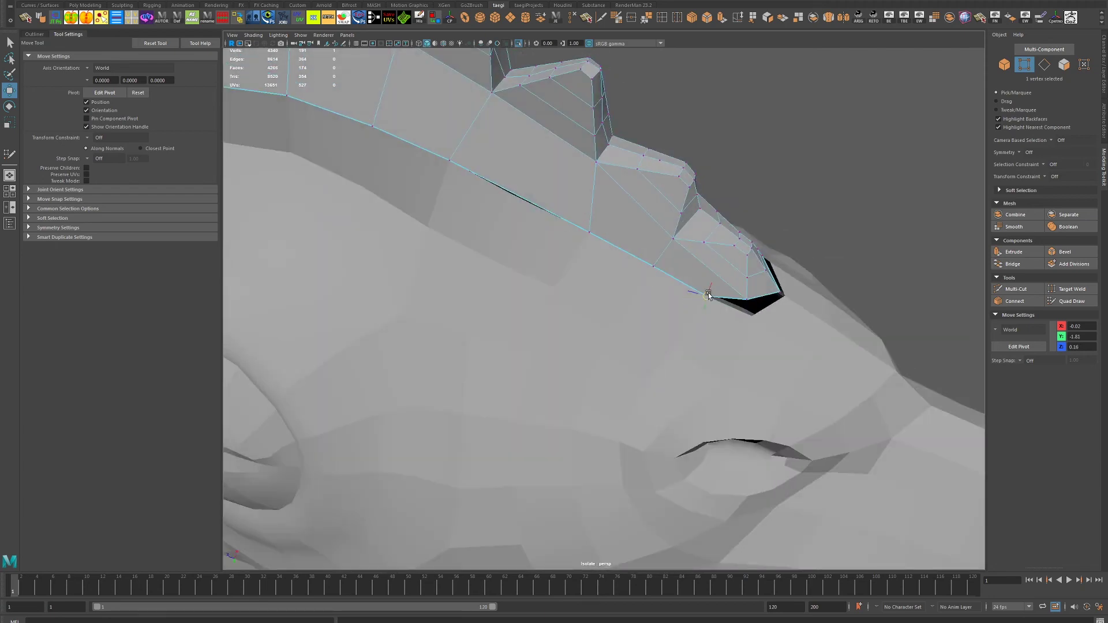
pyautogui.moveTo(708, 296); pyautogui.dragTo(704, 191)
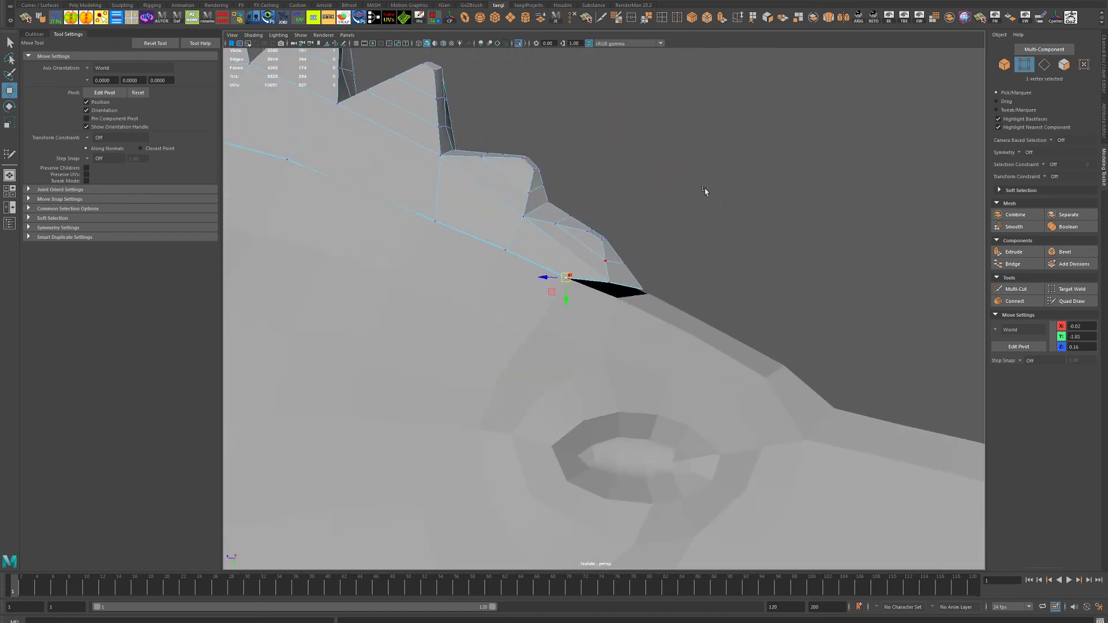
pyautogui.moveTo(702, 249); pyautogui.dragTo(681, 209)
# - Make the chicken reference the live surface and start Quad Draw on the comb mesh
pyautogui.click(10, 223)
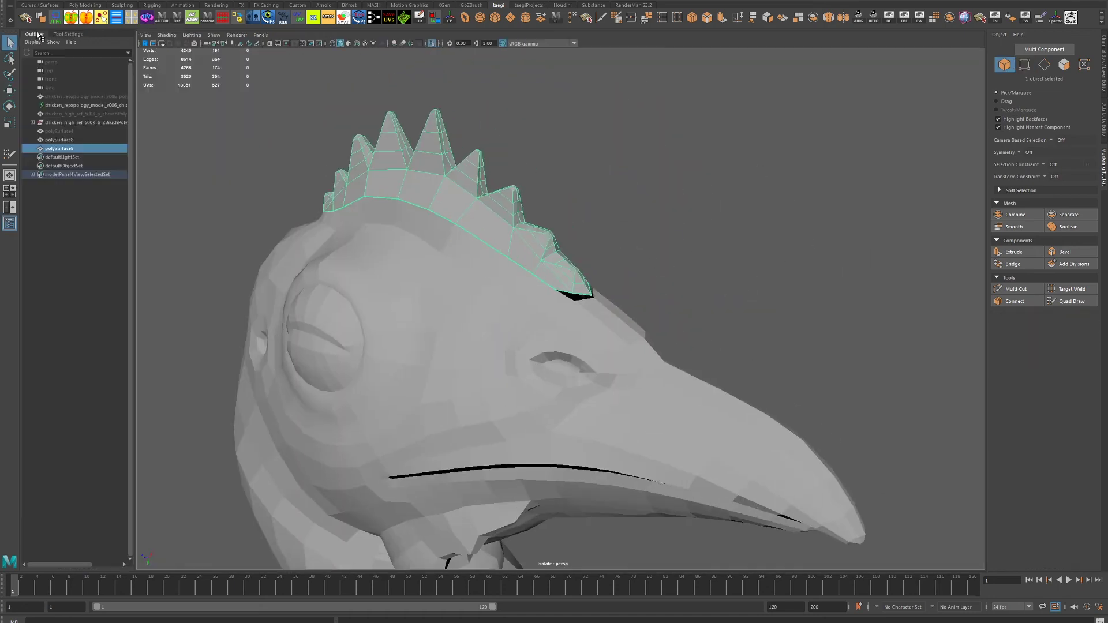
pyautogui.click(383, 239)
pyautogui.click(502, 237)
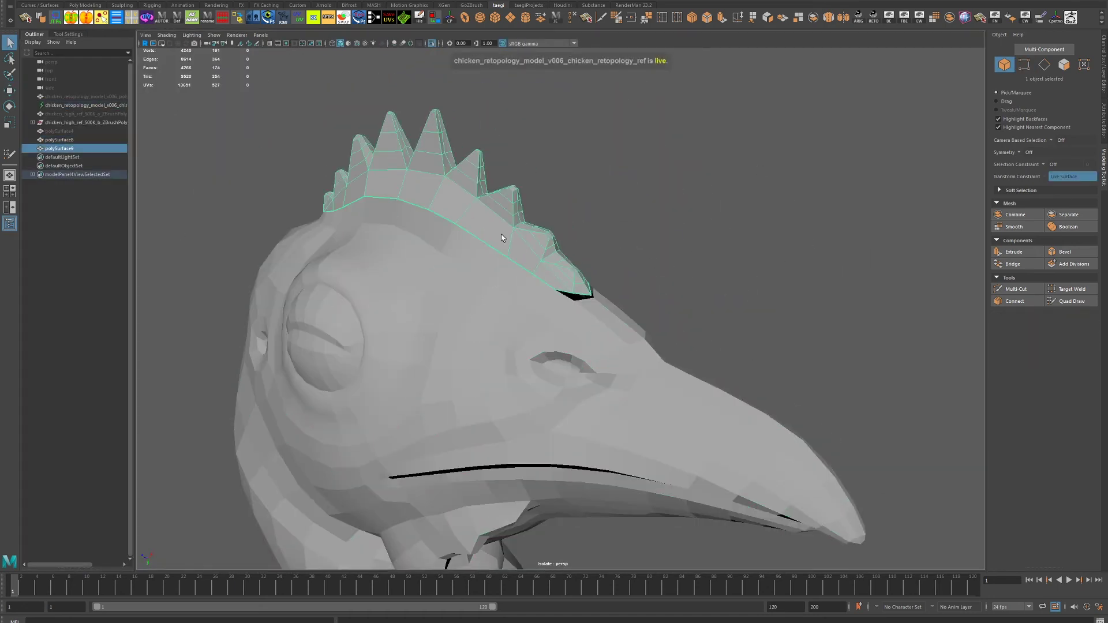
pyautogui.click(1067, 300)
pyautogui.scroll(3)
pyautogui.scroll(3)
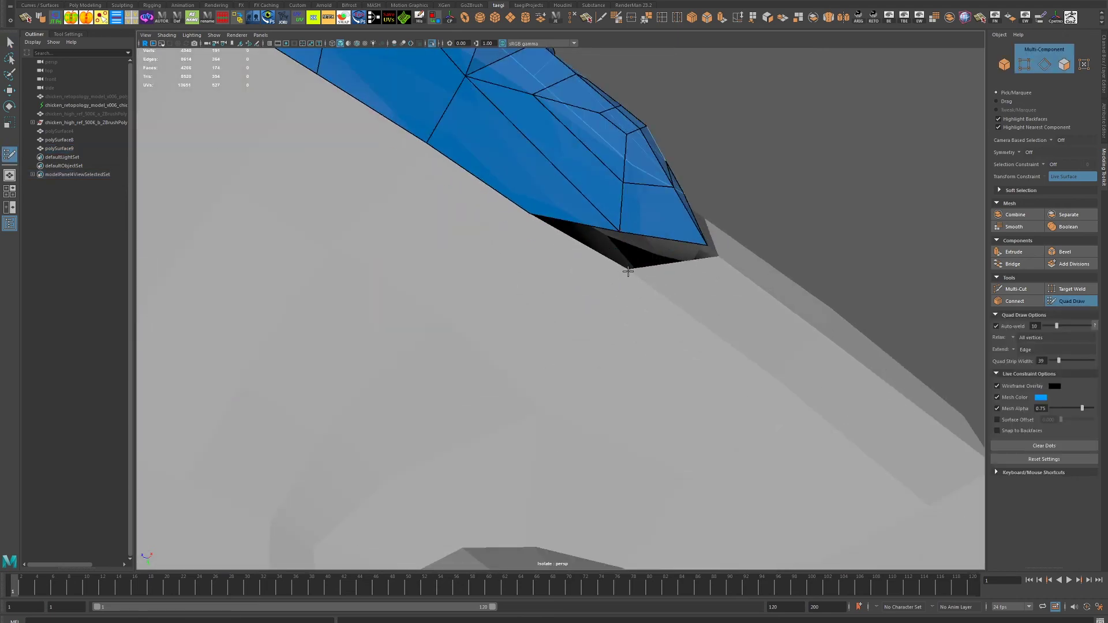
pyautogui.moveTo(629, 271); pyautogui.dragTo(637, 198)
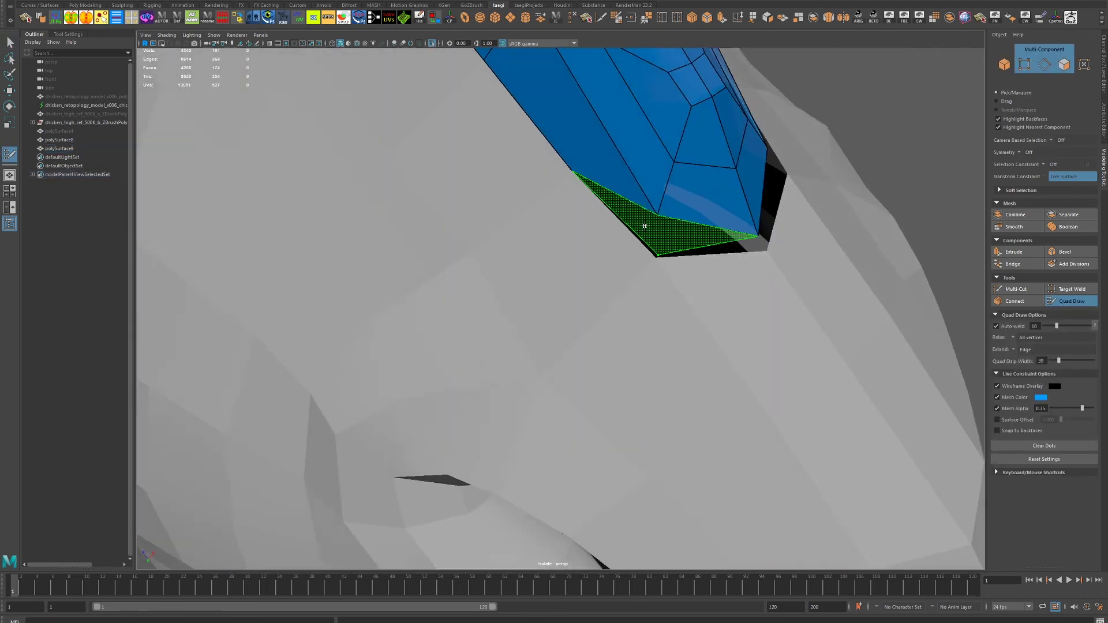
pyautogui.scroll(-3)
pyautogui.scroll(-3)
pyautogui.moveTo(575, 225); pyautogui.dragTo(519, 246)
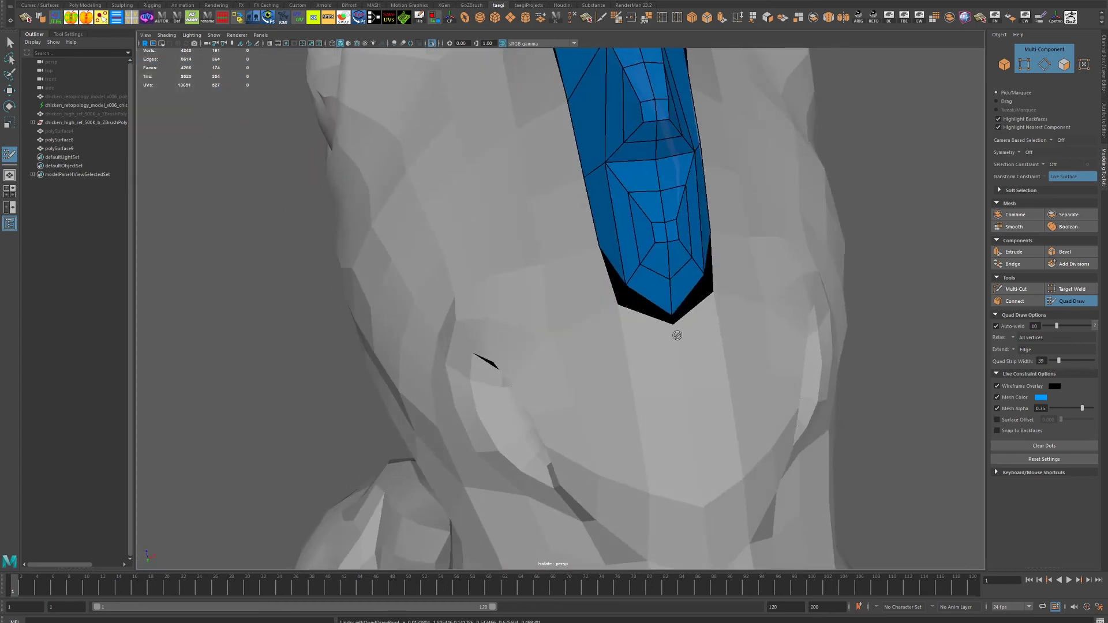
# - Set Quad Draw symmetry to Object X and fill the gaps at the comb's base with quads
pyautogui.click(1033, 152)
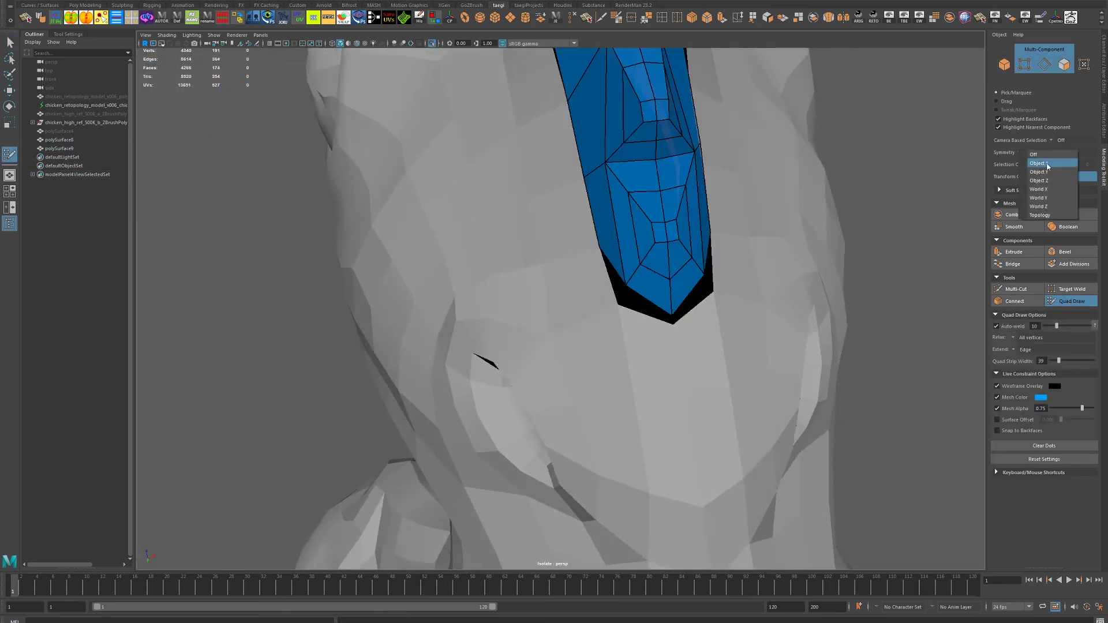
pyautogui.moveTo(675, 219); pyautogui.dragTo(615, 246)
pyautogui.click(710, 288)
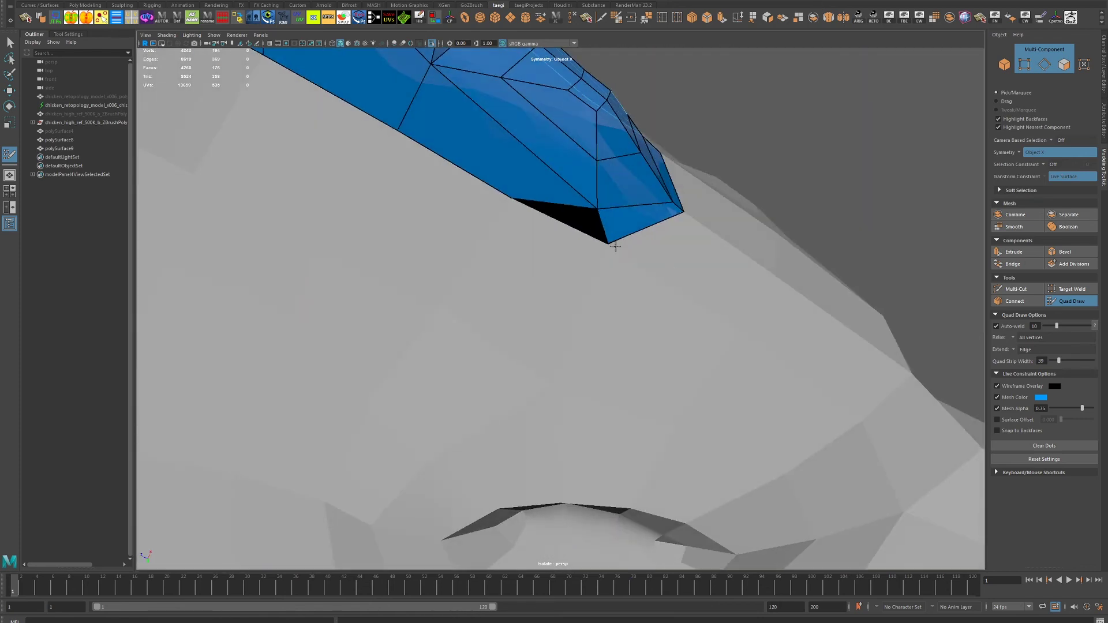
pyautogui.moveTo(600, 208); pyautogui.dragTo(598, 196)
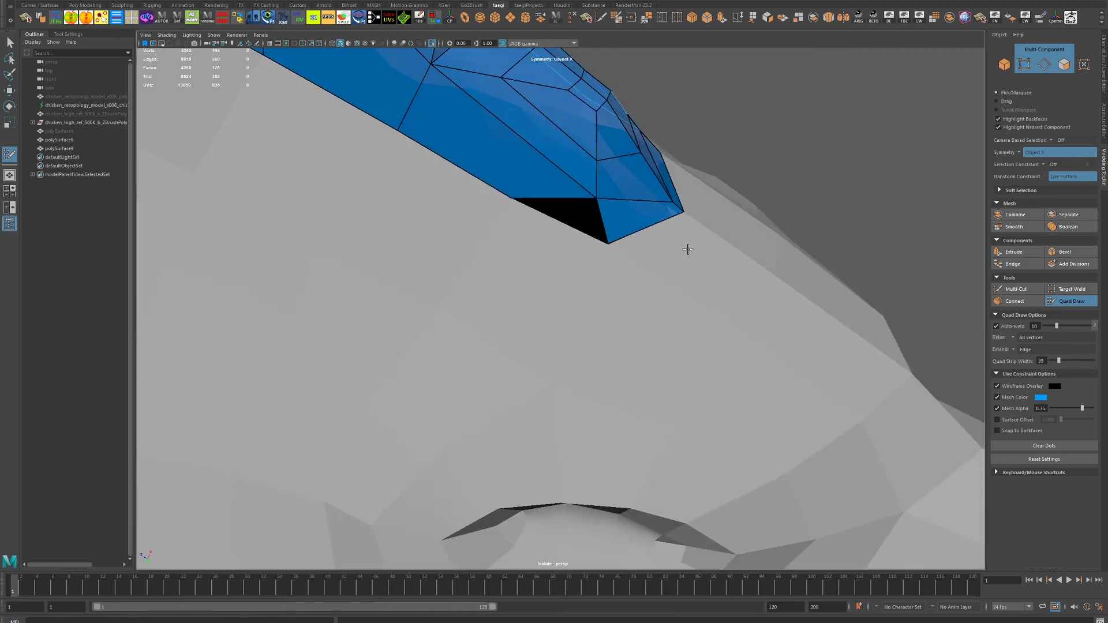
pyautogui.moveTo(687, 249); pyautogui.dragTo(756, 248)
pyautogui.click(677, 279)
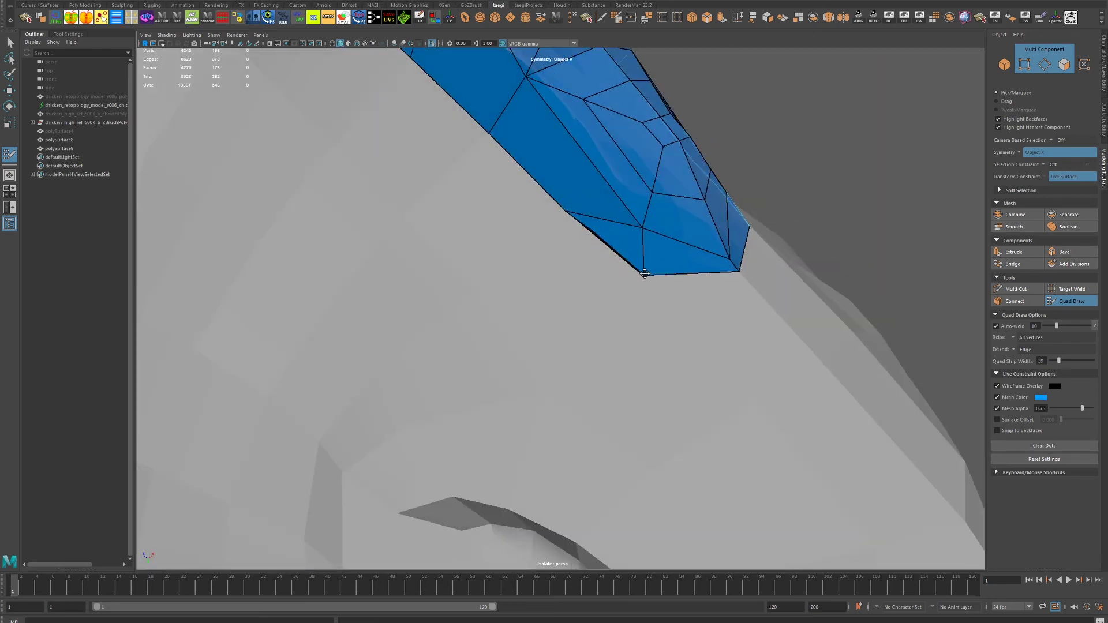
pyautogui.moveTo(601, 240); pyautogui.dragTo(744, 285)
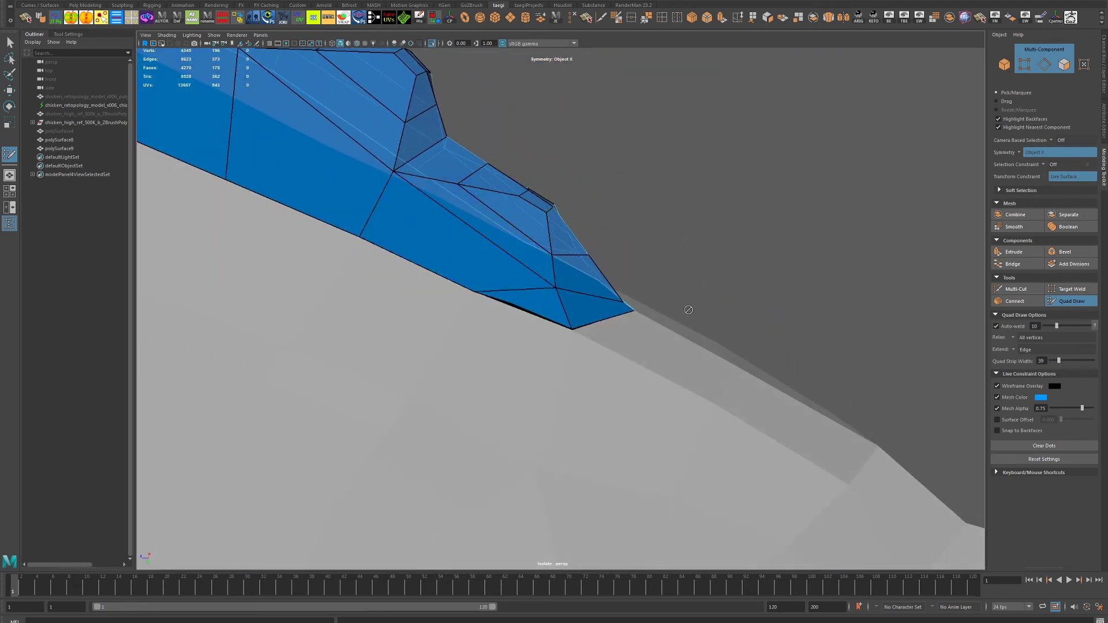
pyautogui.moveTo(688, 310); pyautogui.dragTo(723, 381)
pyautogui.moveTo(629, 320); pyautogui.dragTo(711, 322)
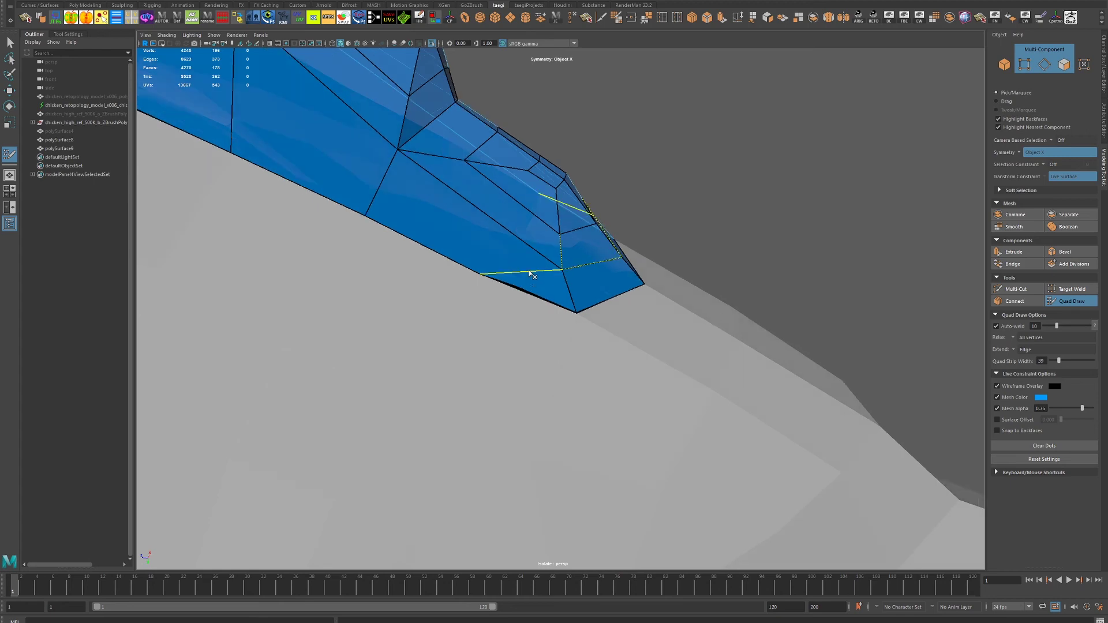
# - Delete faces near the comb's lower edge and refill the hole with new quads
pyautogui.click(525, 286)
pyautogui.click(510, 252)
pyautogui.moveTo(553, 314); pyautogui.dragTo(570, 238)
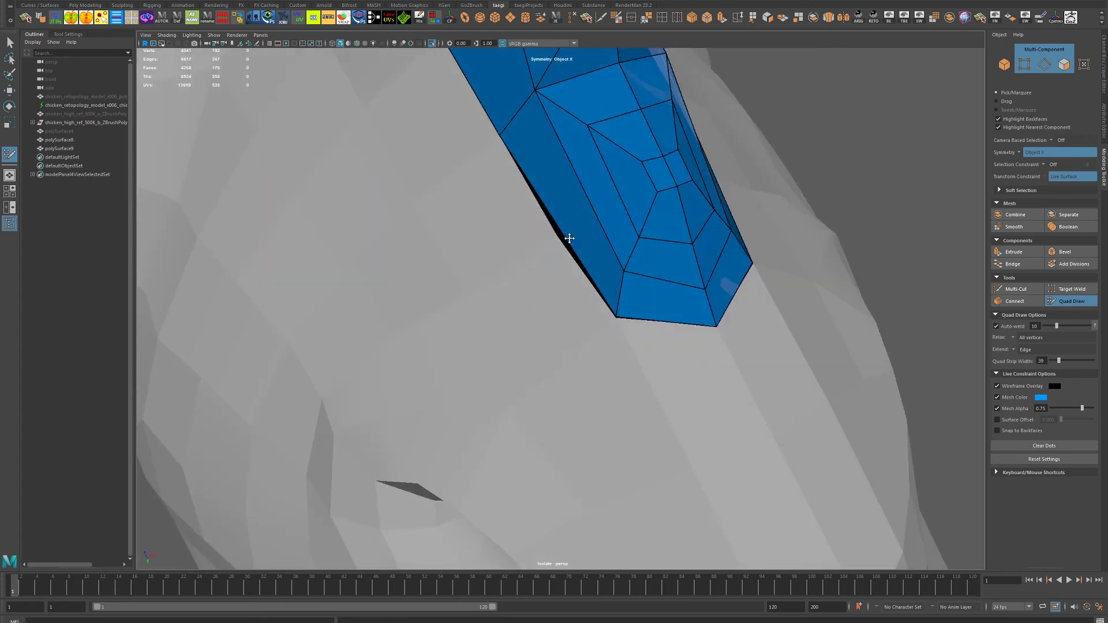
pyautogui.moveTo(606, 292); pyautogui.dragTo(815, 254)
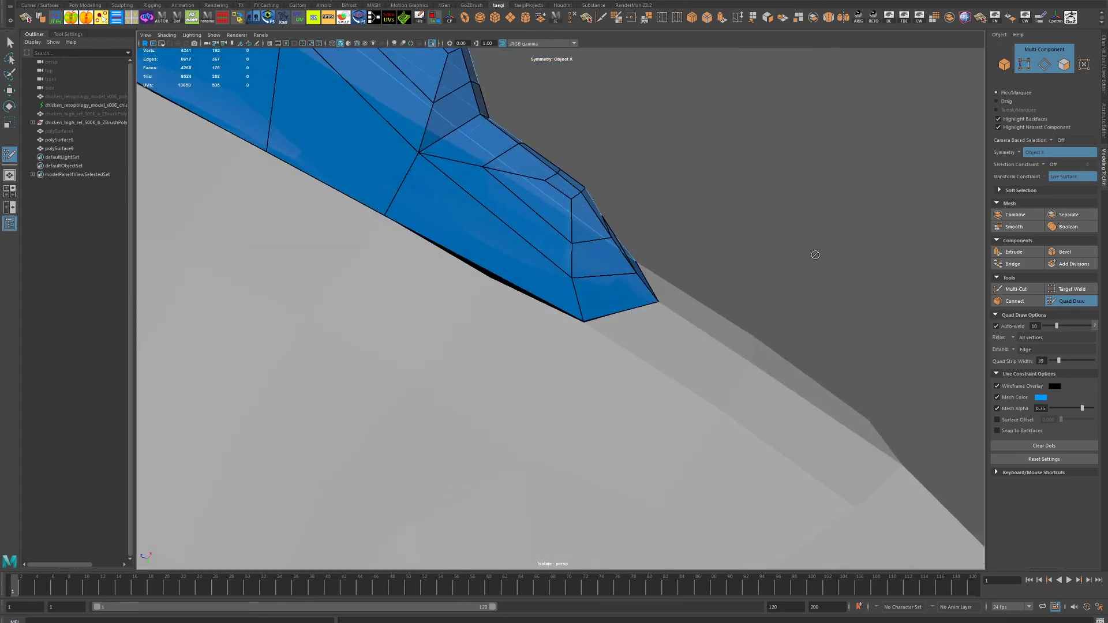
# - Turn symmetry off to add an edge loop to the comb, then restore Object X symmetry
pyautogui.click(1019, 153)
pyautogui.click(580, 256)
pyautogui.moveTo(581, 257); pyautogui.dragTo(693, 260)
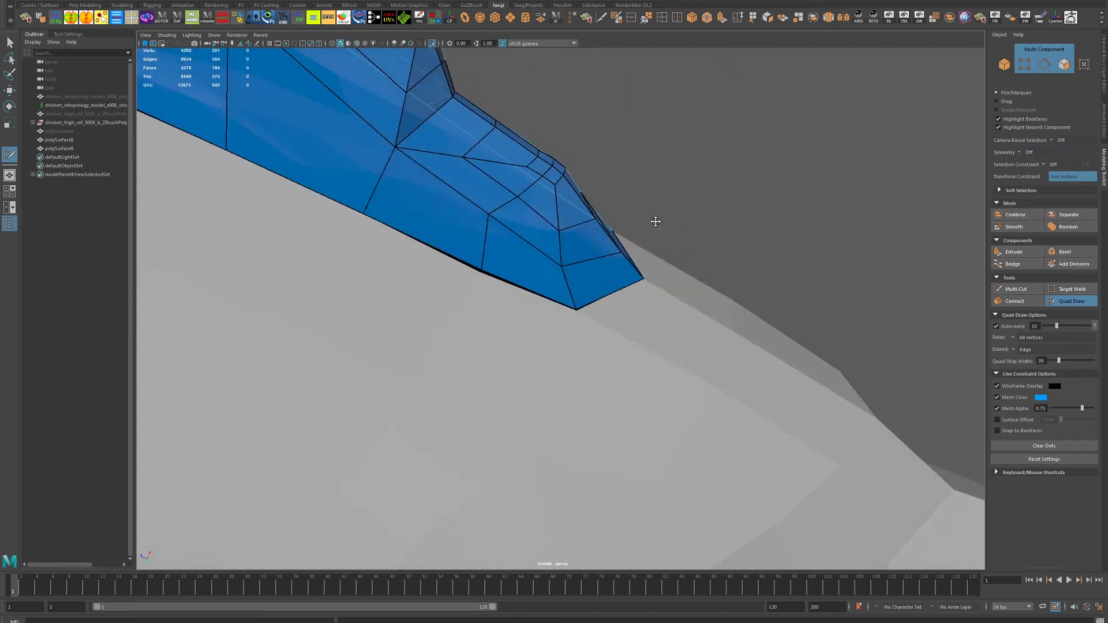
pyautogui.click(1032, 154)
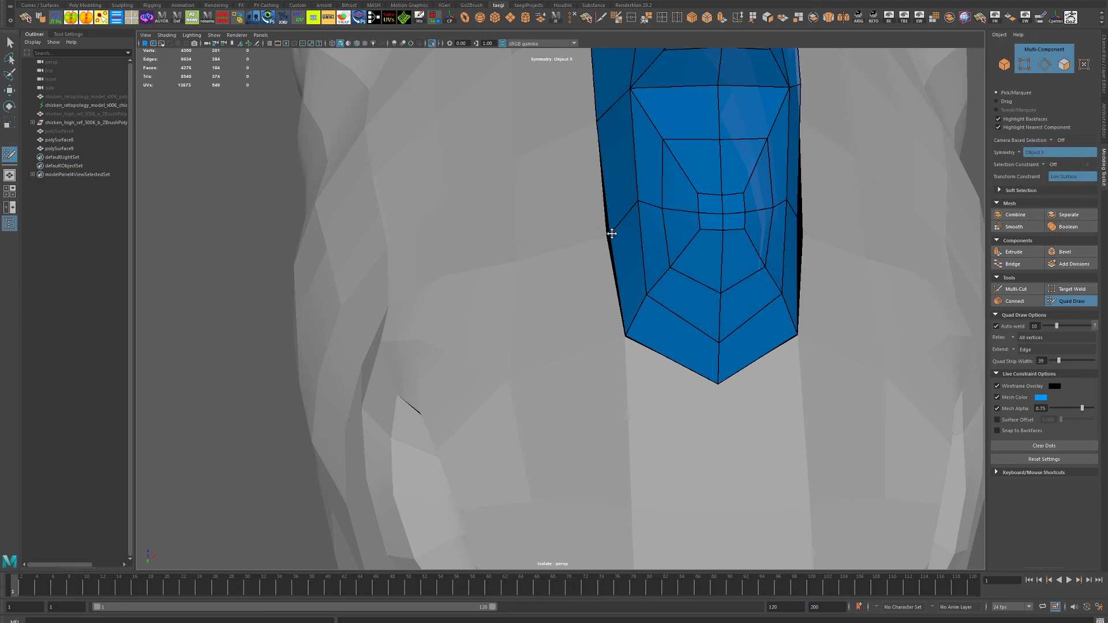
pyautogui.moveTo(650, 265); pyautogui.dragTo(566, 277)
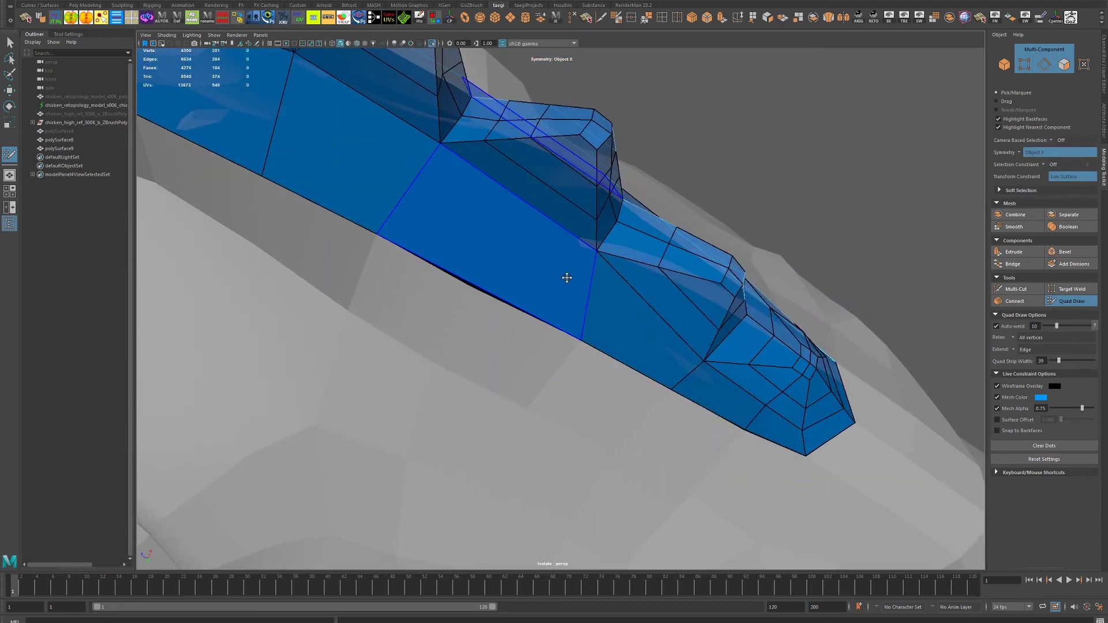
pyautogui.click(601, 309)
pyautogui.hotkey('ctrl', 'z')
pyautogui.click(1019, 154)
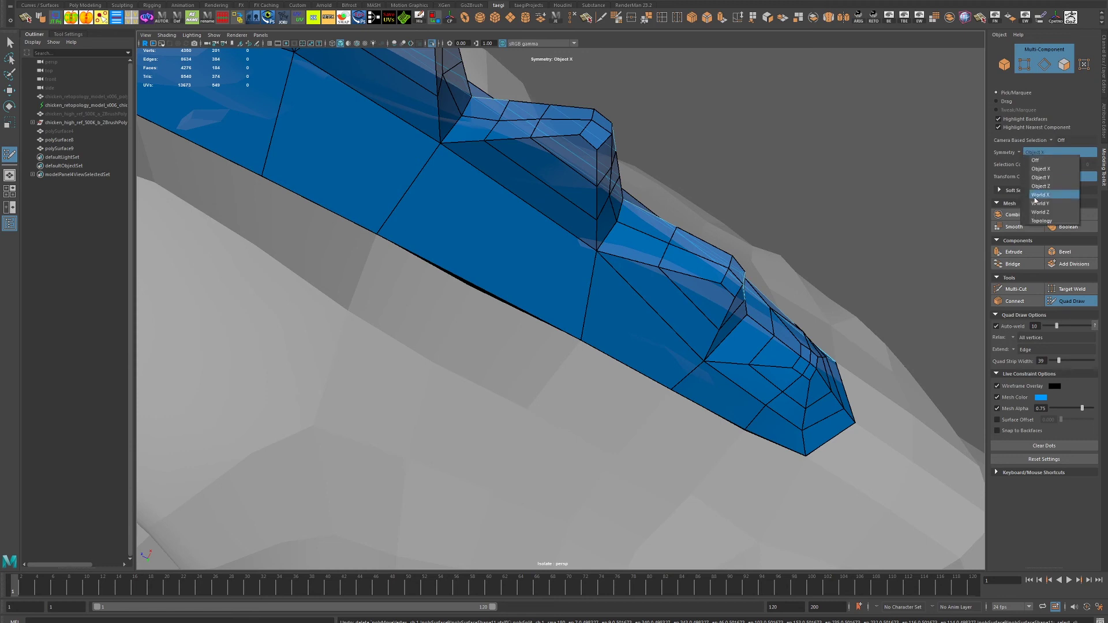
# - Try topology symmetry, cancel it, and fill the last gap at the comb's base
pyautogui.click(1042, 221)
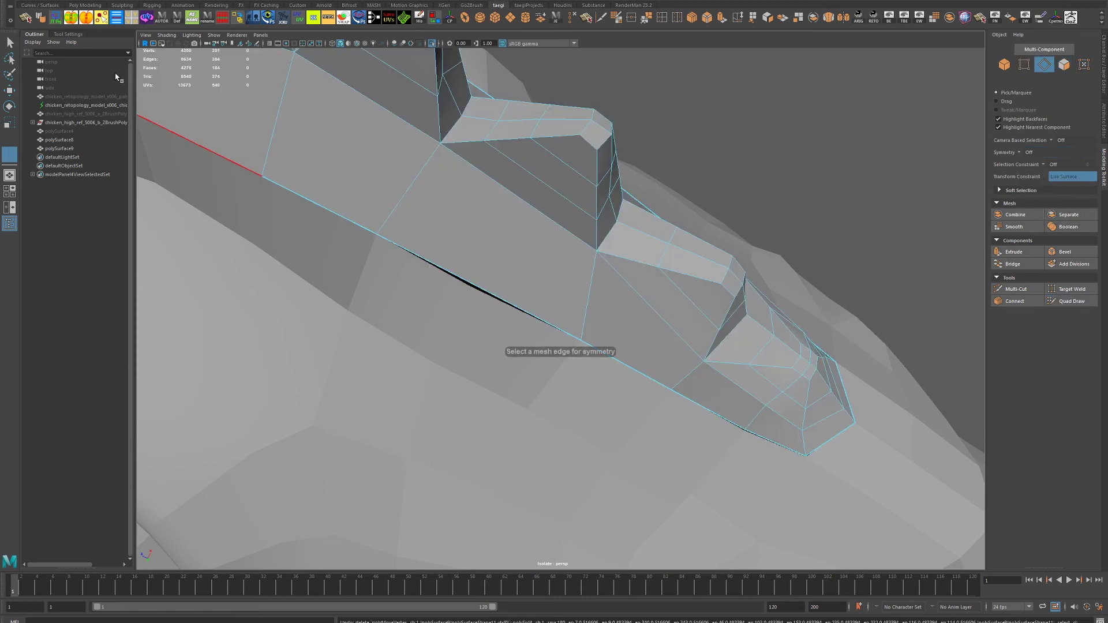
pyautogui.press('F8')
pyautogui.click(1018, 153)
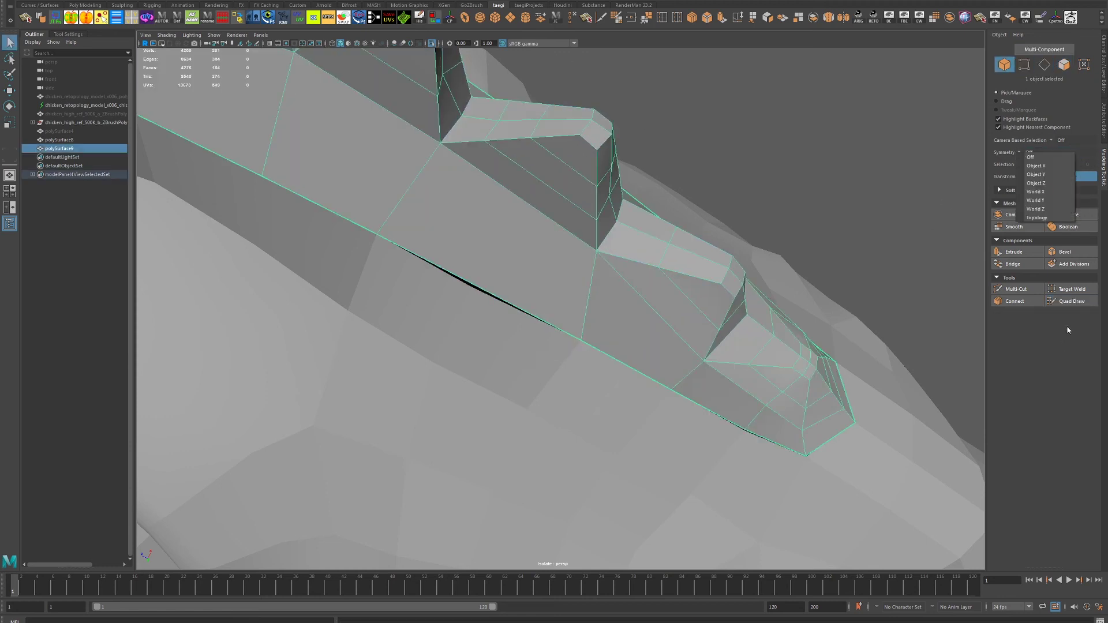
pyautogui.click(1071, 301)
pyautogui.moveTo(577, 277); pyautogui.dragTo(852, 301)
pyautogui.click(585, 237)
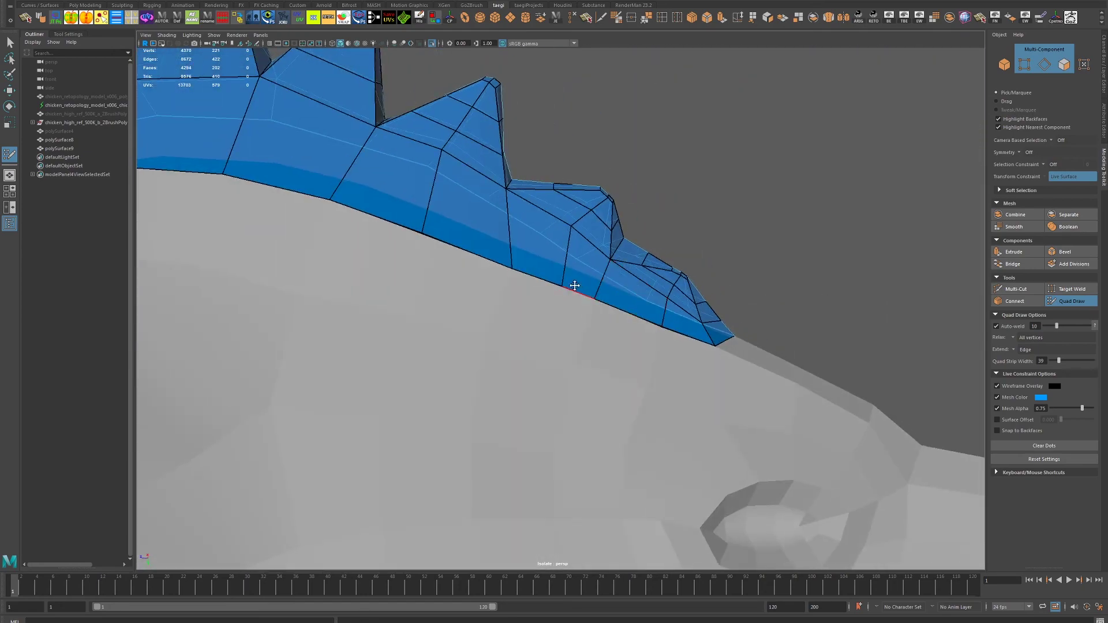
# - Insert edge loops through the tall and small comb spikes, then exit Quad Draw
pyautogui.moveTo(575, 285); pyautogui.dragTo(557, 260)
pyautogui.click(554, 261)
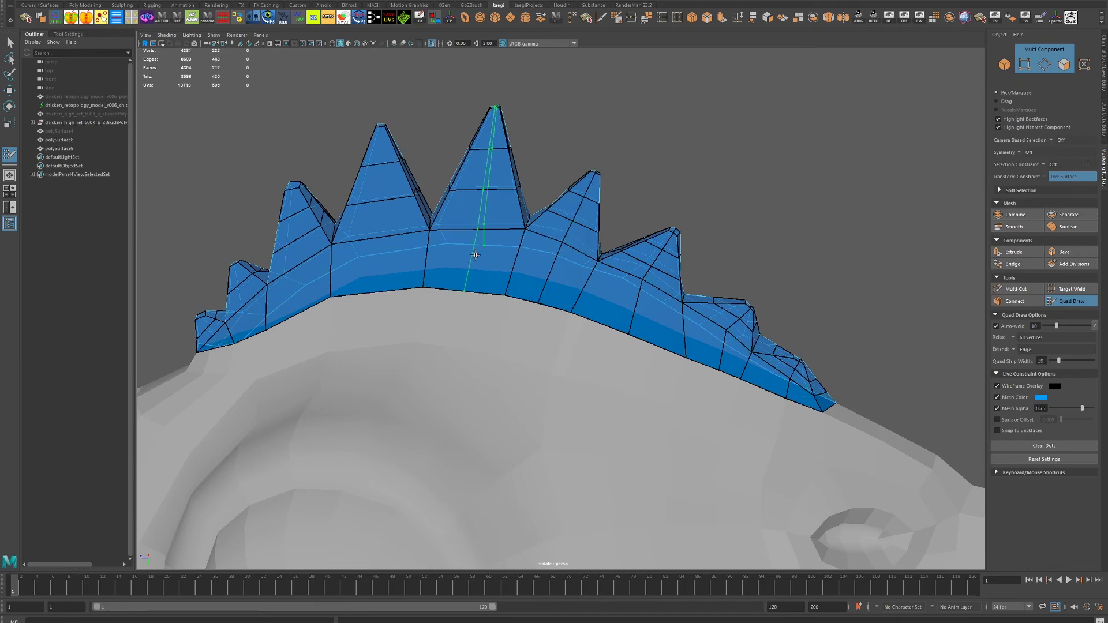
pyautogui.click(475, 255)
pyautogui.moveTo(475, 255); pyautogui.dragTo(612, 254)
pyautogui.moveTo(502, 248); pyautogui.dragTo(549, 275)
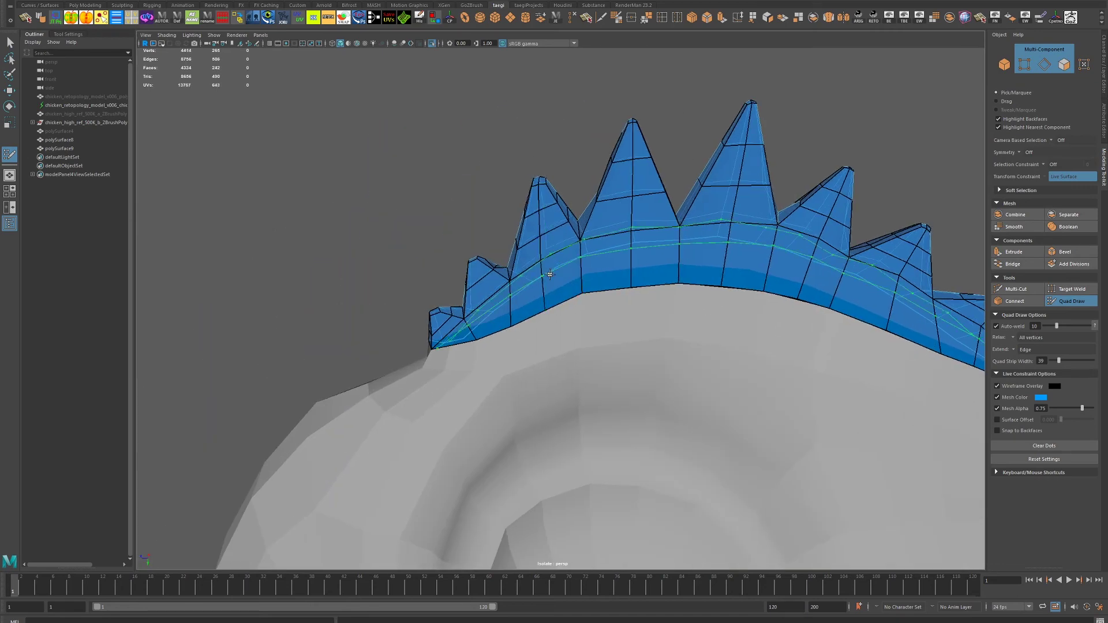
pyautogui.moveTo(489, 342); pyautogui.dragTo(658, 334)
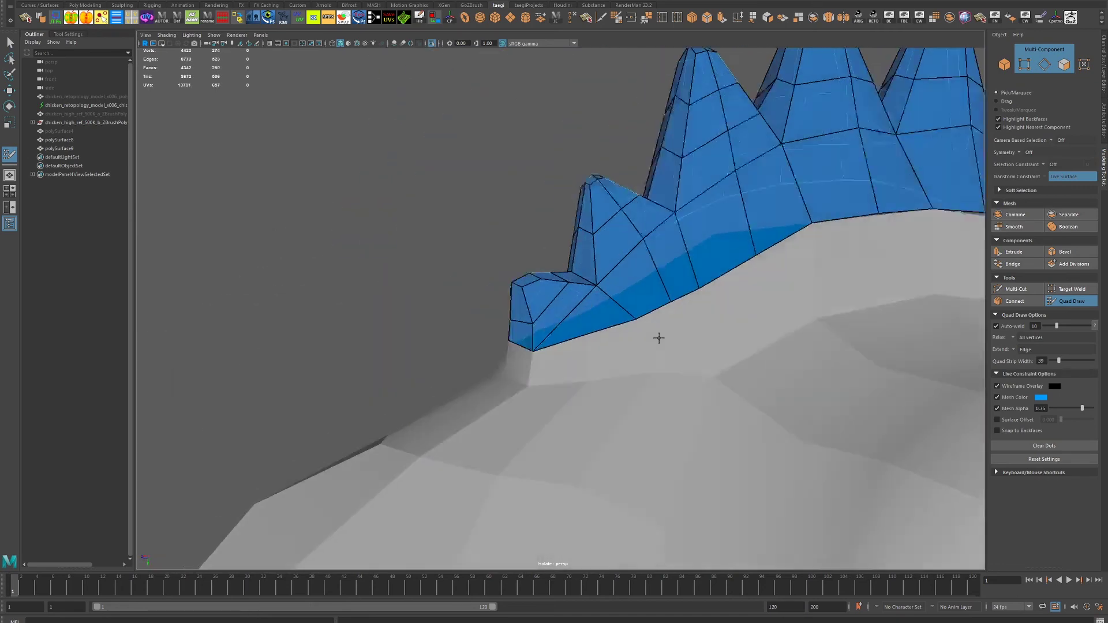
pyautogui.scroll(3)
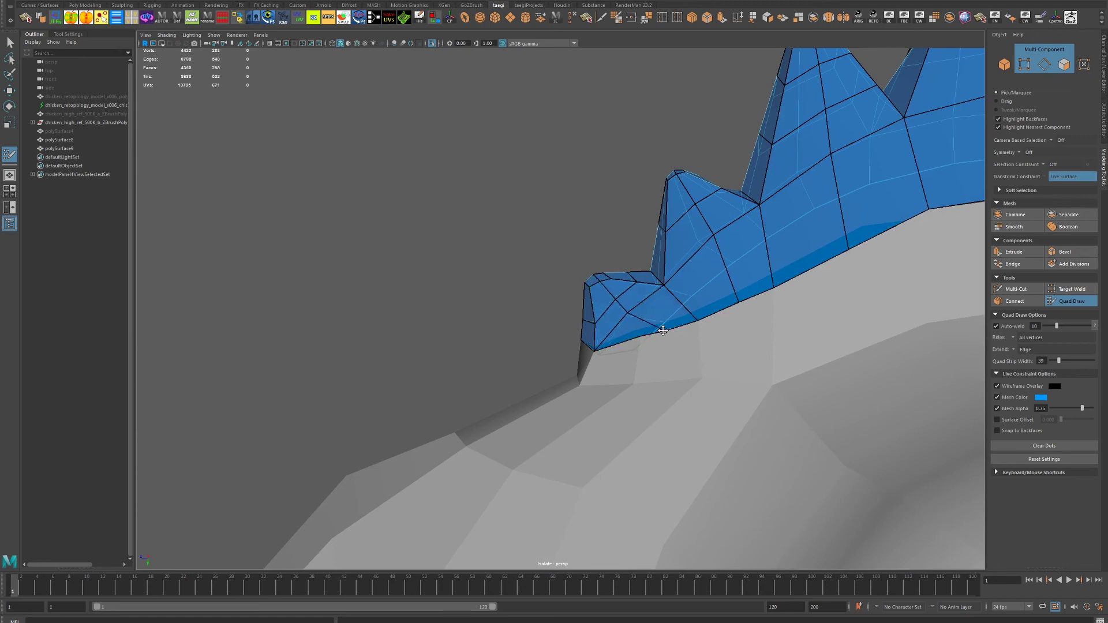
pyautogui.press('q')
pyautogui.moveTo(721, 381); pyautogui.dragTo(525, 181)
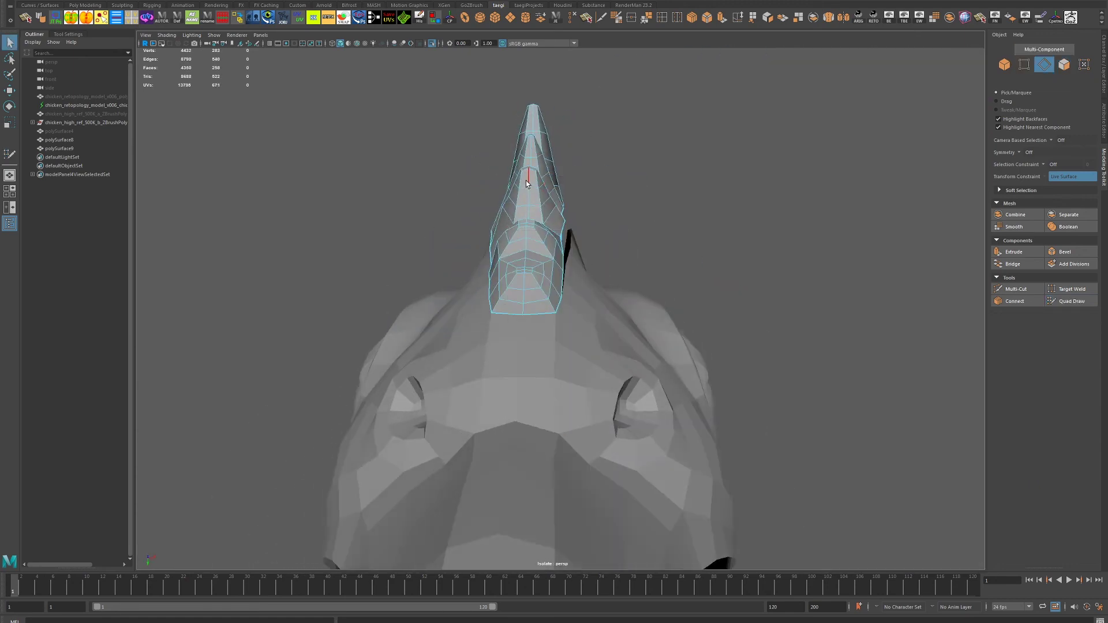
# - Select the comb's centreline edge loops, convert to one half's faces, and delete them
pyautogui.doubleClick(525, 181)
pyautogui.moveTo(525, 241); pyautogui.dragTo(603, 243)
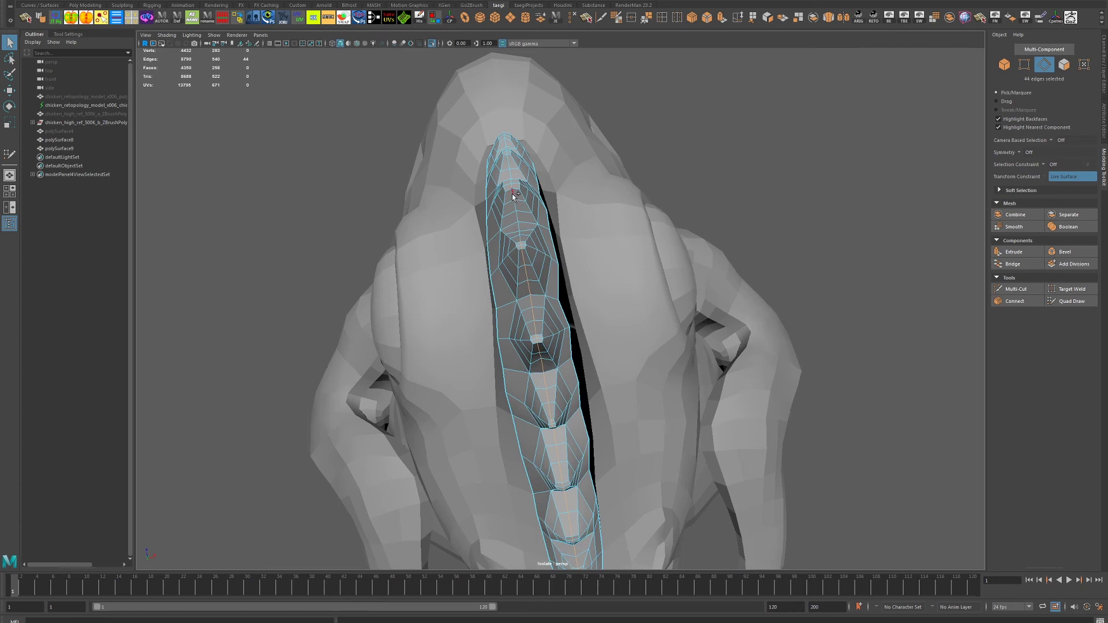
pyautogui.doubleClick(512, 197)
pyautogui.moveTo(513, 196); pyautogui.dragTo(554, 206)
pyautogui.moveTo(538, 247); pyautogui.dragTo(540, 364)
pyautogui.hotkey('ctrl', 'F11')
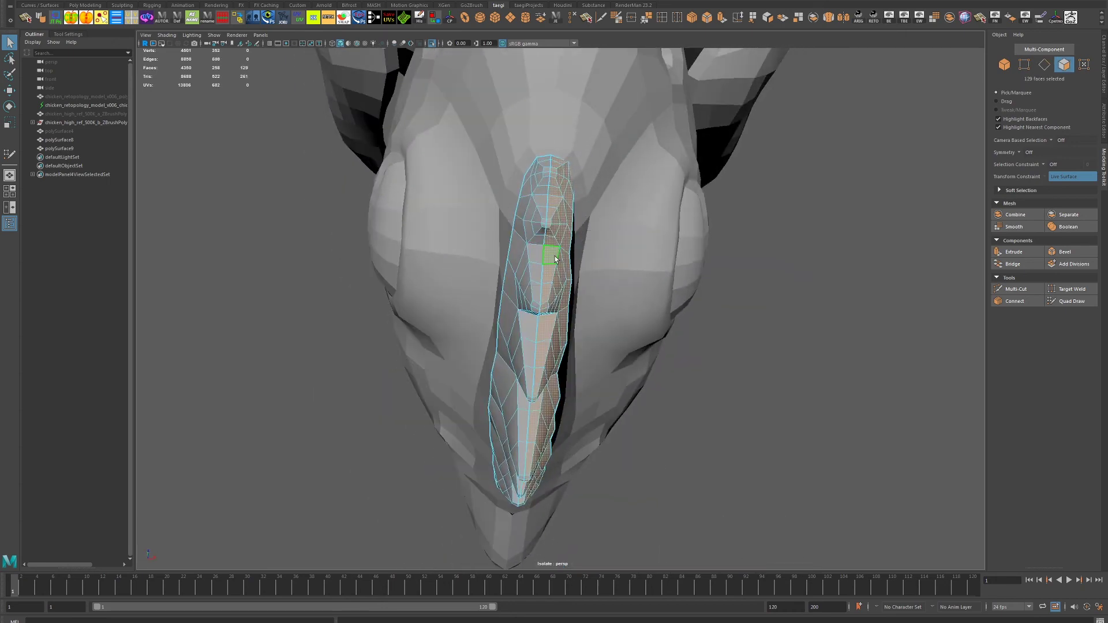
pyautogui.press('Delete')
pyautogui.moveTo(554, 255); pyautogui.dragTo(714, 210)
pyautogui.press('F8')
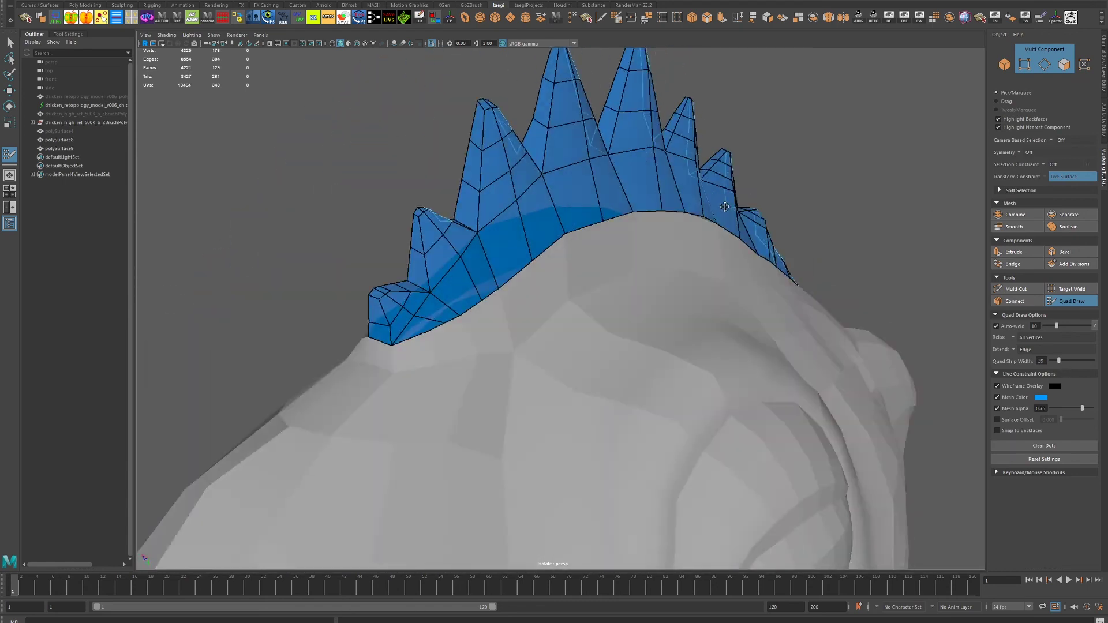
# - Orbit around the halved comb to check its topology from side, front and back
pyautogui.moveTo(738, 289); pyautogui.dragTo(644, 246)
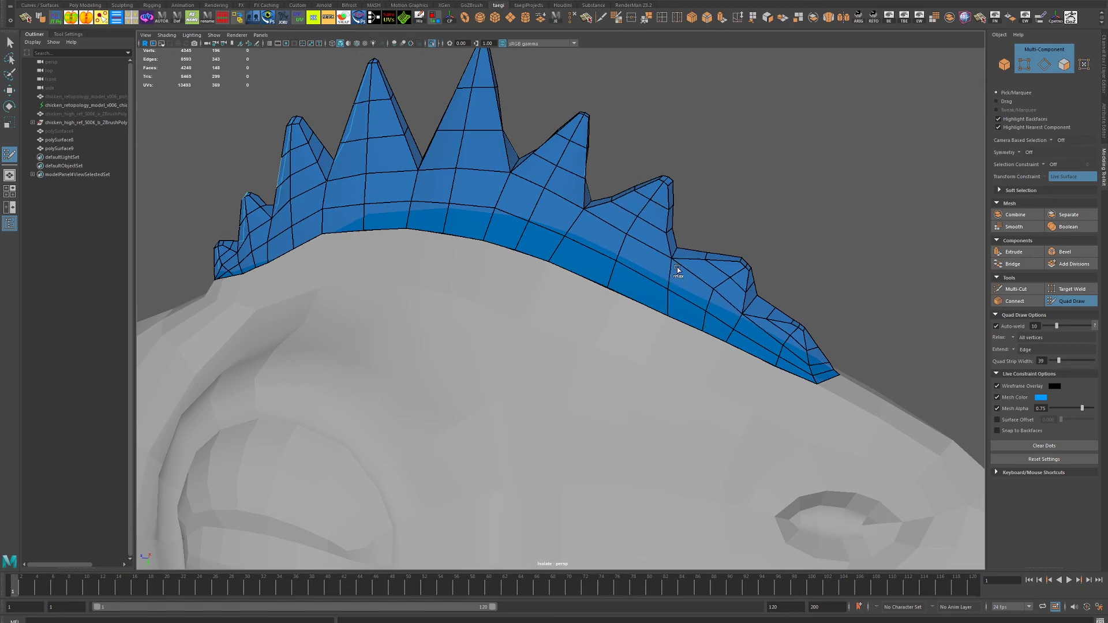
pyautogui.moveTo(704, 327); pyautogui.dragTo(667, 297)
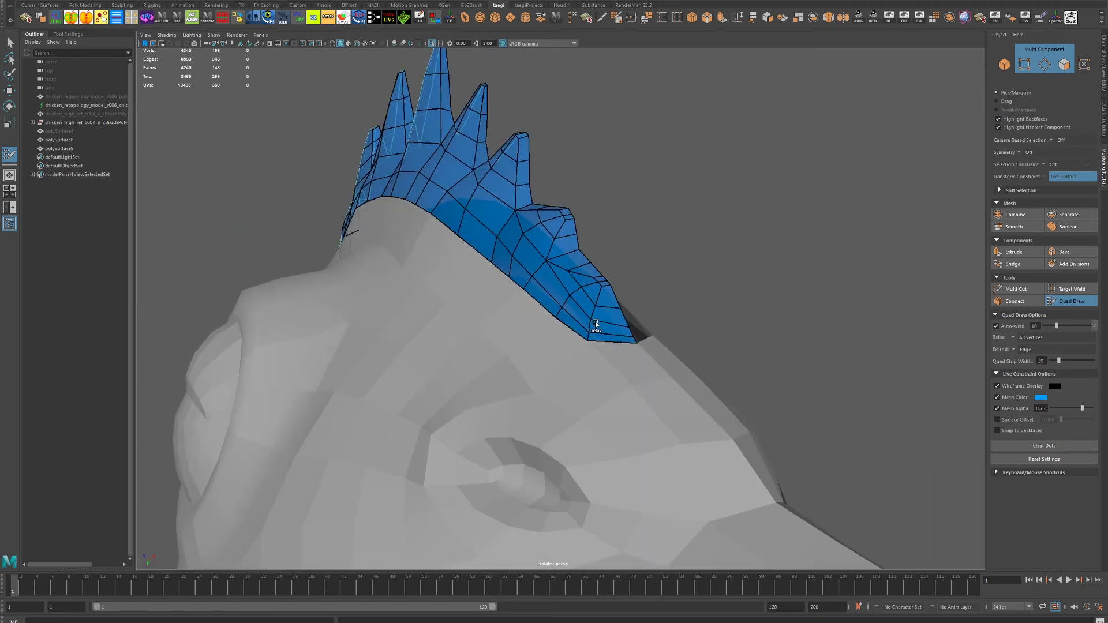
pyautogui.moveTo(555, 272); pyautogui.dragTo(445, 355)
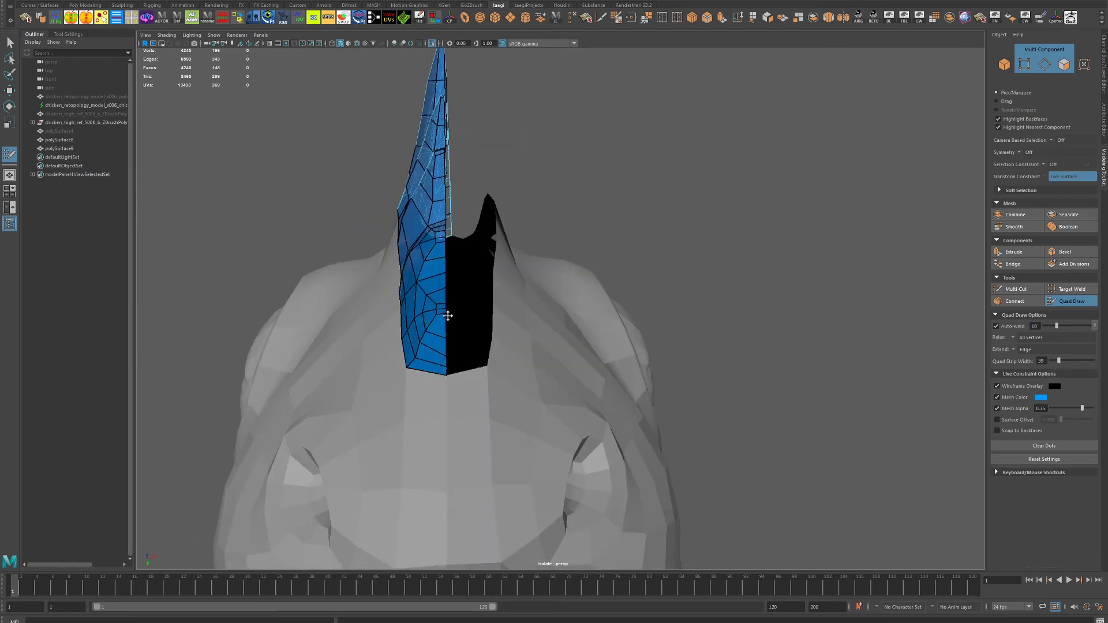
pyautogui.moveTo(448, 315); pyautogui.dragTo(642, 312)
pyautogui.moveTo(261, 339); pyautogui.dragTo(556, 335)
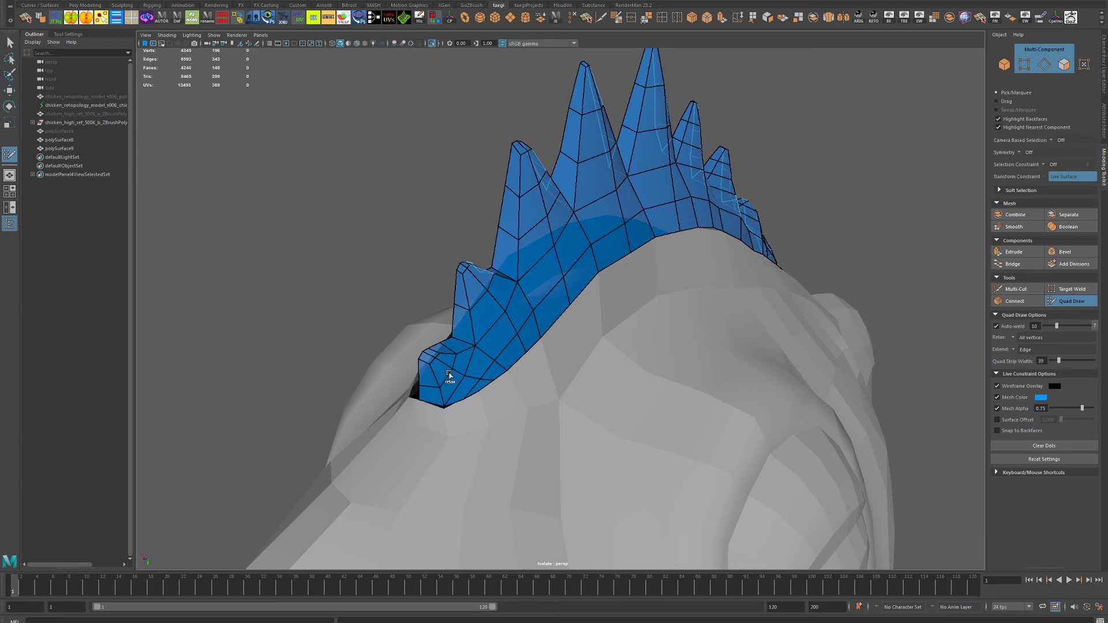
pyautogui.moveTo(495, 296); pyautogui.dragTo(456, 346)
pyautogui.scroll(3)
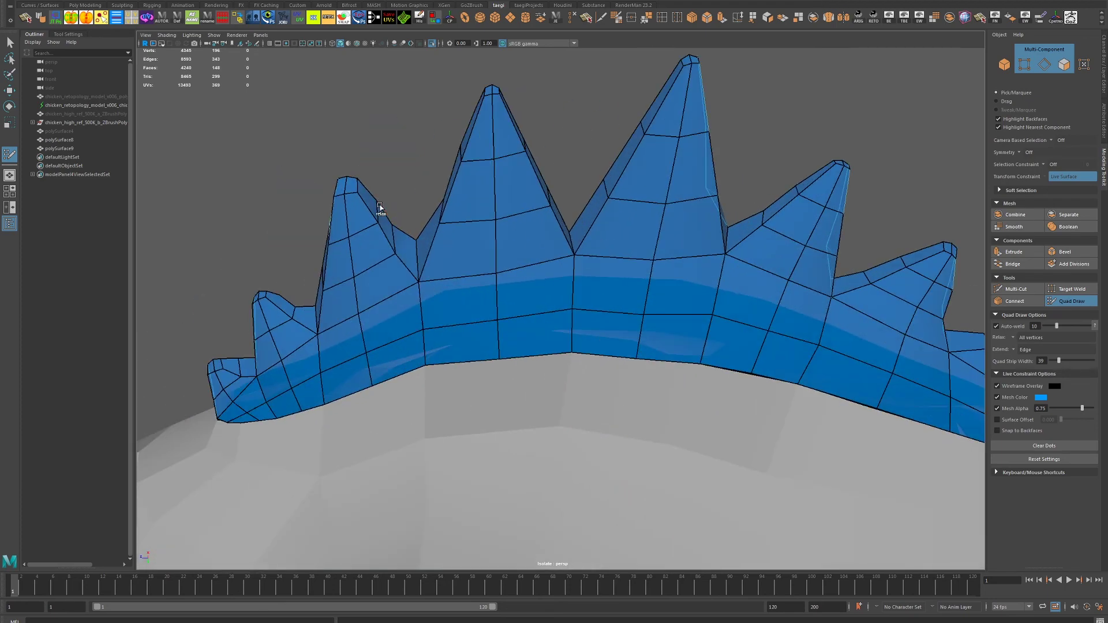
pyautogui.moveTo(336, 318); pyautogui.dragTo(431, 268)
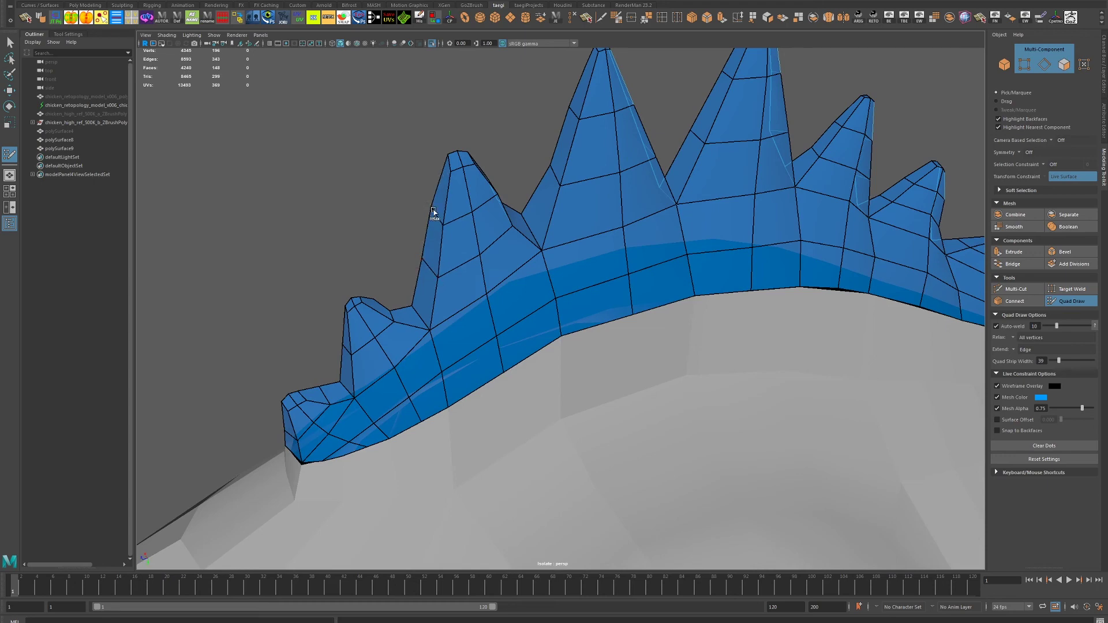
pyautogui.moveTo(433, 211); pyautogui.dragTo(391, 279)
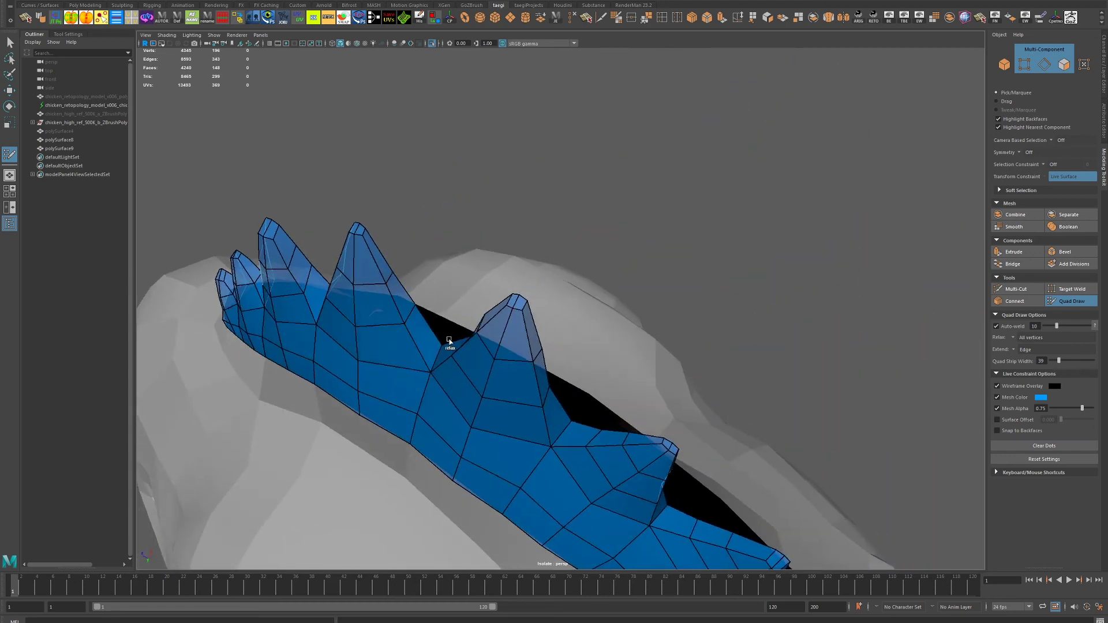
pyautogui.moveTo(449, 340); pyautogui.dragTo(586, 289)
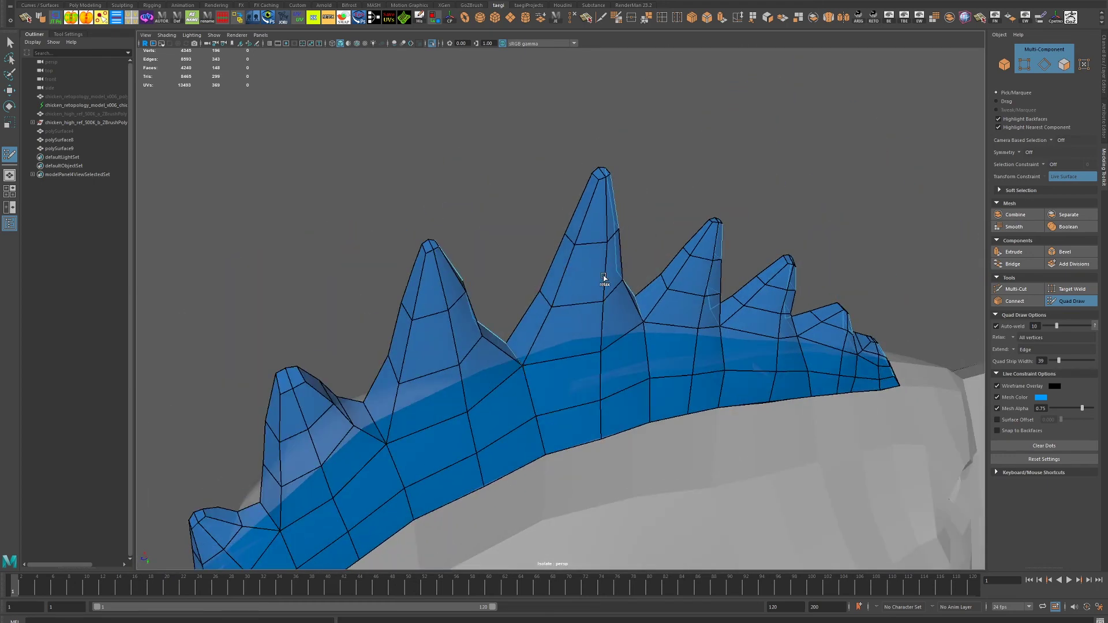
# - Inspect the crest spikes from rear and angled views, then exit Quad Draw
pyautogui.moveTo(532, 355); pyautogui.dragTo(395, 258)
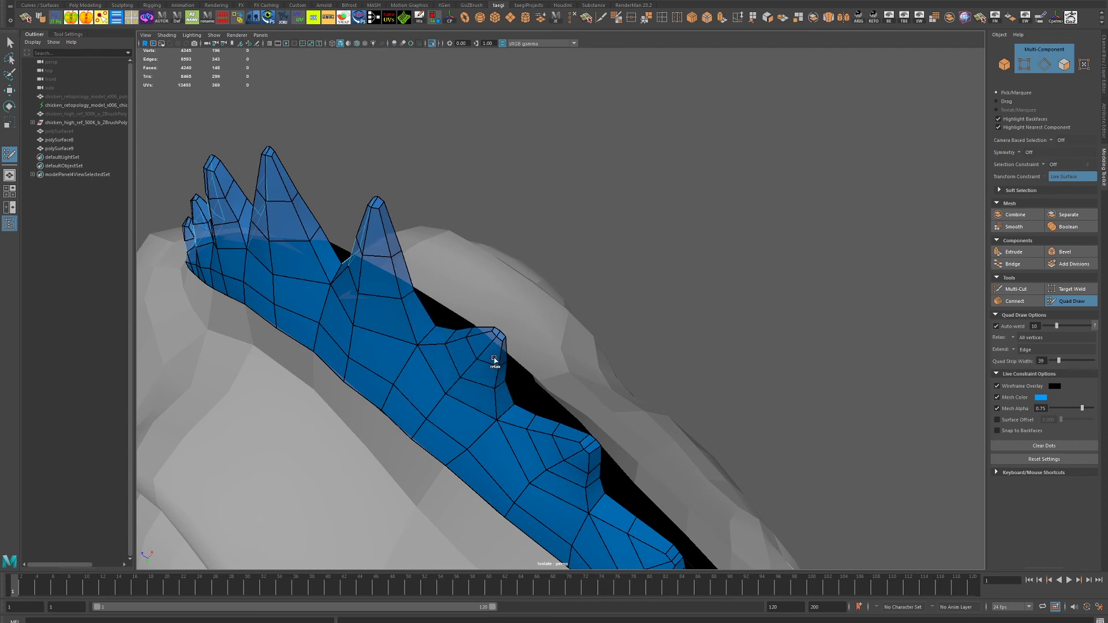
pyautogui.moveTo(569, 438); pyautogui.dragTo(406, 293)
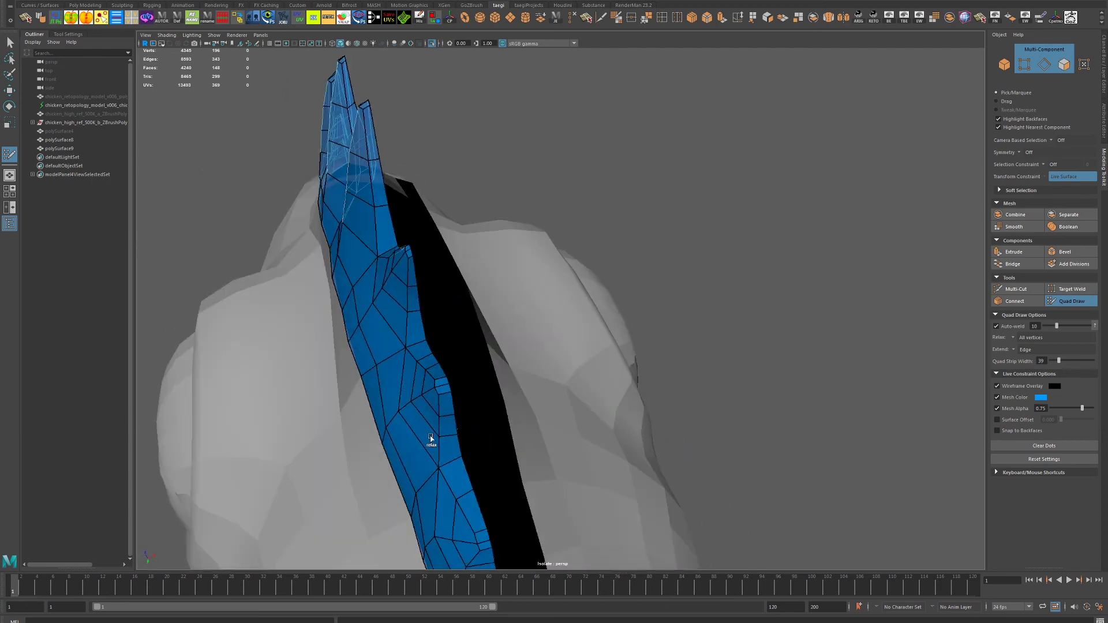
pyautogui.moveTo(538, 419); pyautogui.dragTo(601, 387)
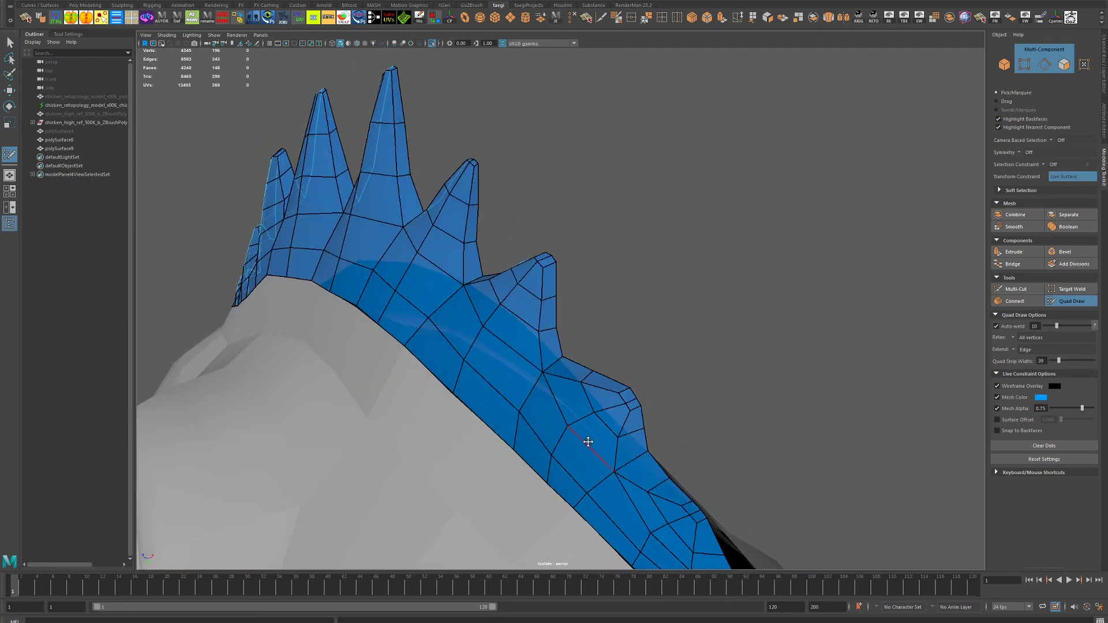
pyautogui.moveTo(588, 442); pyautogui.dragTo(344, 295)
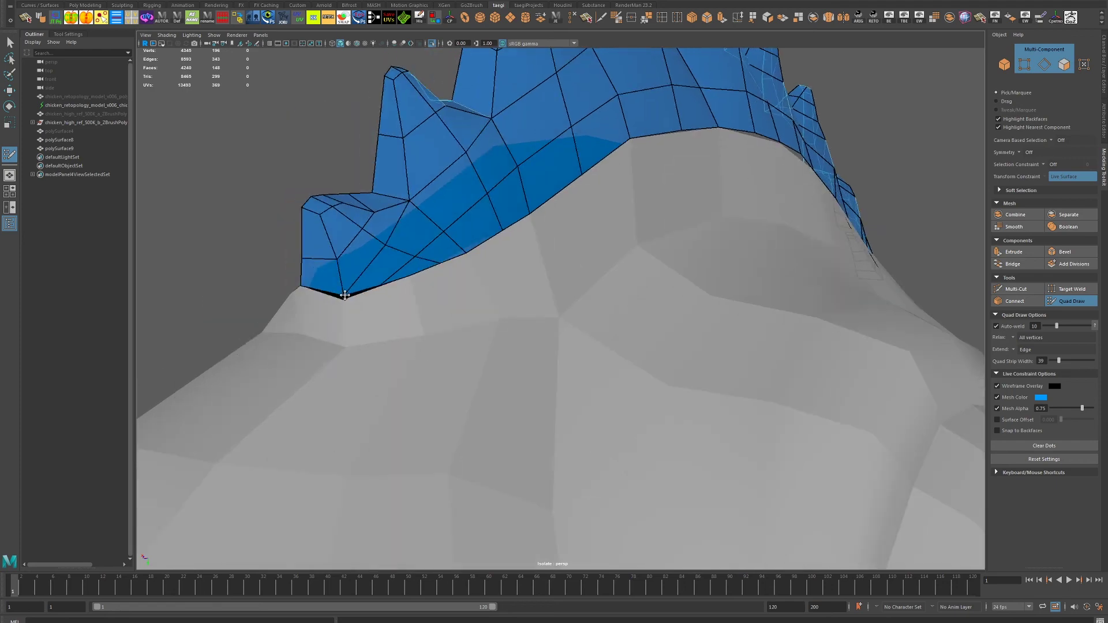
pyautogui.moveTo(305, 251); pyautogui.dragTo(215, 448)
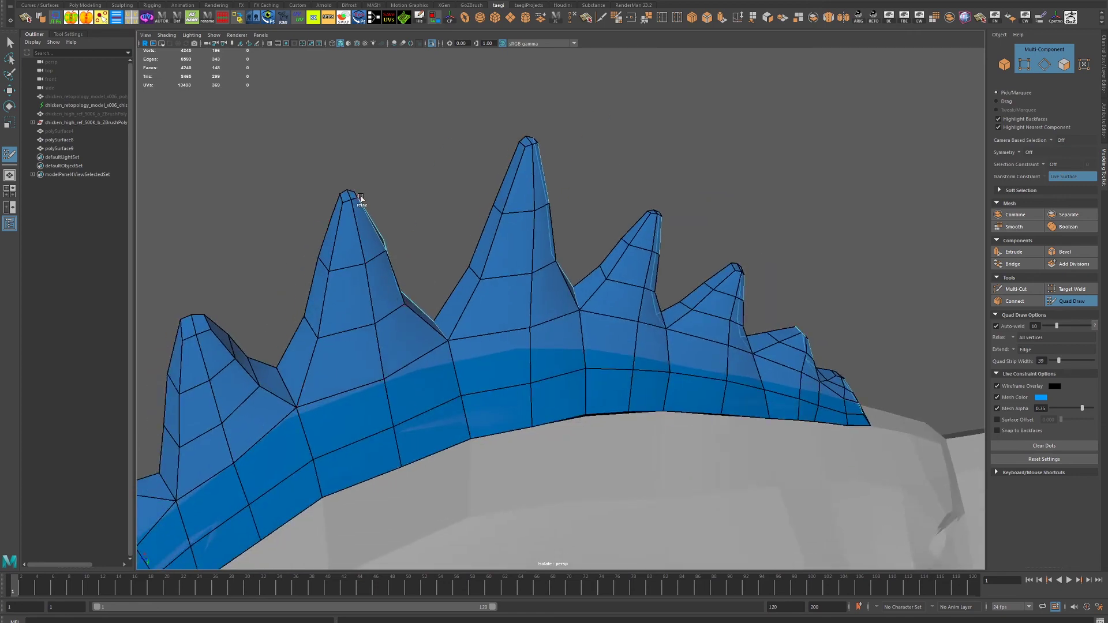
pyautogui.moveTo(544, 276); pyautogui.dragTo(371, 284)
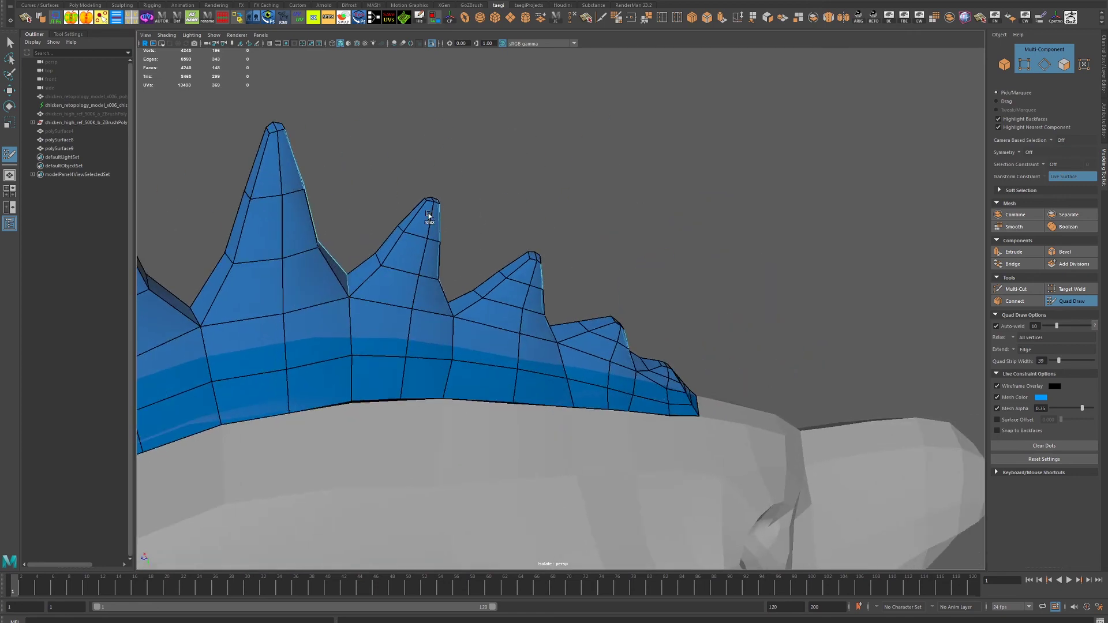
pyautogui.scroll(-3)
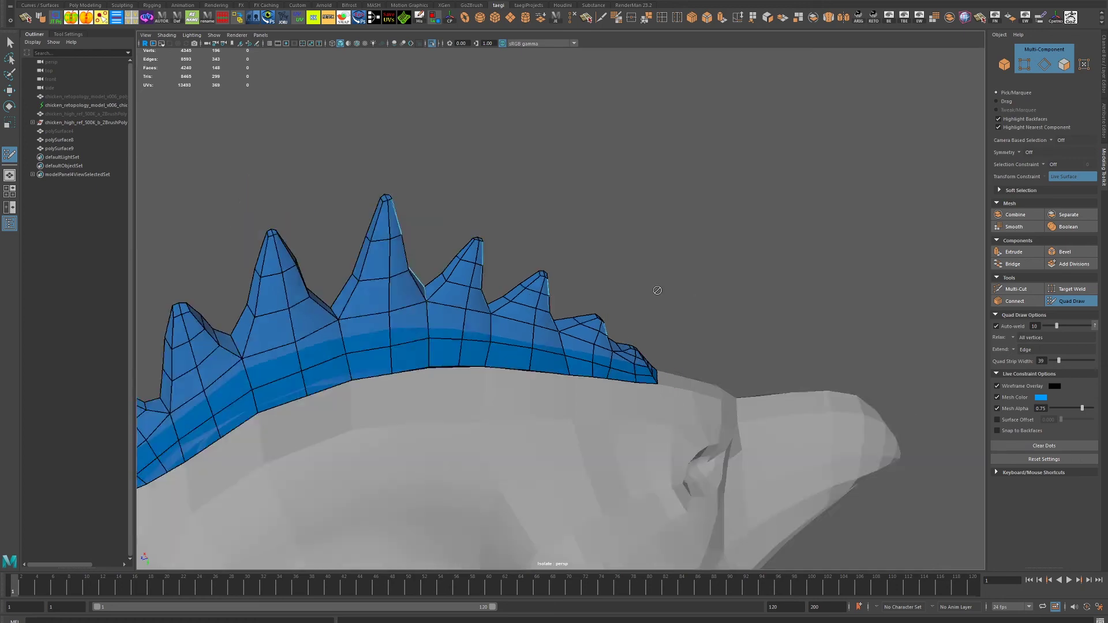
pyautogui.moveTo(649, 374); pyautogui.dragTo(485, 206)
pyautogui.scroll(3)
pyautogui.press('q')
# - Isolate polySurface9 and apply Mesh > Mirror with Border set to Do not merge borders
pyautogui.click(485, 206)
pyautogui.click(485, 206)
pyautogui.click(432, 43)
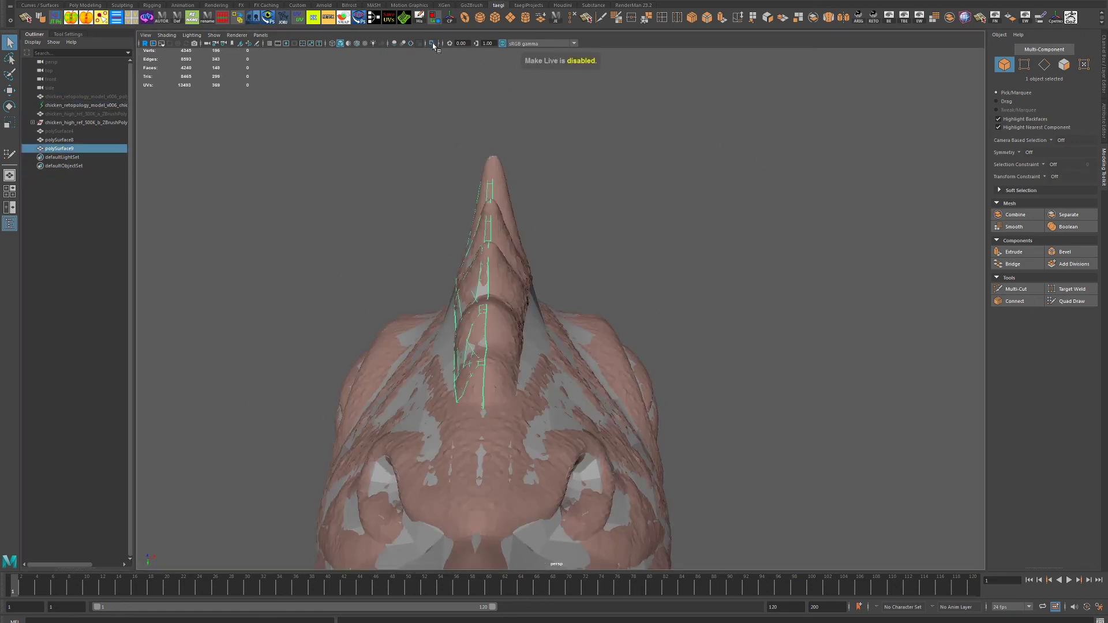
pyautogui.click(856, 19)
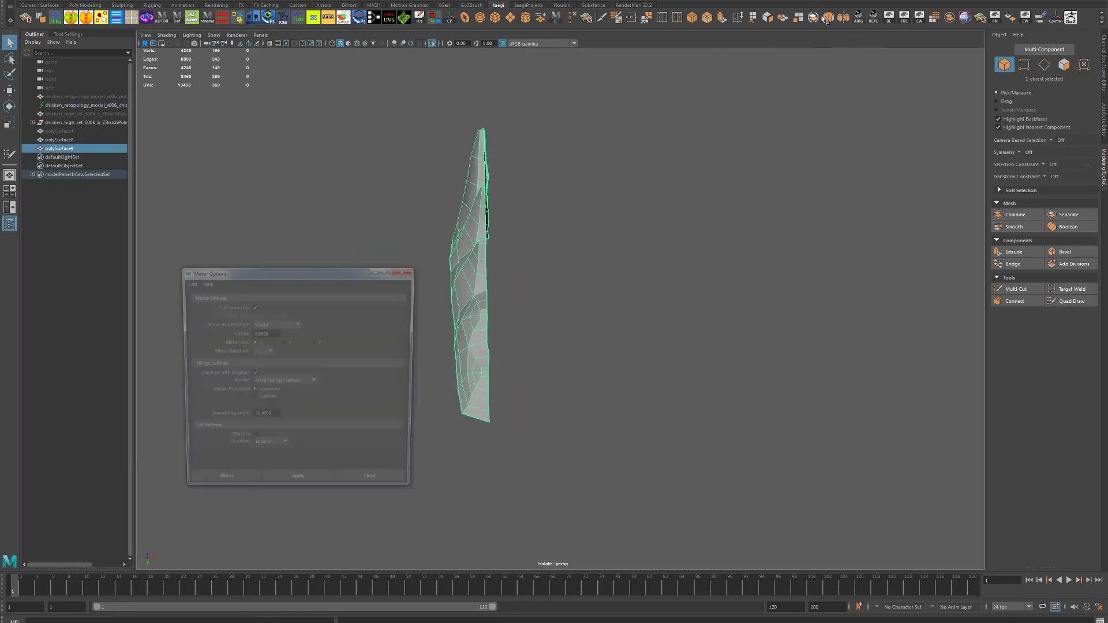
pyautogui.click(313, 382)
pyautogui.click(297, 367)
pyautogui.click(316, 485)
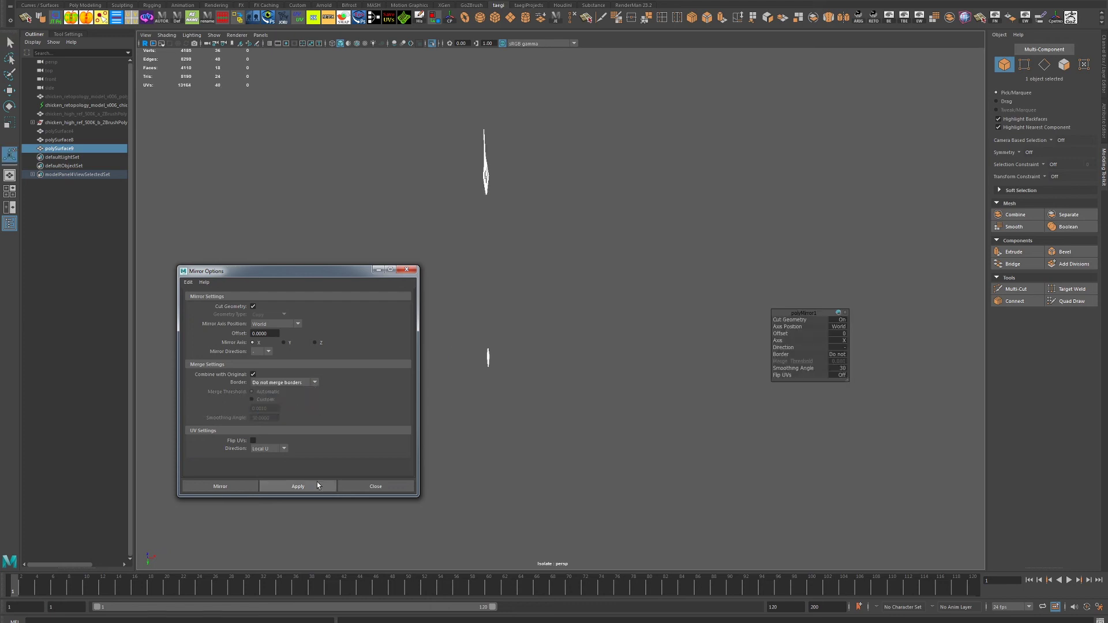
# - Select the mirrored comb's open border edge loop and inspect it before returning to object mode
pyautogui.moveTo(846, 350); pyautogui.dragTo(692, 346)
pyautogui.click(376, 486)
pyautogui.scroll(3)
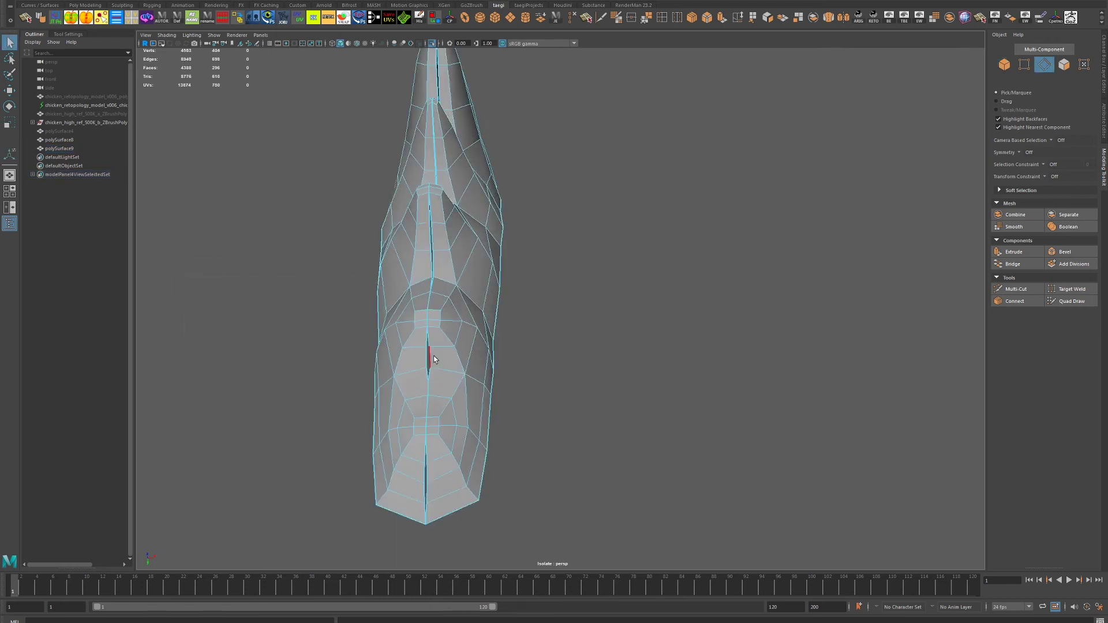
pyautogui.doubleClick(427, 356)
pyautogui.scroll(-3)
pyautogui.moveTo(531, 450); pyautogui.dragTo(516, 424)
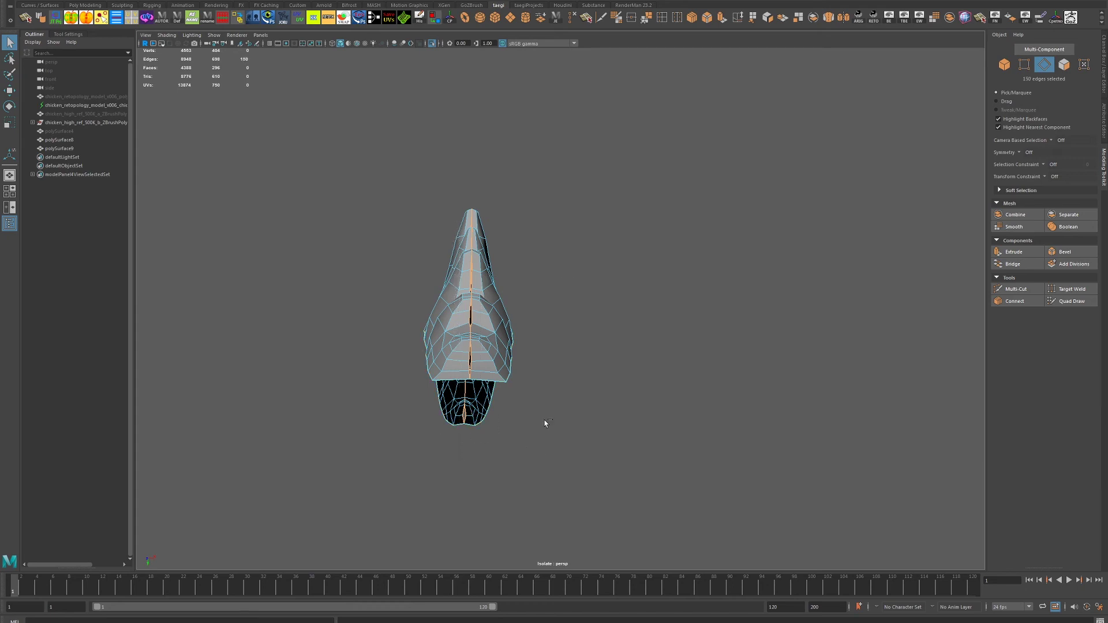
pyautogui.moveTo(545, 423); pyautogui.dragTo(648, 408)
pyautogui.press('r')
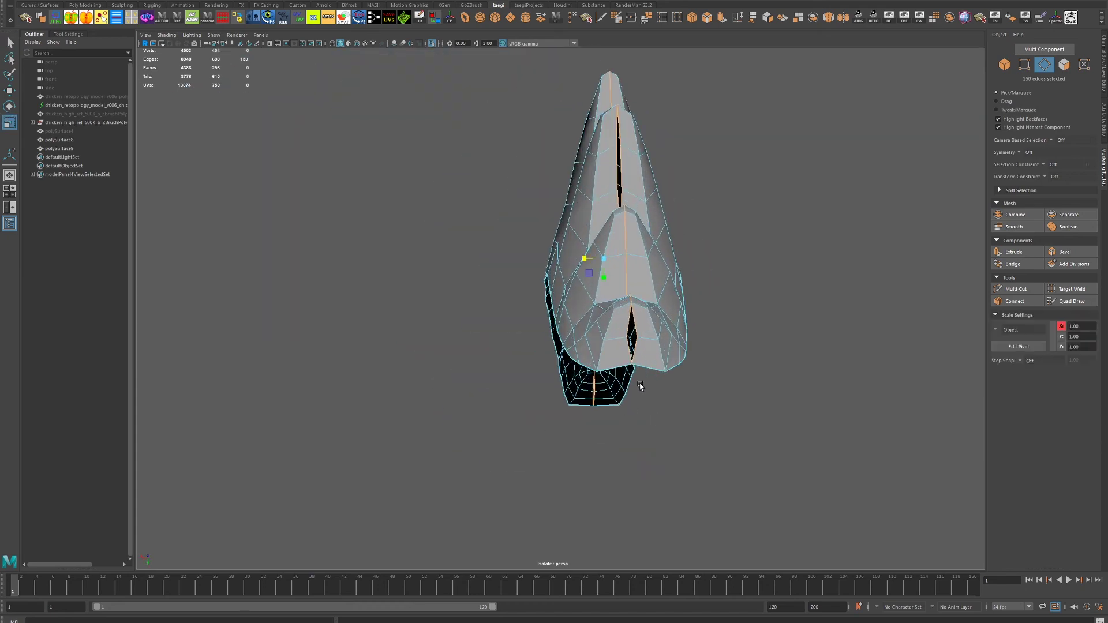
pyautogui.press('F8')
pyautogui.moveTo(764, 317); pyautogui.dragTo(611, 277)
# - Isolate the comb in a maximized top view and marquee-select its centre-seam vertices
pyautogui.press('space')
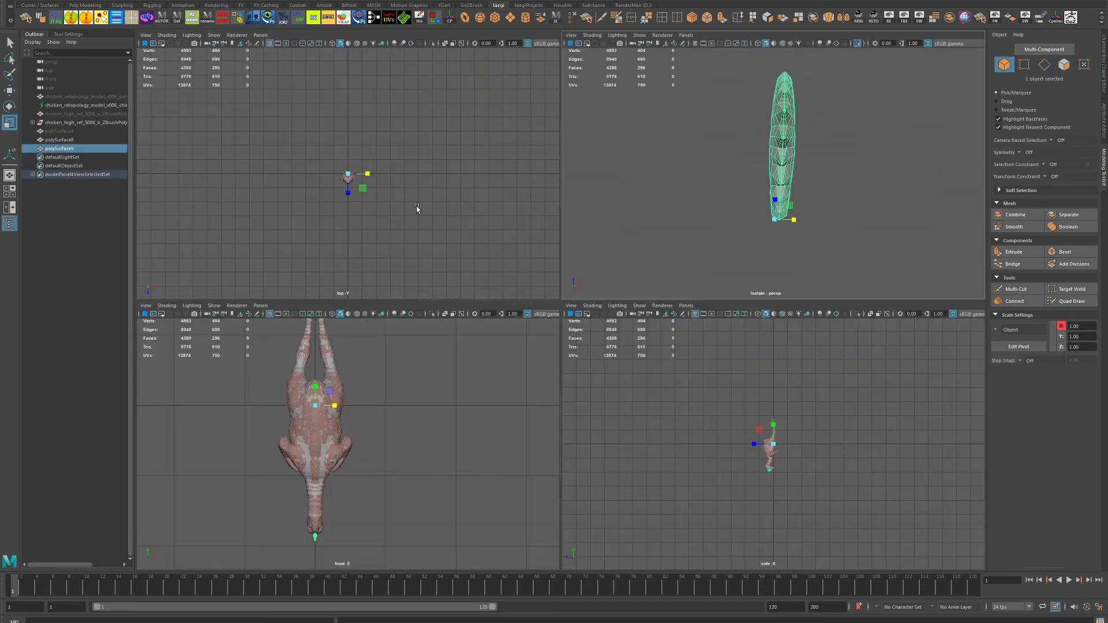
pyautogui.press('space')
pyautogui.hotkey('ctrl', '1')
pyautogui.press('f')
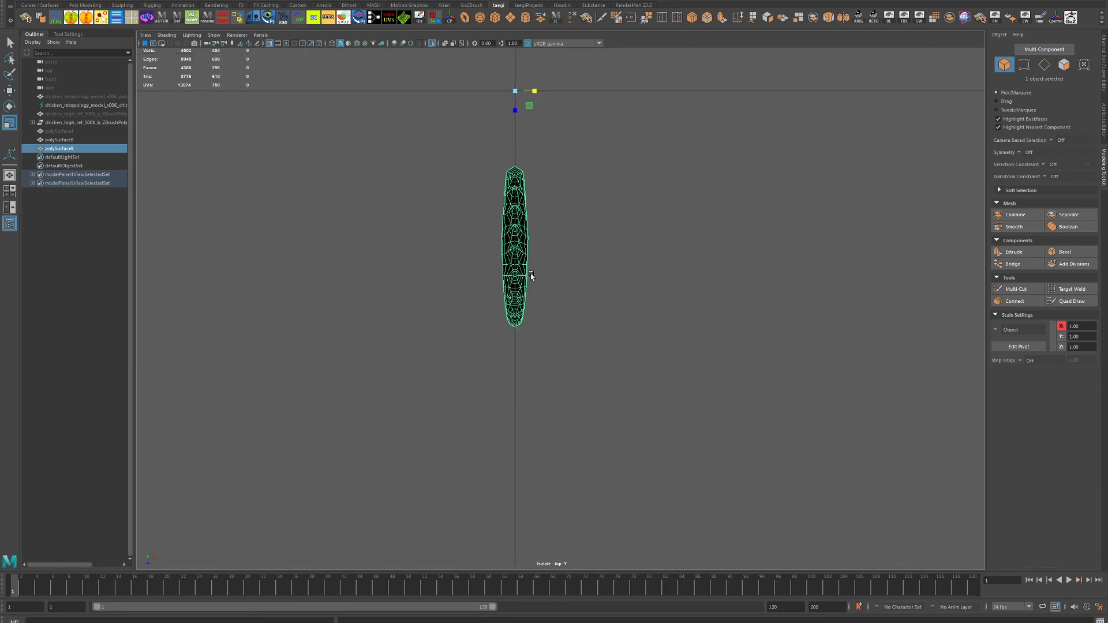
pyautogui.scroll(3)
pyautogui.moveTo(496, 218); pyautogui.dragTo(488, 74)
pyautogui.moveTo(489, 61); pyautogui.dragTo(500, 517)
# - Merge the duplicate centre-seam vertices at a 0.001 threshold
pyautogui.scroll(3)
pyautogui.scroll(3)
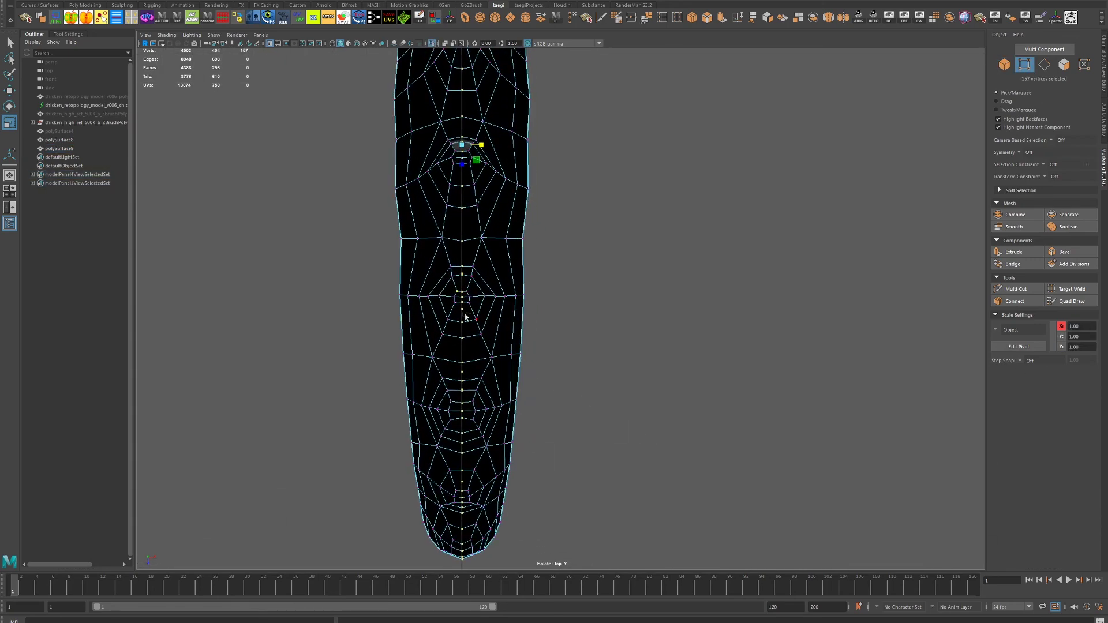
pyautogui.moveTo(558, 248); pyautogui.dragTo(562, 516)
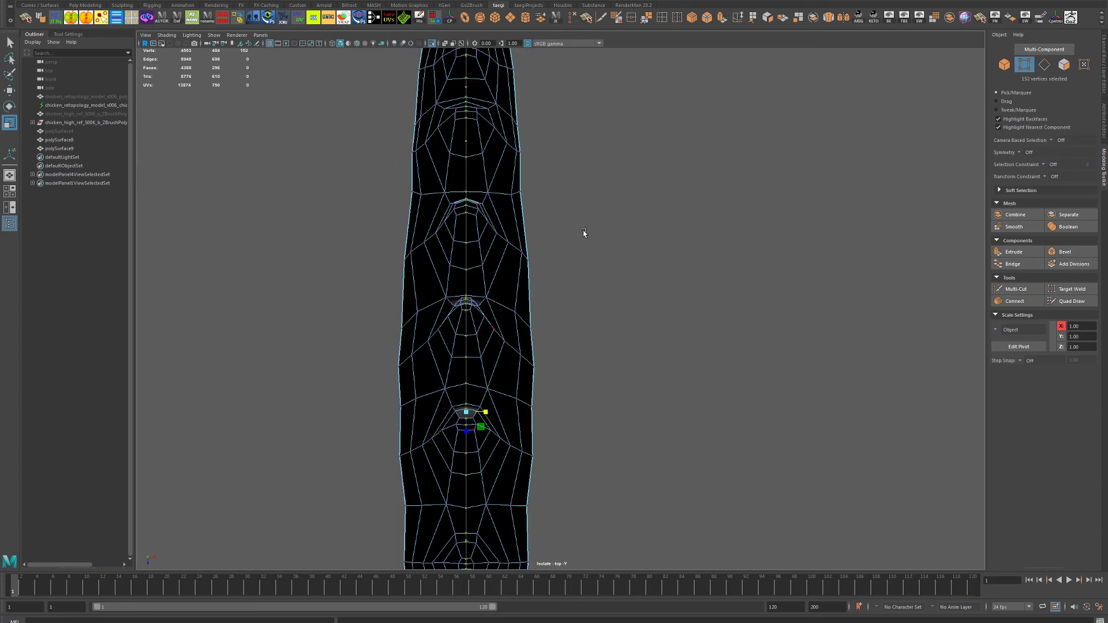
pyautogui.moveTo(583, 233); pyautogui.dragTo(483, 255)
pyautogui.moveTo(482, 255); pyautogui.dragTo(482, 324)
# - Orbit the welded comb, toggling smooth preview on with 3 and off with 1
pyautogui.moveTo(700, 205); pyautogui.dragTo(653, 319)
pyautogui.press('F8')
pyautogui.moveTo(653, 319); pyautogui.dragTo(666, 344)
pyautogui.press('3')
pyautogui.moveTo(666, 344); pyautogui.dragTo(631, 314)
pyautogui.press('1')
pyautogui.moveTo(631, 314); pyautogui.dragTo(909, 202)
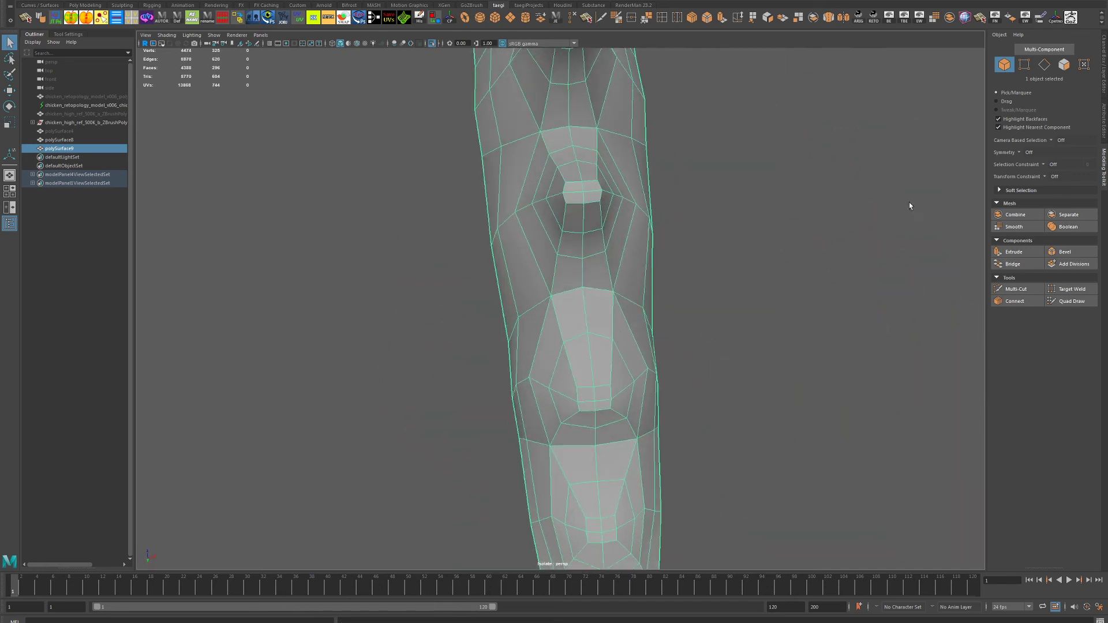
# - Turn on Object X symmetry and move the symmetric base vertices beside the nub
pyautogui.click(1029, 152)
pyautogui.scroll(3)
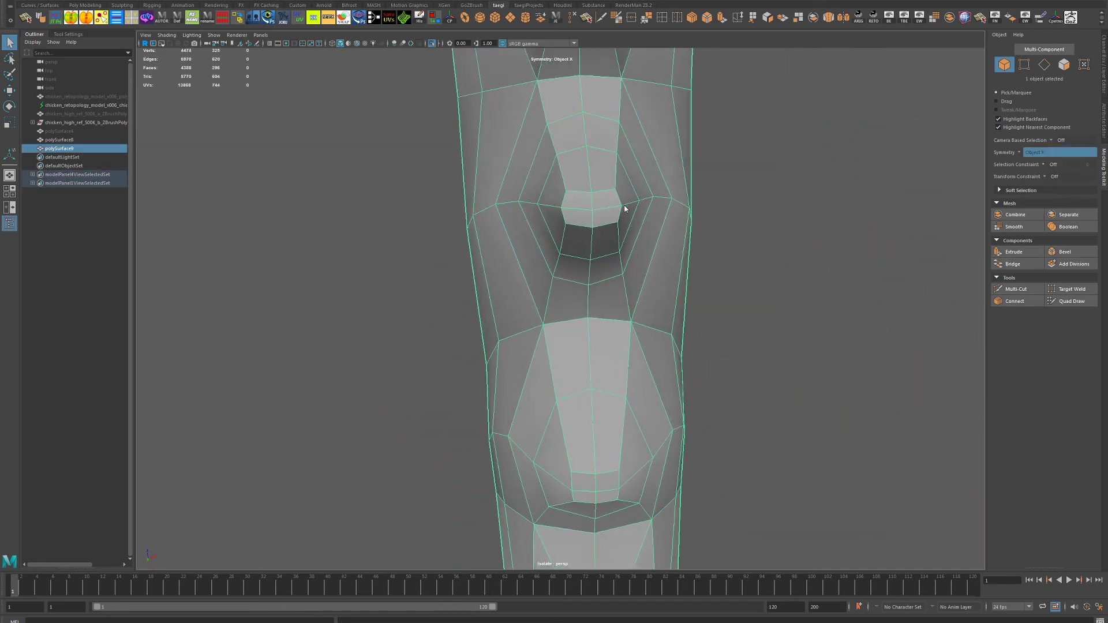
pyautogui.press('F9')
pyautogui.click(611, 204)
pyautogui.press('w')
pyautogui.moveTo(612, 204); pyautogui.dragTo(707, 254)
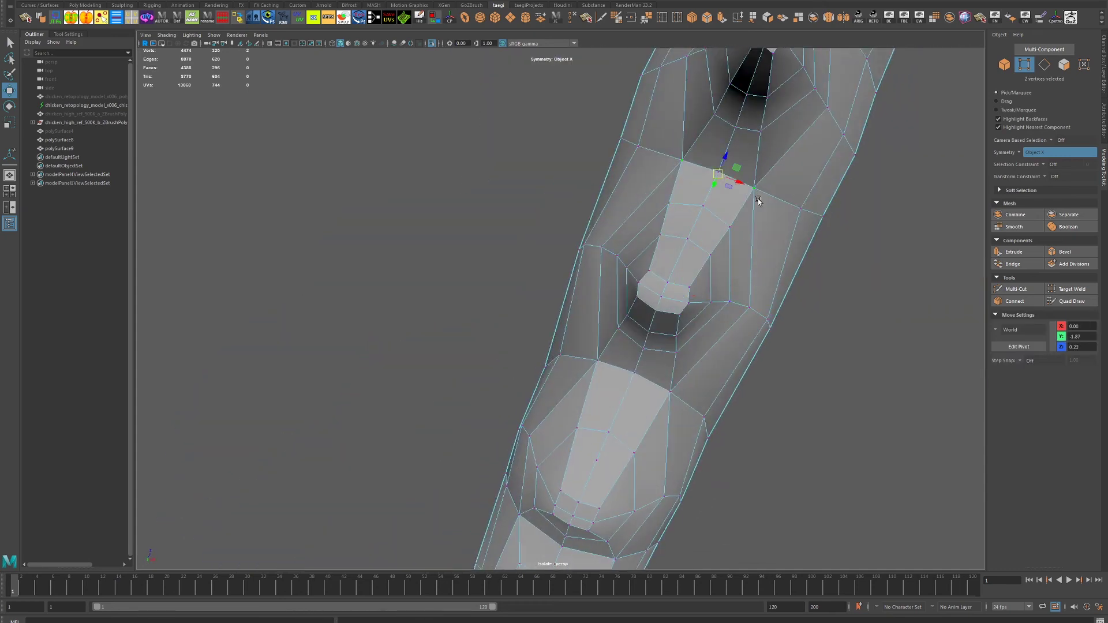
pyautogui.moveTo(763, 192); pyautogui.dragTo(684, 293)
pyautogui.click(686, 297)
pyautogui.click(684, 293)
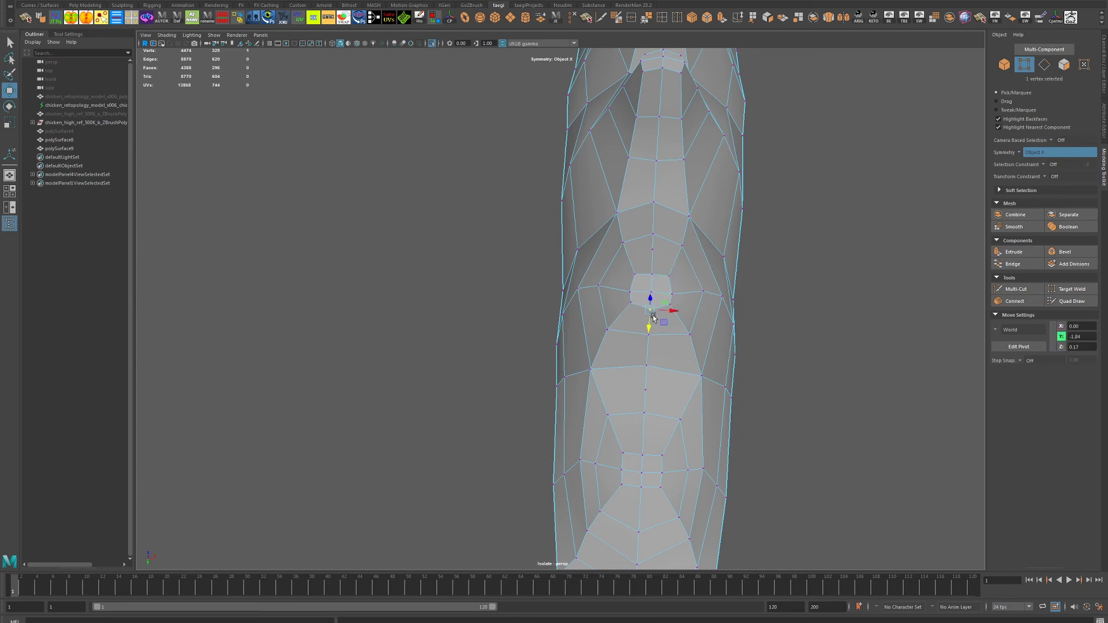
# - Undo an accidental face deletion and select a vertex on the spiky edge
pyautogui.moveTo(651, 291); pyautogui.dragTo(581, 280)
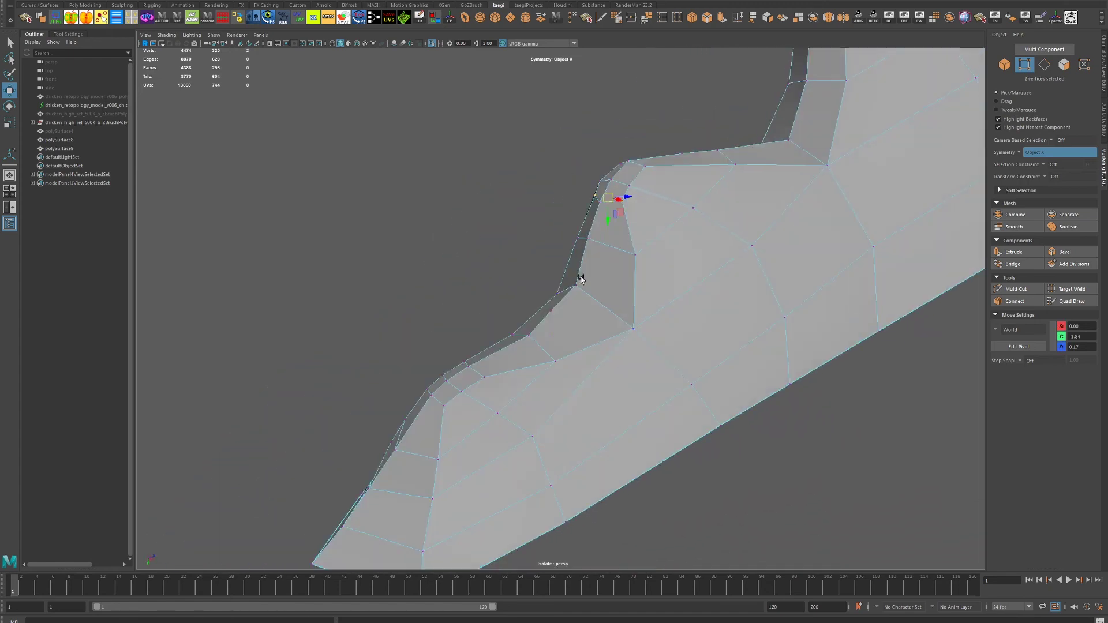
pyautogui.hotkey('ctrl', 'z')
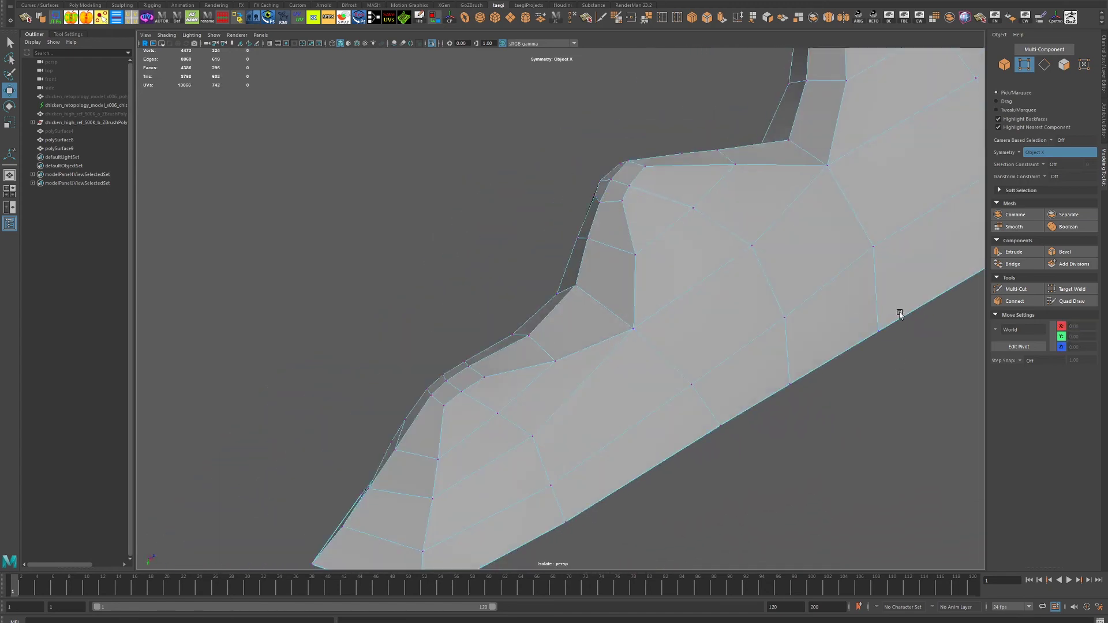
pyautogui.moveTo(900, 314); pyautogui.dragTo(724, 220)
pyautogui.moveTo(746, 232); pyautogui.dragTo(680, 245)
pyautogui.click(681, 246)
# - Delete the stray vertices along the comb's spiky edge
pyautogui.moveTo(764, 225); pyautogui.dragTo(662, 386)
pyautogui.press('Delete')
pyautogui.moveTo(662, 442); pyautogui.dragTo(734, 446)
pyautogui.press('Delete')
pyautogui.moveTo(792, 471); pyautogui.dragTo(567, 334)
pyautogui.click(493, 407)
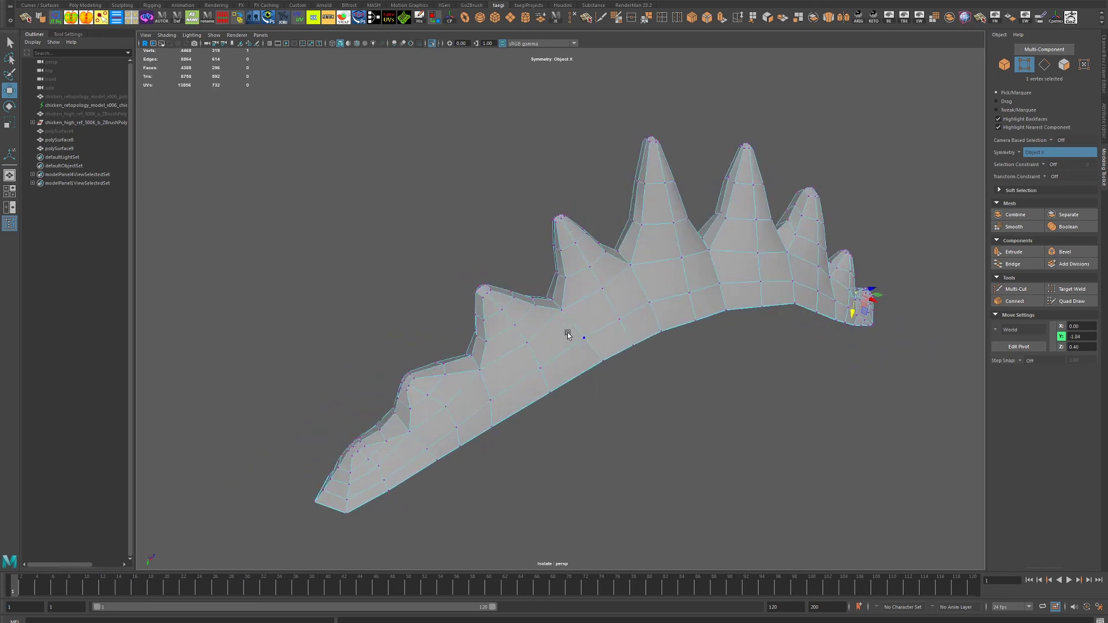
pyautogui.press('F8')
# - Isolate both retopo meshes, hiding the sculpted reference head
pyautogui.hotkey('ctrl', '1')
pyautogui.scroll(-3)
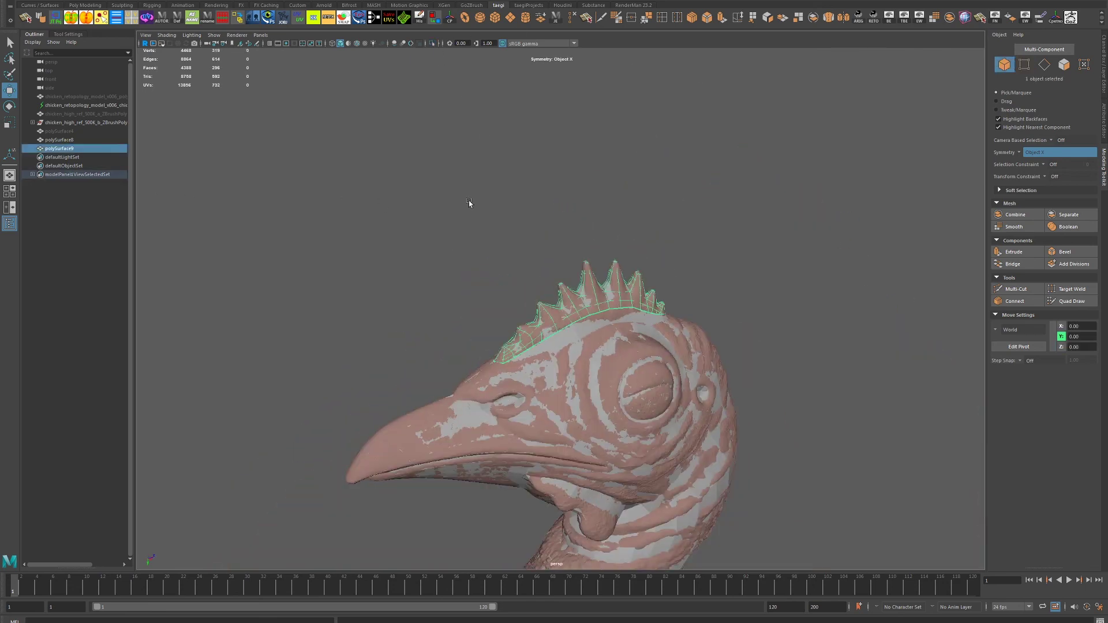
pyautogui.moveTo(469, 201); pyautogui.dragTo(433, 168)
pyautogui.press('q')
pyautogui.click(554, 346)
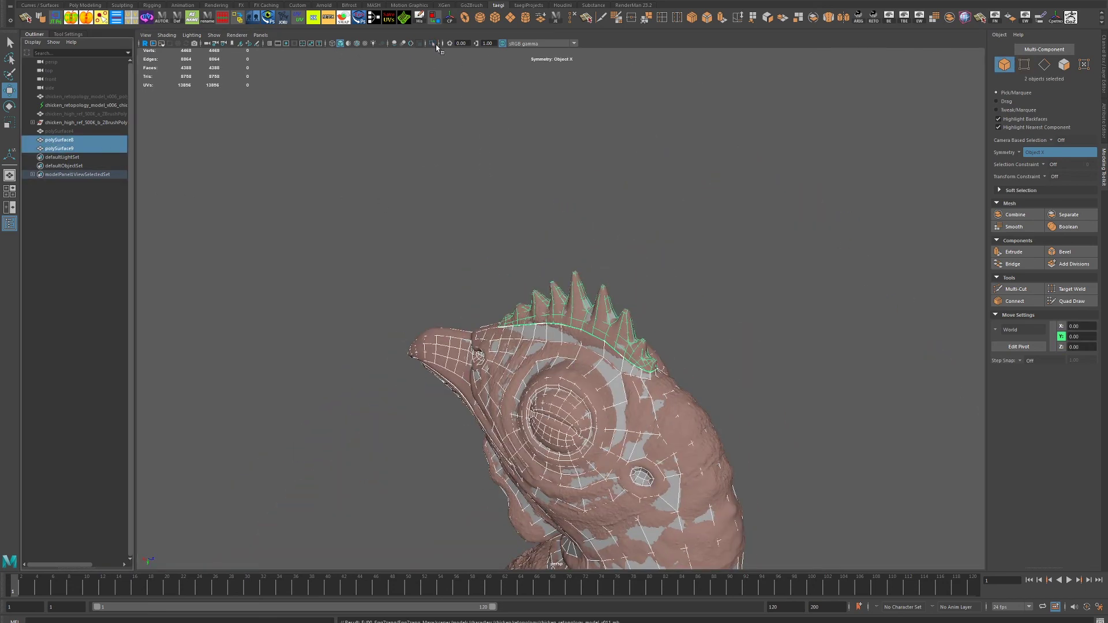
pyautogui.hotkey('ctrl', '1')
pyautogui.scroll(3)
pyautogui.scroll(3)
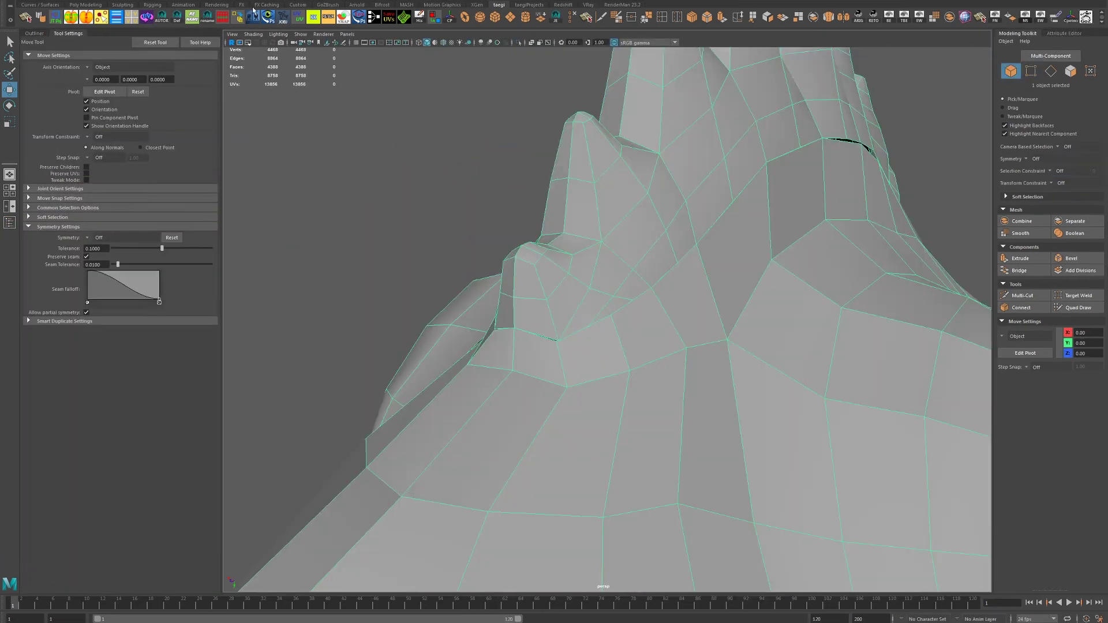
pyautogui.moveTo(662, 178); pyautogui.dragTo(577, 190)
# - With Object X symmetry, split the toe faces to add a supporting edge
pyautogui.click(98, 237)
pyautogui.click(100, 248)
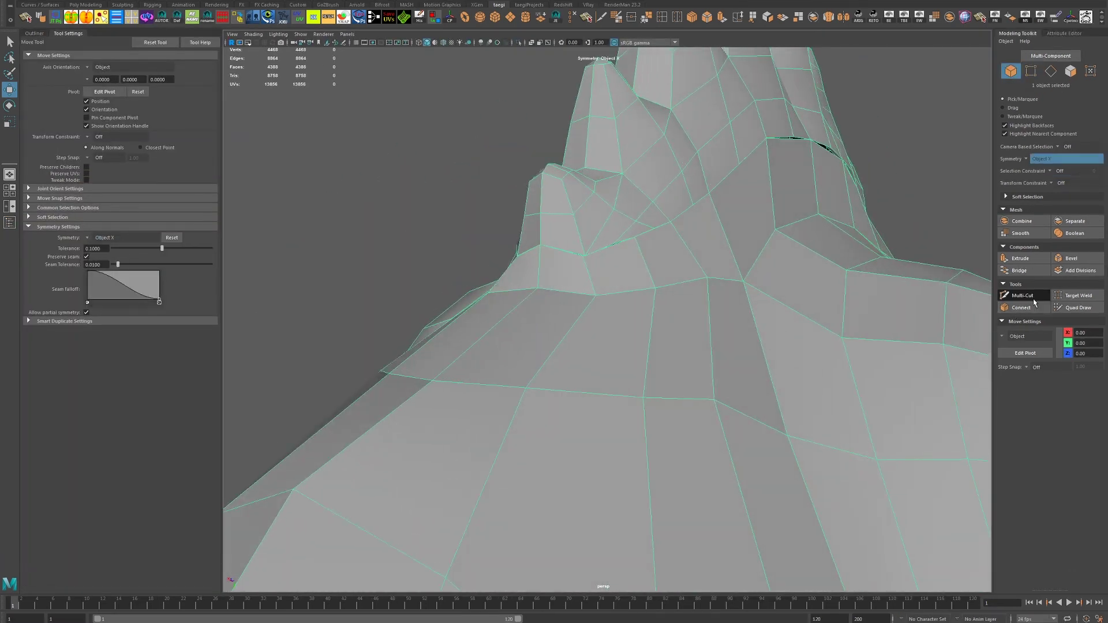
pyautogui.click(1033, 297)
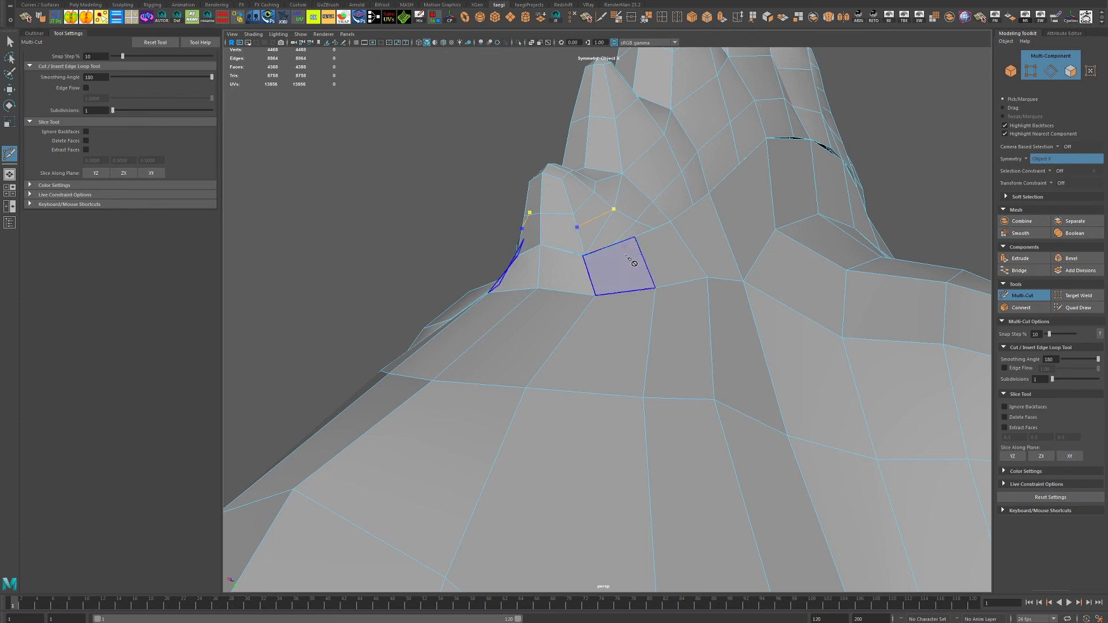
pyautogui.click(586, 19)
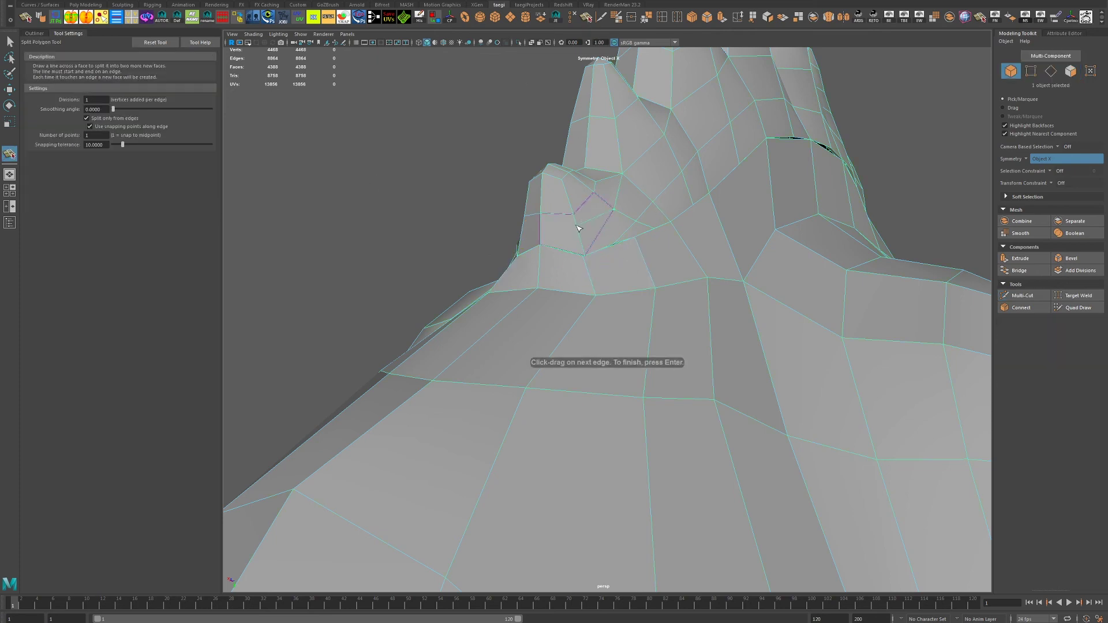
pyautogui.moveTo(549, 227); pyautogui.dragTo(431, 149)
pyautogui.press('Return')
# - Switch to edge mode and select an edge on the toe bump
pyautogui.press('F10')
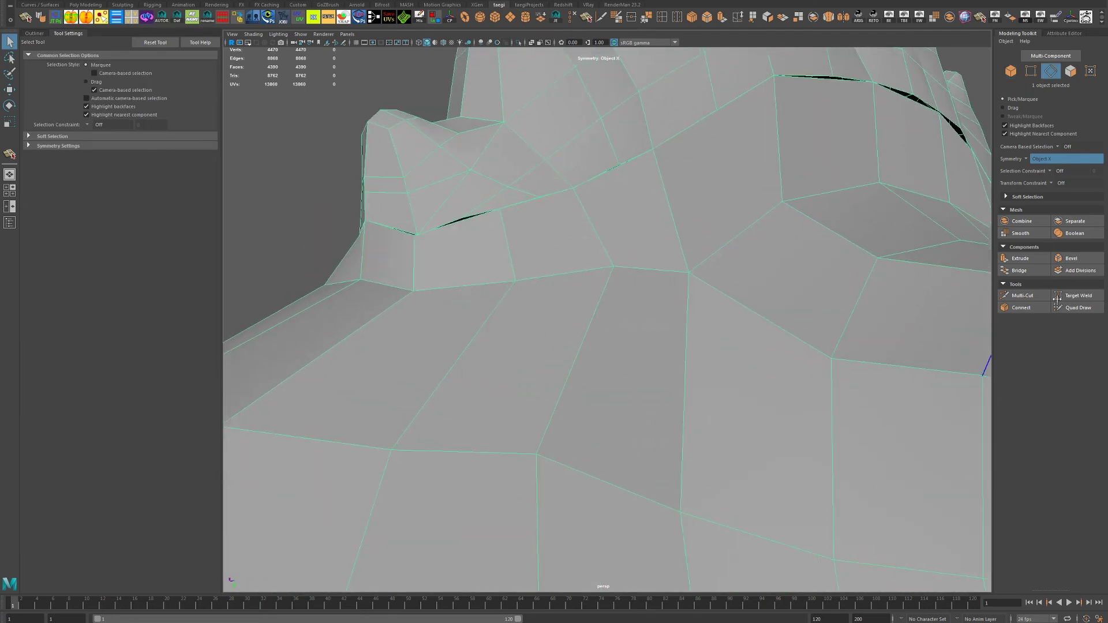
pyautogui.press('y')
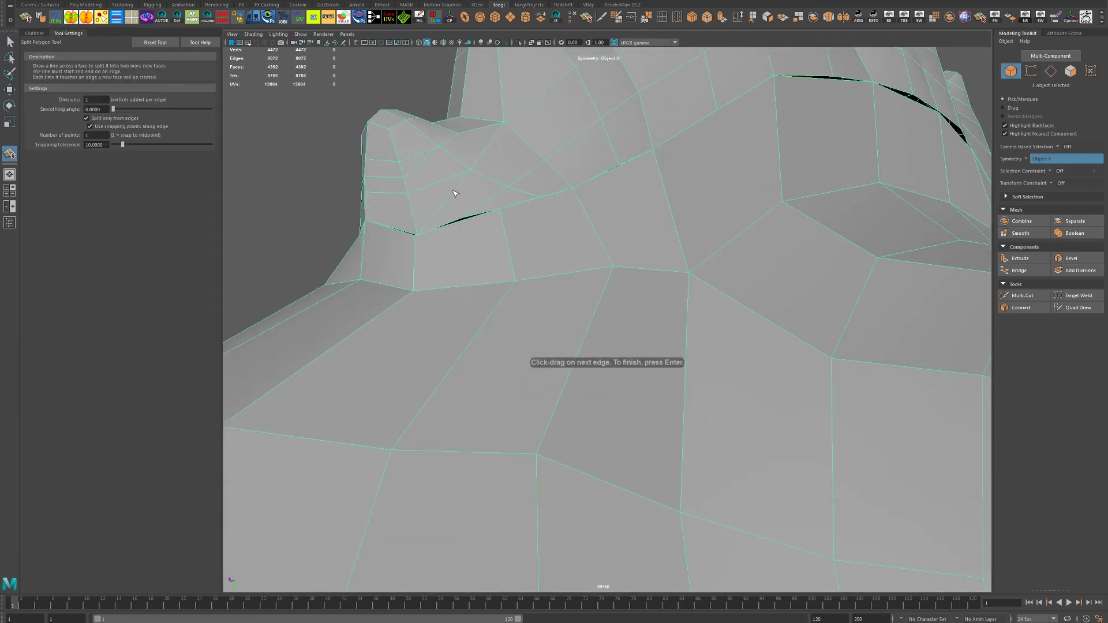
pyautogui.press('q')
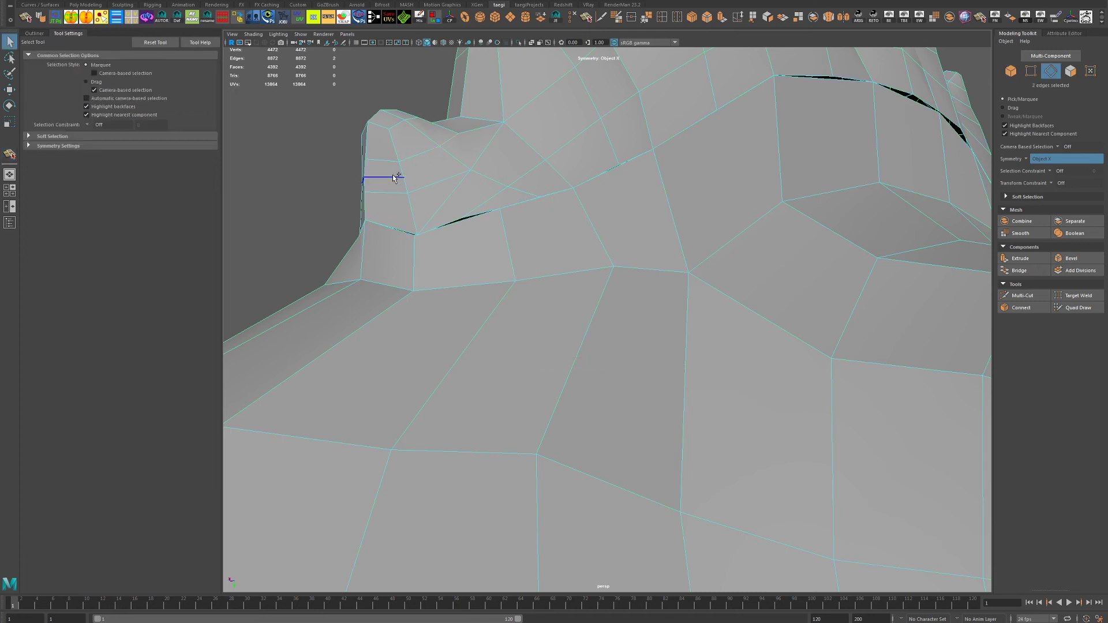
pyautogui.moveTo(392, 174); pyautogui.dragTo(478, 238)
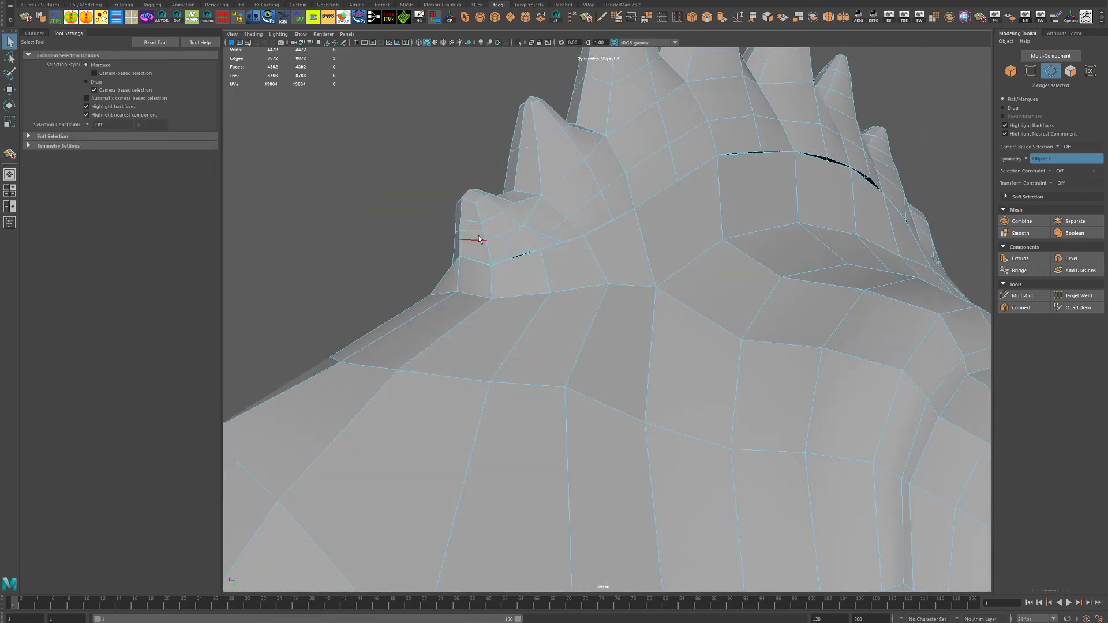
pyautogui.scroll(3)
pyautogui.click(487, 222)
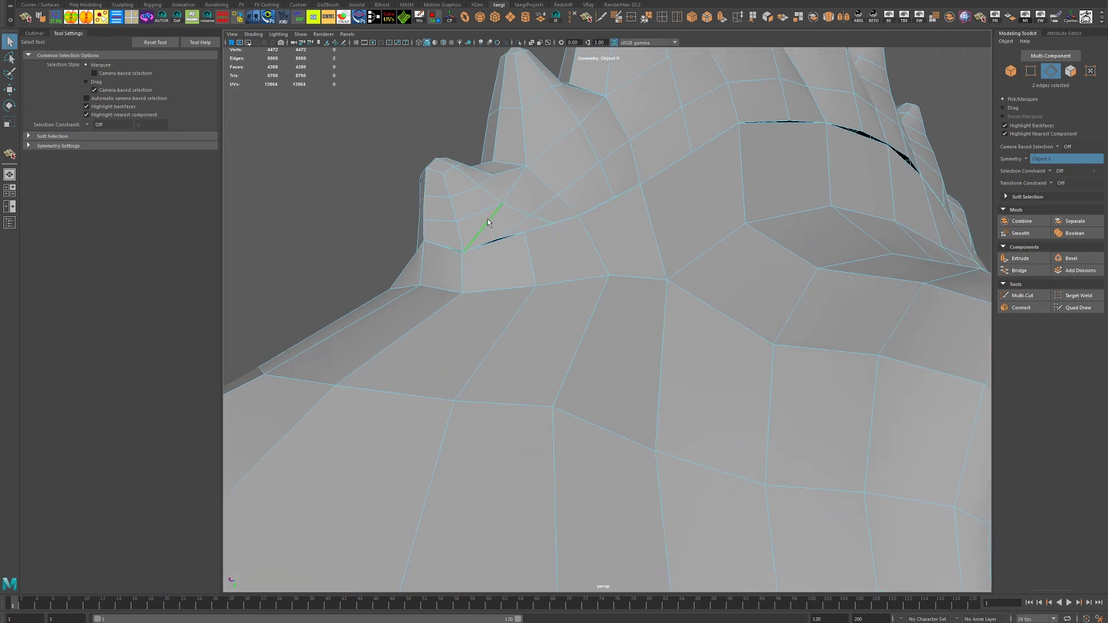
pyautogui.moveTo(488, 223); pyautogui.dragTo(588, 279)
pyautogui.scroll(3)
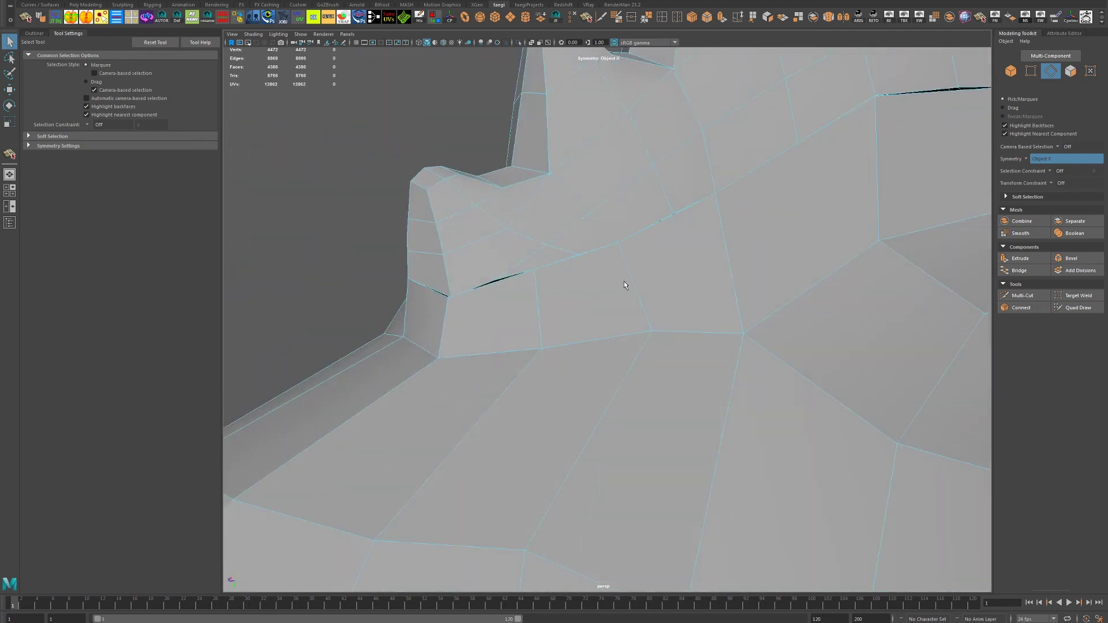
# - Move a toe-edge vertex onto its neighbour to merge them
pyautogui.click(452, 297)
pyautogui.press('w')
pyautogui.moveTo(456, 304); pyautogui.dragTo(421, 247)
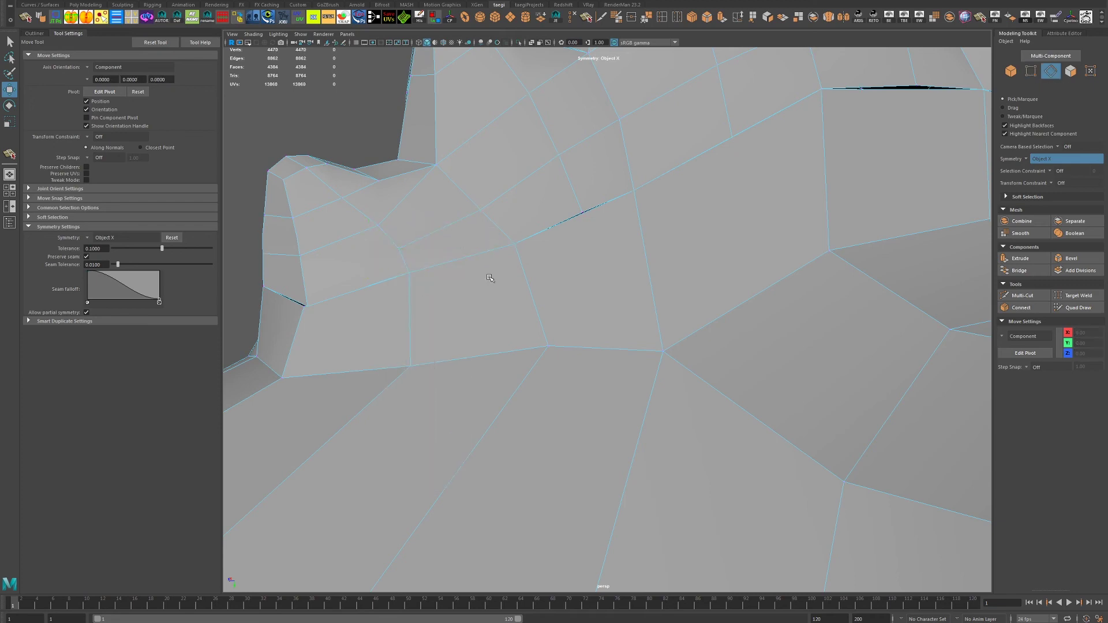
pyautogui.moveTo(488, 277); pyautogui.dragTo(464, 286)
pyautogui.click(407, 272)
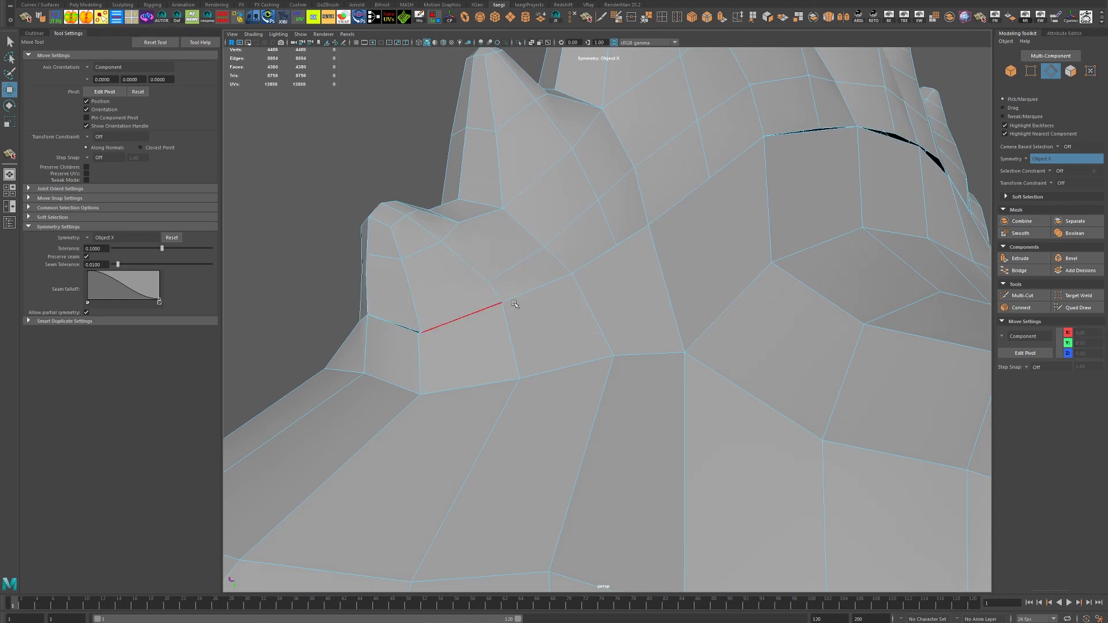
# - Split the faces across the toe base with a new edge
pyautogui.click(586, 16)
pyautogui.click(598, 200)
pyautogui.click(537, 239)
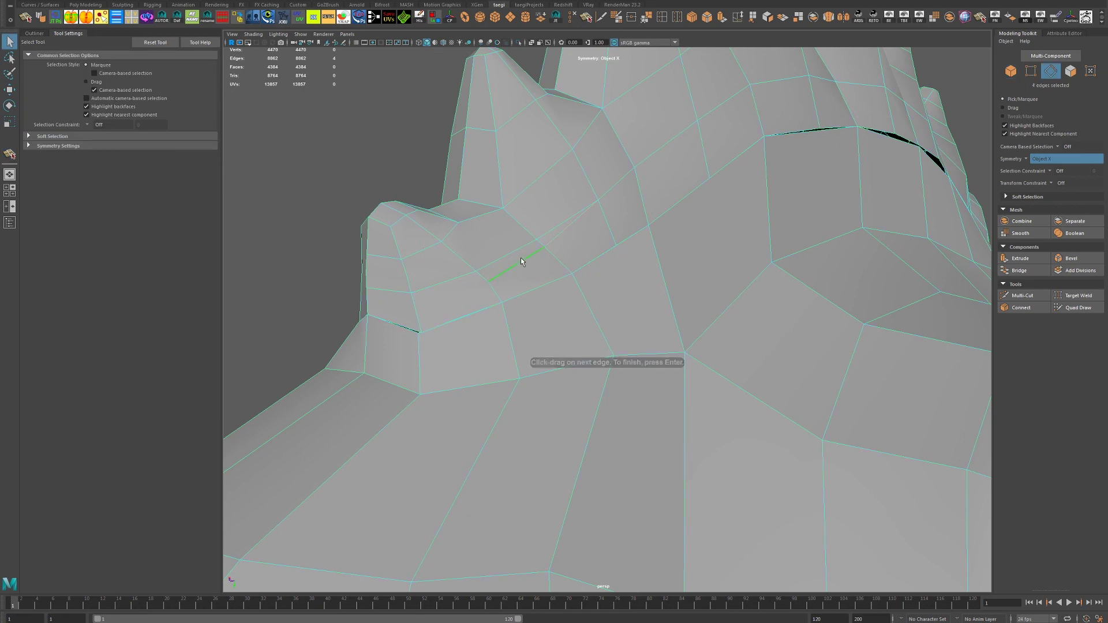
pyautogui.press('F10')
pyautogui.moveTo(520, 258); pyautogui.dragTo(643, 378)
pyautogui.moveTo(643, 379); pyautogui.dragTo(657, 363)
pyautogui.scroll(-3)
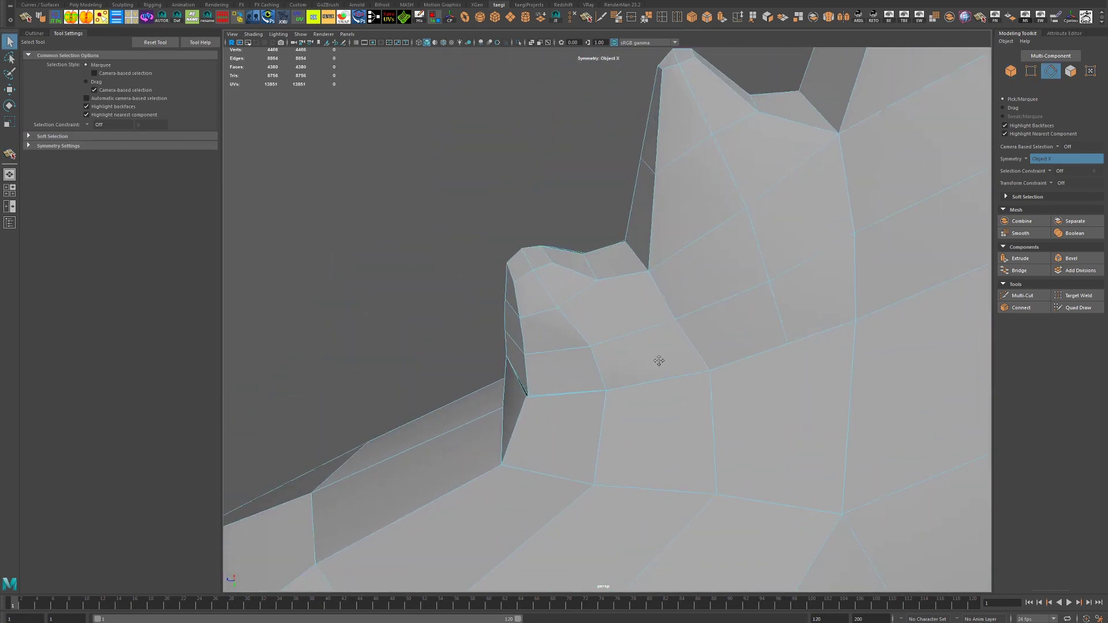
pyautogui.moveTo(657, 363); pyautogui.dragTo(625, 365)
# - Add a second split from the upper to the lower toe edge
pyautogui.press('g')
pyautogui.click(547, 212)
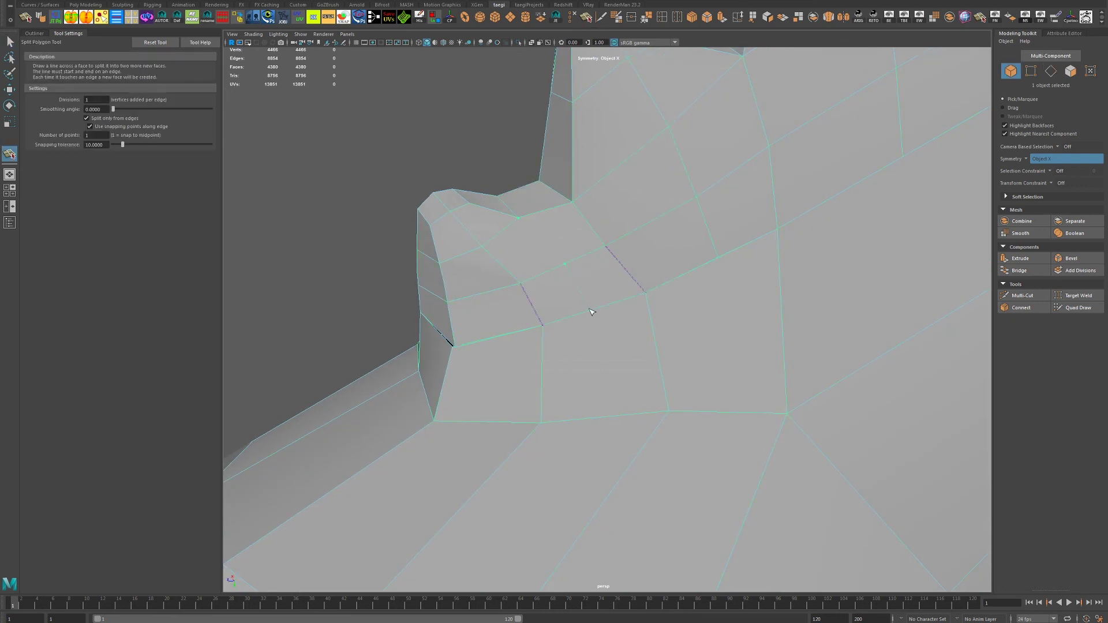
pyautogui.click(596, 314)
pyautogui.moveTo(522, 390); pyautogui.dragTo(670, 433)
pyautogui.press('Return')
pyautogui.press('q')
# - Make another Multi-Cut across the toe faces and isolate the claw mesh
pyautogui.press('w')
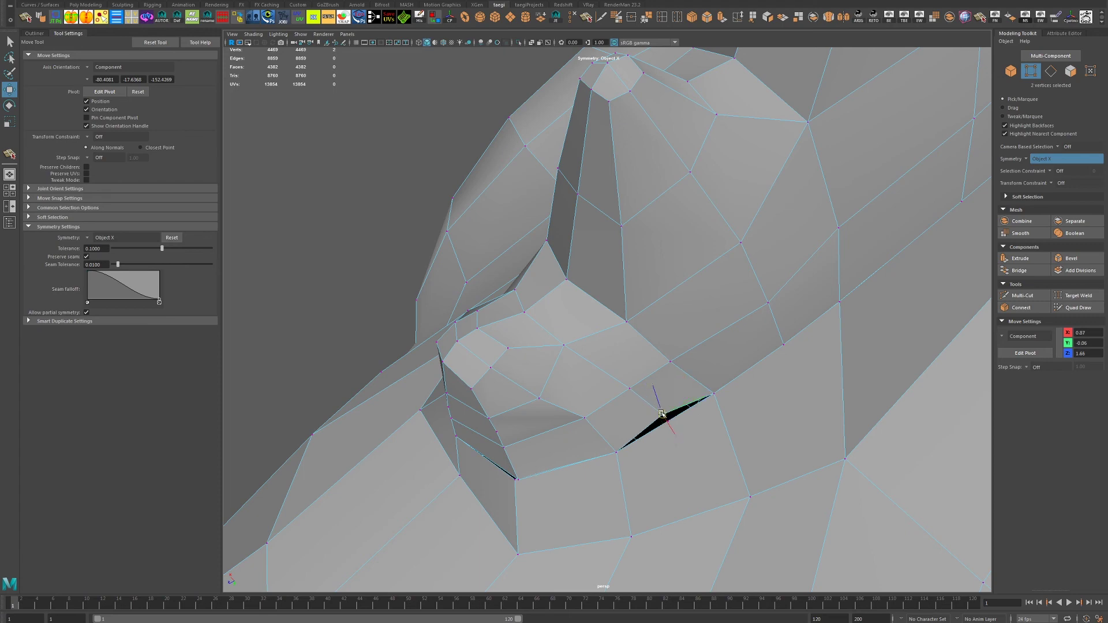
pyautogui.moveTo(656, 352); pyautogui.dragTo(666, 344)
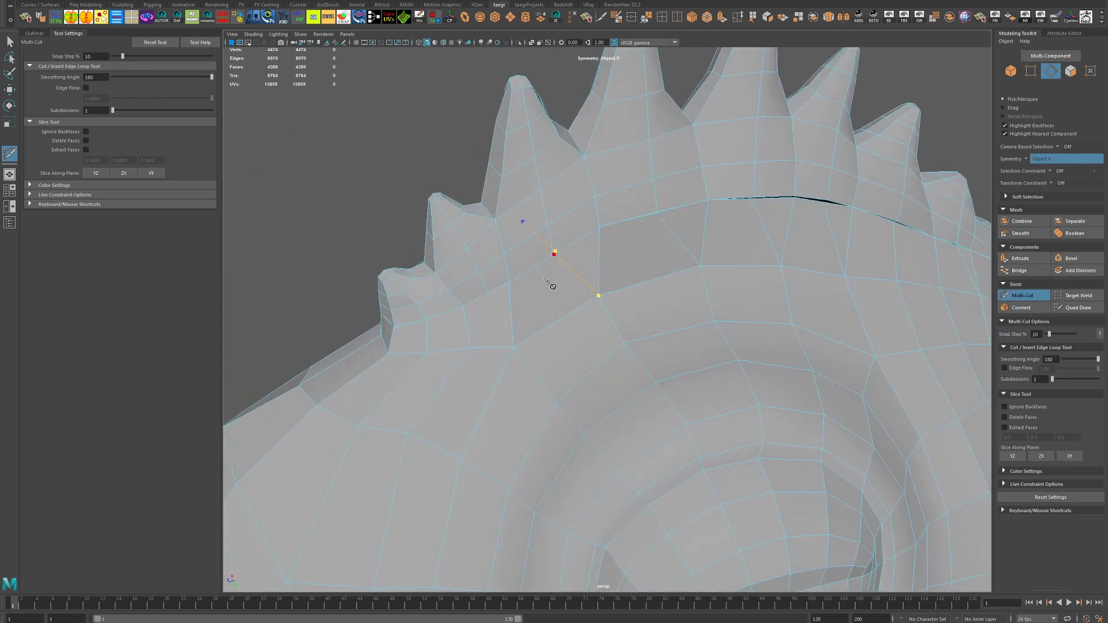
pyautogui.press('Return')
pyautogui.press('Return')
pyautogui.moveTo(521, 333); pyautogui.dragTo(718, 383)
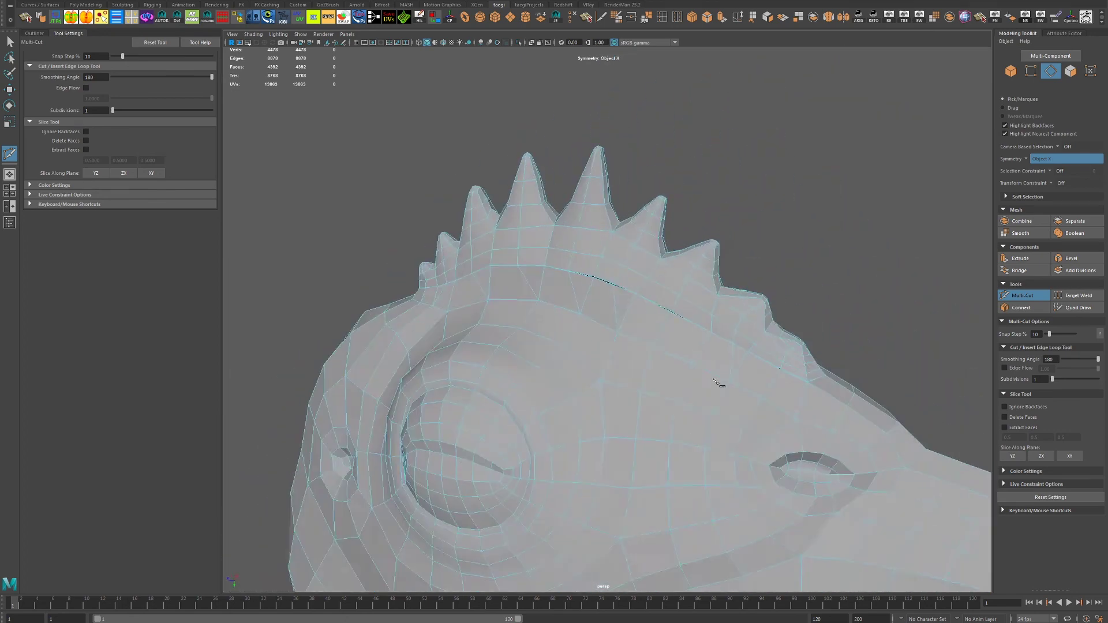
pyautogui.press('q')
pyautogui.hotkey('ctrl', '1')
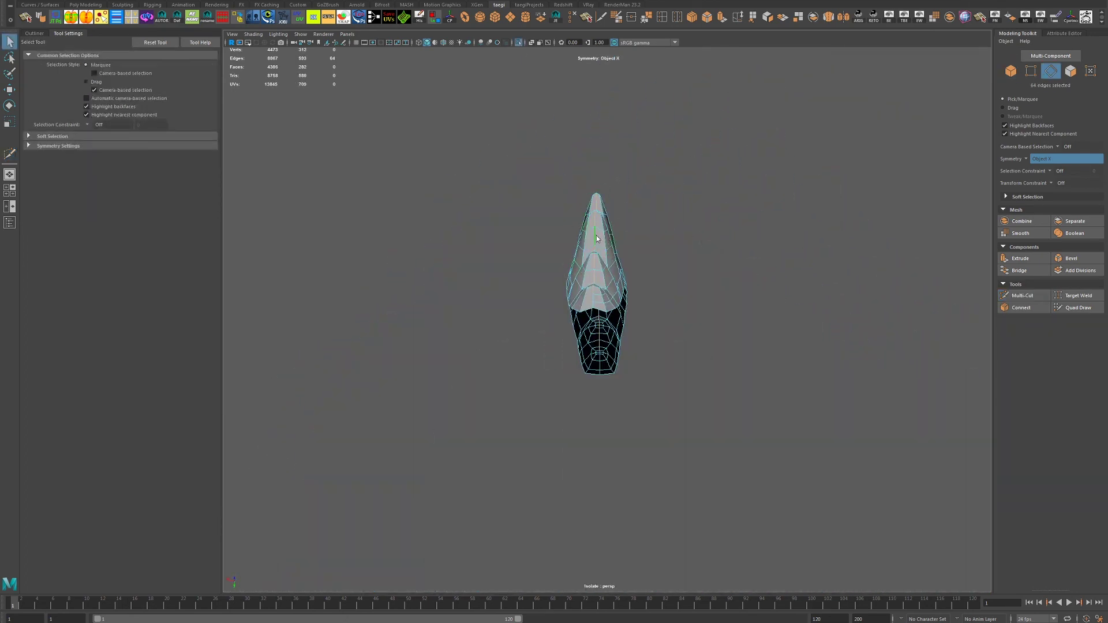
# - Select the claw's edge loop and detach its components to split the claw off
pyautogui.rightClick(597, 238)
pyautogui.click(586, 373)
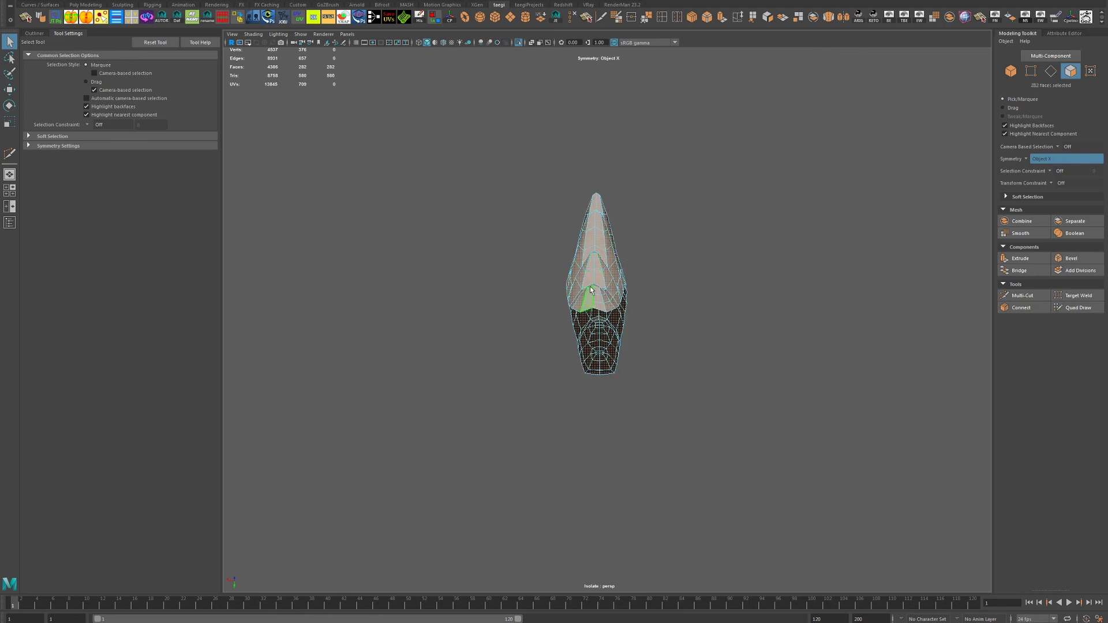
pyautogui.scroll(3)
pyautogui.click(526, 151)
pyautogui.doubleClick(526, 151)
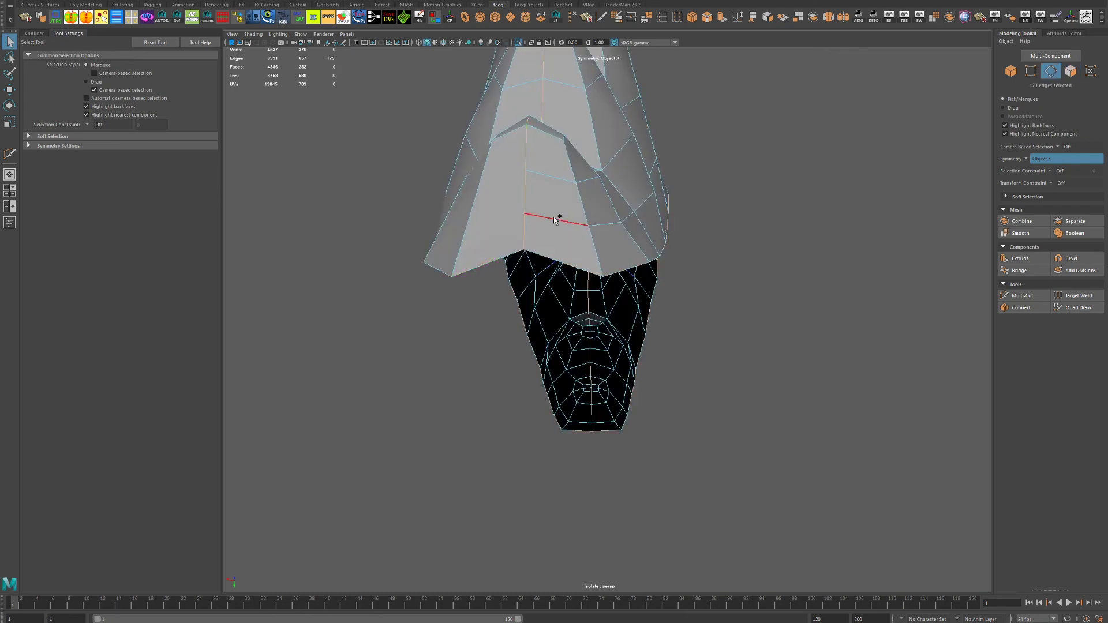
pyautogui.rightClick(554, 220)
pyautogui.click(527, 254)
# - Inspect the detached claw in face mode, deselecting a stray face near its base
pyautogui.moveTo(577, 260); pyautogui.dragTo(724, 259)
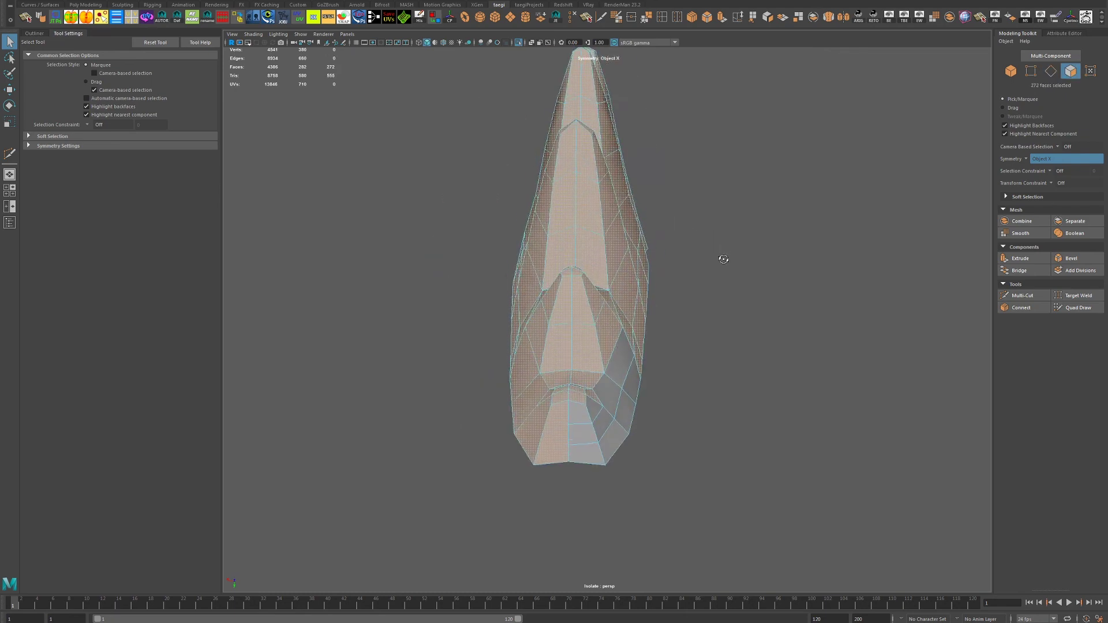
pyautogui.moveTo(576, 296); pyautogui.dragTo(666, 310)
pyautogui.rightClick(667, 310)
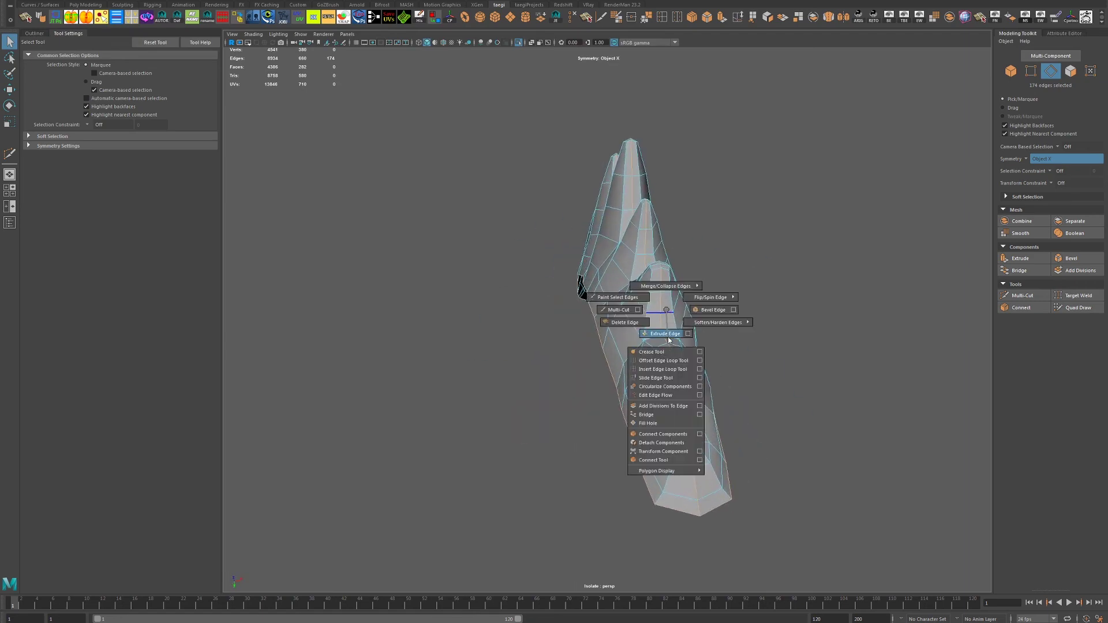
pyautogui.press('F8')
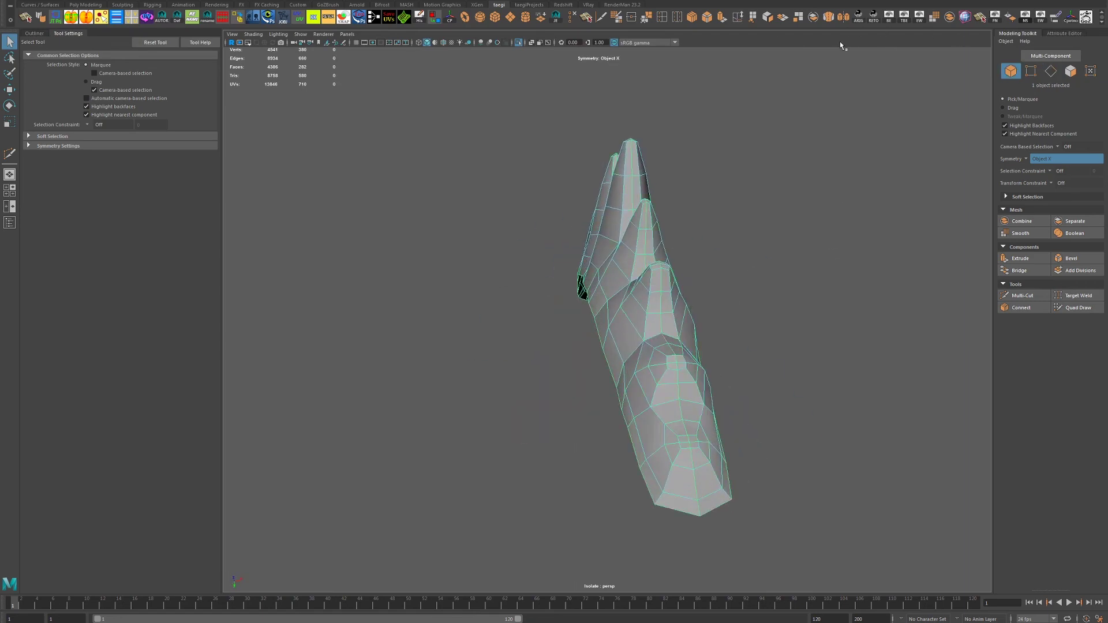
pyautogui.press('F11')
pyautogui.moveTo(792, 185); pyautogui.dragTo(866, 290)
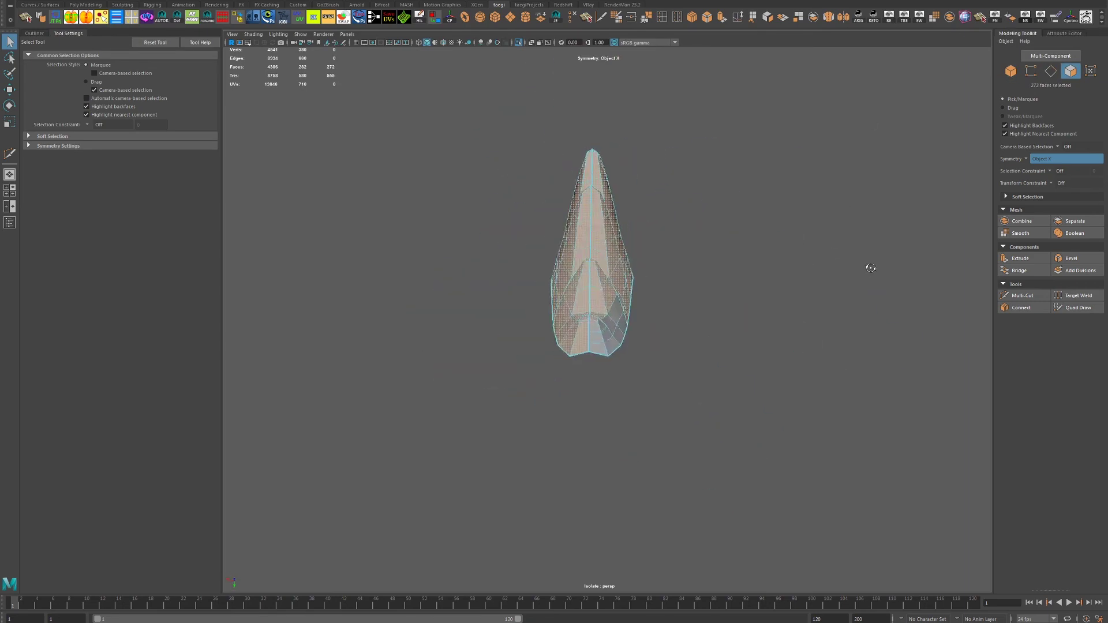
pyautogui.scroll(3)
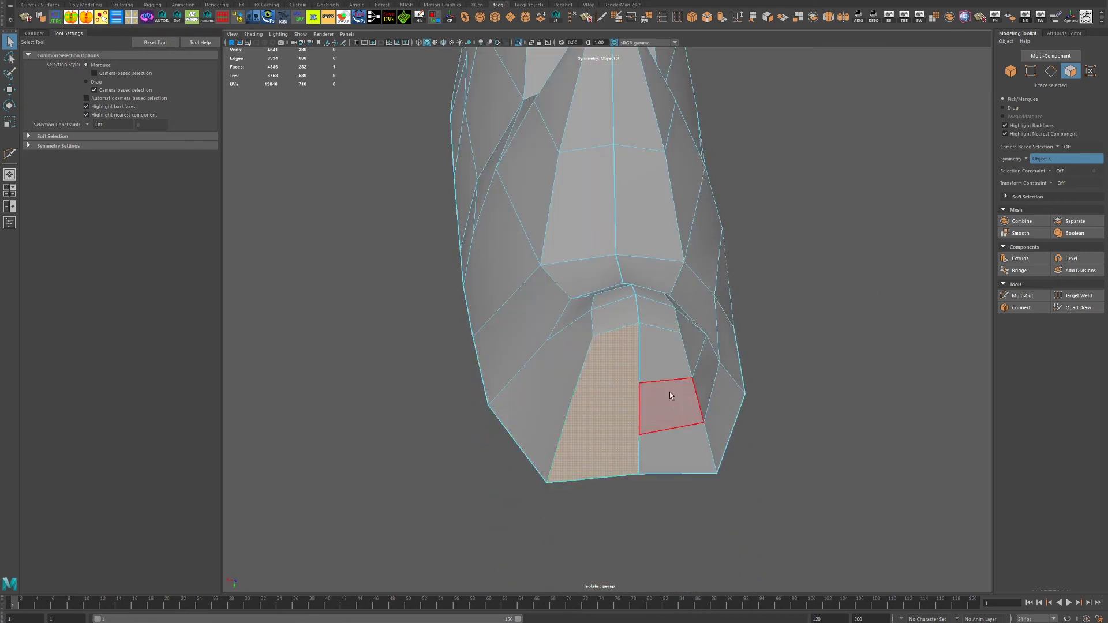
pyautogui.click(616, 317)
pyautogui.moveTo(617, 318); pyautogui.dragTo(563, 306)
pyautogui.press('F10')
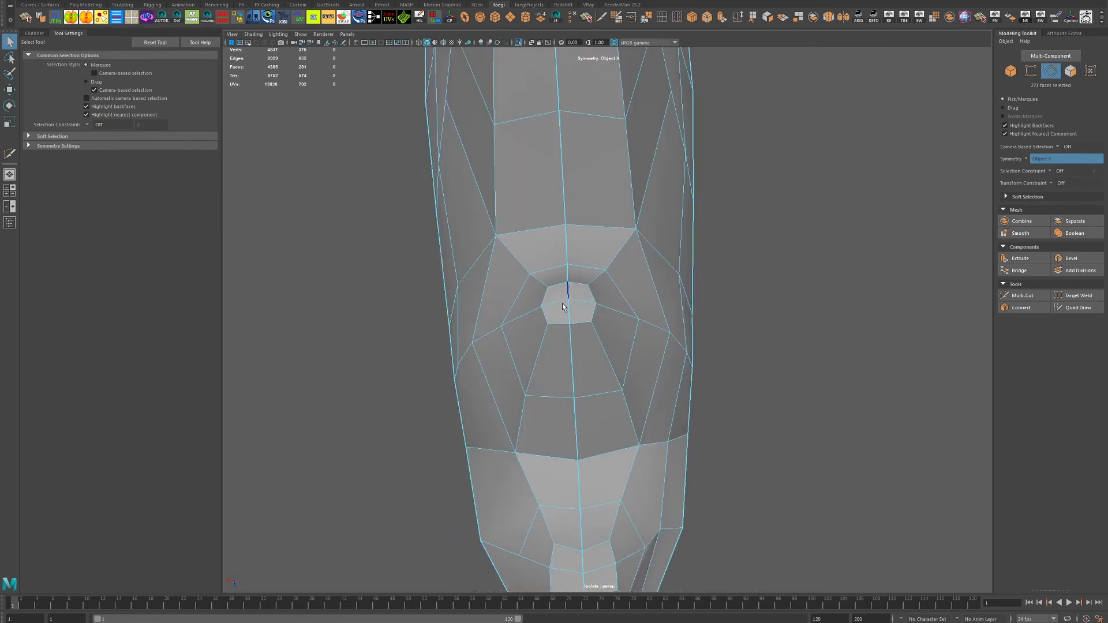
pyautogui.moveTo(567, 253); pyautogui.dragTo(616, 286)
pyautogui.press('F11')
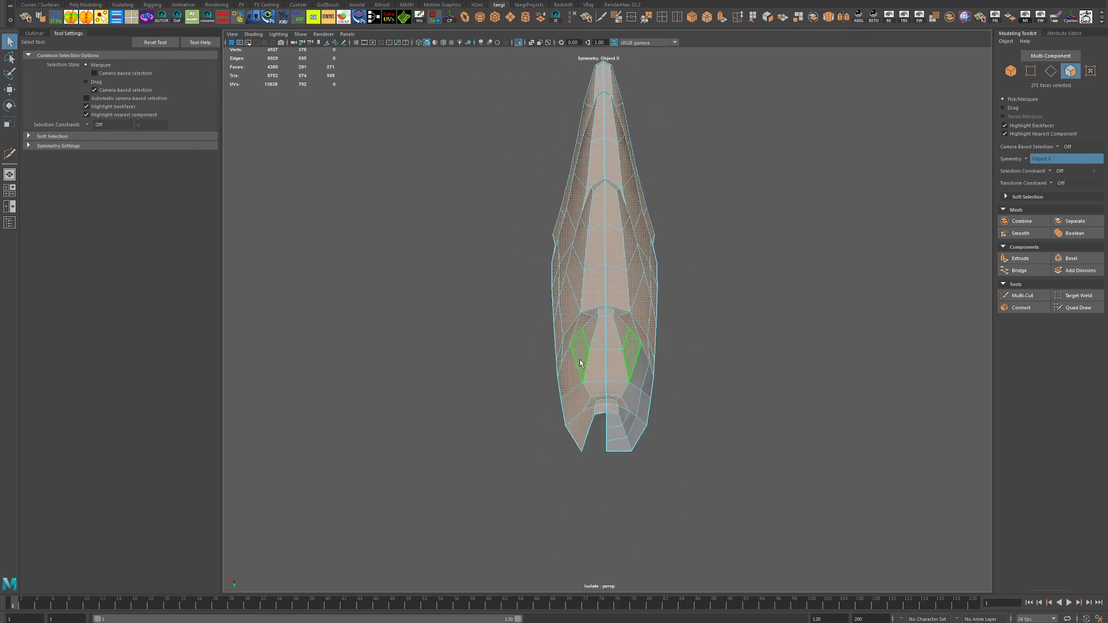
# - Turn symmetry off and mirror the claw mesh, leaving the mirrored border unmerged
pyautogui.press('F8')
pyautogui.click(1035, 162)
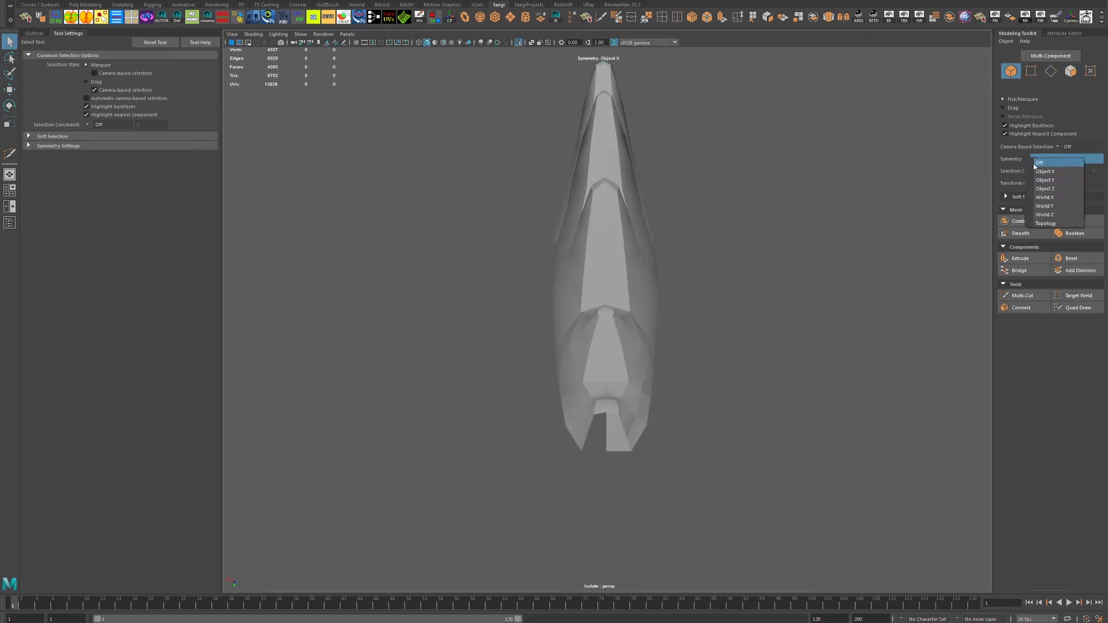
pyautogui.click(605, 260)
pyautogui.moveTo(606, 260); pyautogui.dragTo(675, 71)
pyautogui.click(843, 17)
pyautogui.scroll(3)
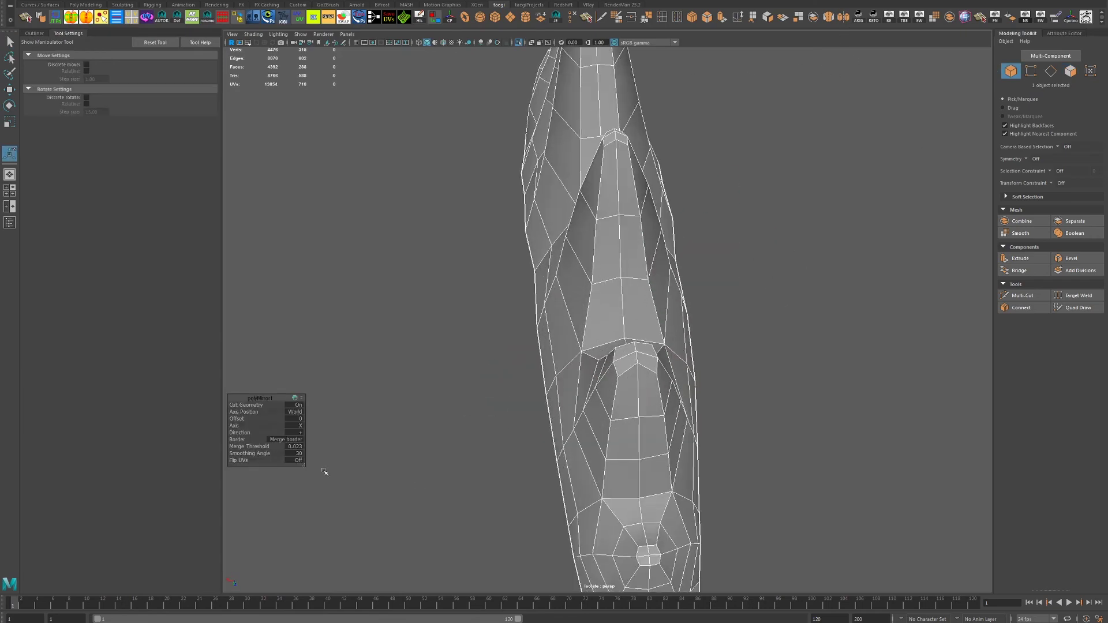
pyautogui.scroll(-3)
pyautogui.moveTo(514, 475); pyautogui.dragTo(403, 440)
pyautogui.moveTo(237, 439); pyautogui.dragTo(321, 461)
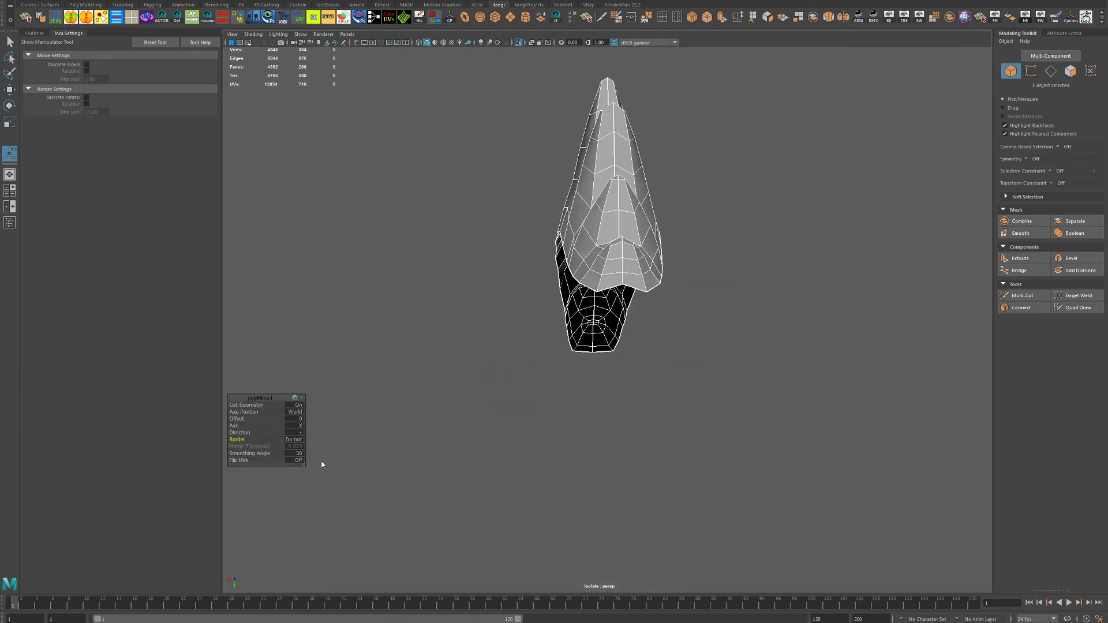
pyautogui.moveTo(686, 328); pyautogui.dragTo(607, 283)
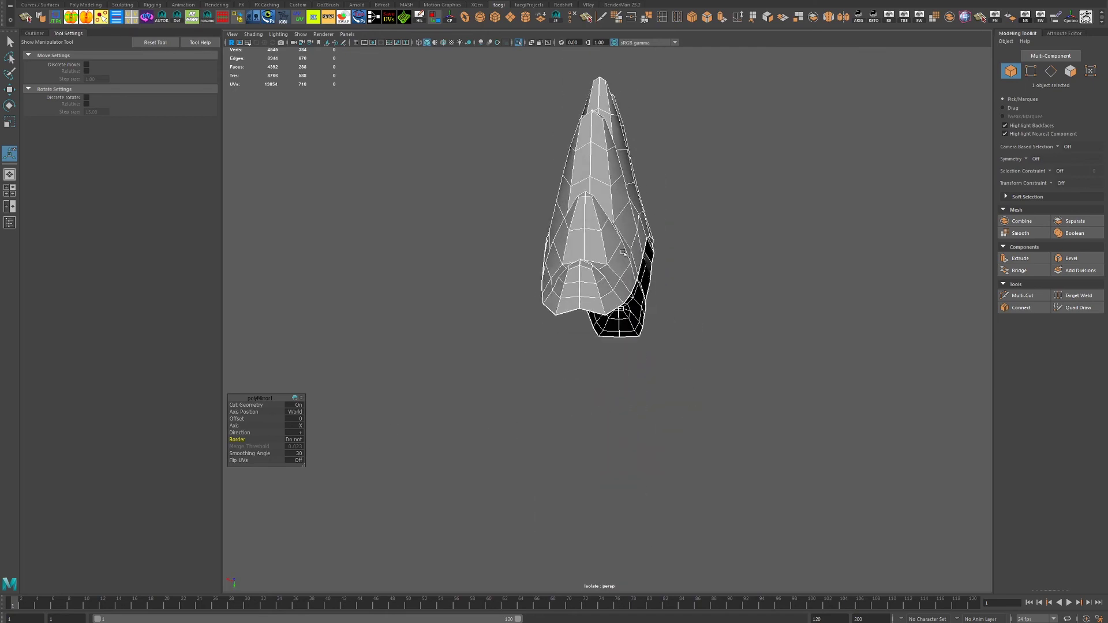
pyautogui.scroll(3)
# - Frame the claw in the top view and switch it to vertex editing
pyautogui.press('space')
pyautogui.press('space')
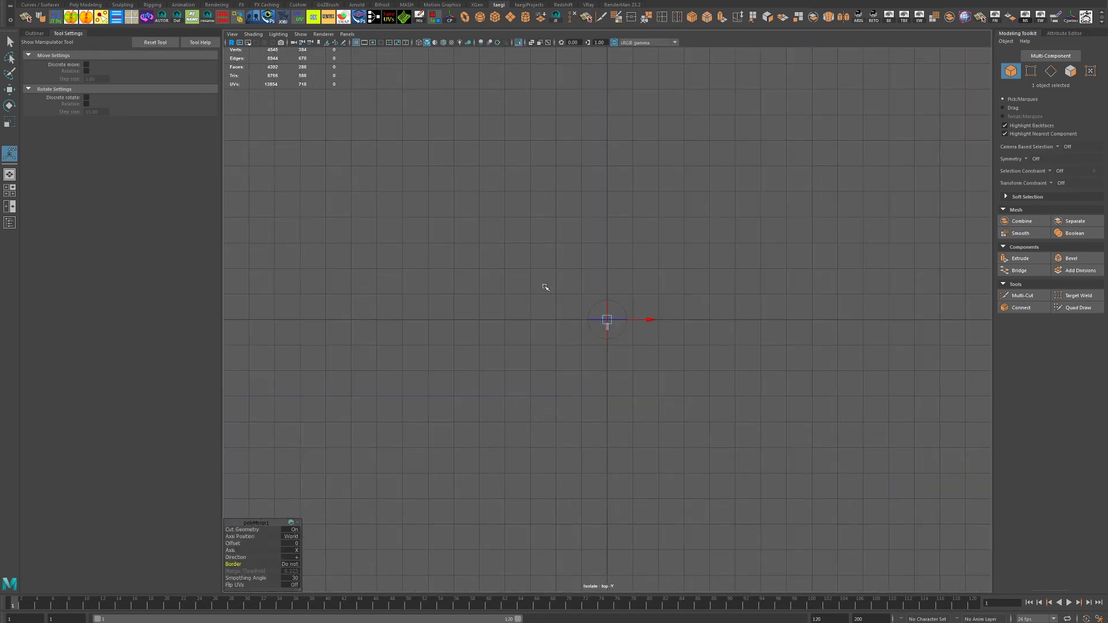
pyautogui.scroll(-3)
pyautogui.press('f')
pyautogui.scroll(-3)
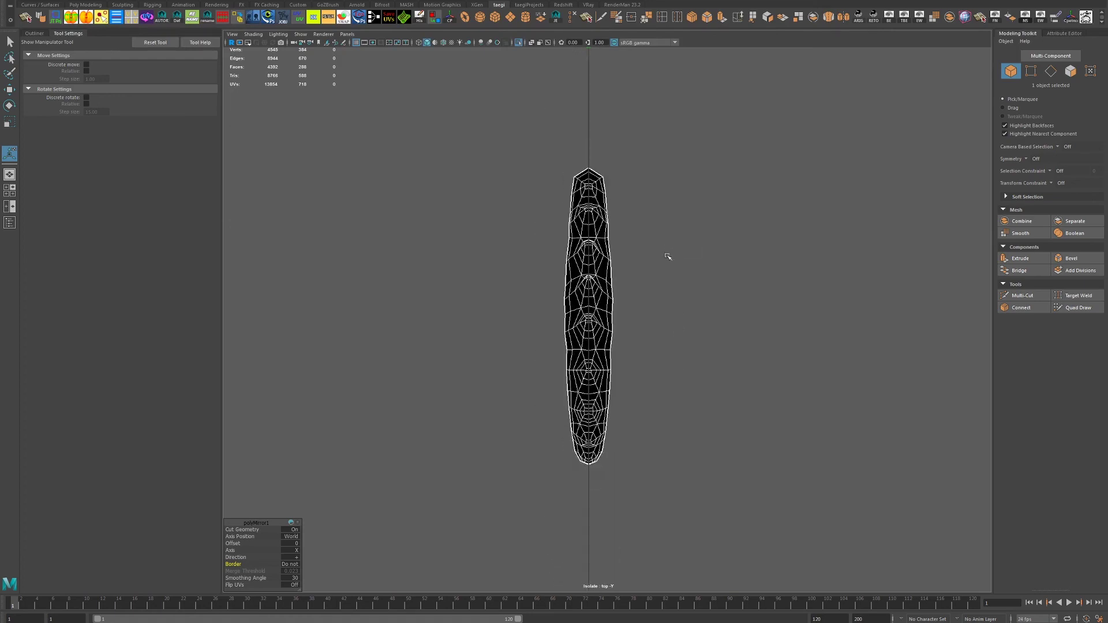
pyautogui.scroll(3)
pyautogui.rightClick(573, 236)
pyautogui.moveTo(572, 237); pyautogui.dragTo(530, 235)
# - Marquee-select the crest's centre-line vertices, drop extras, and merge them
pyautogui.moveTo(569, 69); pyautogui.dragTo(586, 560)
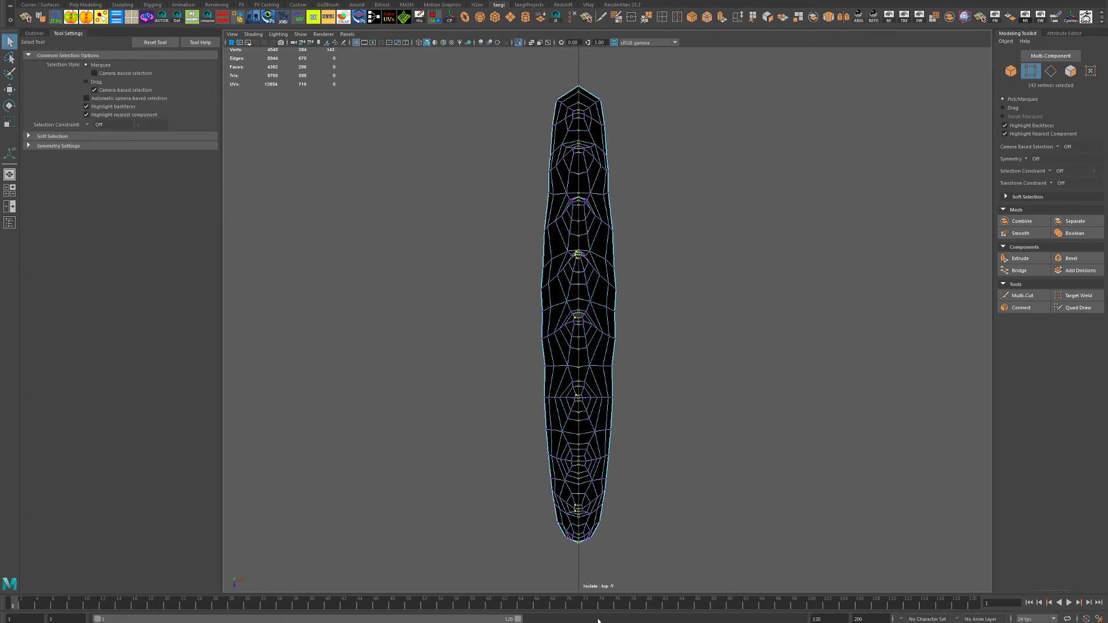
pyautogui.scroll(3)
pyautogui.moveTo(563, 264); pyautogui.dragTo(563, 264)
pyautogui.scroll(3)
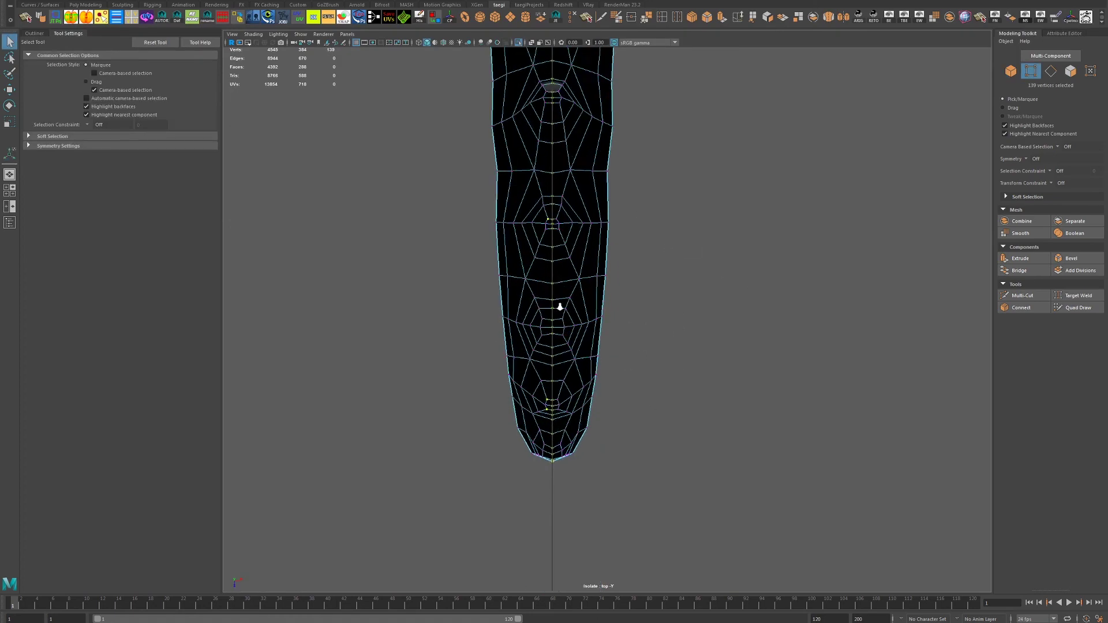
pyautogui.moveTo(506, 169); pyautogui.dragTo(528, 213)
pyautogui.moveTo(546, 364); pyautogui.dragTo(575, 332)
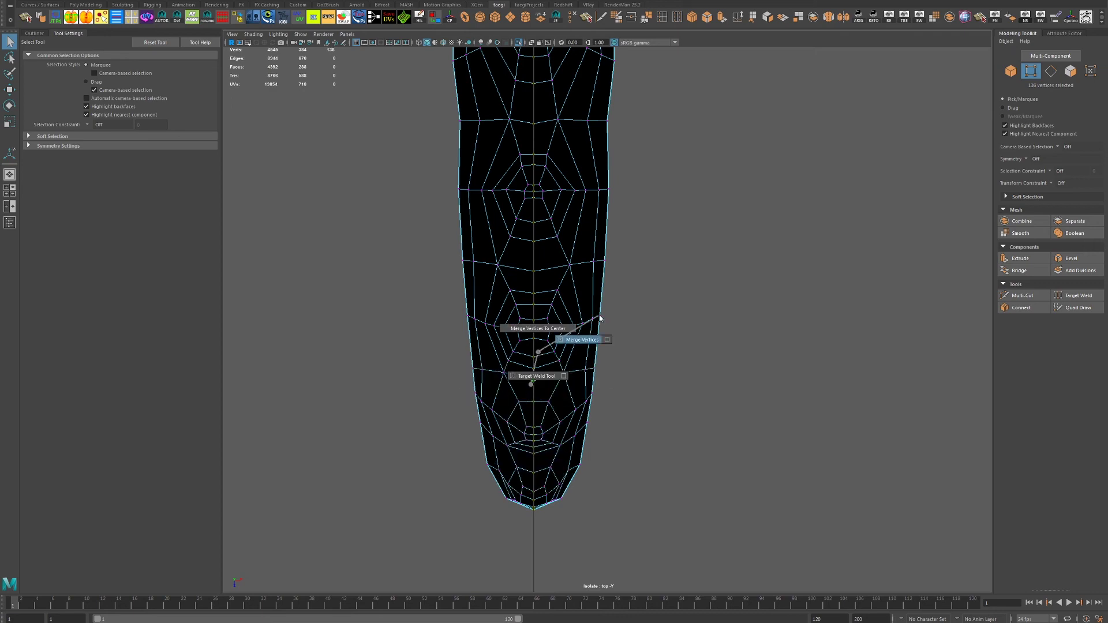
pyautogui.press('F8')
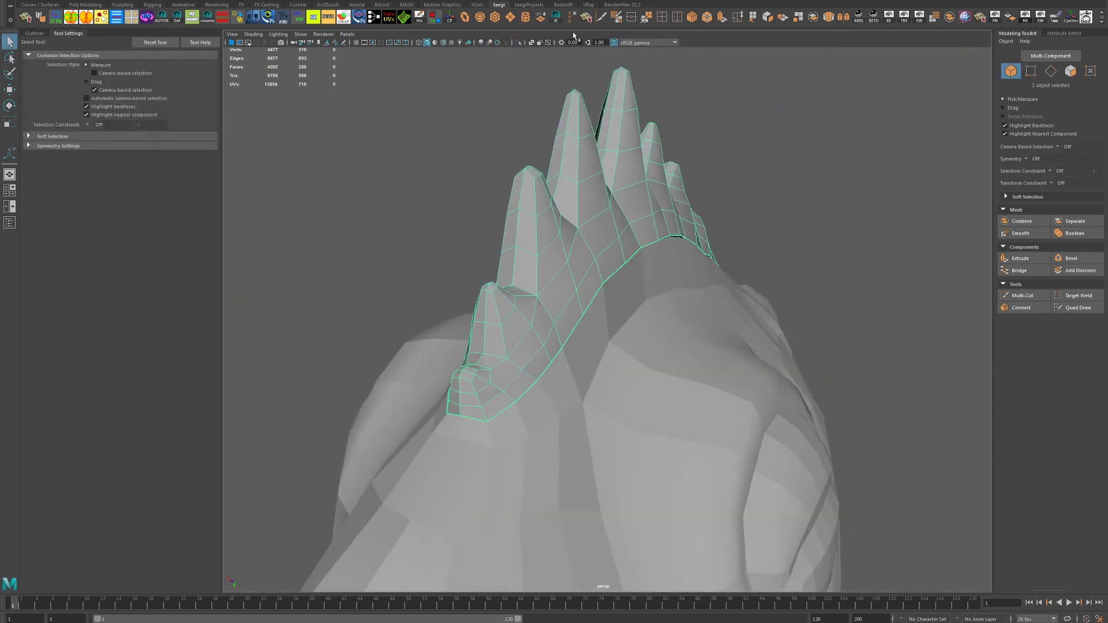
# - Select the head mesh, close in on the crest's lower edge, and enable Object X symmetry
pyautogui.click(665, 328)
pyautogui.moveTo(665, 328); pyautogui.dragTo(784, 314)
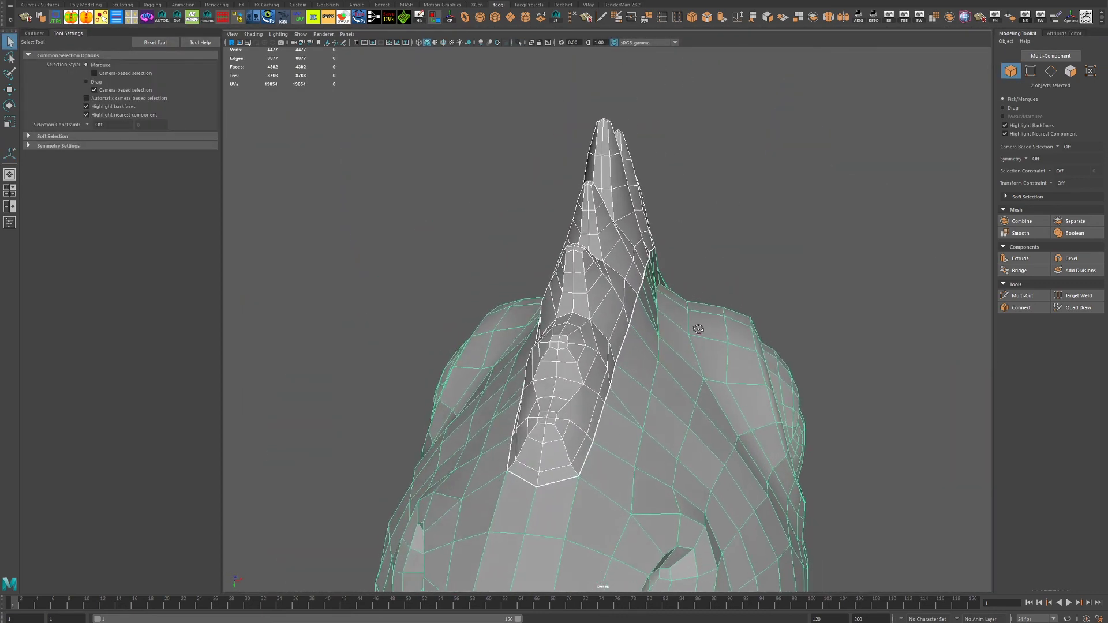
pyautogui.moveTo(784, 309); pyautogui.dragTo(868, 341)
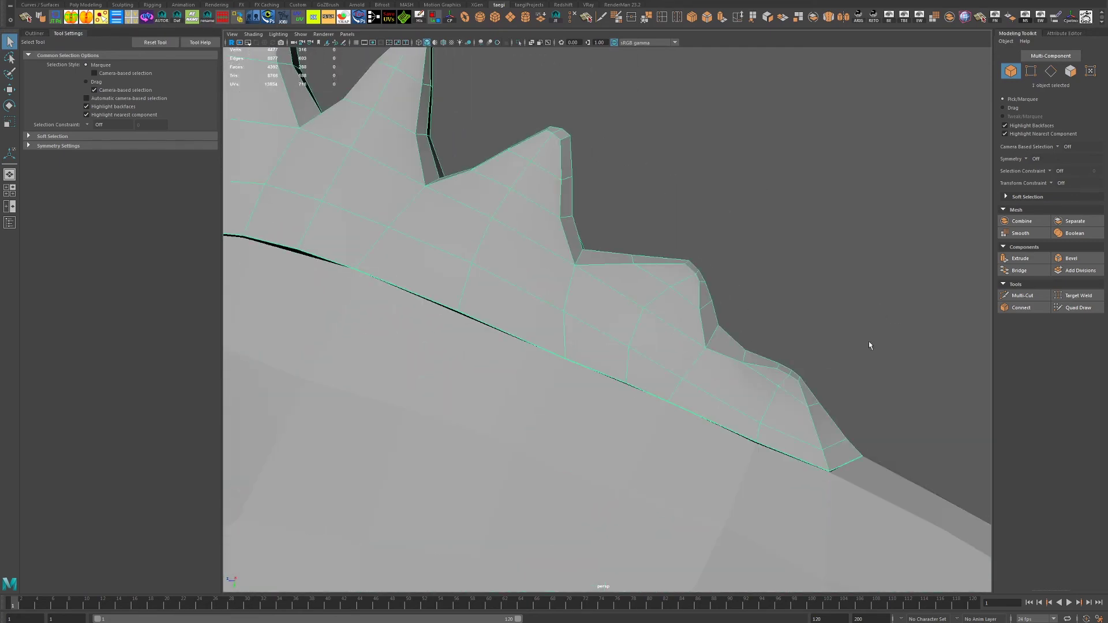
pyautogui.click(1032, 159)
pyautogui.click(1036, 169)
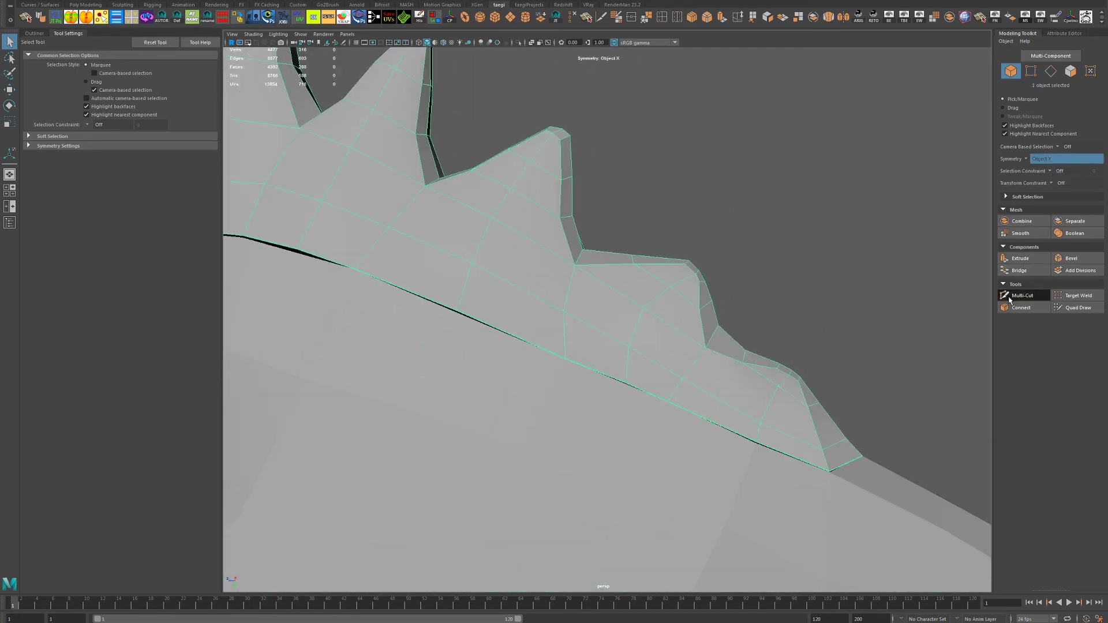
# - Switch symmetry to World X and commit a Multi-Cut edge across a lower crest face
pyautogui.click(1010, 297)
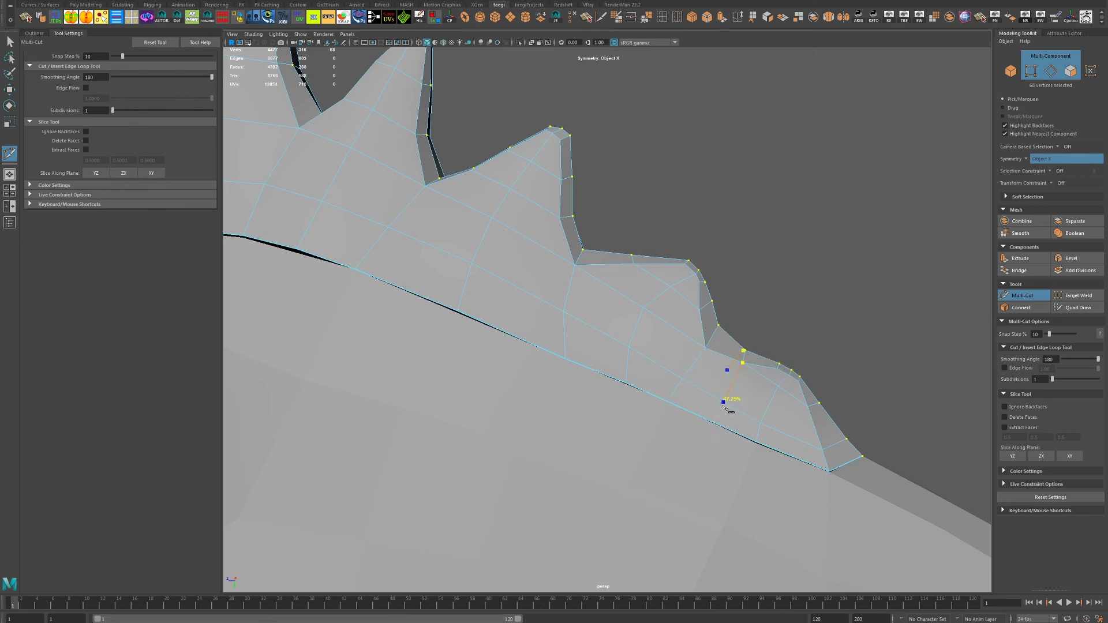
pyautogui.moveTo(773, 410); pyautogui.dragTo(476, 388)
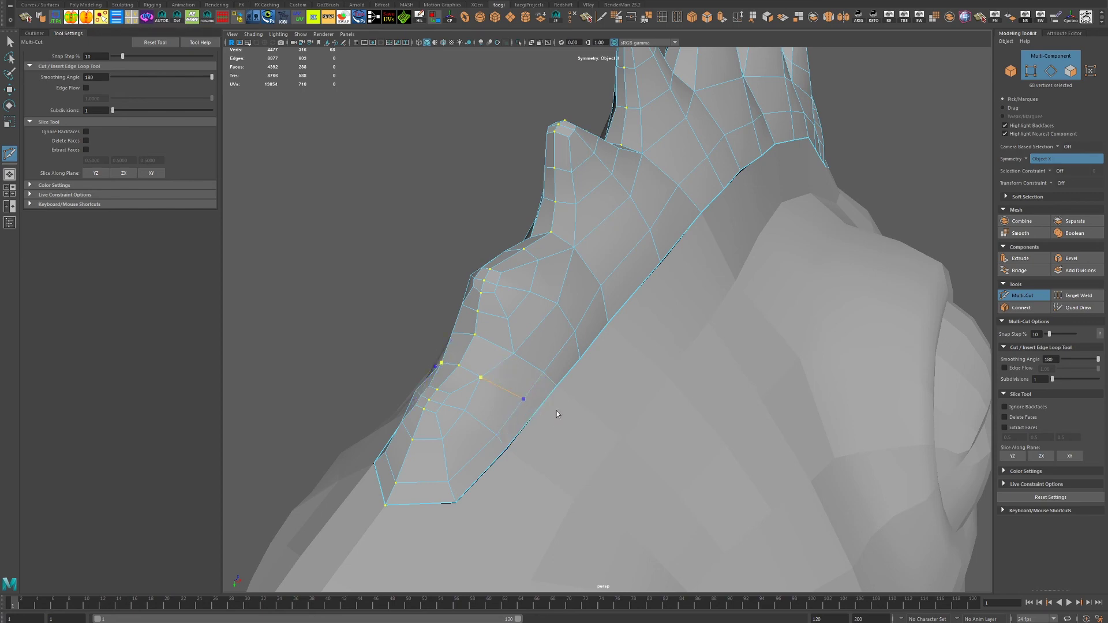
pyautogui.moveTo(557, 414); pyautogui.dragTo(917, 353)
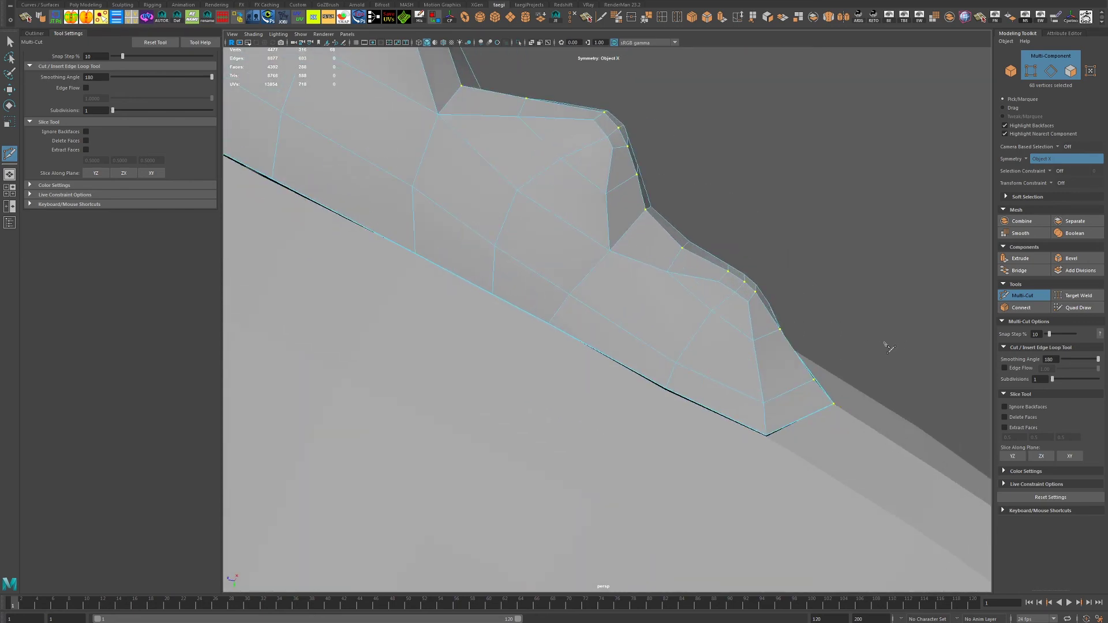
pyautogui.click(1047, 158)
pyautogui.click(1059, 199)
pyautogui.click(672, 271)
pyautogui.scroll(-3)
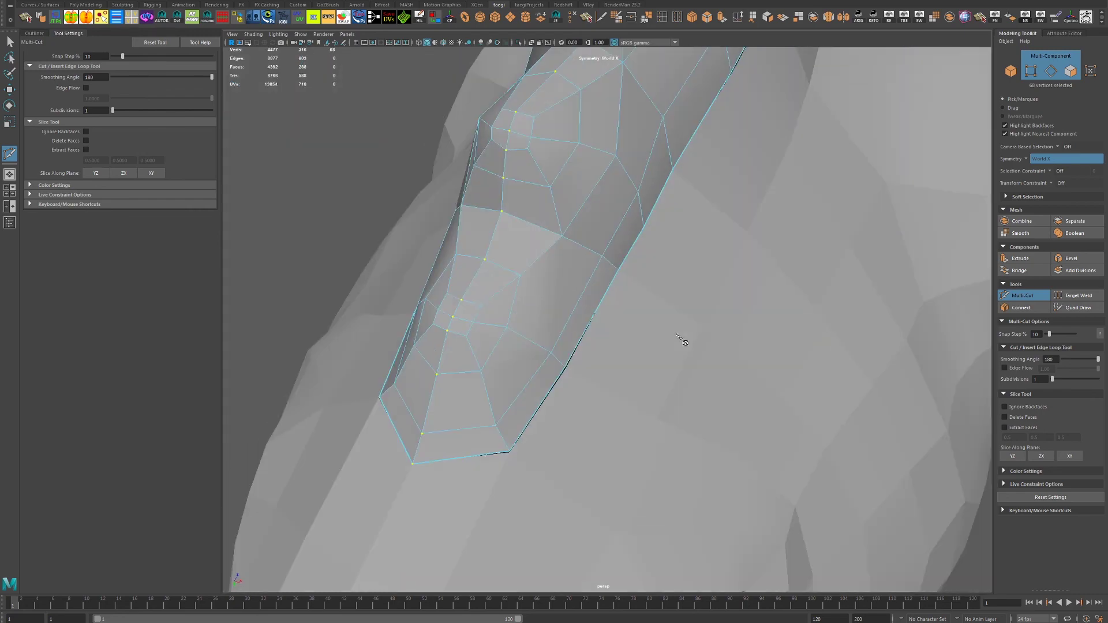
pyautogui.scroll(3)
pyautogui.press('Return')
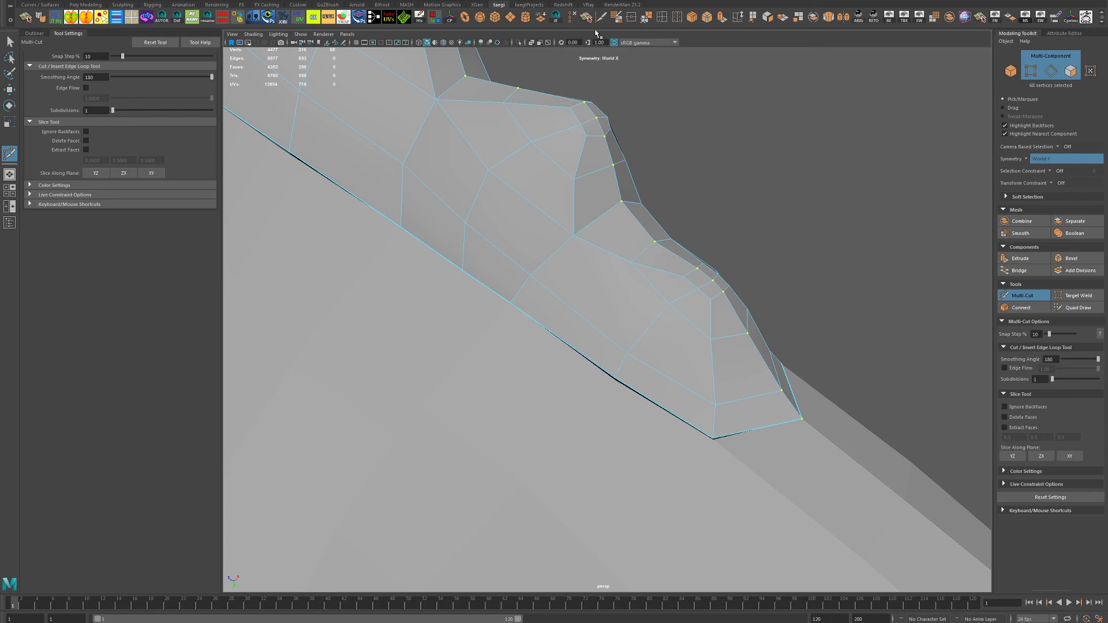
# - Try Split Polygon, undo it, and place another mirrored Multi-Cut across a crest face
pyautogui.click(586, 16)
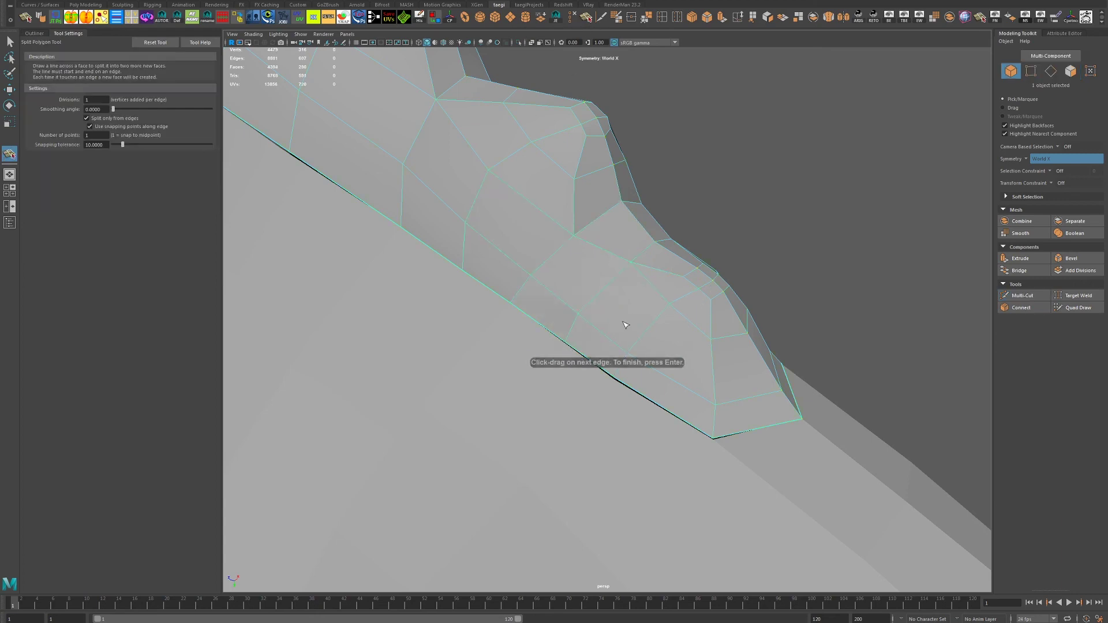
pyautogui.scroll(3)
pyautogui.scroll(-3)
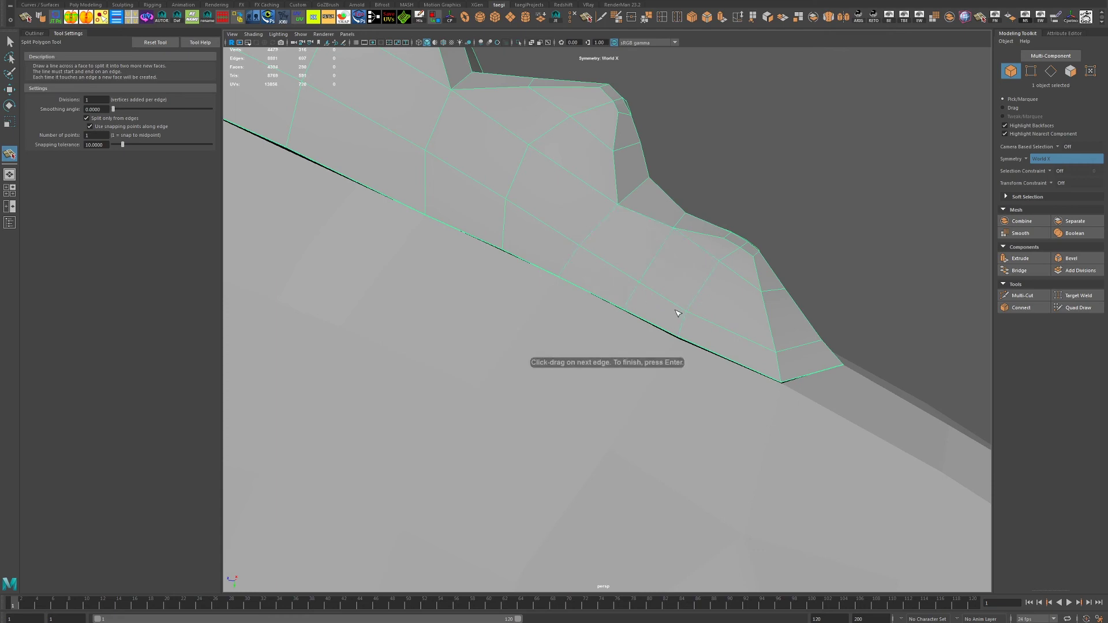
pyautogui.hotkey('ctrl', 'z')
pyautogui.hotkey('ctrl', 'z')
pyautogui.hotkey('ctrl', 'z')
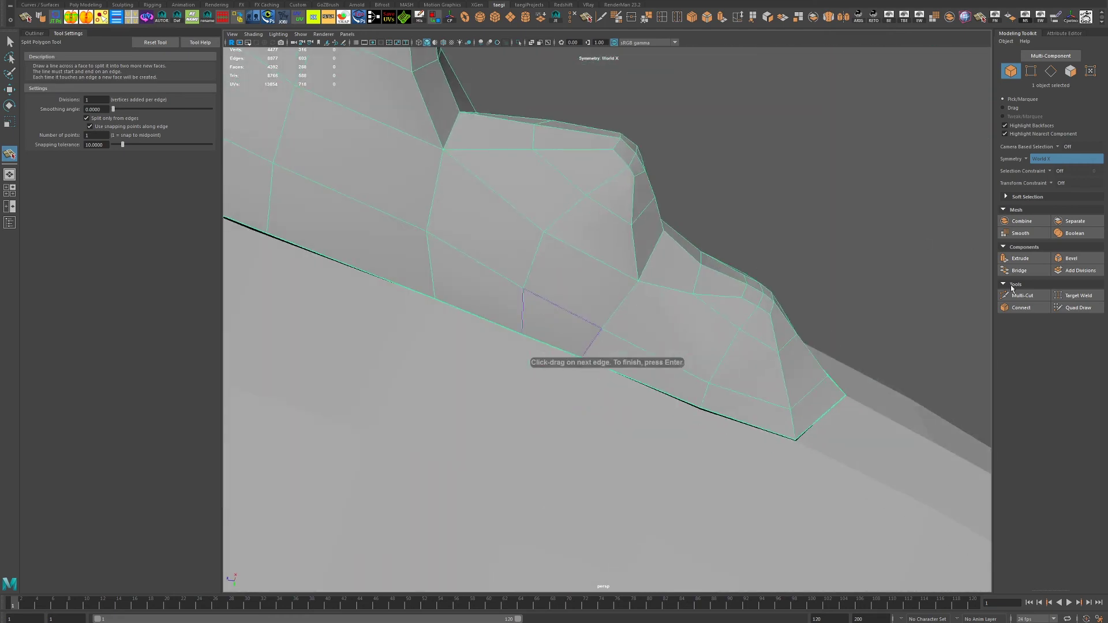
pyautogui.click(1020, 295)
pyautogui.click(729, 347)
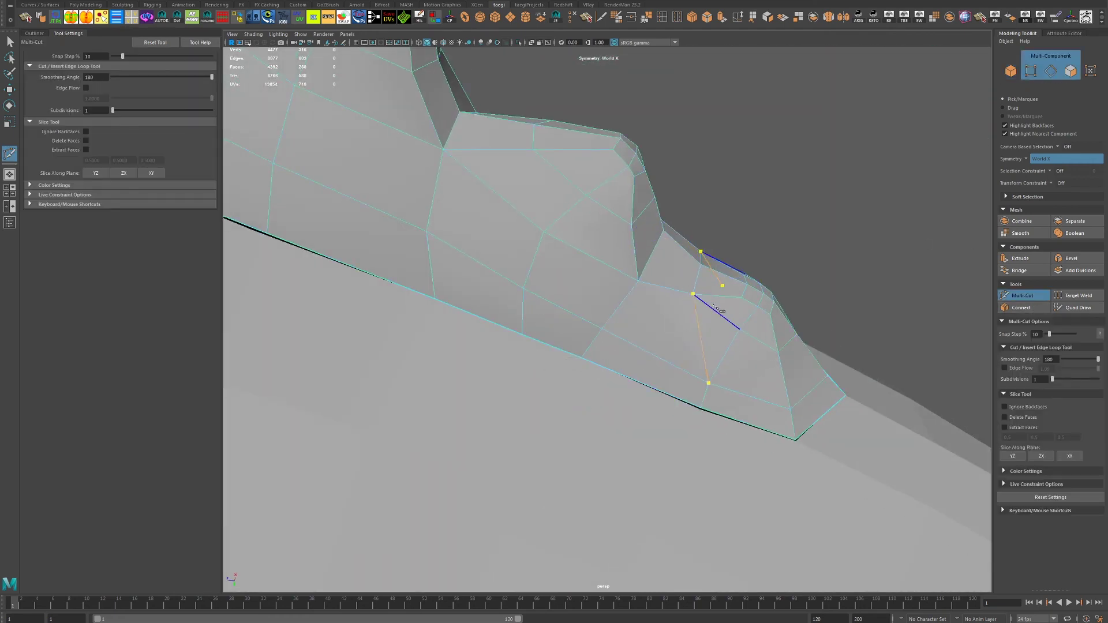
pyautogui.moveTo(668, 218); pyautogui.dragTo(710, 213)
pyautogui.moveTo(577, 288); pyautogui.dragTo(711, 213)
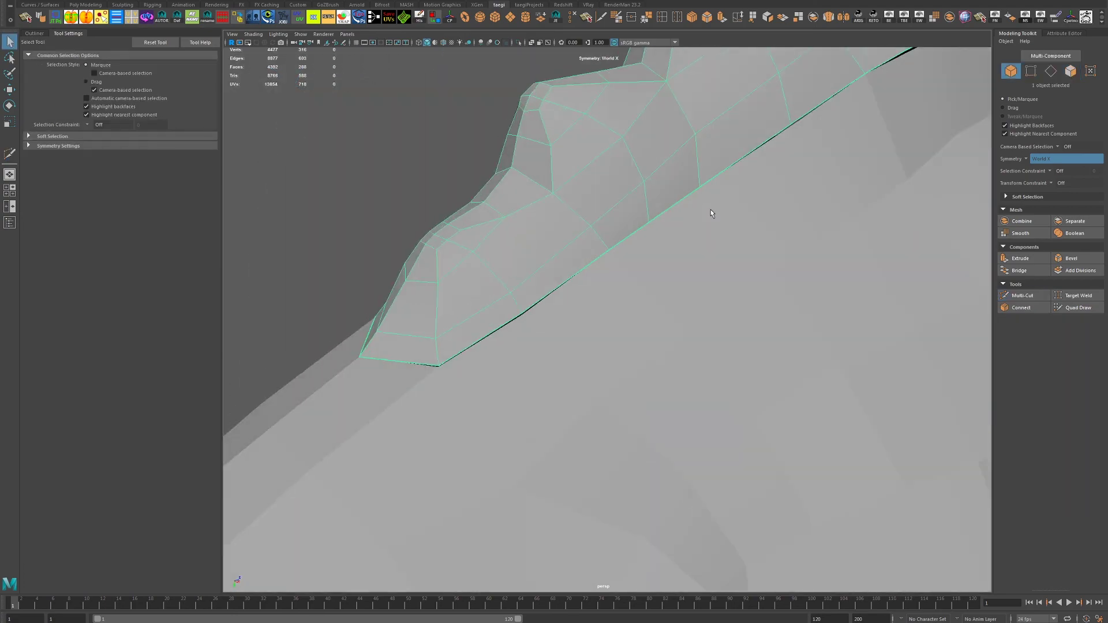
pyautogui.scroll(-3)
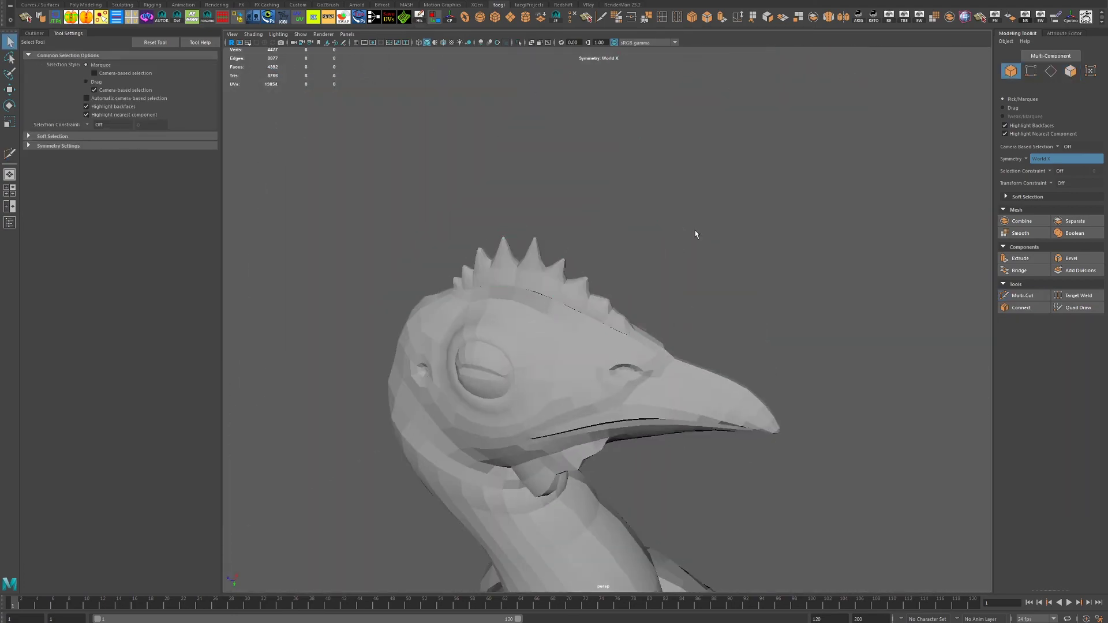
# - Switch to wireframe and marquee-select the crest's seam vertices in Vertex mode
pyautogui.scroll(3)
pyautogui.moveTo(720, 292); pyautogui.dragTo(664, 300)
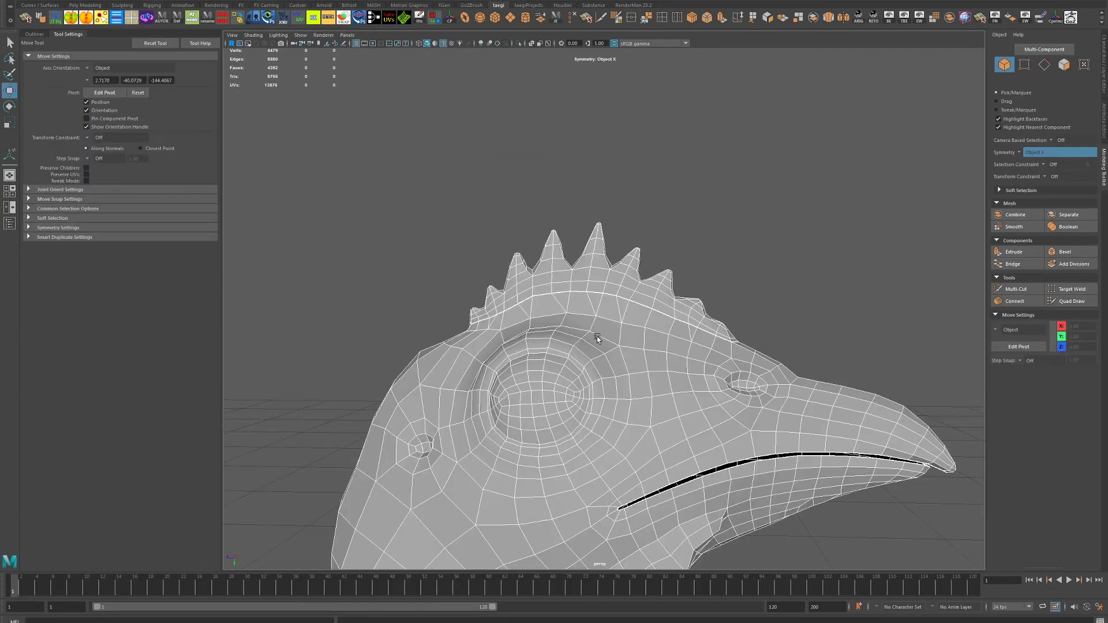
pyautogui.press('4')
pyautogui.moveTo(597, 293); pyautogui.dragTo(456, 349)
pyautogui.rightClick(456, 349)
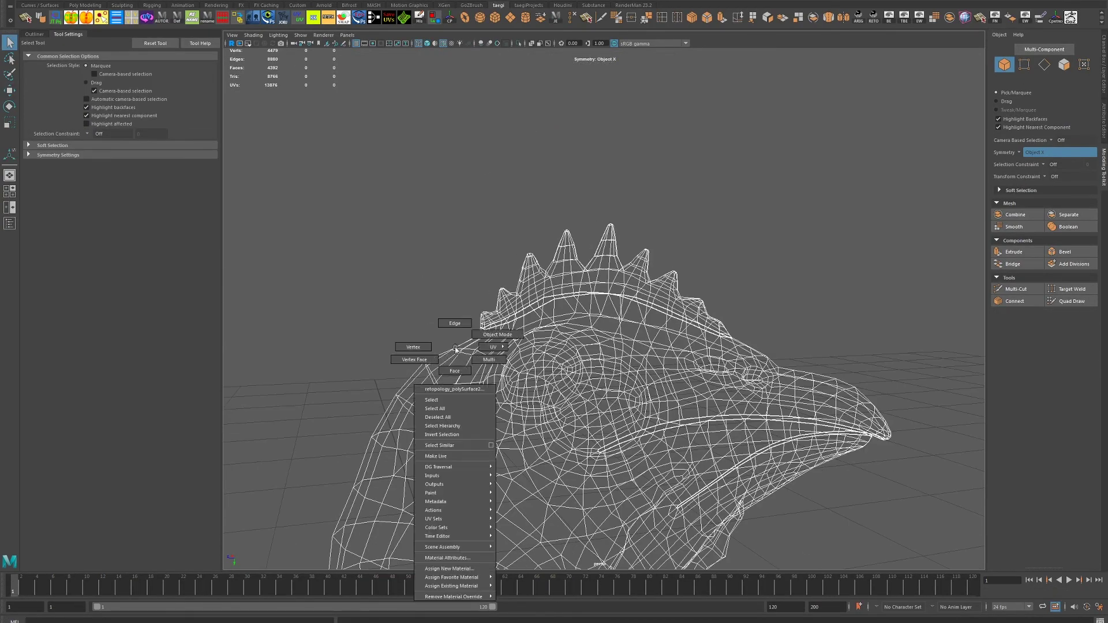
pyautogui.click(414, 347)
pyautogui.moveTo(427, 129); pyautogui.dragTo(923, 334)
# - Merge the selected crest vertices into the head, leaving 4429 vertices, and return to object mode
pyautogui.moveTo(635, 300); pyautogui.dragTo(562, 293)
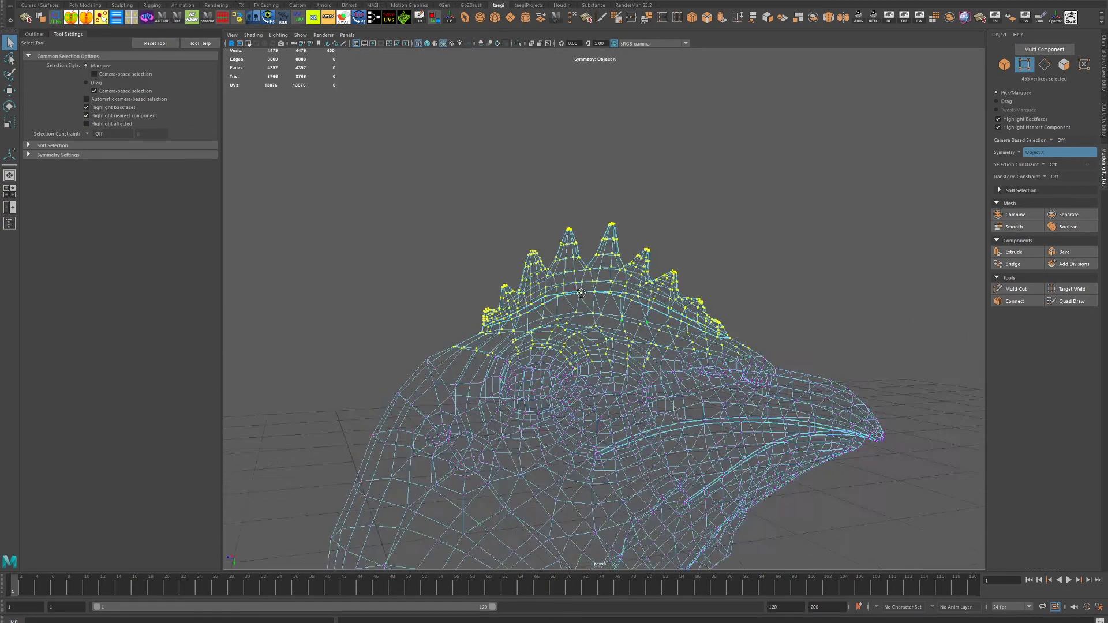
pyautogui.scroll(3)
pyautogui.scroll(3)
pyautogui.moveTo(548, 254); pyautogui.dragTo(600, 166)
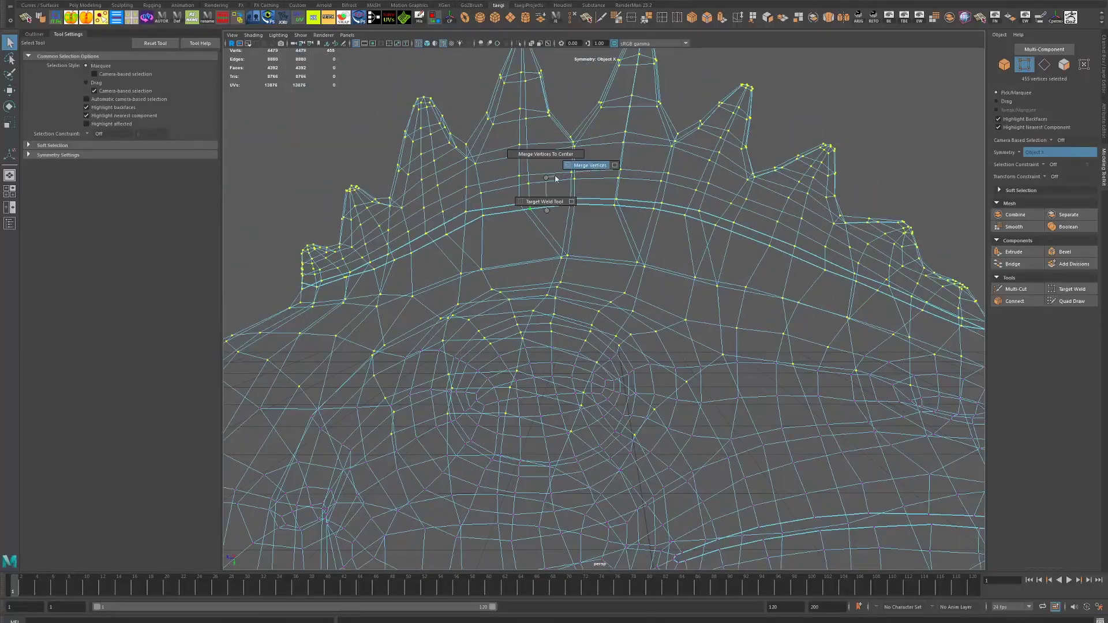
pyautogui.click(300, 421)
pyautogui.click(375, 422)
pyautogui.press('F8')
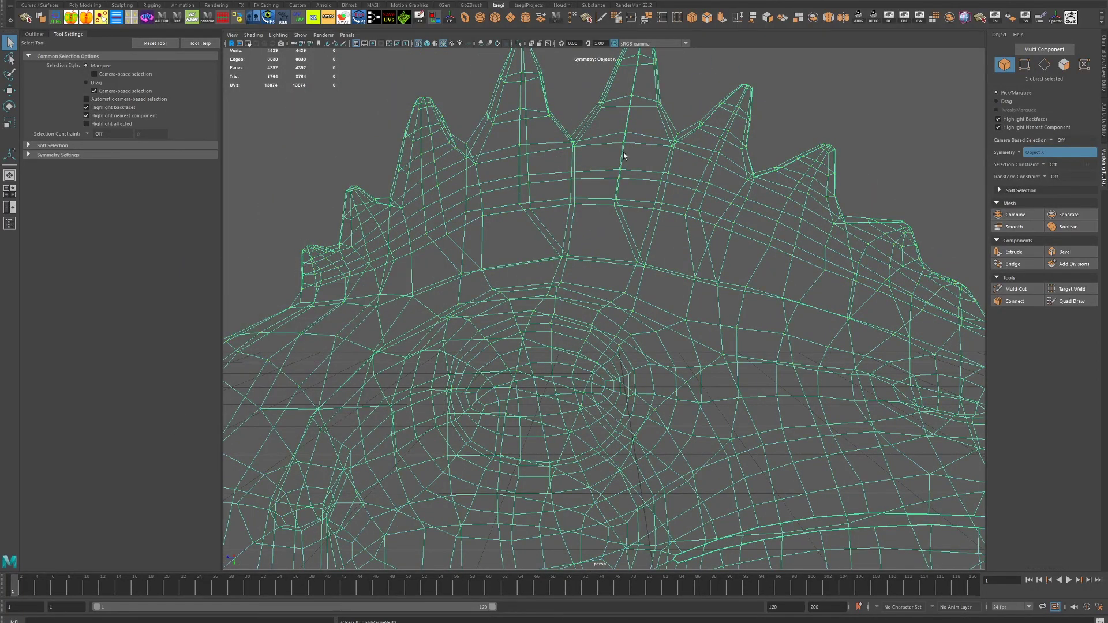
# - Restore shaded display and preview the head smoothed with the 3 key
pyautogui.press('5')
pyautogui.moveTo(624, 153); pyautogui.dragTo(683, 259)
pyautogui.press('3')
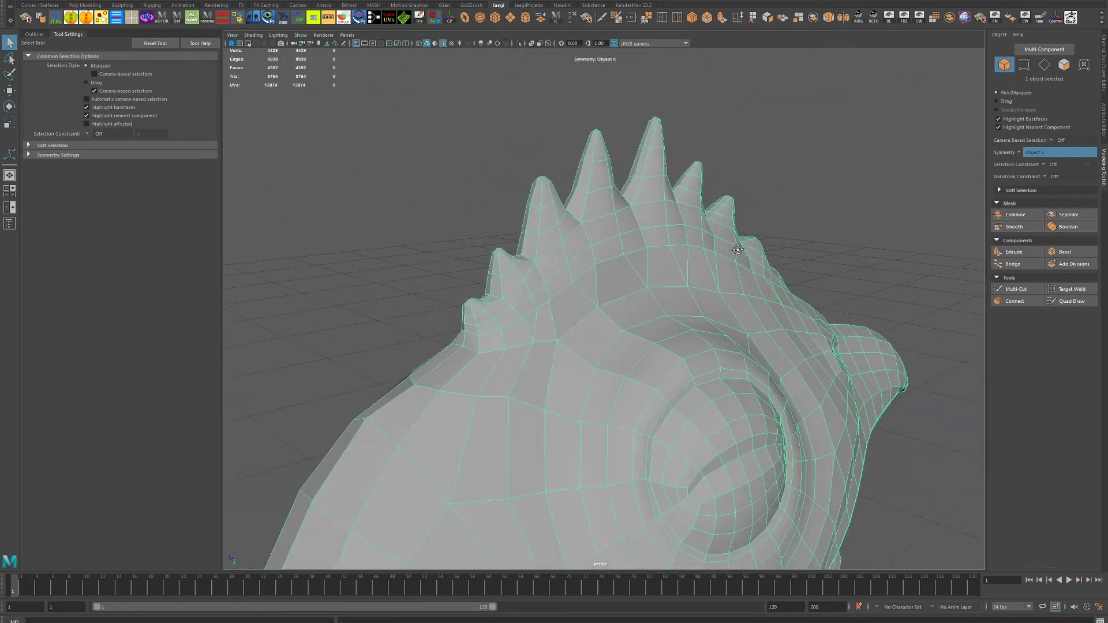
pyautogui.click(805, 135)
pyautogui.scroll(-3)
pyautogui.moveTo(725, 228); pyautogui.dragTo(802, 312)
pyautogui.scroll(3)
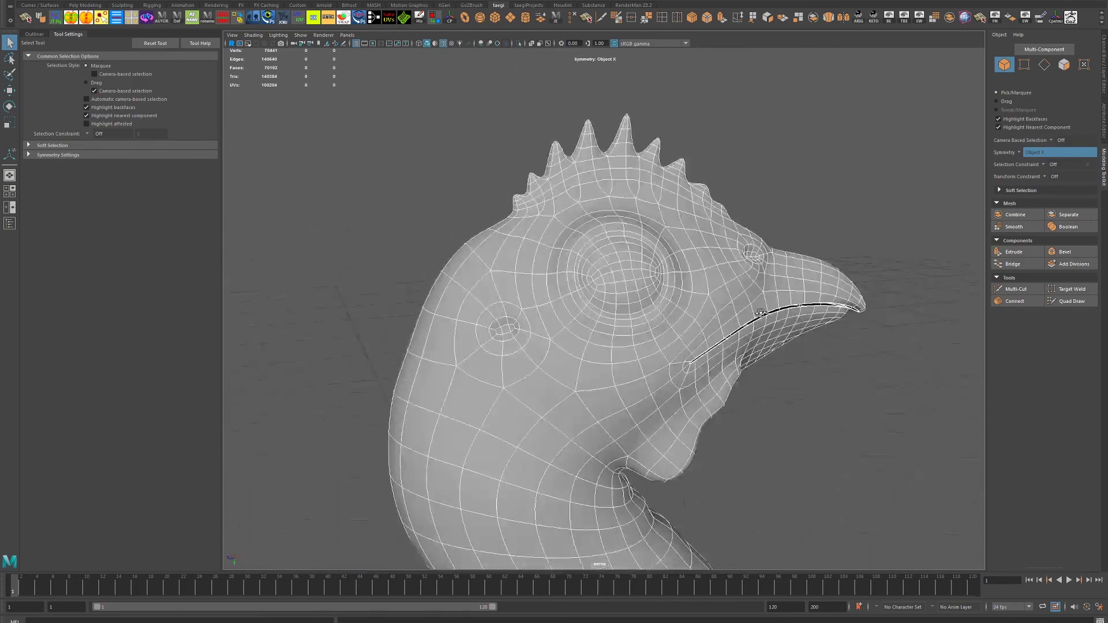
pyautogui.moveTo(803, 312); pyautogui.dragTo(799, 287)
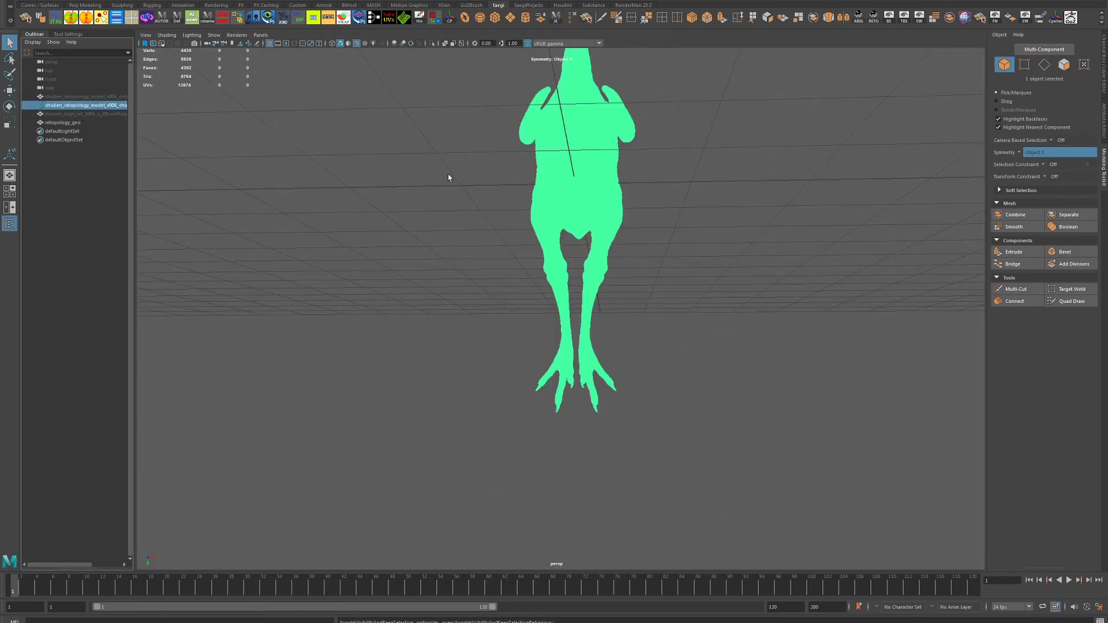
# - Make the reference chicken live, start Quad Draw, hide the grid, and zoom onto a toe claw
pyautogui.click(75, 123)
pyautogui.click(1079, 303)
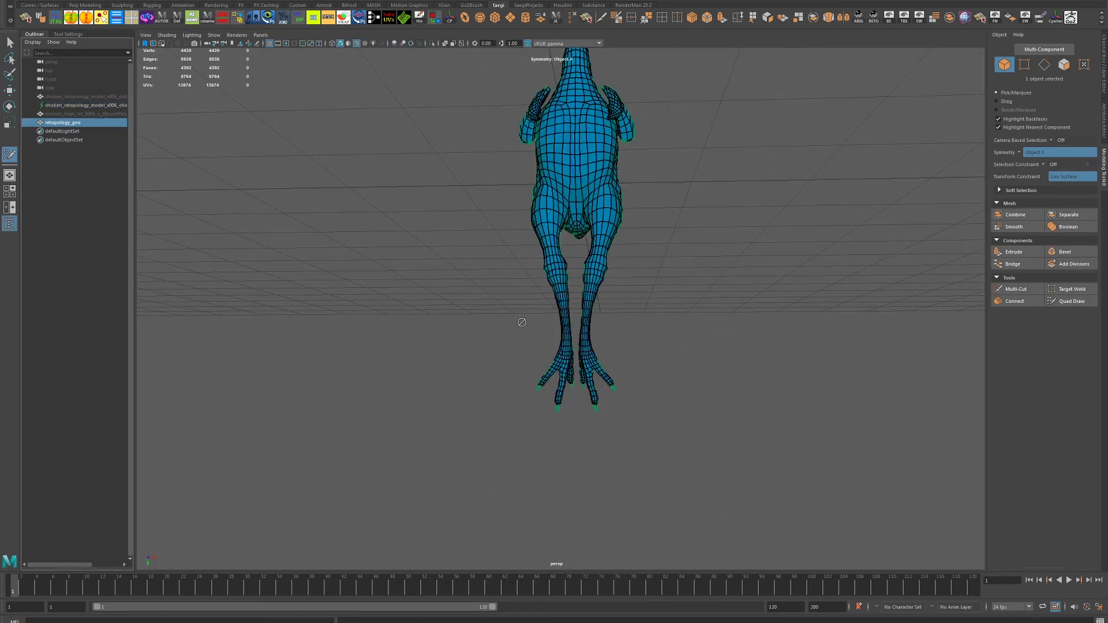
pyautogui.moveTo(520, 321); pyautogui.dragTo(487, 342)
pyautogui.click(214, 34)
pyautogui.click(248, 387)
pyautogui.moveTo(343, 429); pyautogui.dragTo(346, 264)
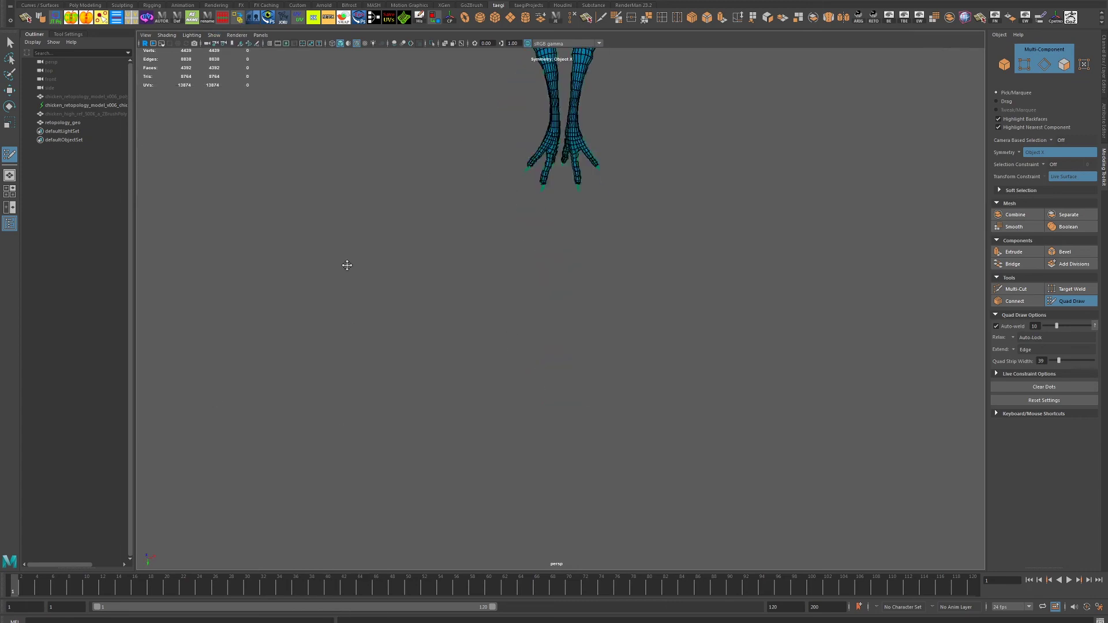
pyautogui.scroll(3)
pyautogui.moveTo(518, 342); pyautogui.dragTo(554, 346)
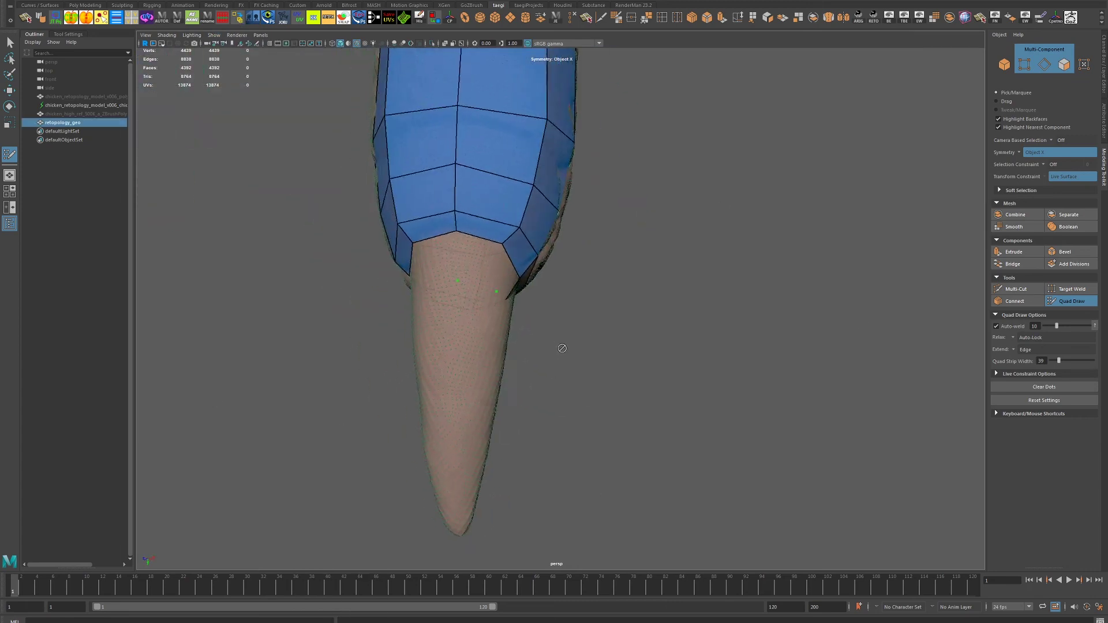
# - Place the first quads where the toe's bottom meets the claw base
pyautogui.click(470, 271)
pyautogui.moveTo(469, 272); pyautogui.dragTo(403, 323)
pyautogui.click(393, 333)
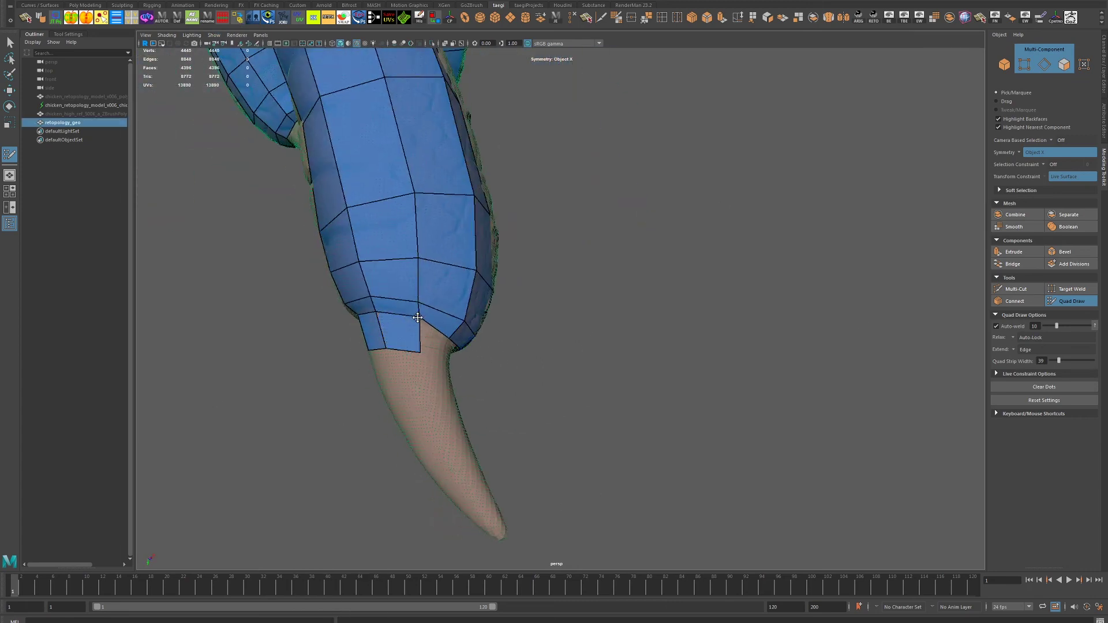
pyautogui.moveTo(446, 362); pyautogui.dragTo(423, 360)
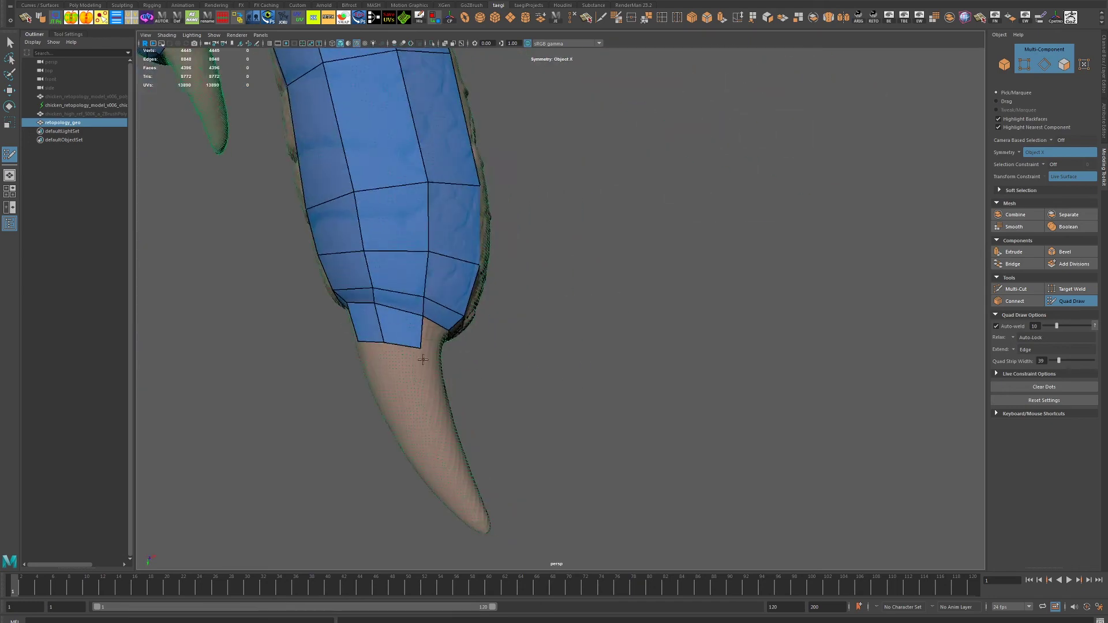
pyautogui.press('[')
pyautogui.press('[')
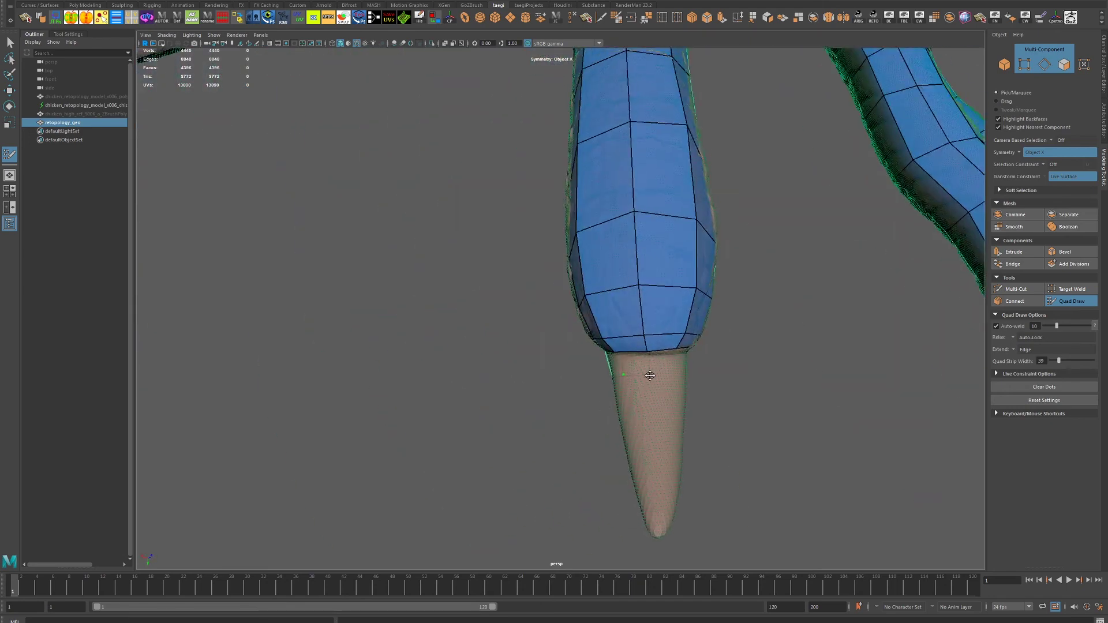
pyautogui.press('[')
pyautogui.press('[')
pyautogui.click(553, 350)
pyautogui.press('[')
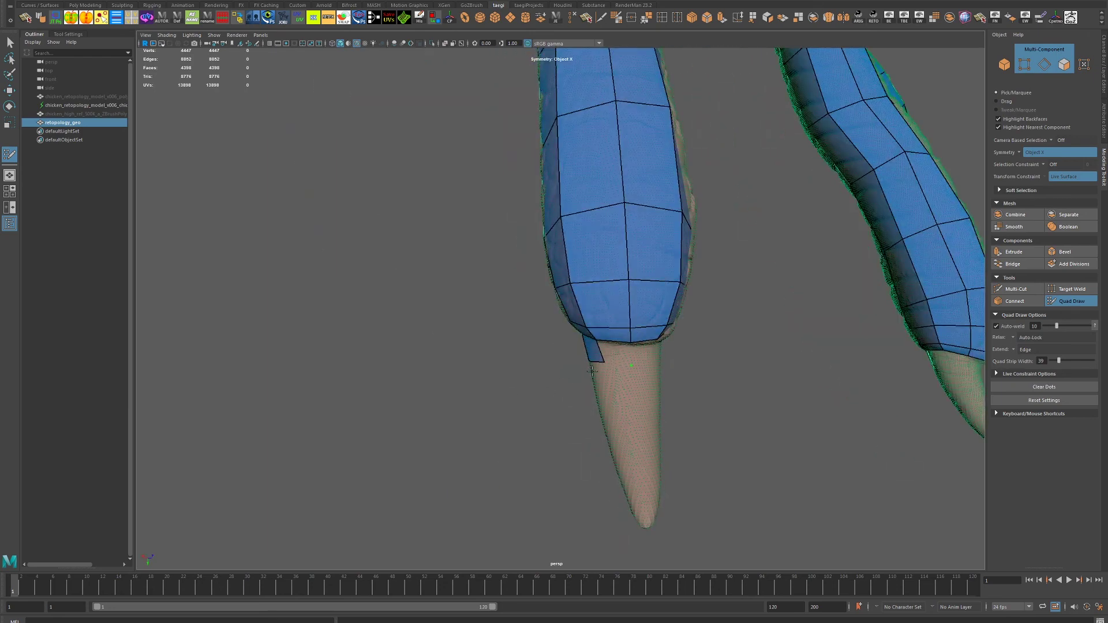
# - Add quads on each side of the toe bottom to fill its gaps
pyautogui.press('[')
pyautogui.click(717, 356)
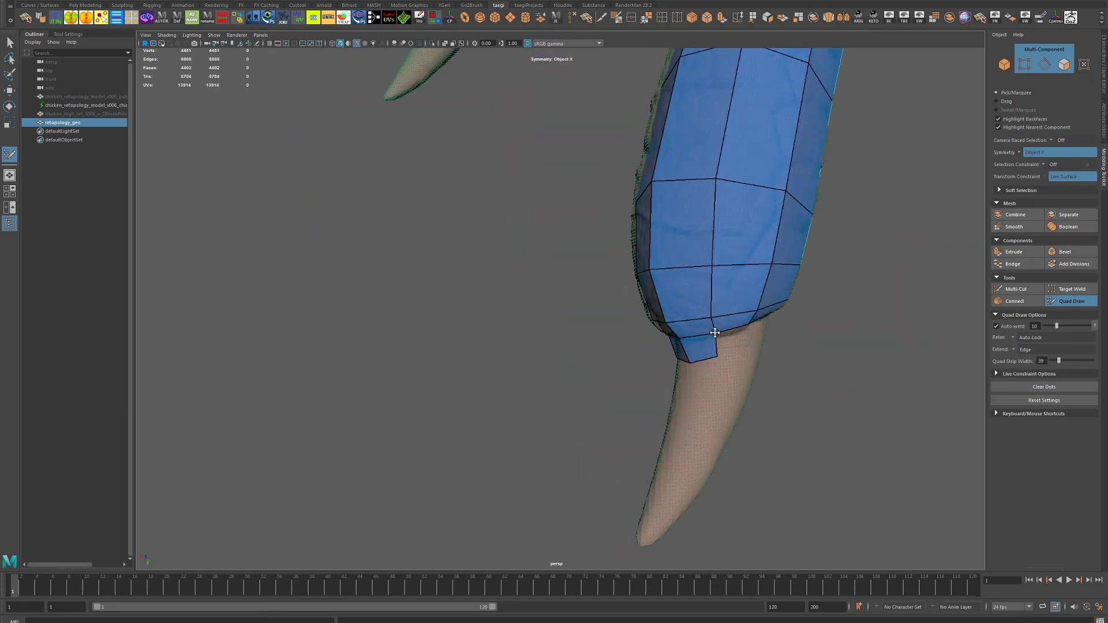
pyautogui.press('[')
pyautogui.press('[')
pyautogui.click(430, 355)
pyautogui.press('[')
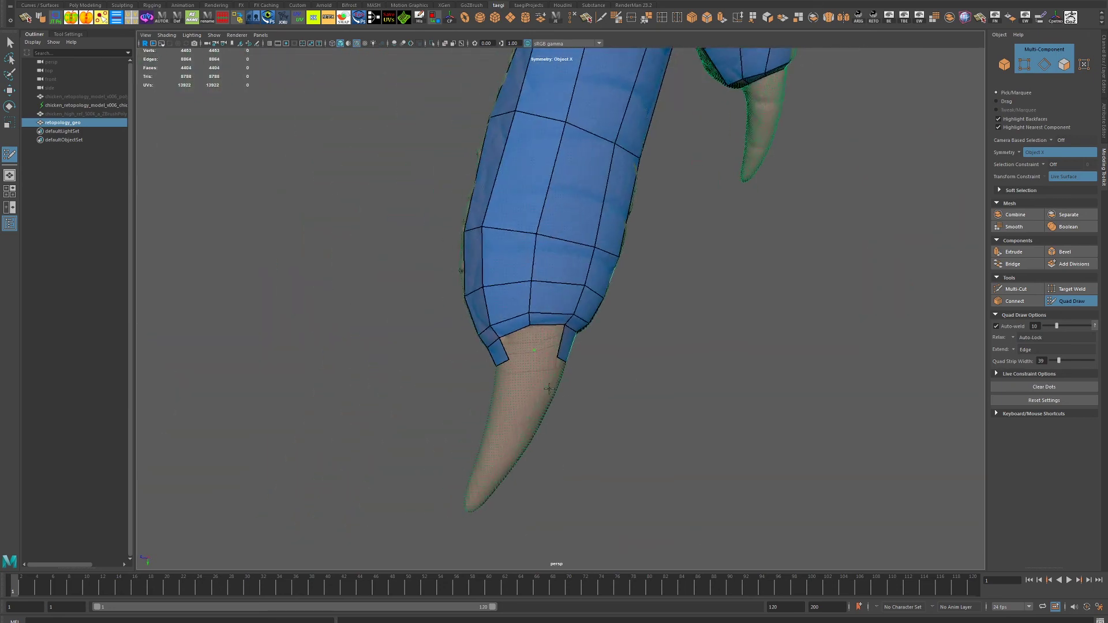
pyautogui.click(545, 343)
pyautogui.press('[')
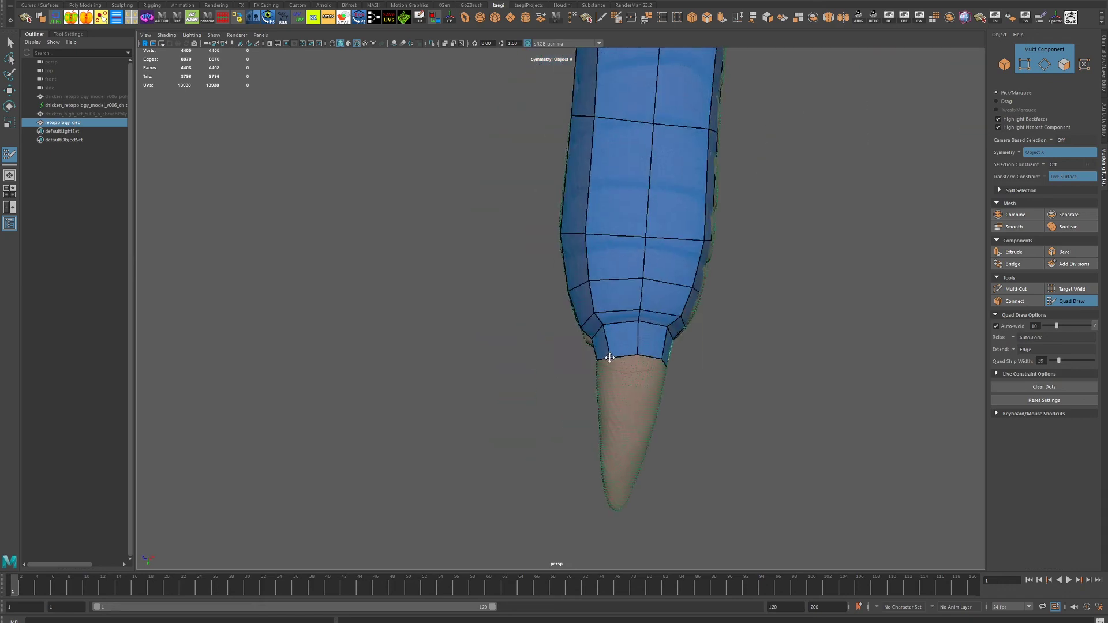
pyautogui.press('[')
pyautogui.press('[')
pyautogui.press('[')
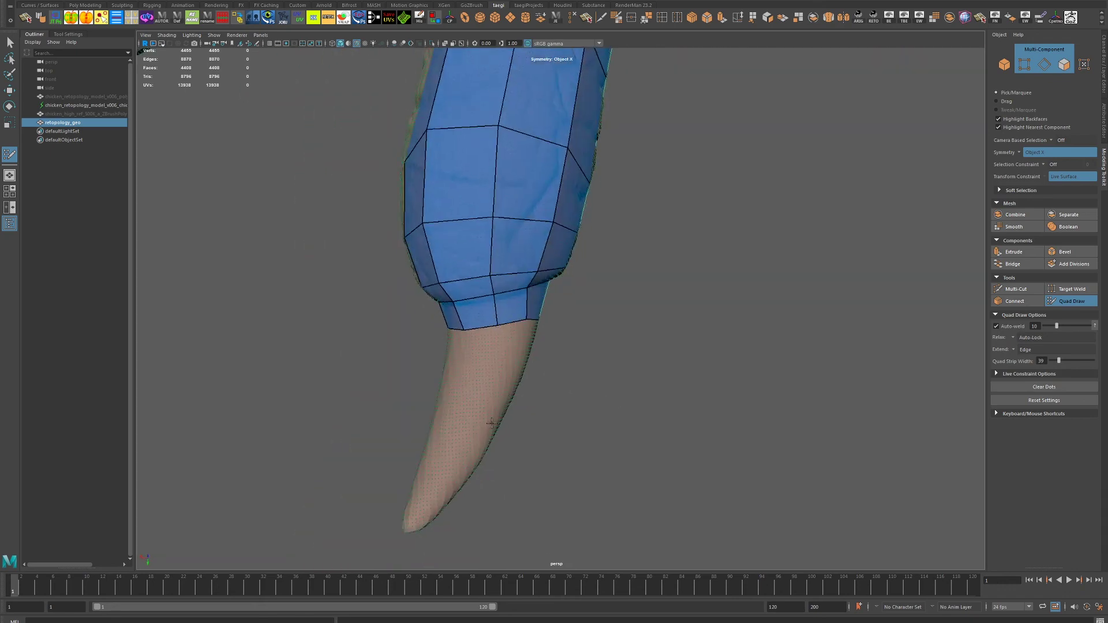
pyautogui.press('[')
pyautogui.press('[')
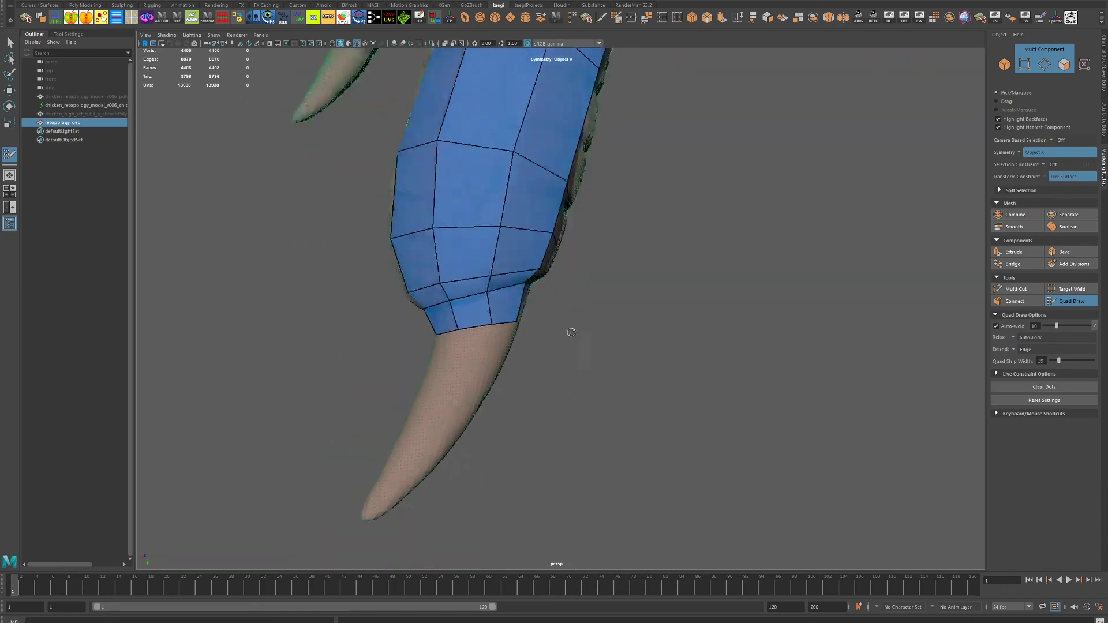
pyautogui.press('[')
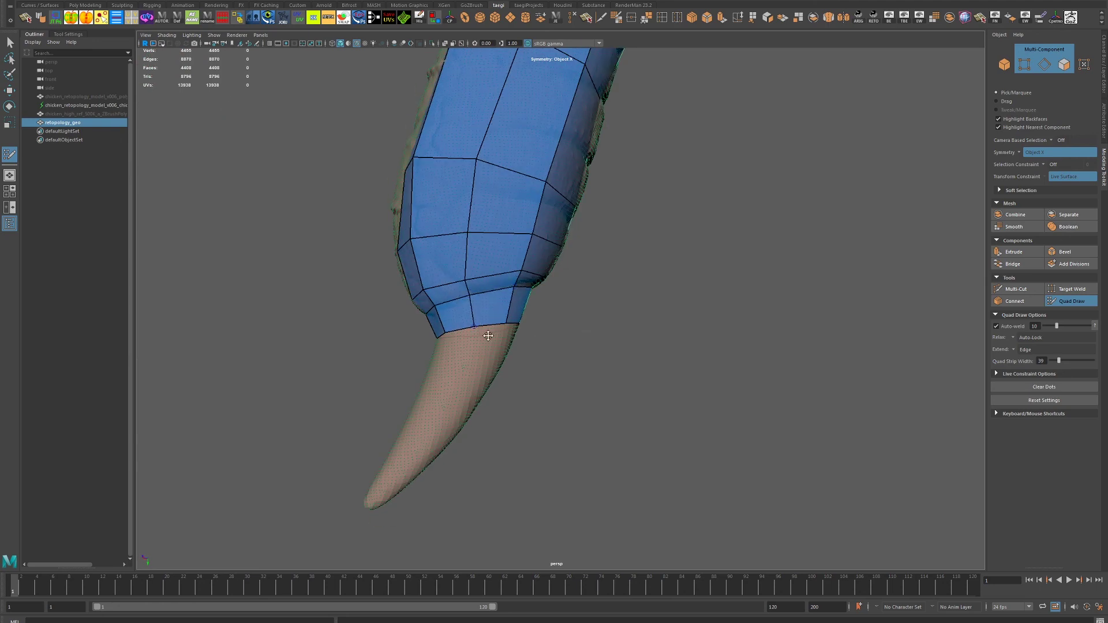
pyautogui.press('[')
pyautogui.press('[')
pyautogui.press('[')
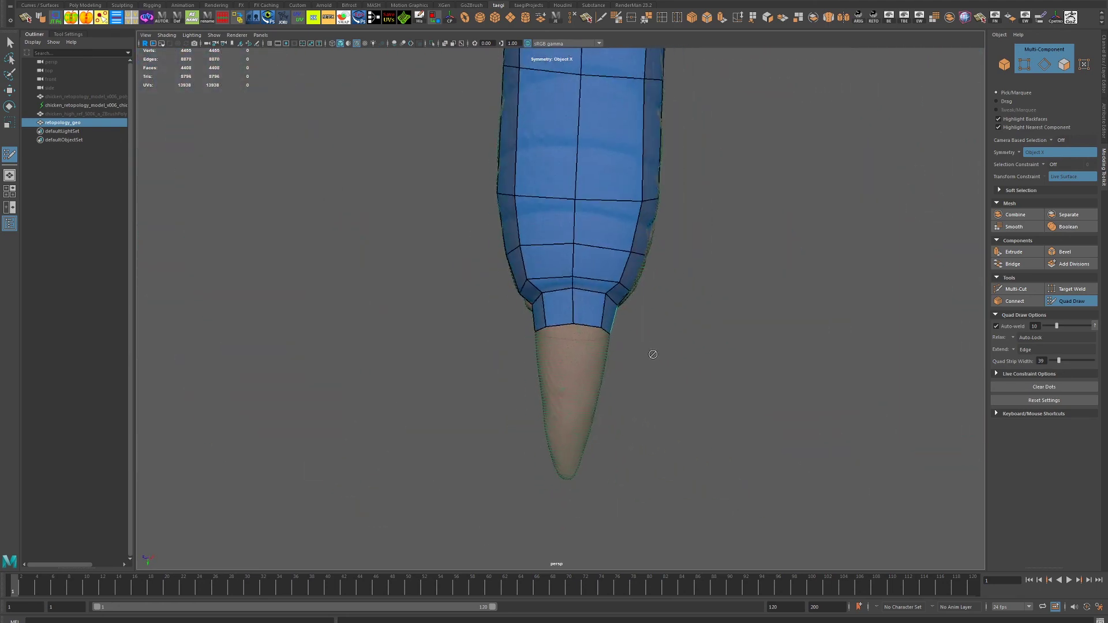
# - Place dots on the claw base and create quads below the toe and in its top gap
pyautogui.press('[')
pyautogui.press('[')
pyautogui.press('[')
pyautogui.click(563, 383)
pyautogui.click(549, 377)
pyautogui.click(523, 377)
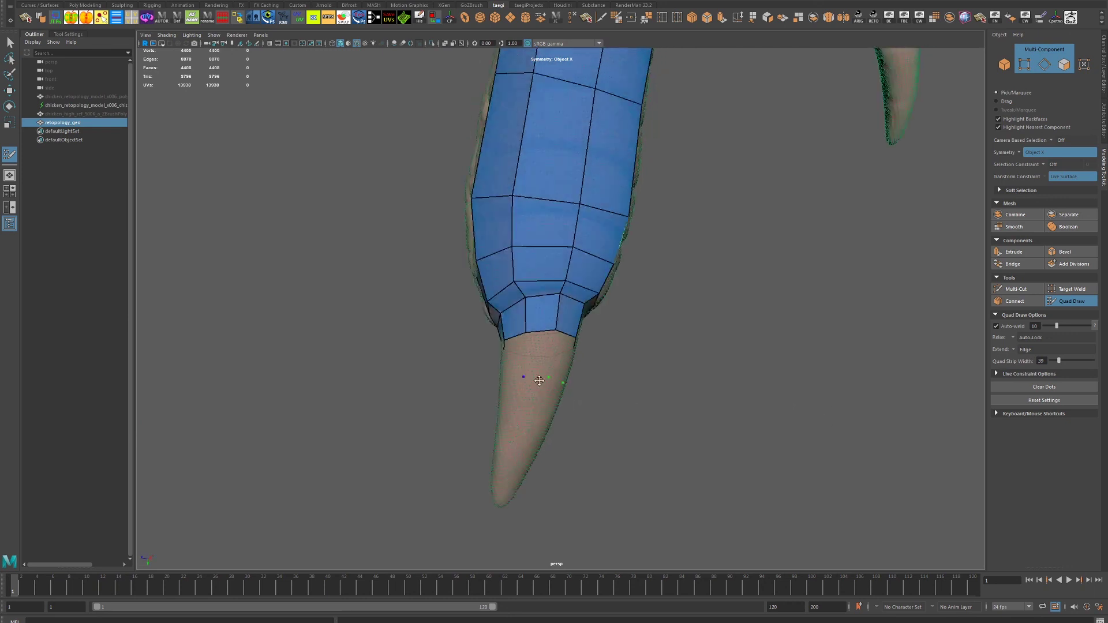
pyautogui.press('[')
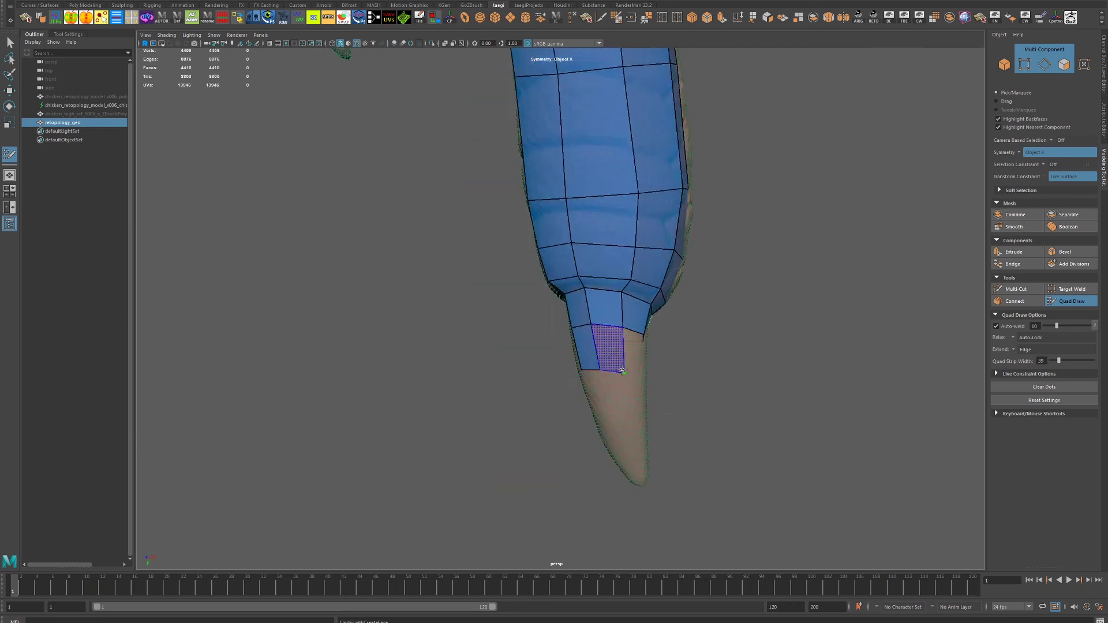
pyautogui.click(622, 370)
pyautogui.press('[')
pyautogui.press('[')
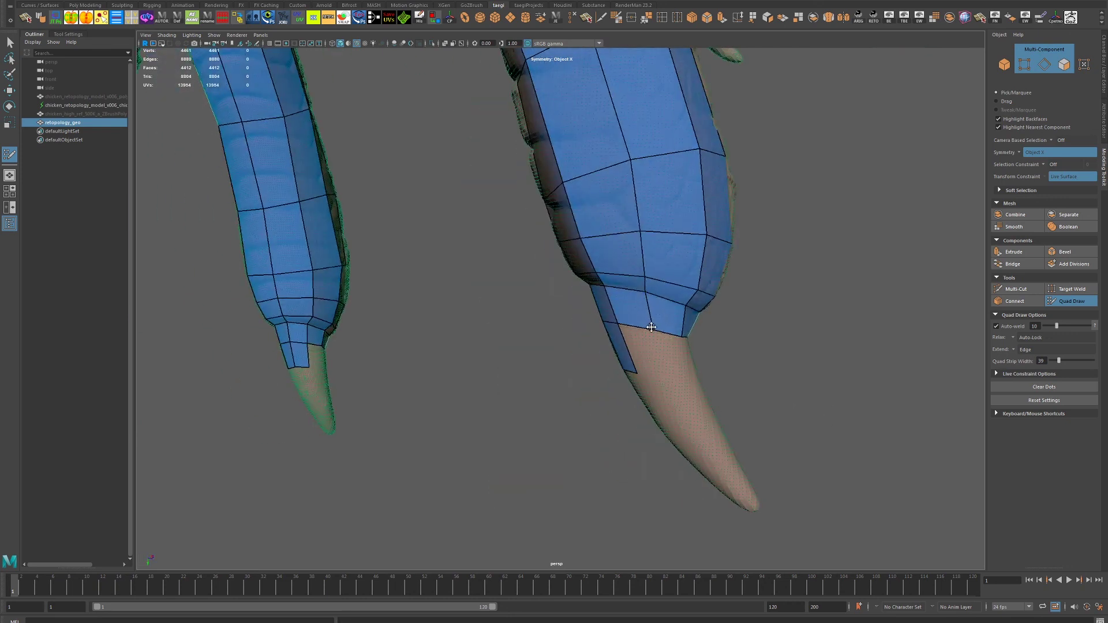
pyautogui.click(669, 372)
pyautogui.press('[')
pyautogui.press('[')
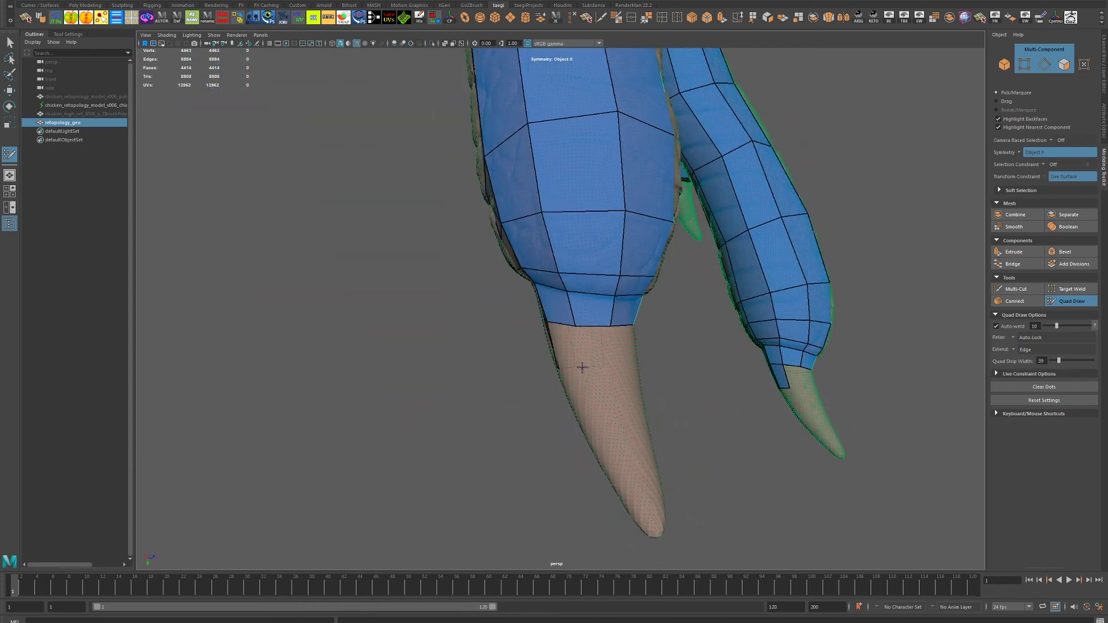
# - Complete the ring of quads around the toe's bottom strip
pyautogui.click(600, 345)
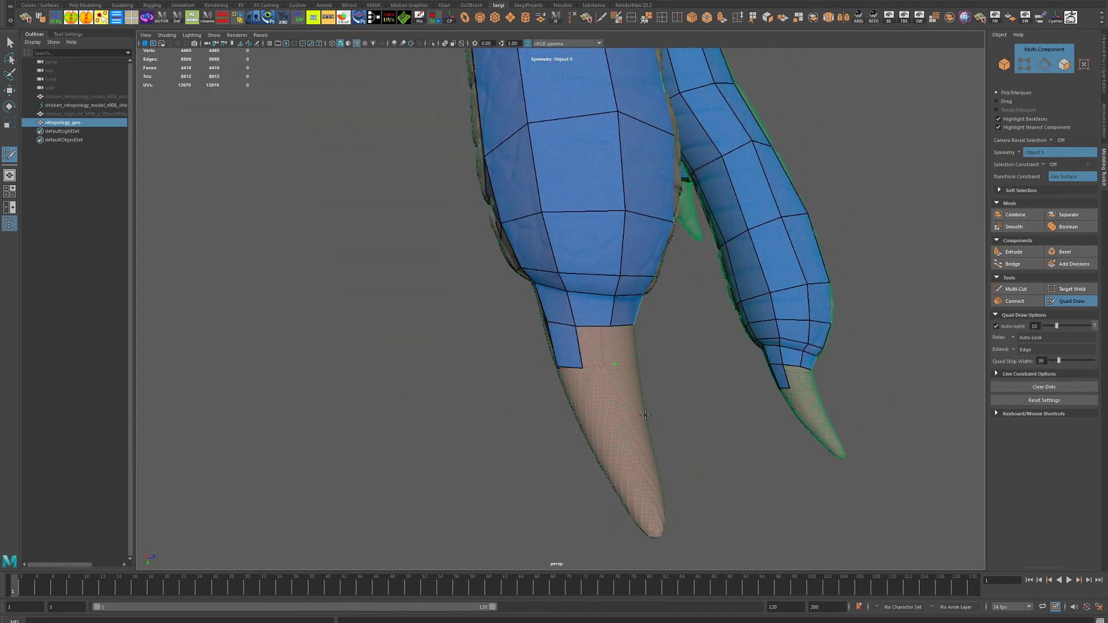
pyautogui.press('[')
pyautogui.click(565, 373)
pyautogui.press('[')
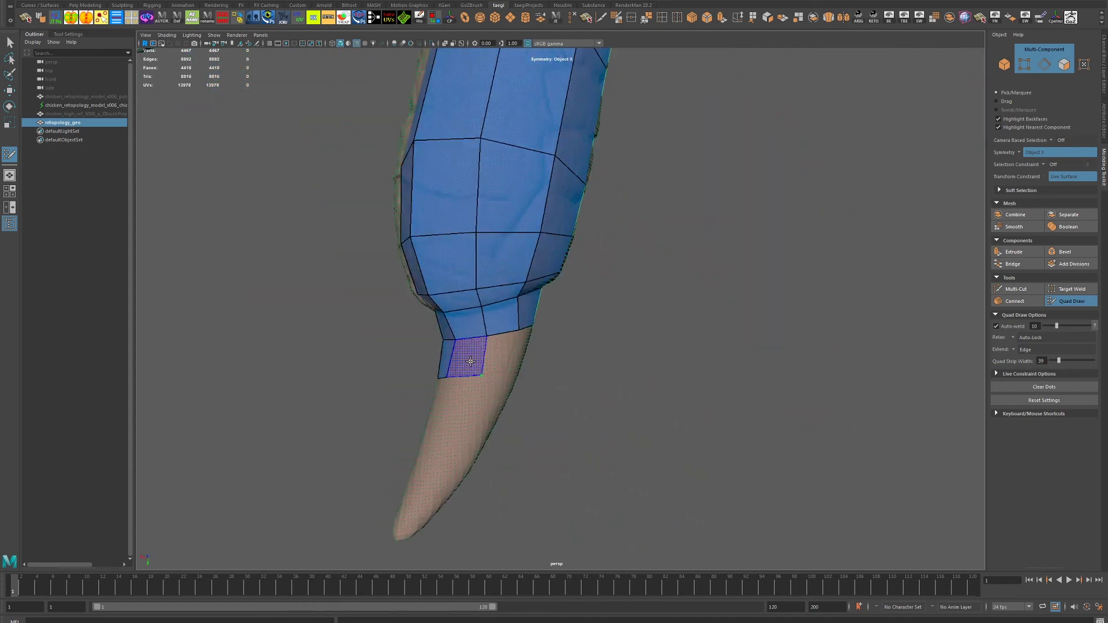
pyautogui.click(474, 377)
pyautogui.press('[')
pyautogui.click(456, 355)
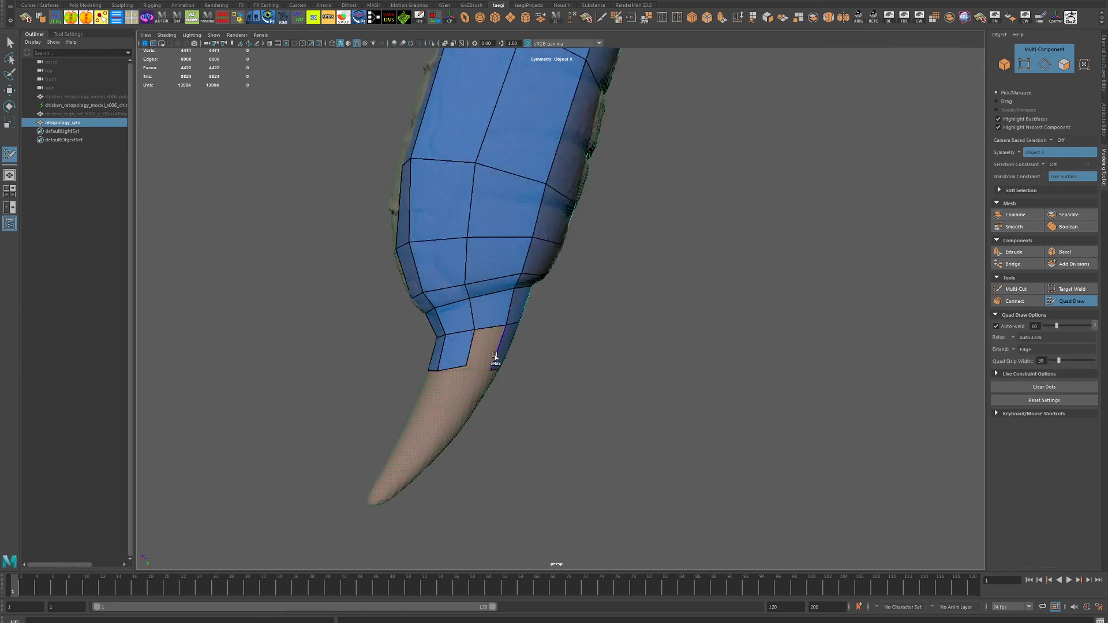
pyautogui.click(492, 357)
# - Ctrl+Shift-drag the toe's bottom border down the claw to extrude a tapering quad strip
pyautogui.moveTo(466, 373); pyautogui.dragTo(541, 440)
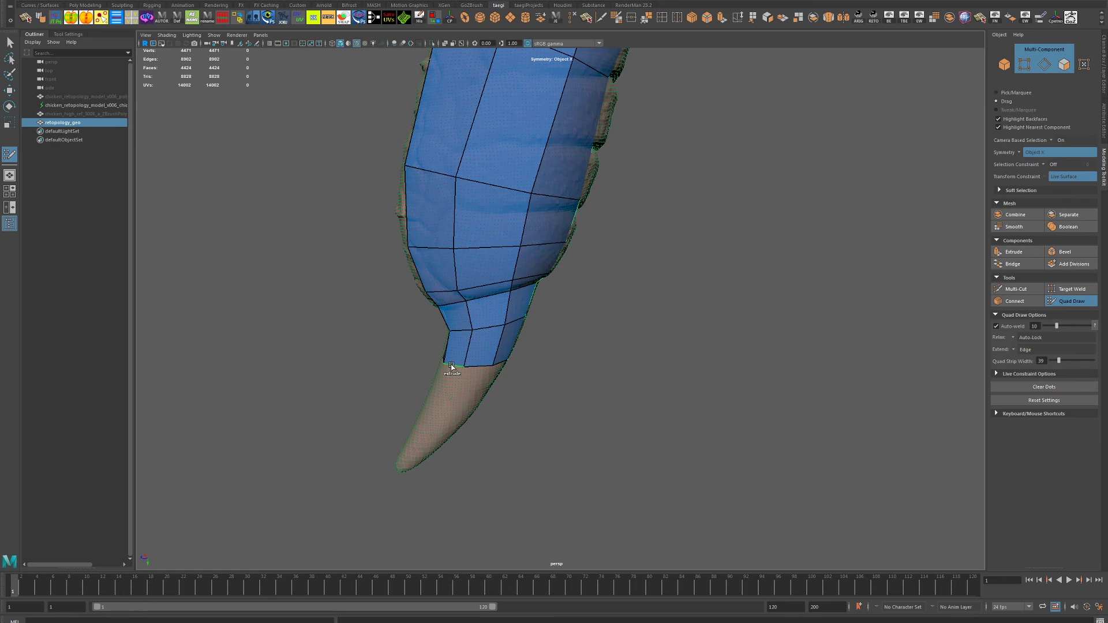
pyautogui.moveTo(452, 366); pyautogui.dragTo(664, 415)
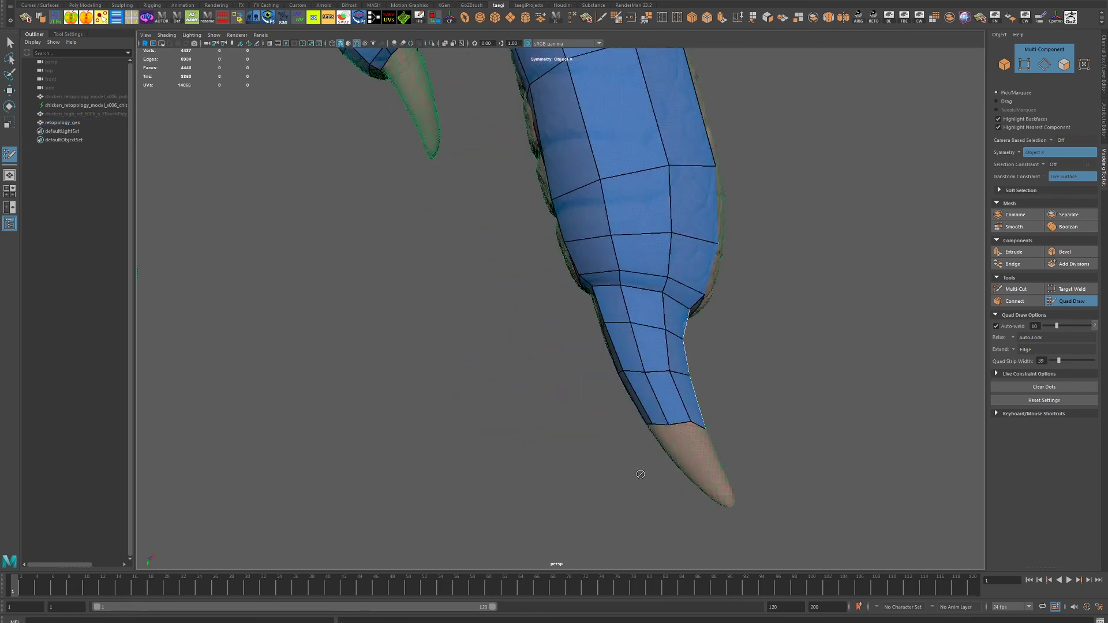
pyautogui.moveTo(641, 474); pyautogui.dragTo(595, 374)
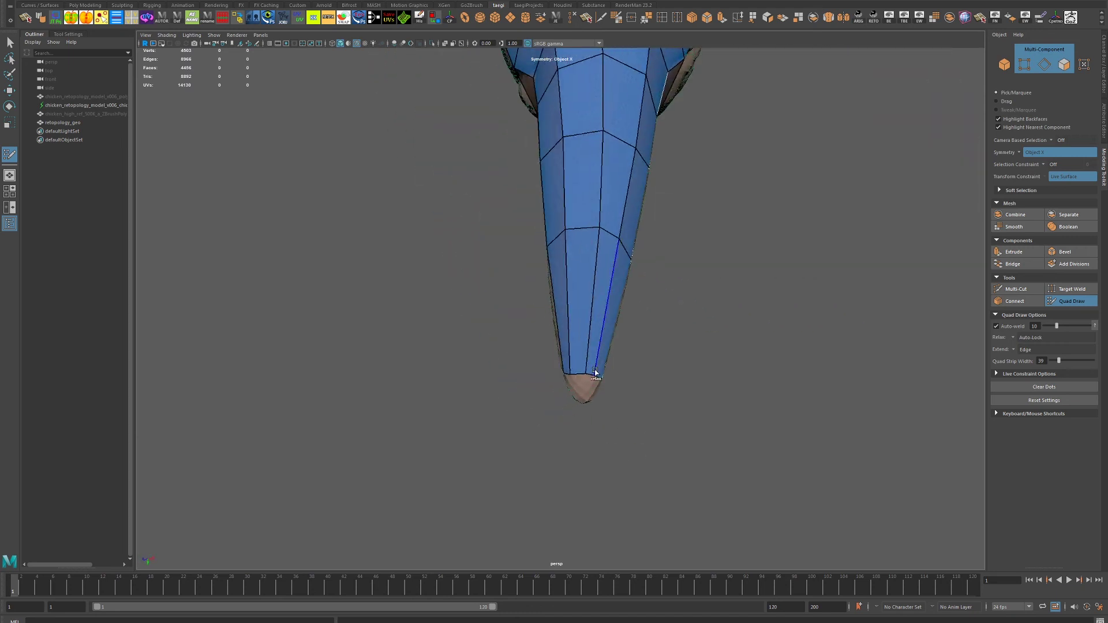
pyautogui.moveTo(727, 346); pyautogui.dragTo(634, 300)
pyautogui.moveTo(566, 334); pyautogui.dragTo(601, 366)
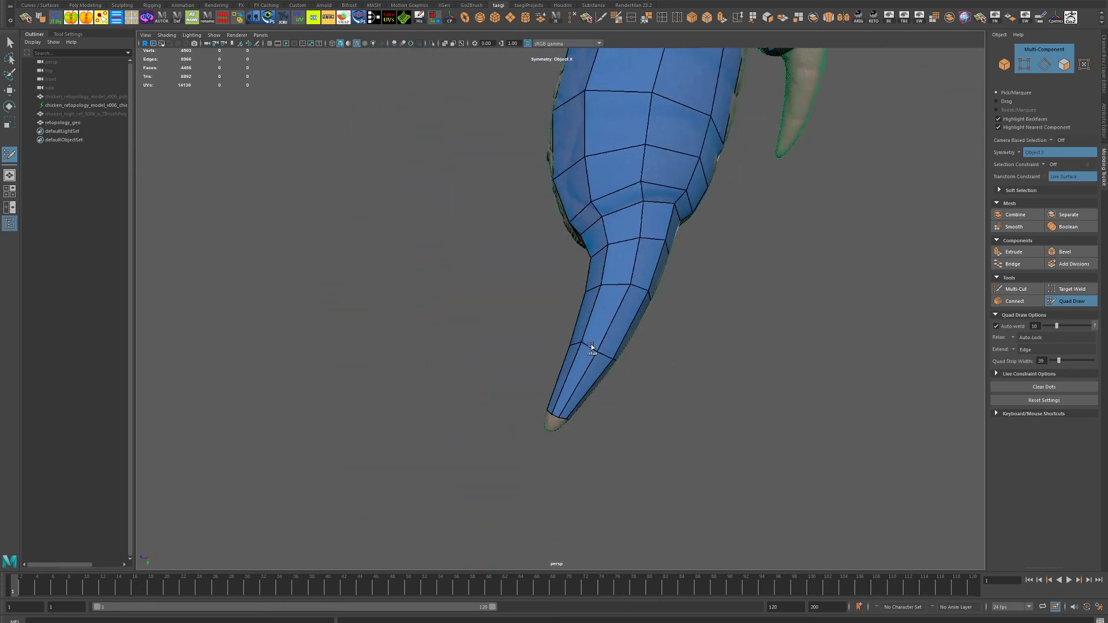
pyautogui.moveTo(600, 366); pyautogui.dragTo(707, 425)
pyautogui.moveTo(738, 370); pyautogui.dragTo(644, 340)
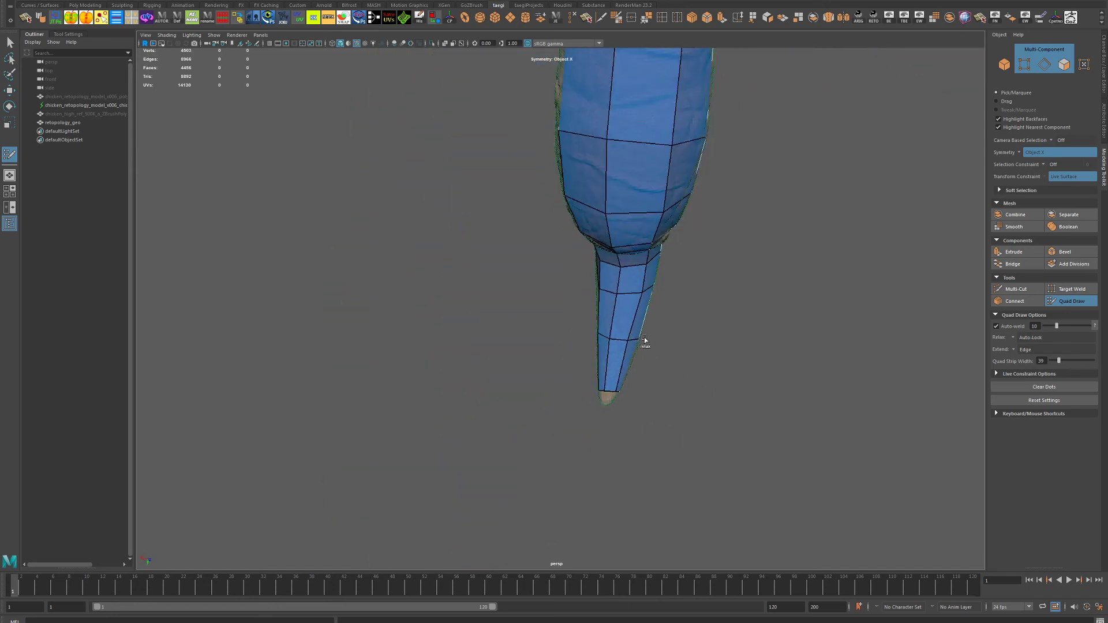
pyautogui.moveTo(707, 387); pyautogui.dragTo(493, 344)
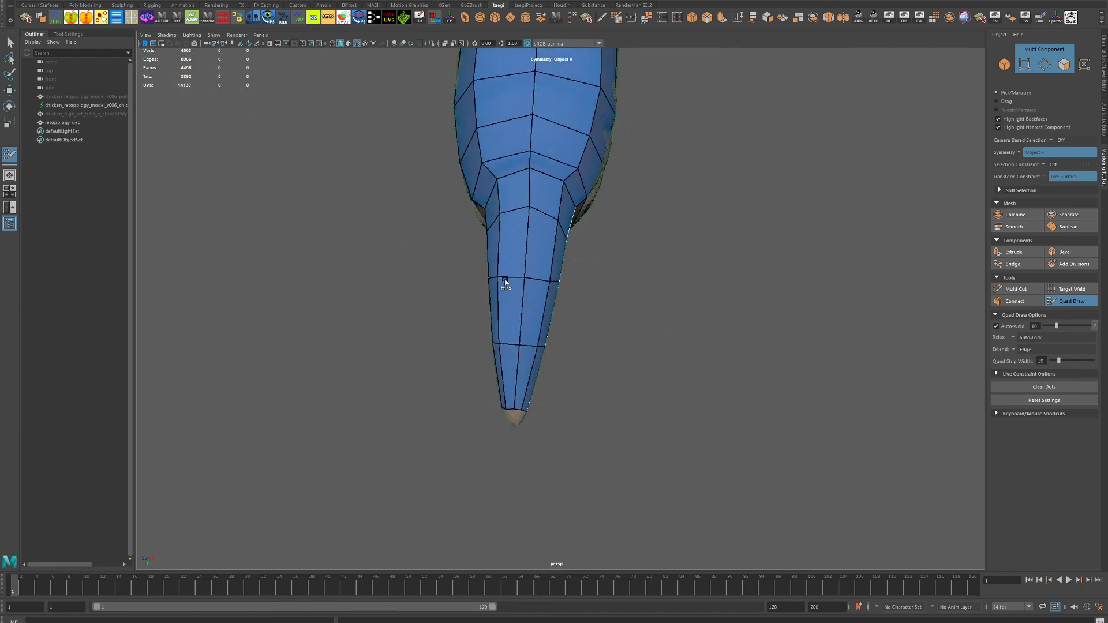
pyautogui.moveTo(496, 276); pyautogui.dragTo(502, 236)
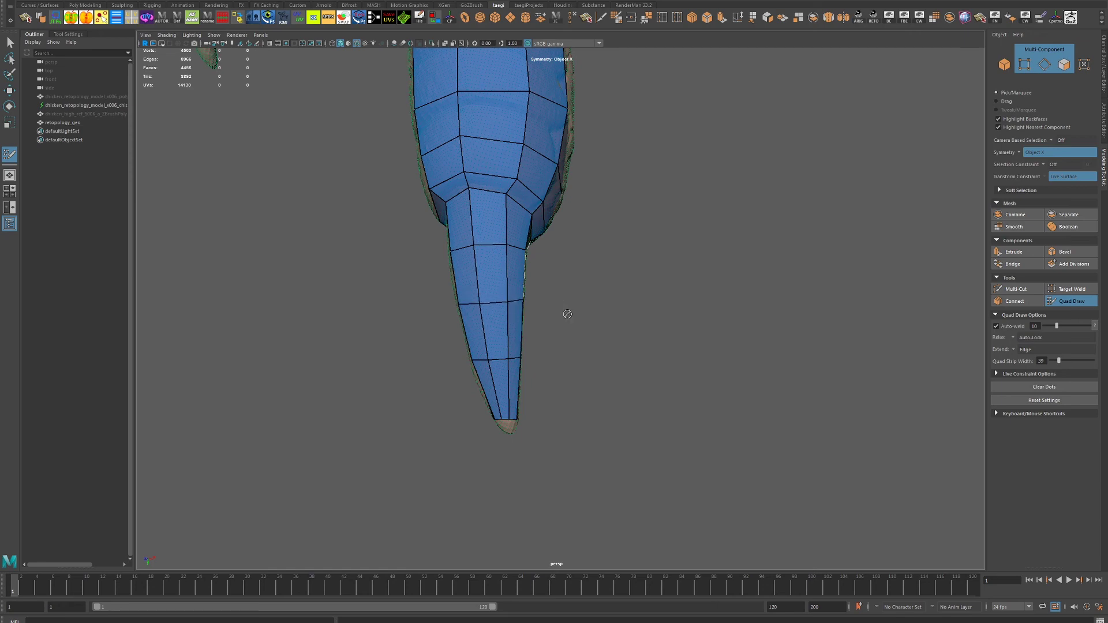
pyautogui.moveTo(568, 314); pyautogui.dragTo(457, 329)
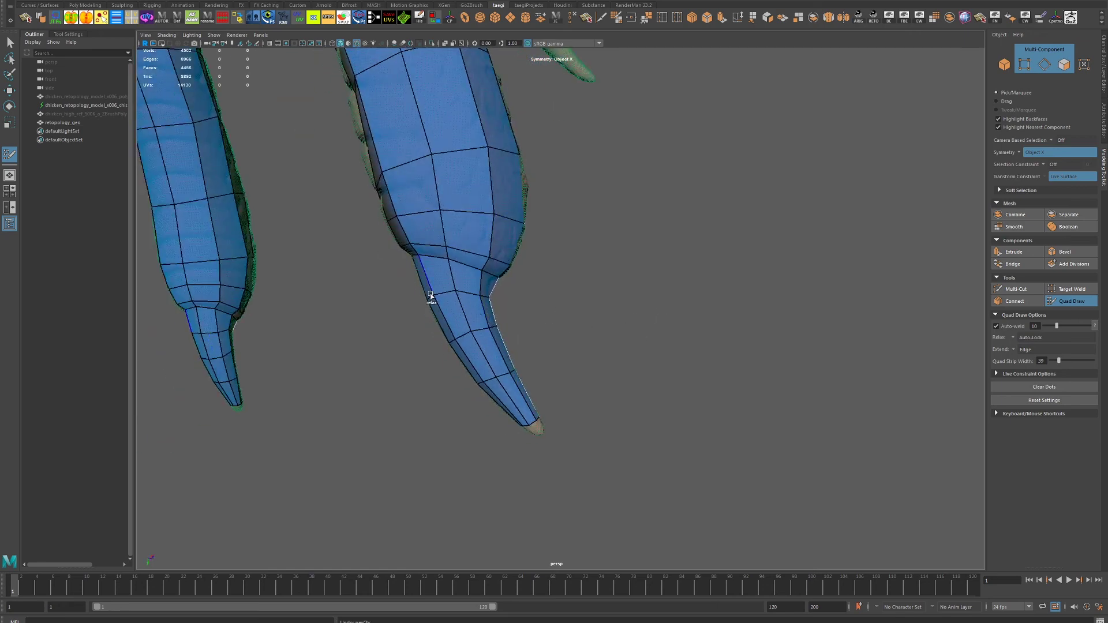
pyautogui.moveTo(453, 267); pyautogui.dragTo(451, 256)
pyautogui.moveTo(446, 246); pyautogui.dragTo(663, 322)
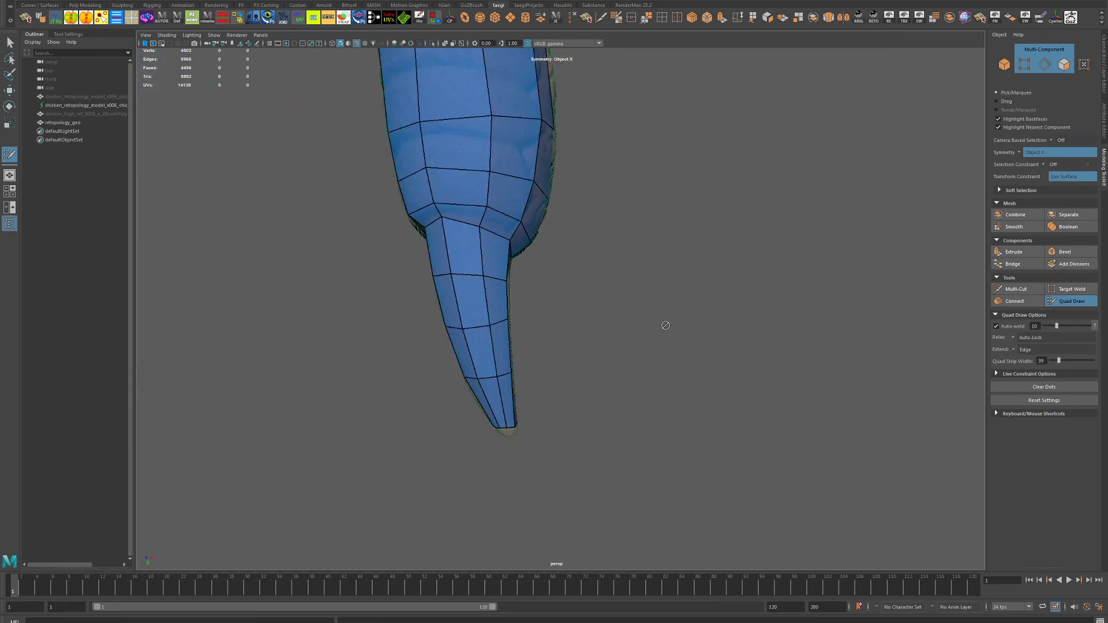
pyautogui.moveTo(663, 322); pyautogui.dragTo(697, 301)
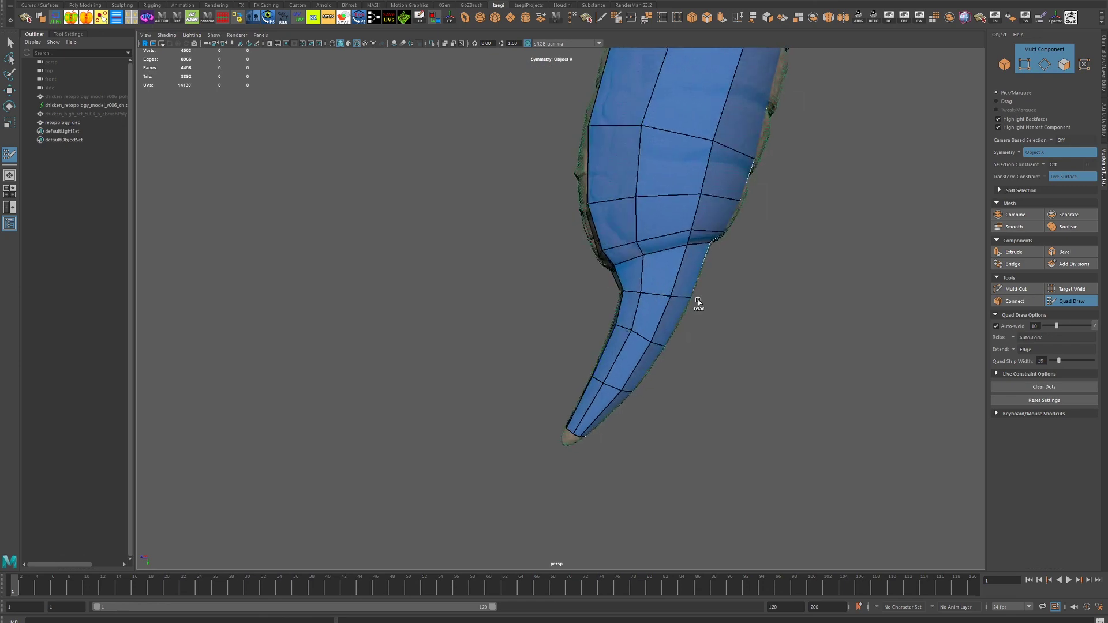
pyautogui.moveTo(619, 333); pyautogui.dragTo(486, 319)
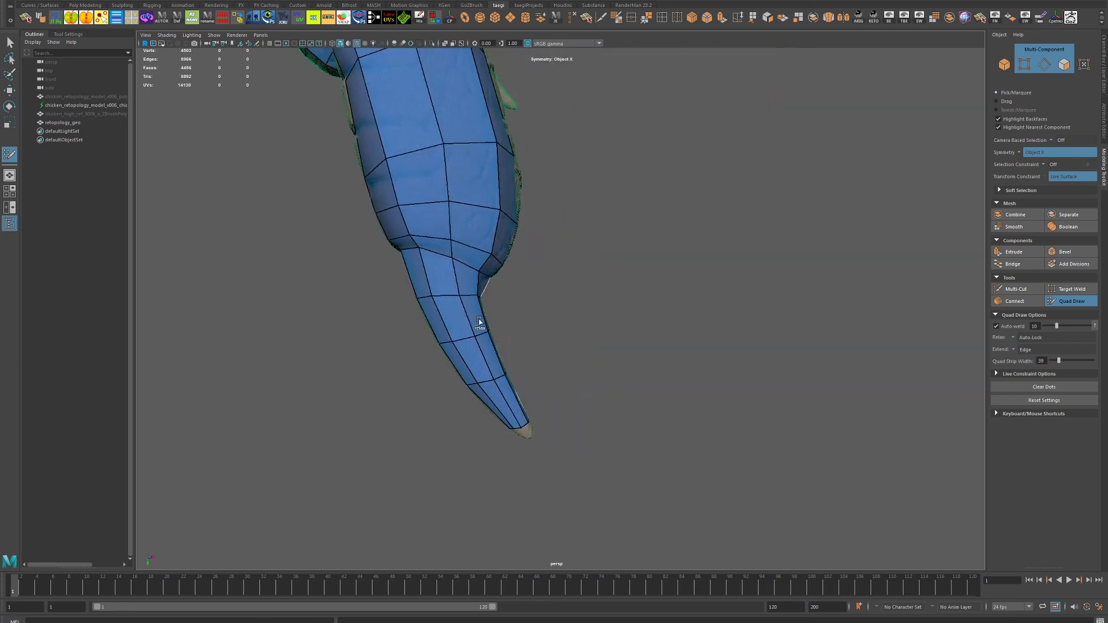
pyautogui.moveTo(696, 383); pyautogui.dragTo(590, 401)
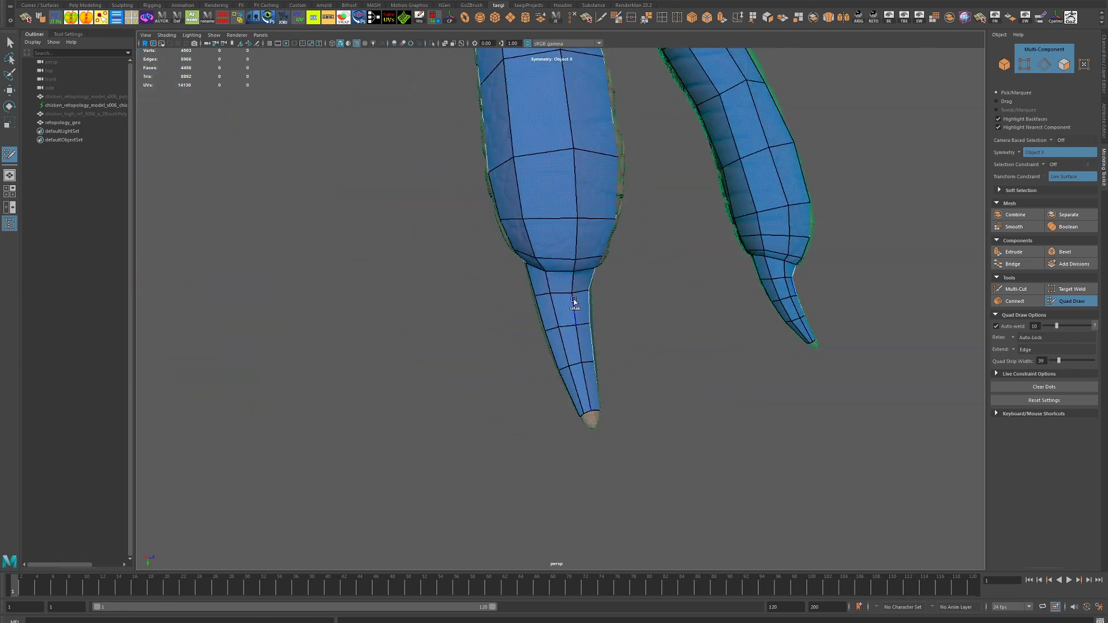
pyautogui.moveTo(691, 362); pyautogui.dragTo(680, 302)
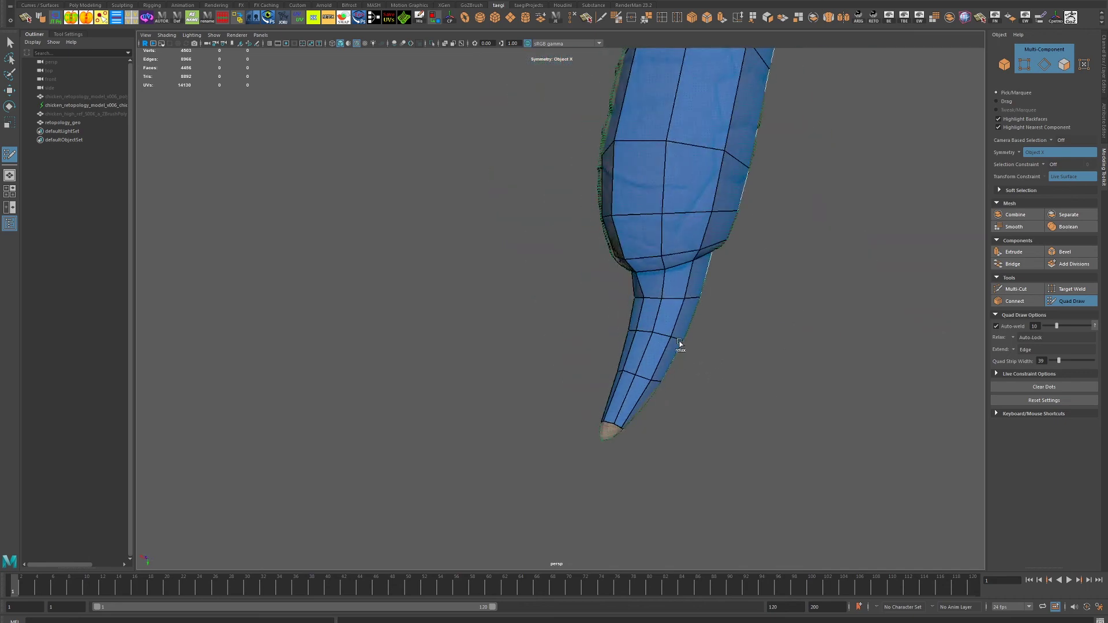
pyautogui.moveTo(751, 347); pyautogui.dragTo(718, 411)
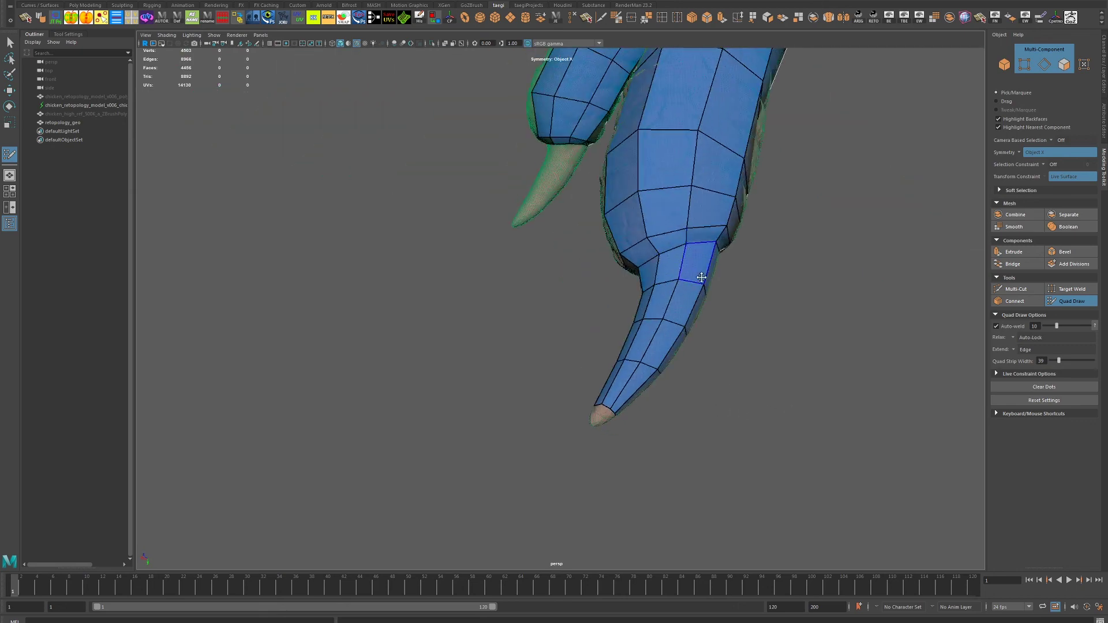
pyautogui.moveTo(698, 276); pyautogui.dragTo(616, 385)
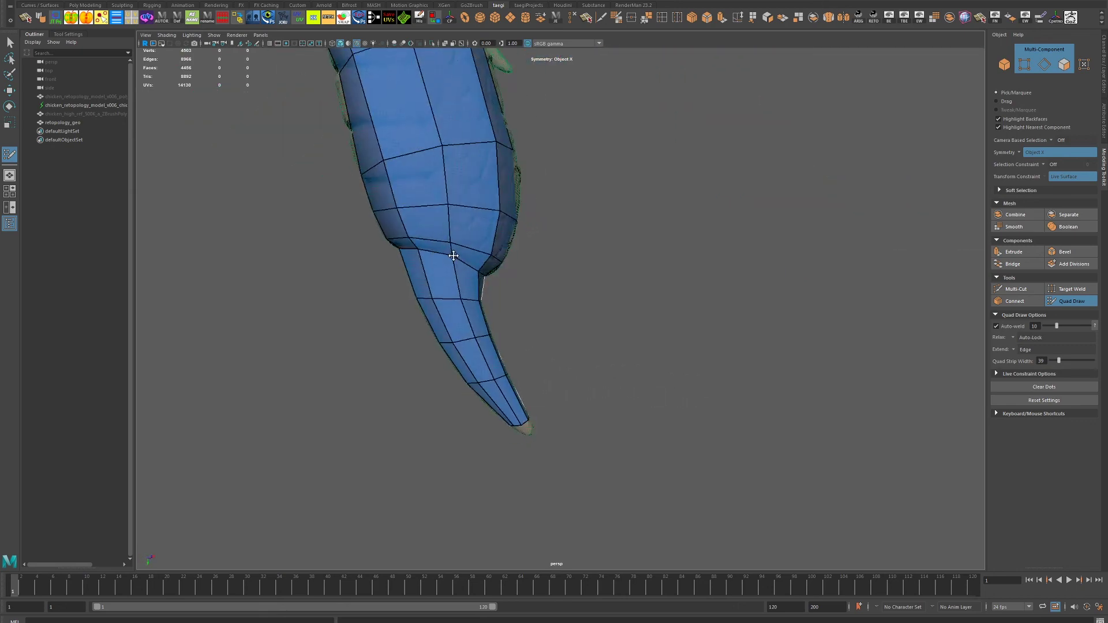
pyautogui.moveTo(453, 255); pyautogui.dragTo(707, 275)
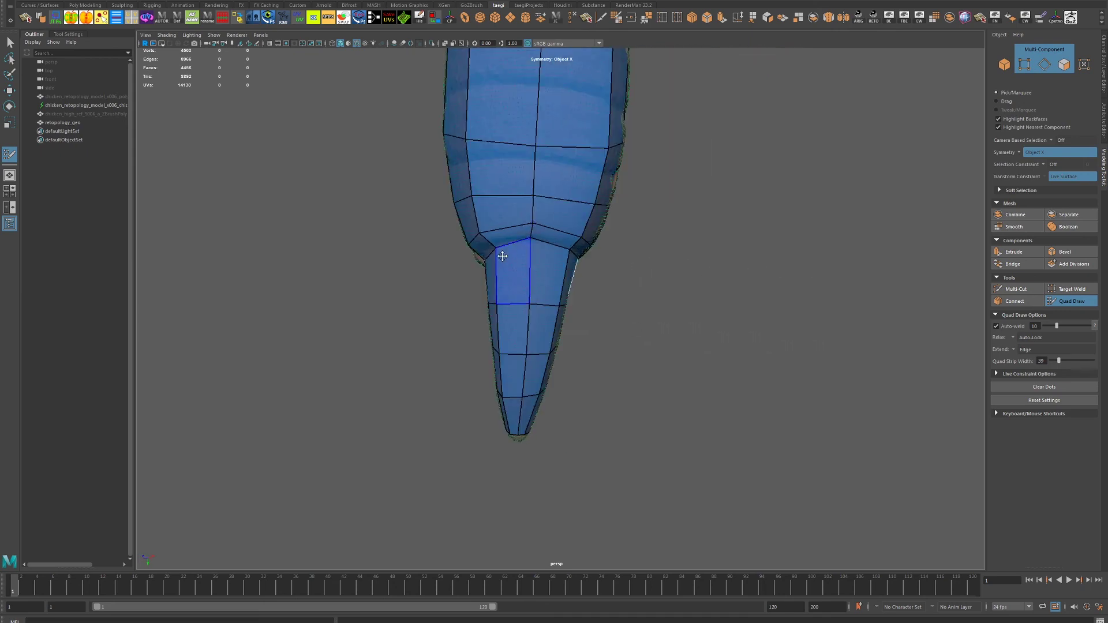
pyautogui.moveTo(502, 256); pyautogui.dragTo(623, 251)
pyautogui.moveTo(554, 288); pyautogui.dragTo(448, 238)
pyautogui.moveTo(518, 262); pyautogui.dragTo(657, 303)
pyautogui.moveTo(610, 332); pyautogui.dragTo(584, 330)
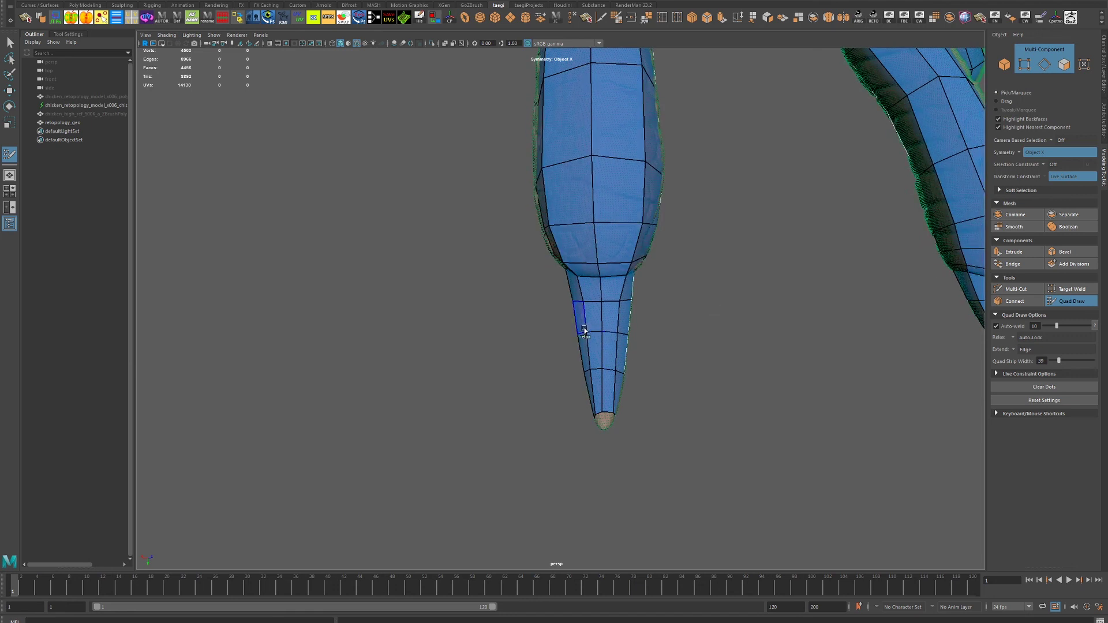
pyautogui.moveTo(692, 353); pyautogui.dragTo(668, 298)
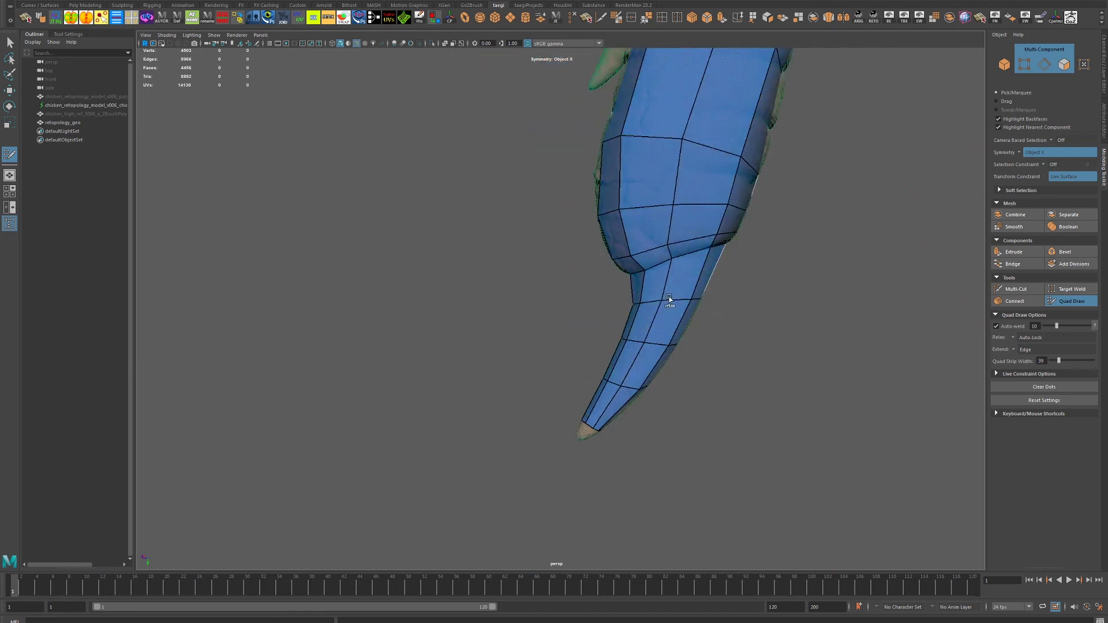
pyautogui.moveTo(686, 346); pyautogui.dragTo(570, 295)
pyautogui.moveTo(509, 320); pyautogui.dragTo(532, 371)
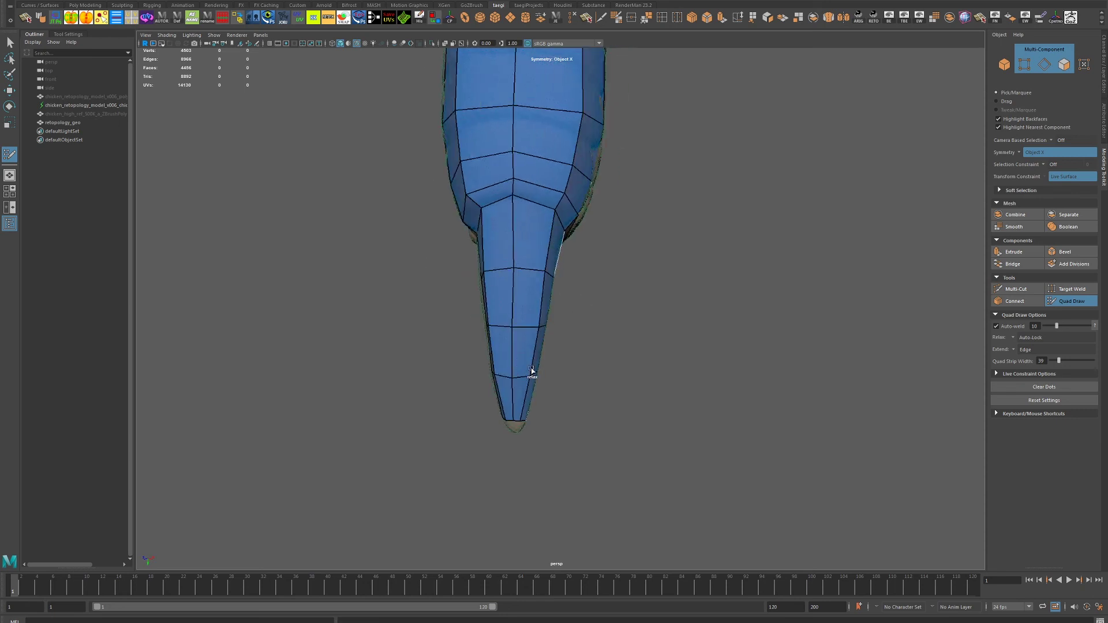
pyautogui.moveTo(517, 279); pyautogui.dragTo(501, 373)
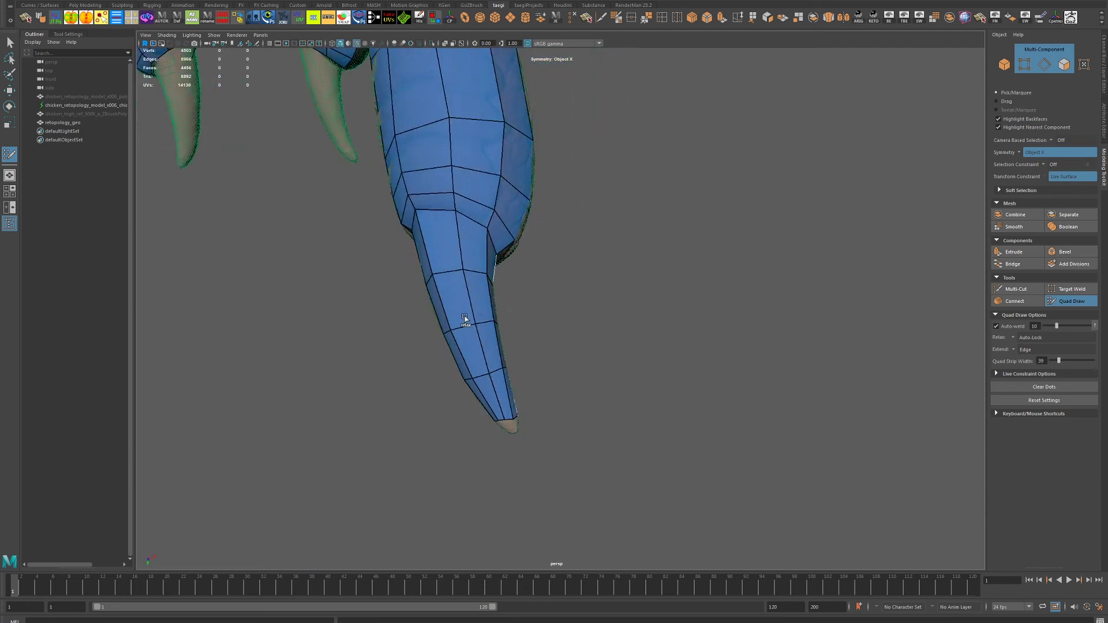
pyautogui.moveTo(465, 318); pyautogui.dragTo(436, 293)
pyautogui.moveTo(540, 335); pyautogui.dragTo(668, 304)
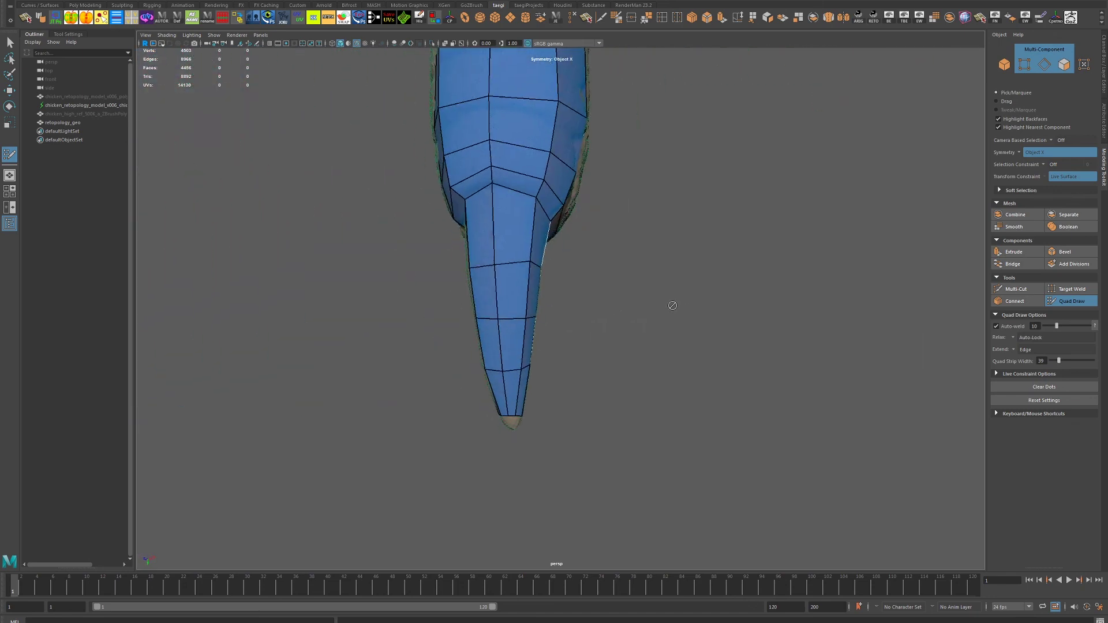
pyautogui.moveTo(473, 269); pyautogui.dragTo(670, 304)
pyautogui.moveTo(669, 402); pyautogui.dragTo(579, 368)
pyautogui.moveTo(679, 302); pyautogui.dragTo(455, 302)
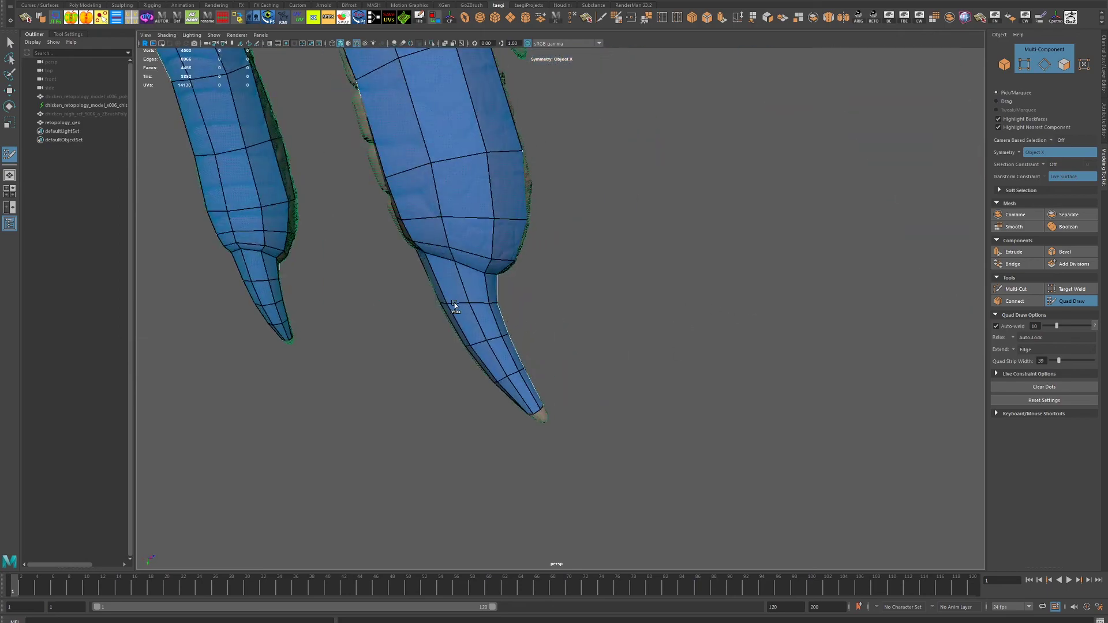
pyautogui.moveTo(663, 365); pyautogui.dragTo(653, 338)
# - Orbit to the open claw tip and fill its hole with a first Quad Draw attempt
pyautogui.scroll(3)
pyautogui.scroll(-3)
pyautogui.scroll(3)
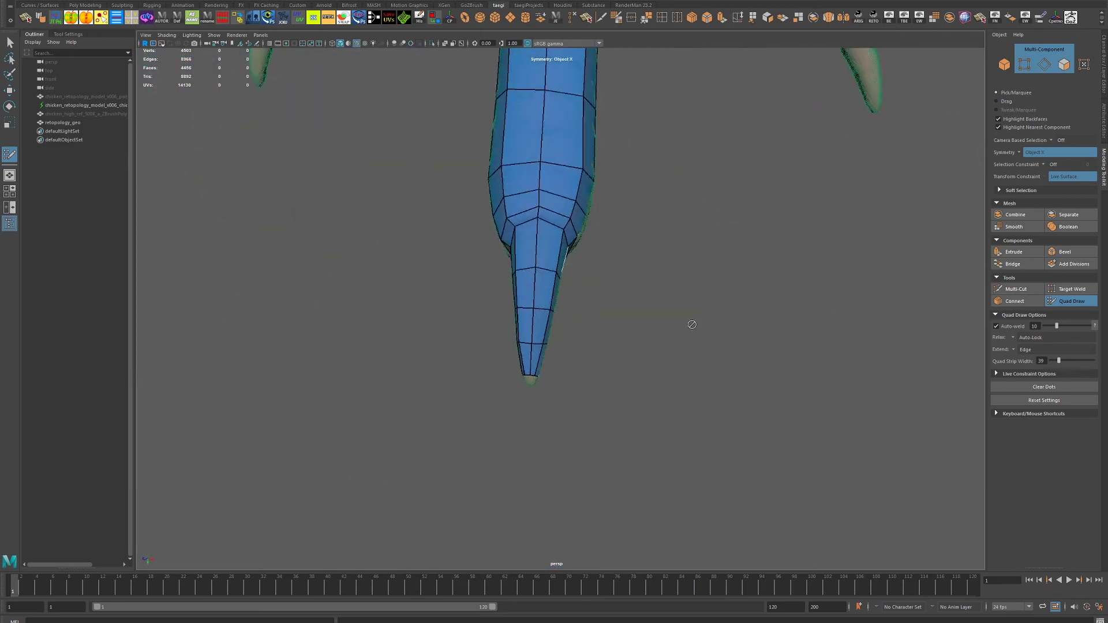
pyautogui.scroll(3)
pyautogui.moveTo(680, 384); pyautogui.dragTo(733, 288)
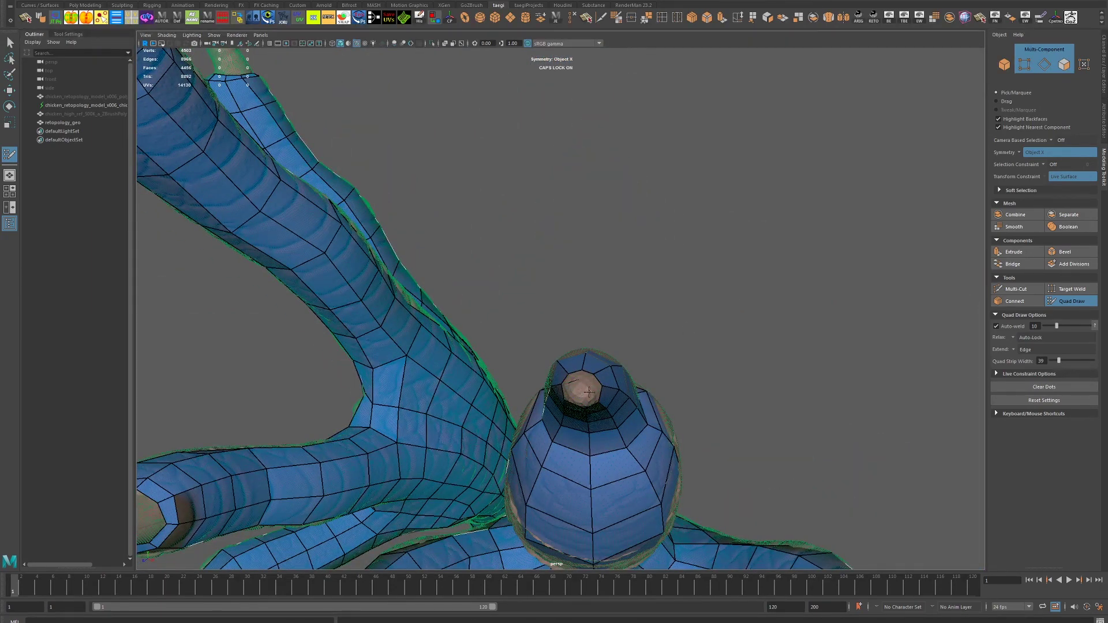
pyautogui.moveTo(715, 355); pyautogui.dragTo(770, 341)
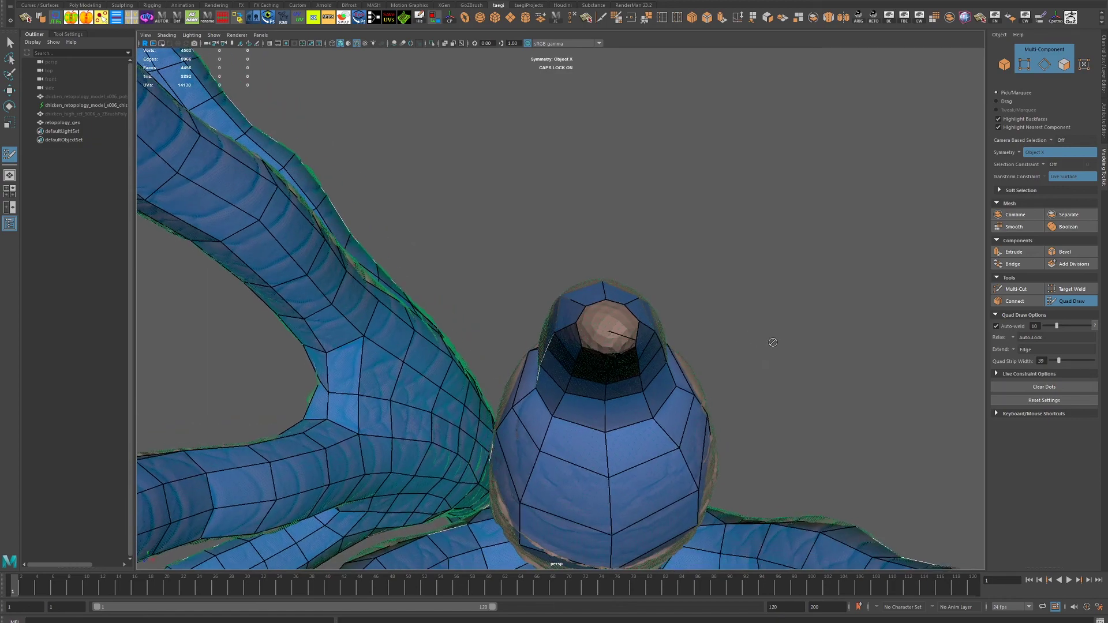
pyautogui.scroll(3)
pyautogui.scroll(-3)
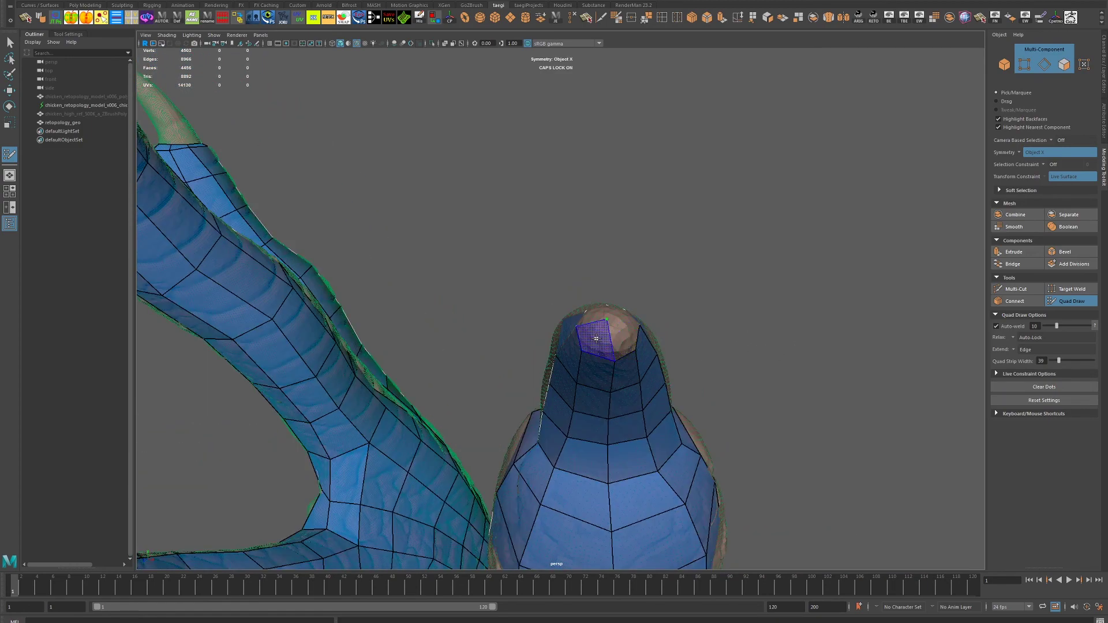
pyautogui.click(607, 333)
pyautogui.moveTo(607, 333); pyautogui.dragTo(725, 397)
pyautogui.click(621, 313)
pyautogui.moveTo(607, 324); pyautogui.dragTo(802, 338)
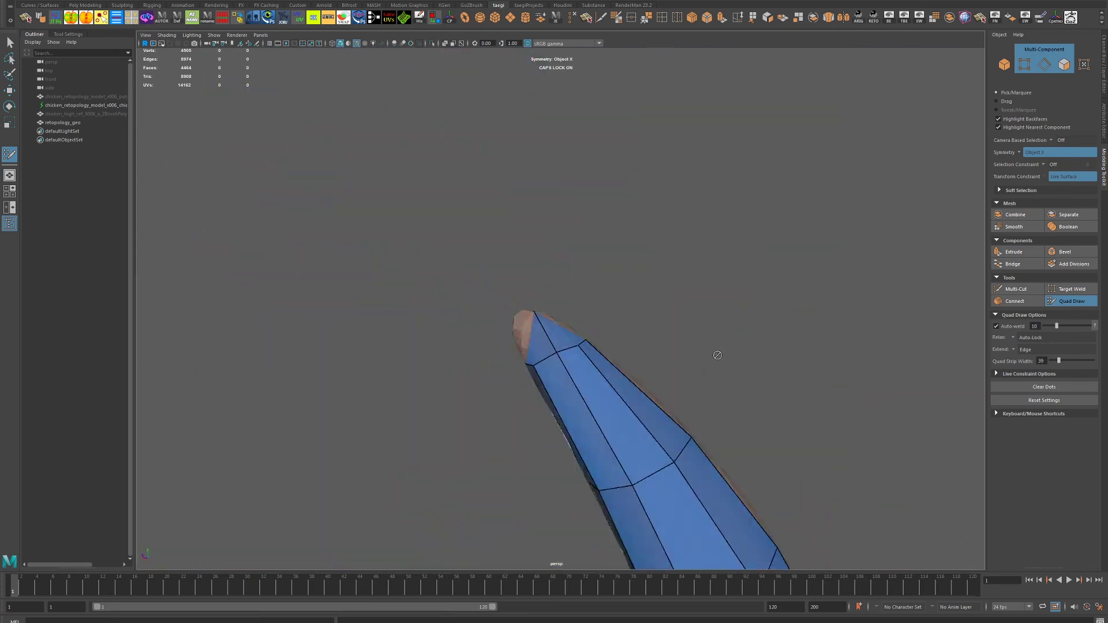
# - Undo the vertex tweak and triangle face, then cap the claw tip with four quads
pyautogui.hotkey('ctrl', 'z')
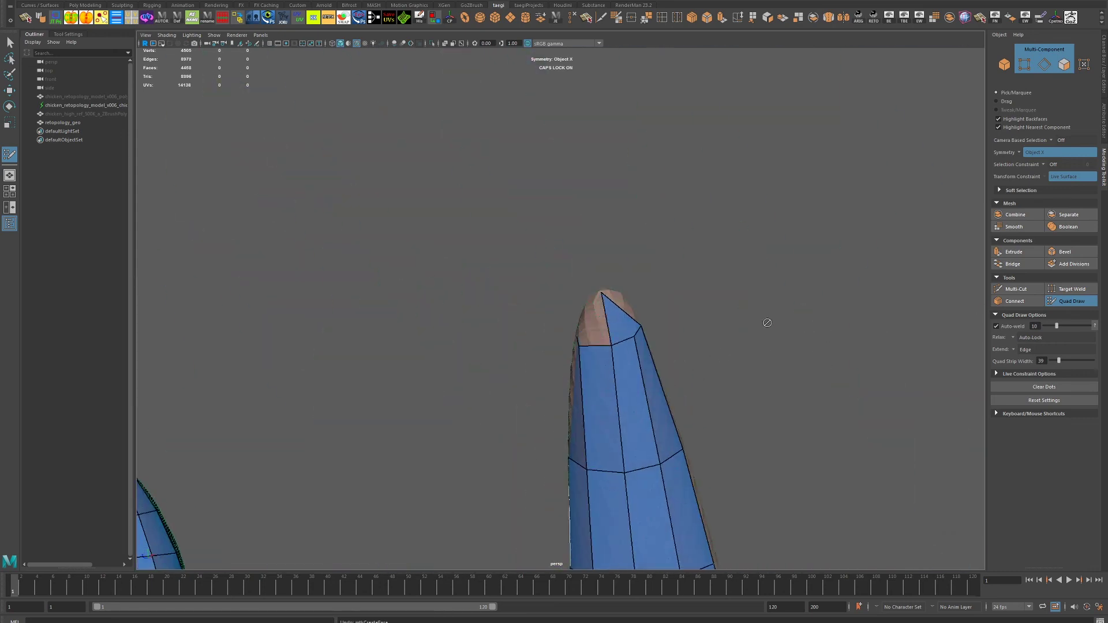
pyautogui.hotkey('ctrl', 'z')
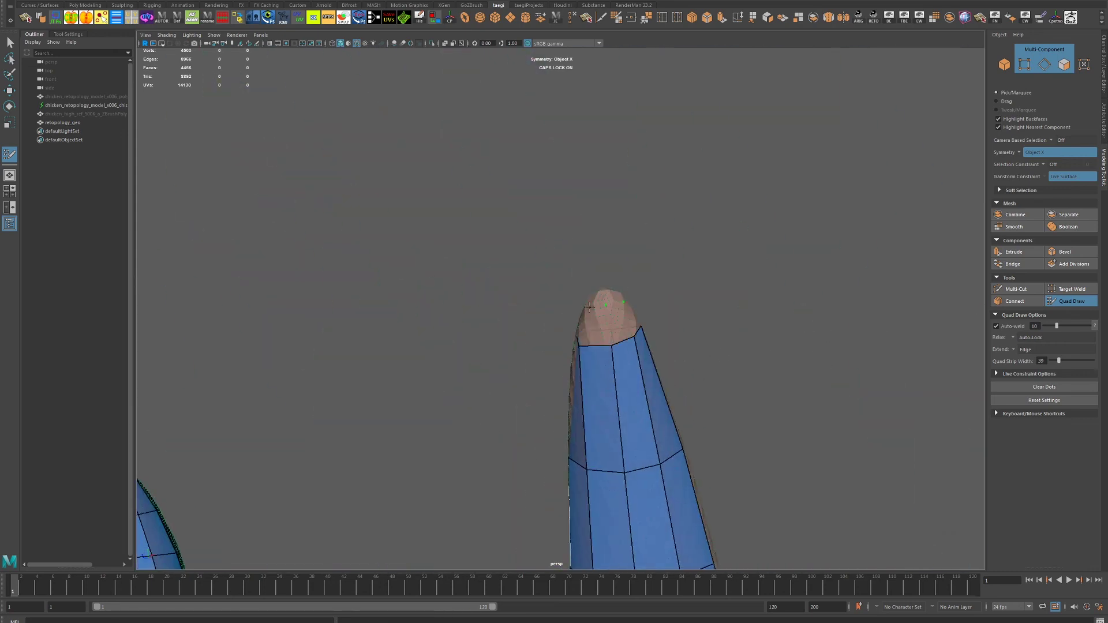
pyautogui.click(598, 332)
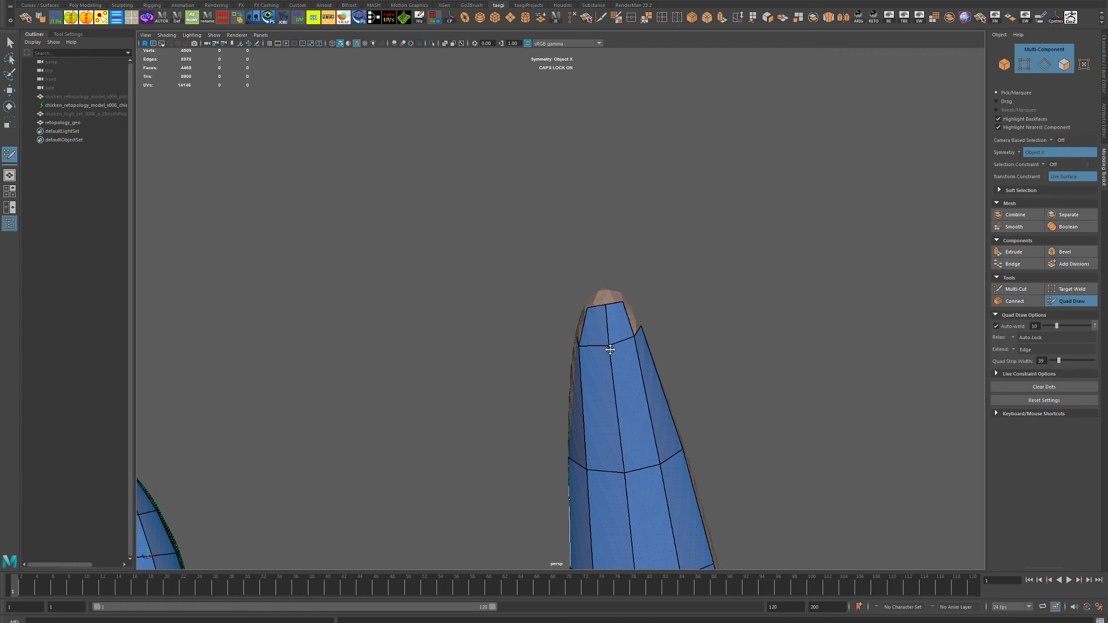
pyautogui.moveTo(614, 306); pyautogui.dragTo(534, 334)
pyautogui.click(533, 335)
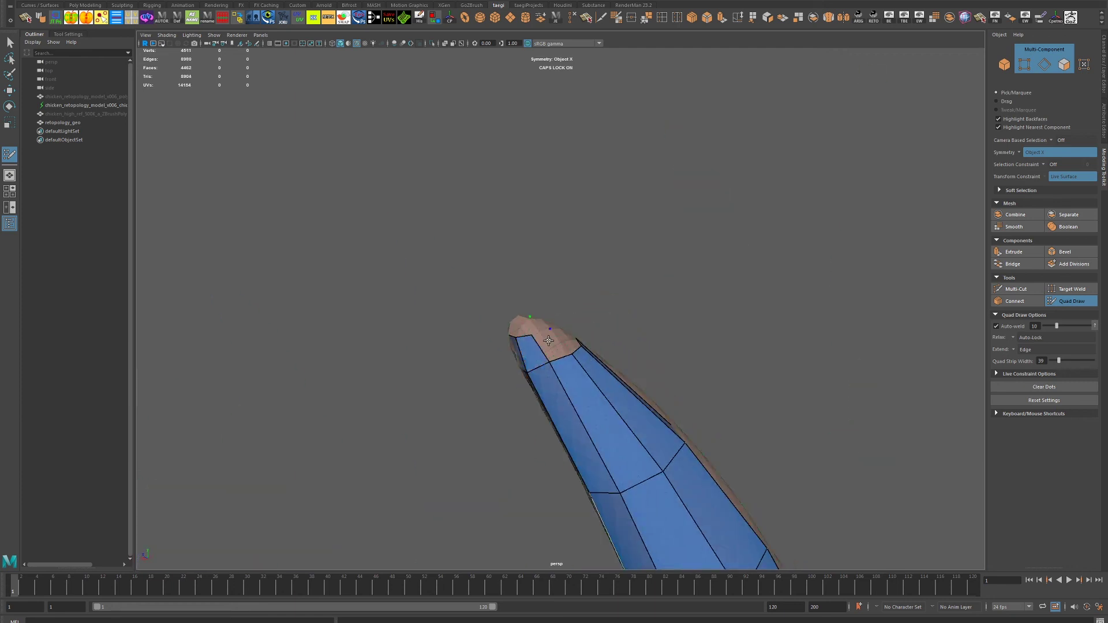
pyautogui.moveTo(529, 330); pyautogui.dragTo(549, 355)
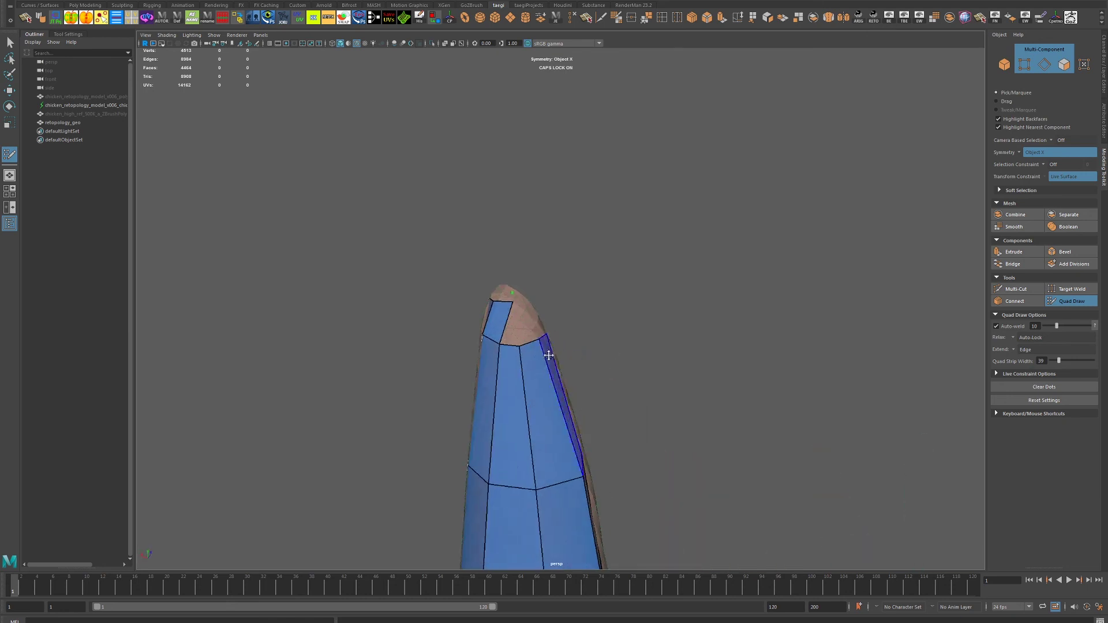
pyautogui.click(512, 320)
pyautogui.moveTo(712, 316); pyautogui.dragTo(535, 292)
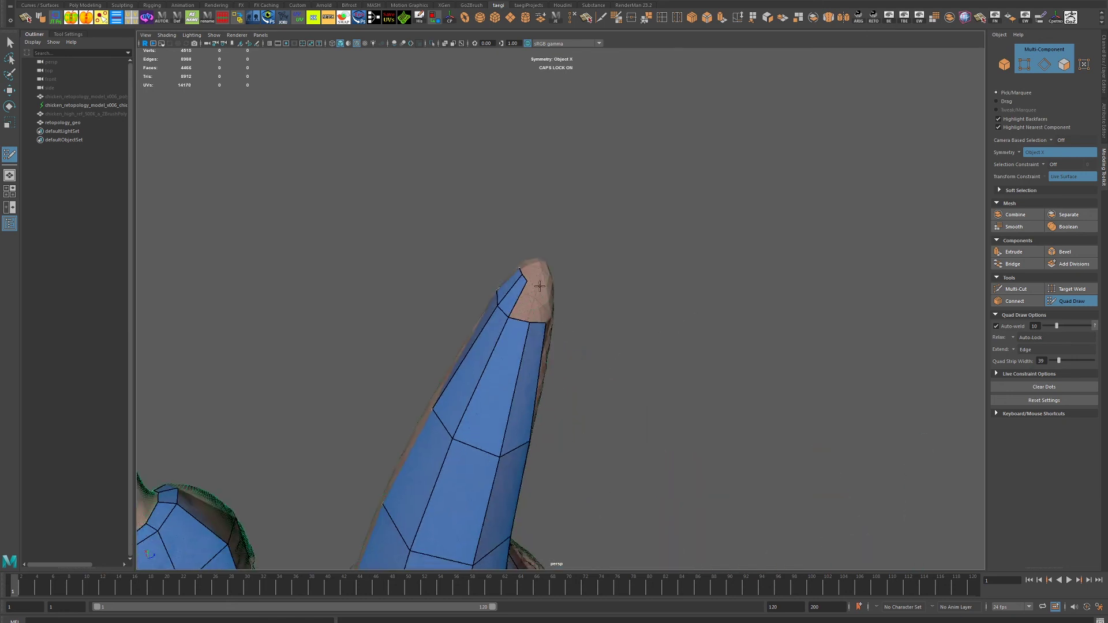
pyautogui.moveTo(601, 306); pyautogui.dragTo(569, 371)
pyautogui.click(582, 300)
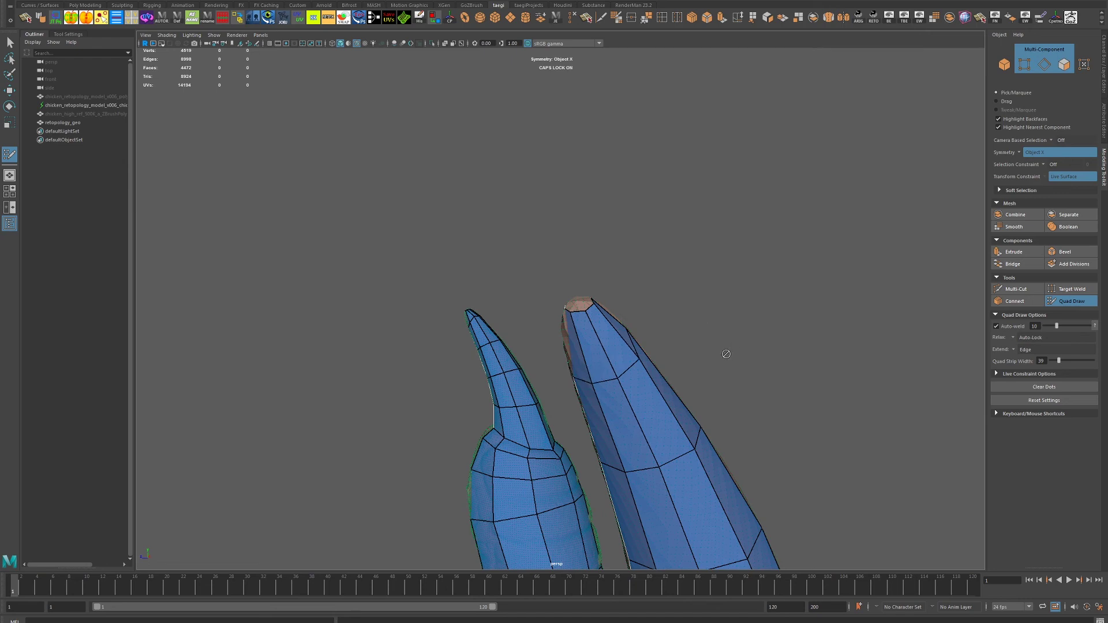
# - Orbit around the capped claw tip to check it from several sides and below
pyautogui.moveTo(725, 354); pyautogui.dragTo(581, 363)
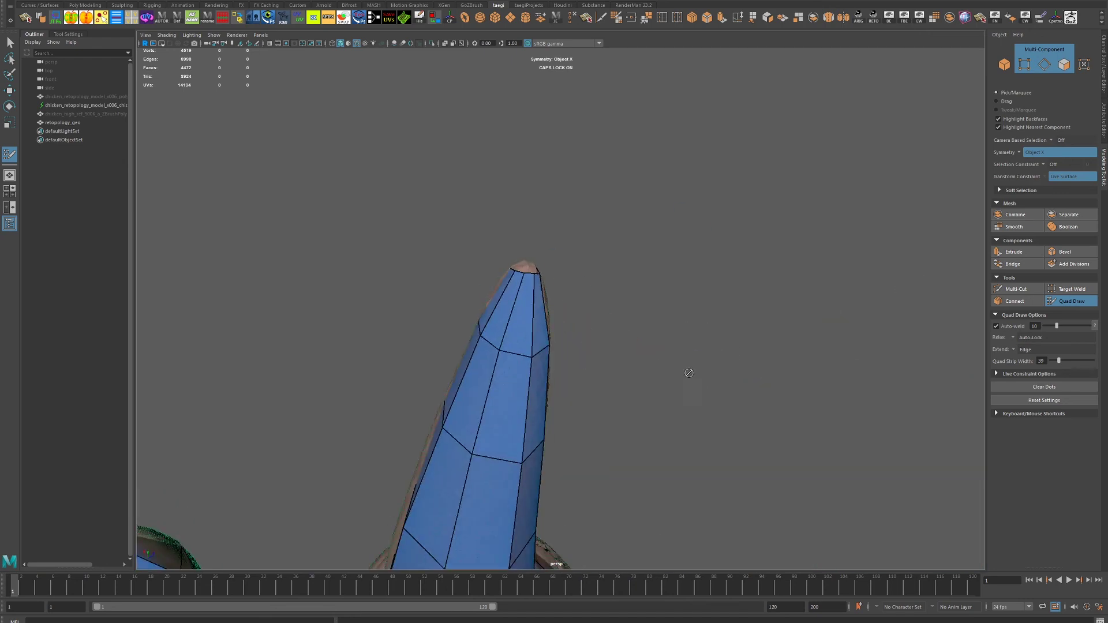
pyautogui.moveTo(688, 378); pyautogui.dragTo(542, 356)
pyautogui.moveTo(708, 390); pyautogui.dragTo(648, 371)
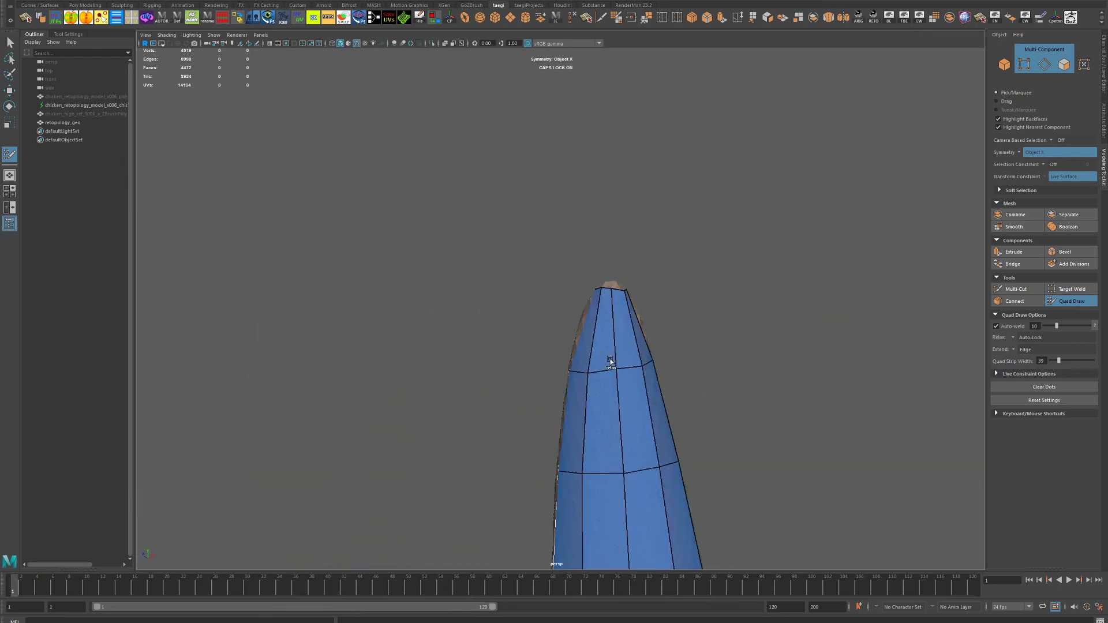
pyautogui.moveTo(743, 386); pyautogui.dragTo(516, 375)
pyautogui.scroll(3)
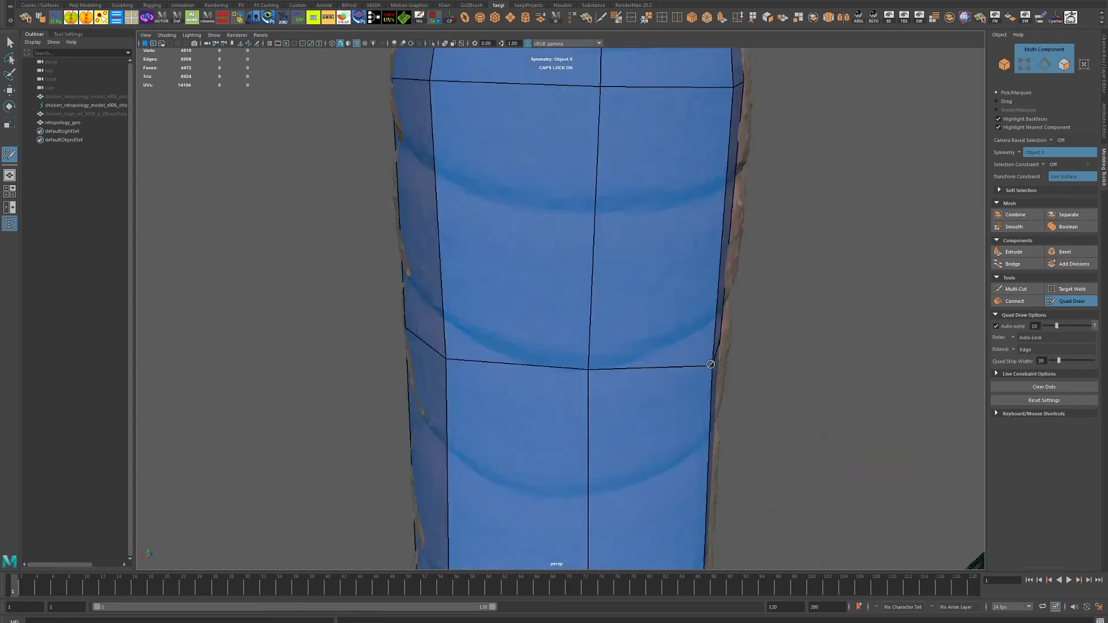
pyautogui.scroll(-3)
pyautogui.scroll(3)
pyautogui.moveTo(731, 344); pyautogui.dragTo(625, 357)
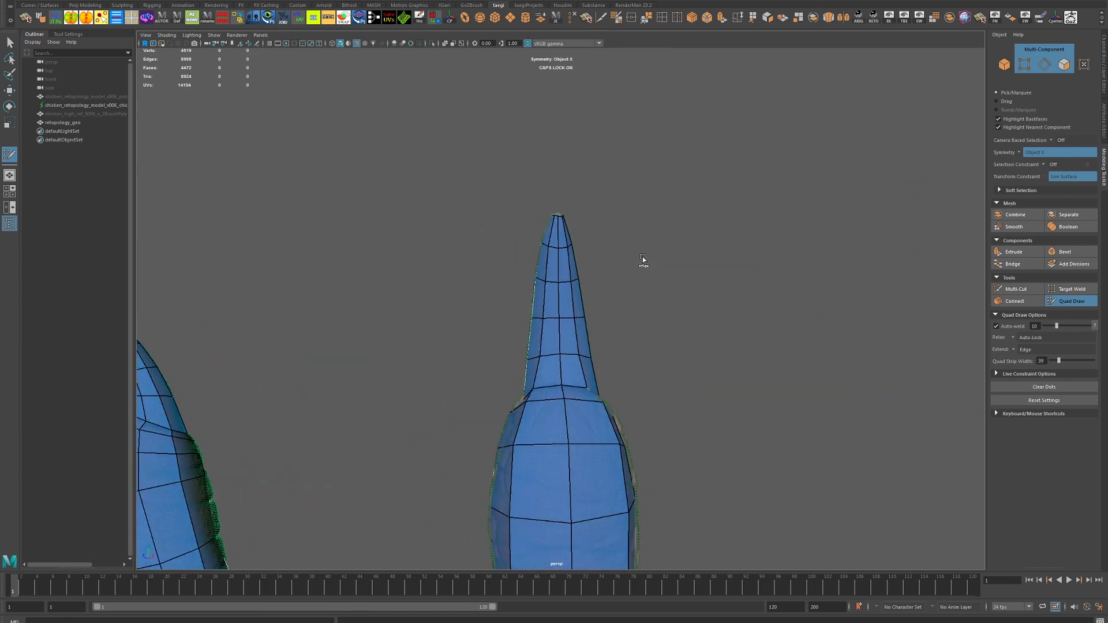
pyautogui.moveTo(643, 259); pyautogui.dragTo(559, 356)
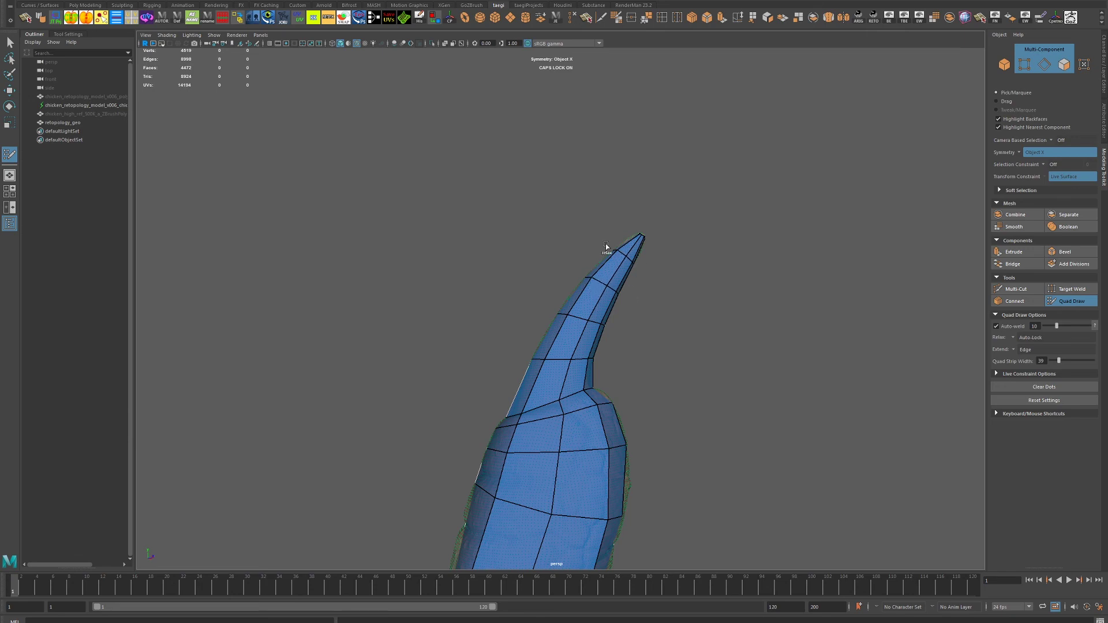
pyautogui.moveTo(606, 246); pyautogui.dragTo(591, 358)
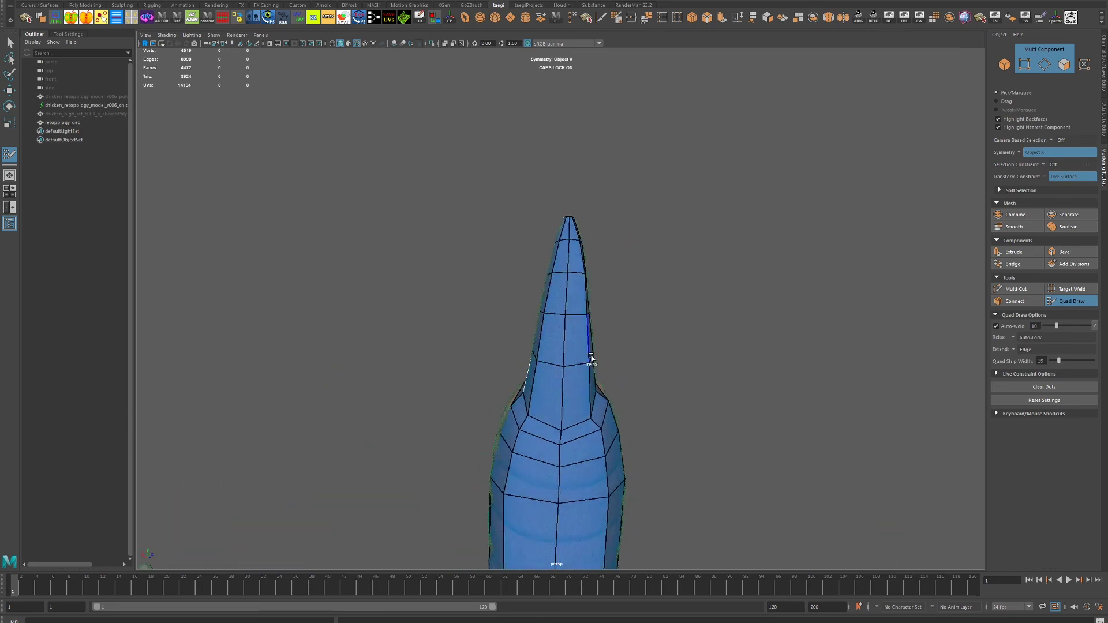
pyautogui.moveTo(719, 391); pyautogui.dragTo(566, 373)
# - Fill the claw tip hole from underneath with new faces, then orbit to inspect it
pyautogui.click(555, 374)
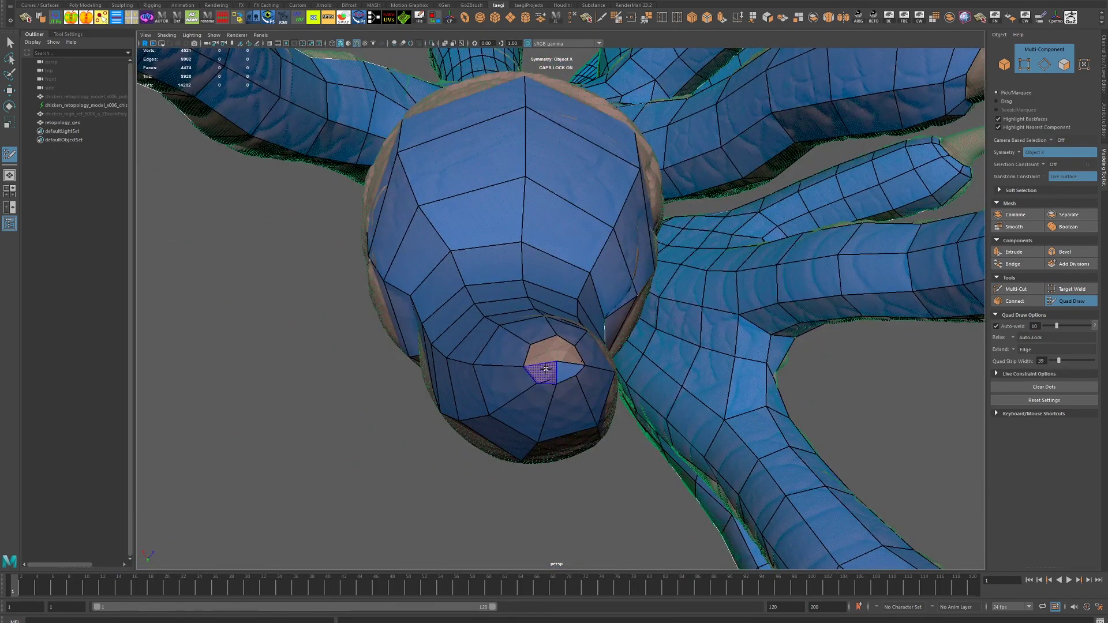
pyautogui.click(543, 351)
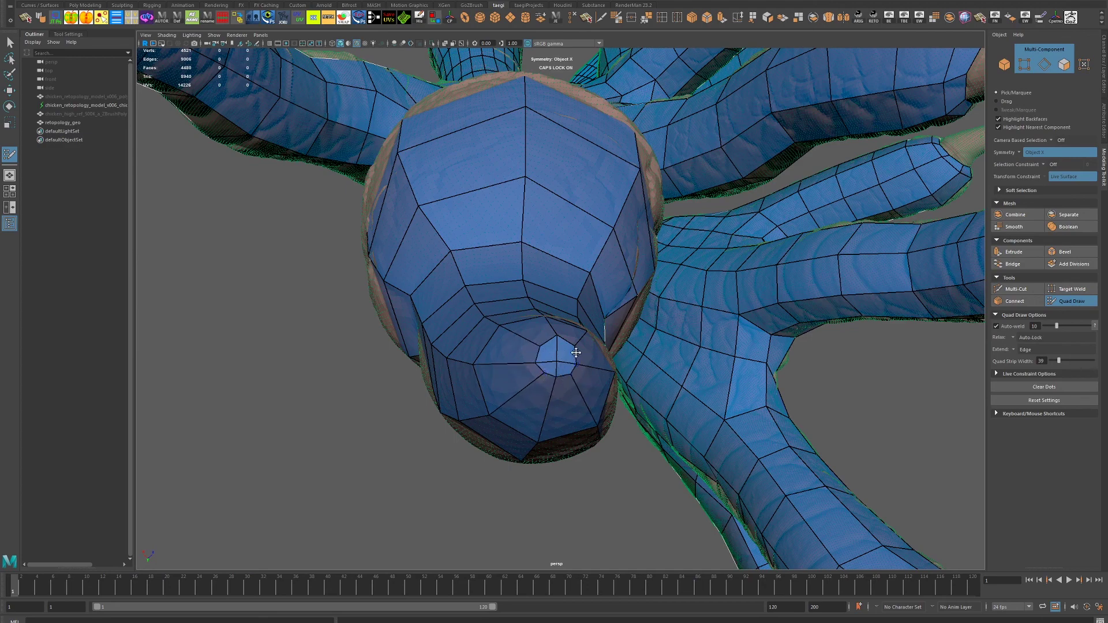
pyautogui.moveTo(590, 370); pyautogui.dragTo(505, 341)
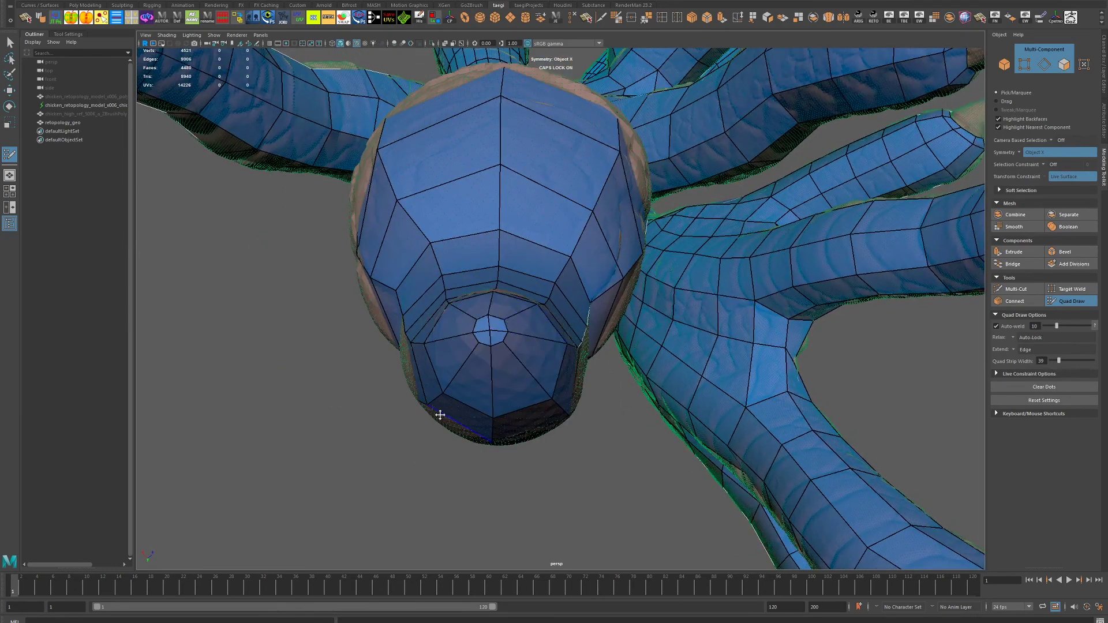
pyautogui.moveTo(440, 414); pyautogui.dragTo(408, 396)
pyautogui.scroll(3)
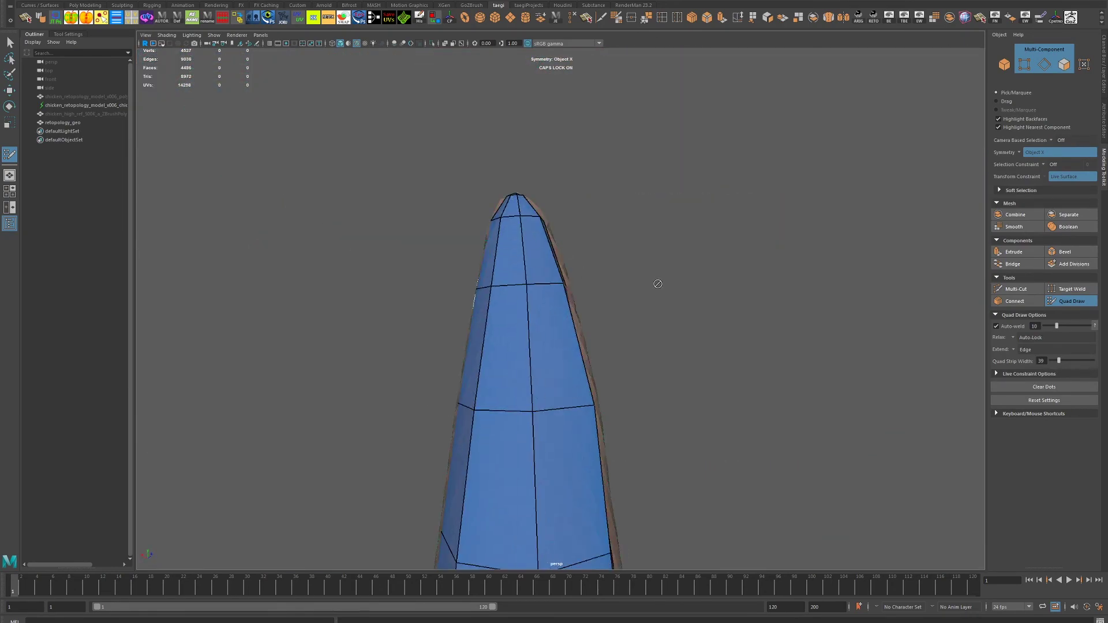
# - Orbit around the pointed claw and zoom in on the middle toe's tip
pyautogui.moveTo(657, 284); pyautogui.dragTo(482, 317)
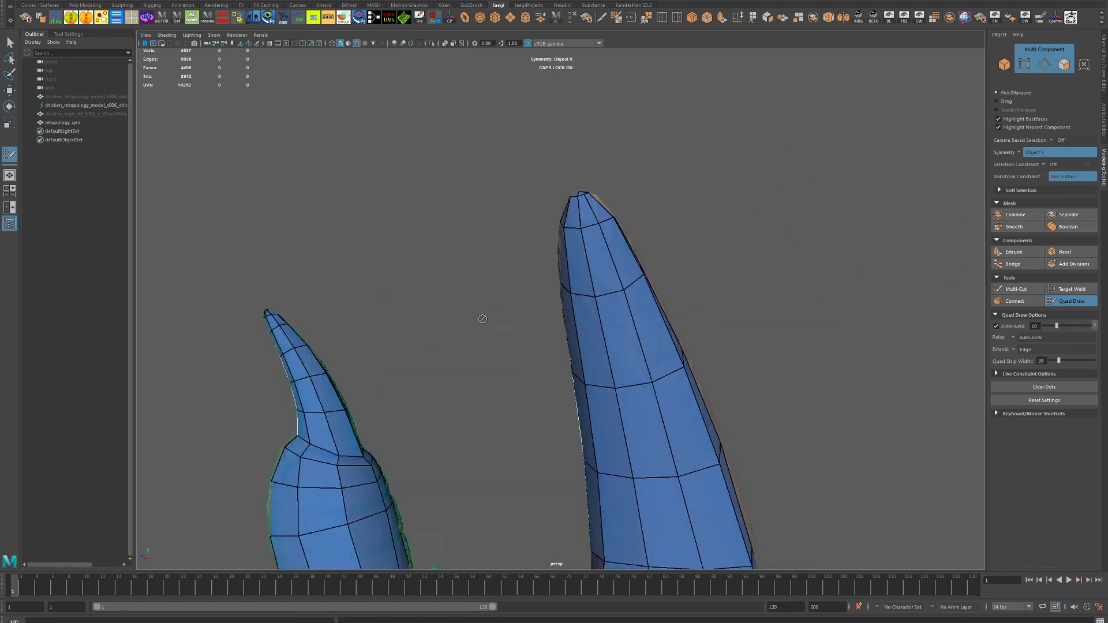
pyautogui.scroll(3)
pyautogui.moveTo(655, 230); pyautogui.dragTo(524, 224)
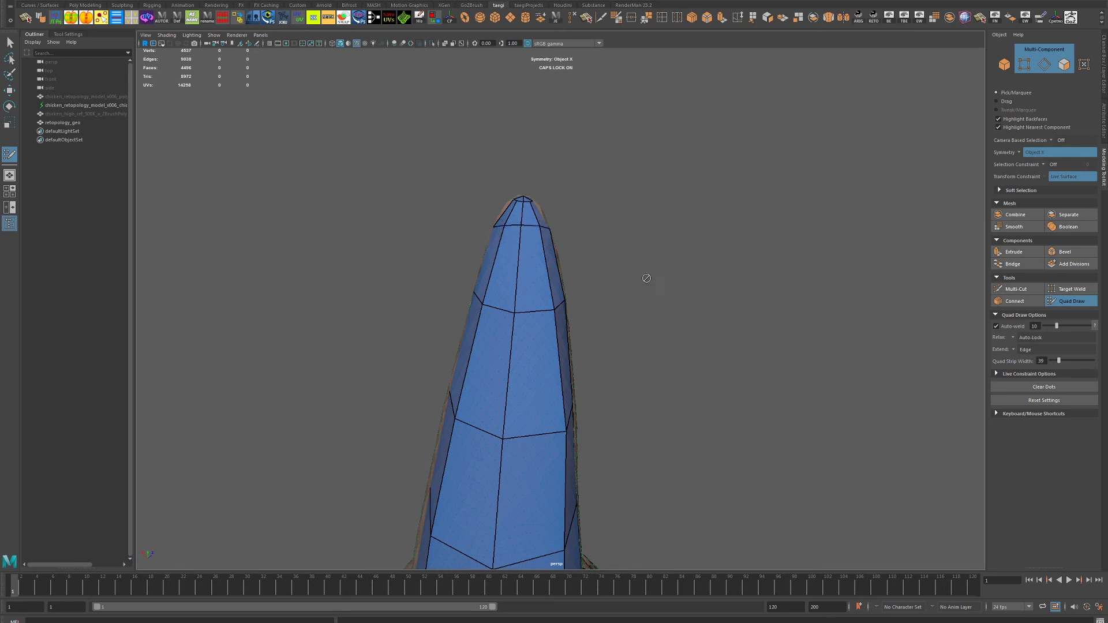
pyautogui.moveTo(646, 278); pyautogui.dragTo(602, 224)
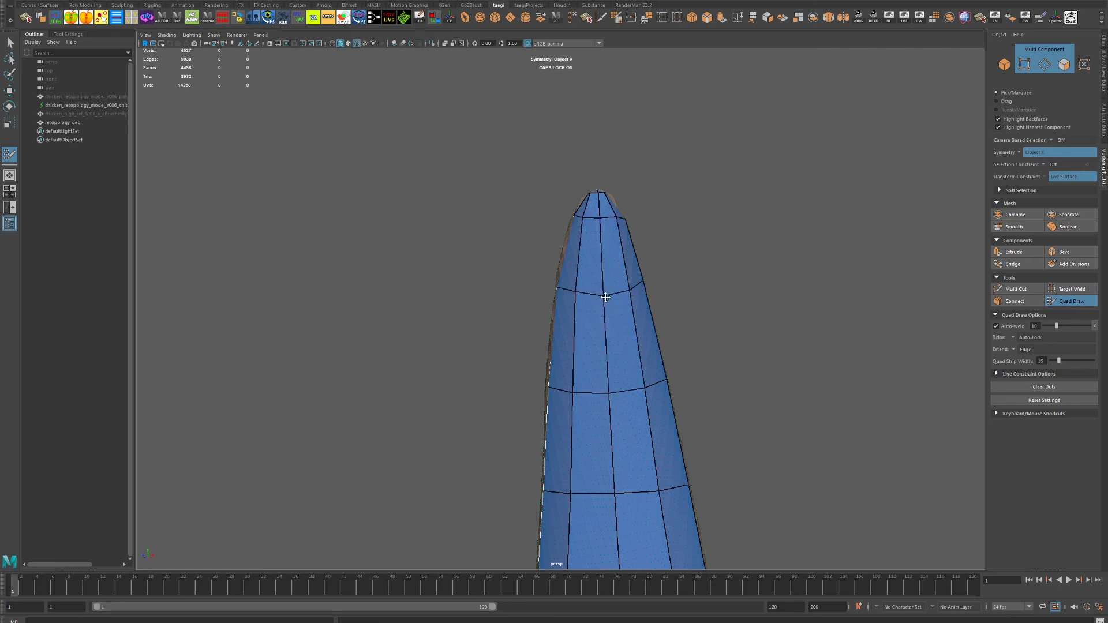
pyautogui.moveTo(667, 229); pyautogui.dragTo(554, 341)
pyautogui.scroll(-3)
pyautogui.scroll(3)
pyautogui.scroll(3)
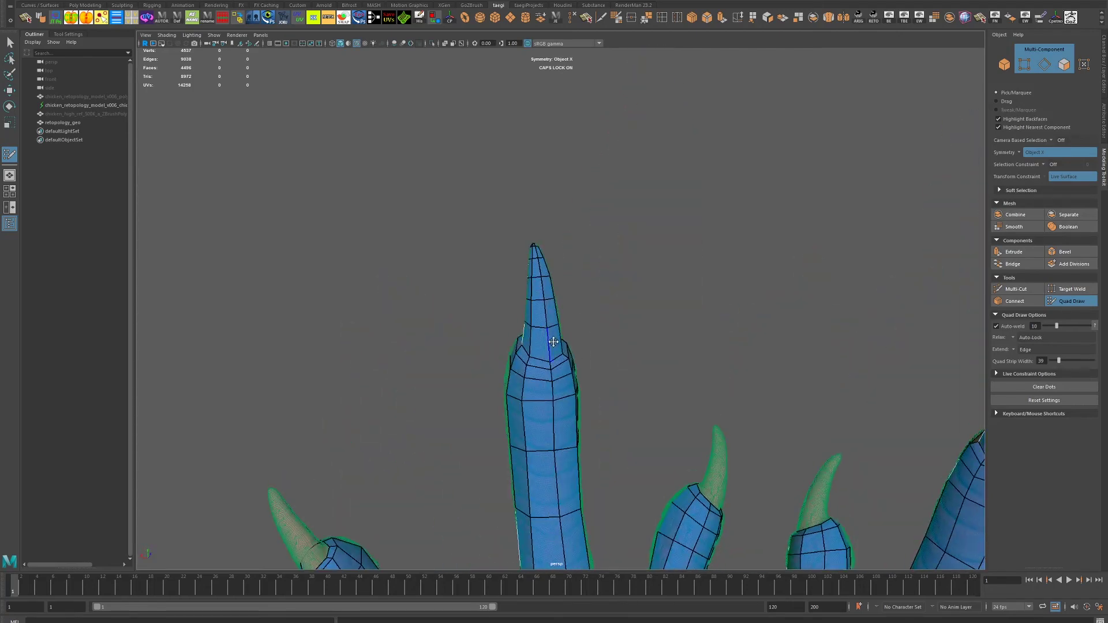
pyautogui.moveTo(575, 272); pyautogui.dragTo(617, 310)
pyautogui.moveTo(530, 306); pyautogui.dragTo(635, 381)
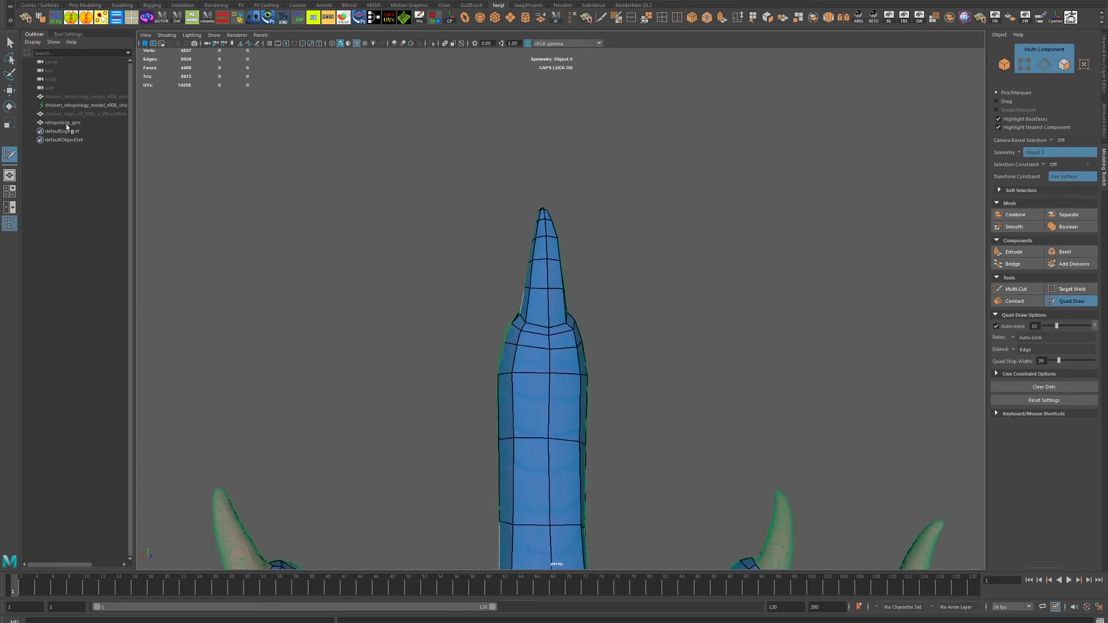
# - Select the claw-tip faces on the isolated retopology_geo and extract them into a separate mesh
pyautogui.click(10, 45)
pyautogui.click(76, 123)
pyautogui.hotkey('ctrl', '1')
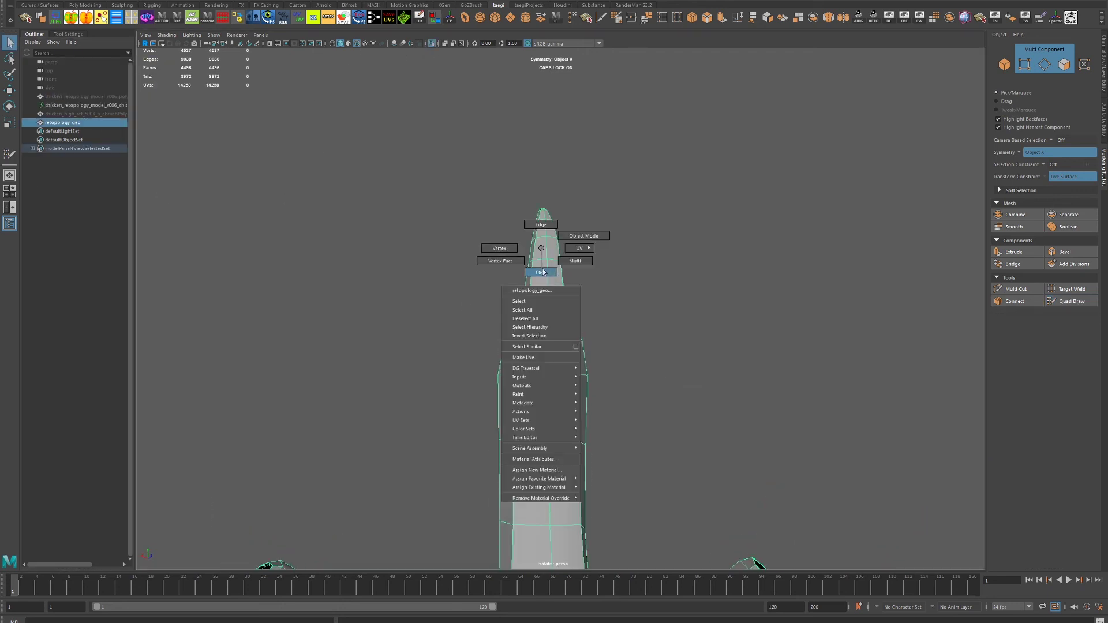
pyautogui.moveTo(531, 267); pyautogui.dragTo(531, 289)
pyautogui.moveTo(658, 287); pyautogui.dragTo(513, 155)
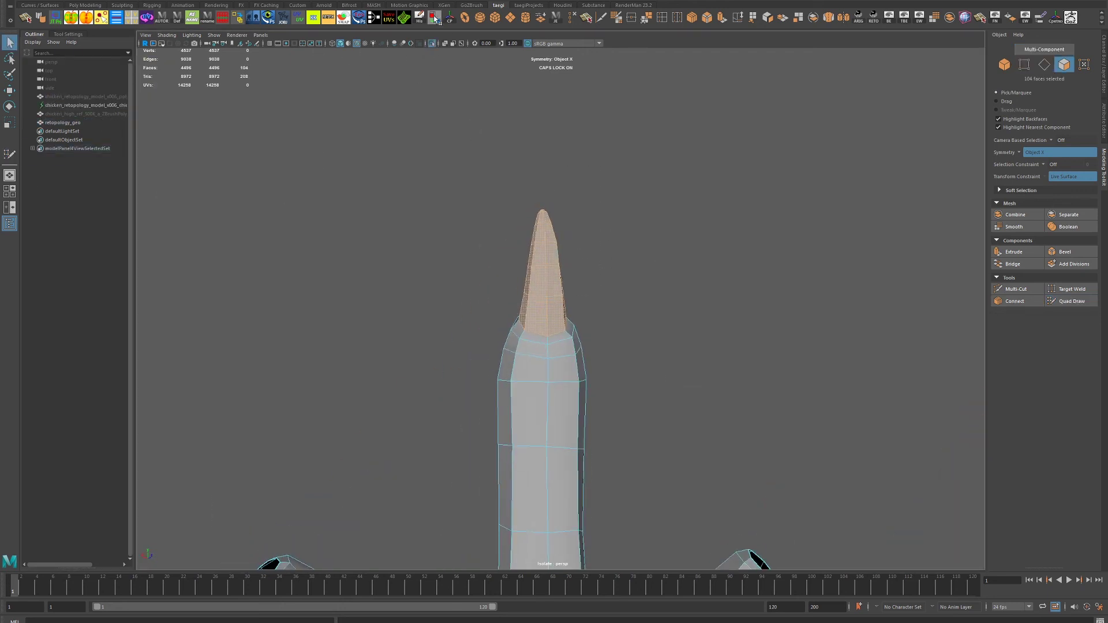
pyautogui.moveTo(512, 155); pyautogui.dragTo(519, 185)
pyautogui.moveTo(519, 185); pyautogui.dragTo(648, 366)
pyautogui.moveTo(648, 366); pyautogui.dragTo(476, 397)
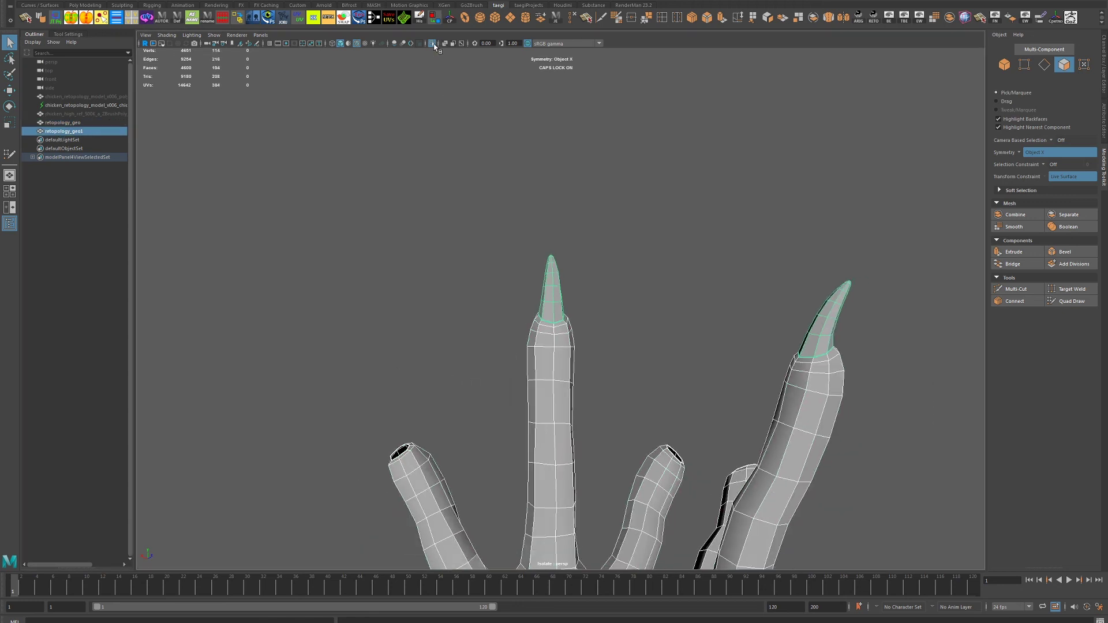
# - Isolate and orbit around the two extracted claw-tip meshes, then return to object selection
pyautogui.click(434, 47)
pyautogui.moveTo(600, 242); pyautogui.dragTo(629, 269)
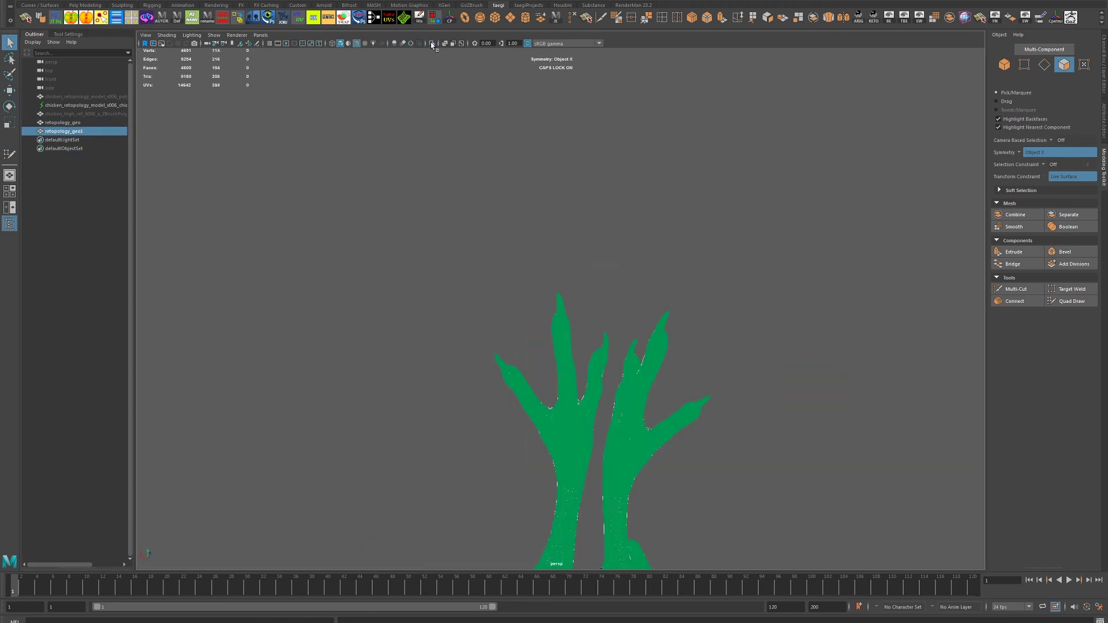
pyautogui.click(434, 46)
pyautogui.moveTo(715, 210); pyautogui.dragTo(667, 209)
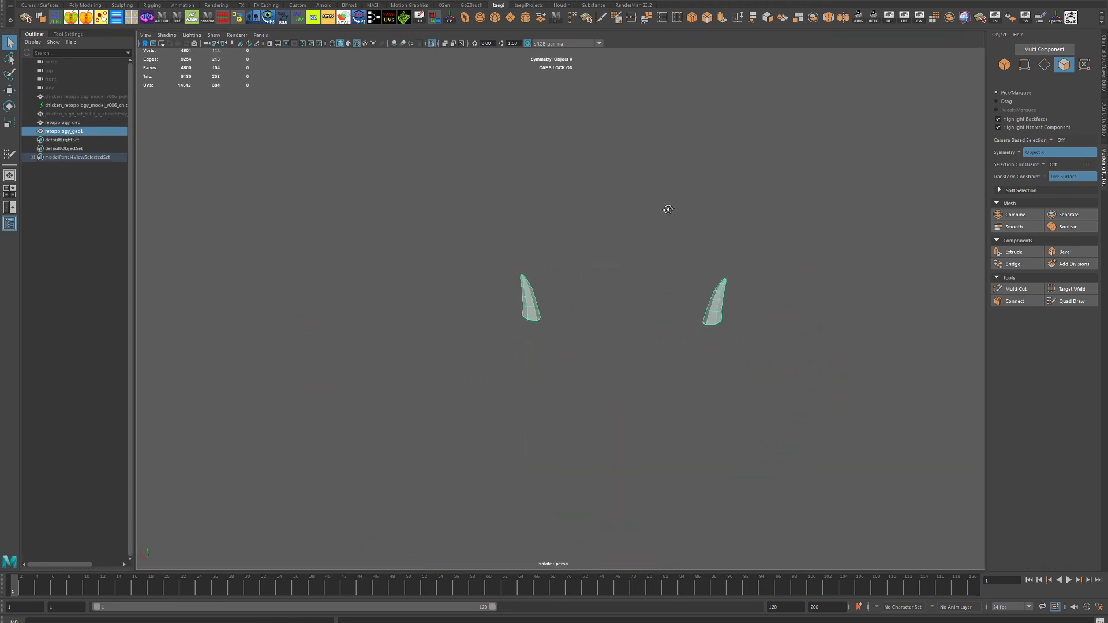
pyautogui.moveTo(701, 291); pyautogui.dragTo(742, 279)
pyautogui.press('F8')
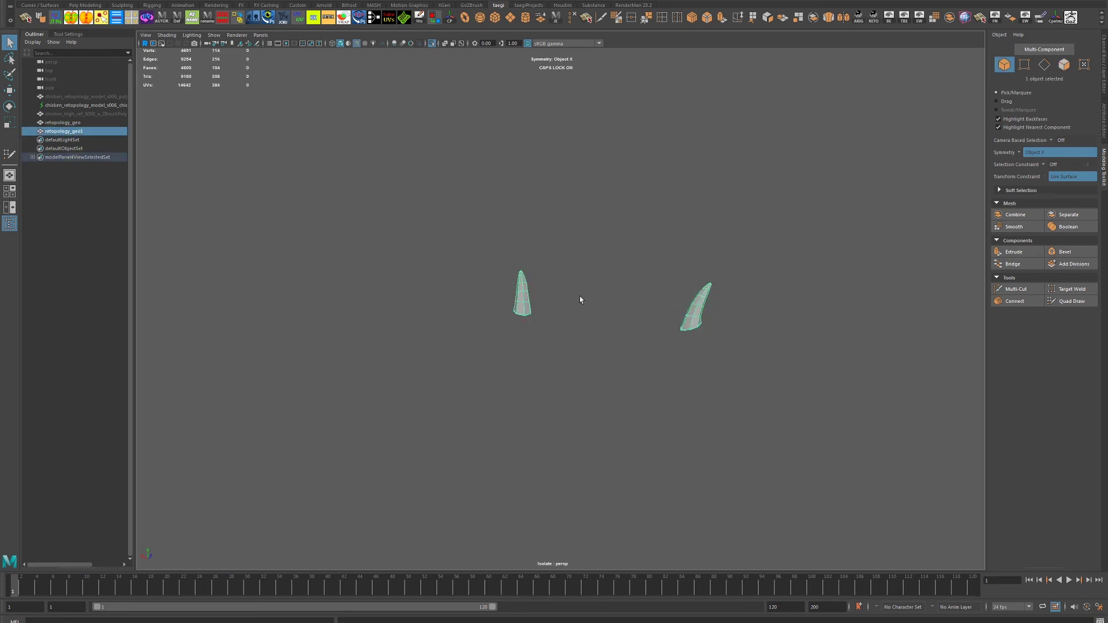
# - Turn Modeling Toolkit symmetry off and bring the high-res claw mesh back into view
pyautogui.click(1020, 155)
pyautogui.click(1033, 160)
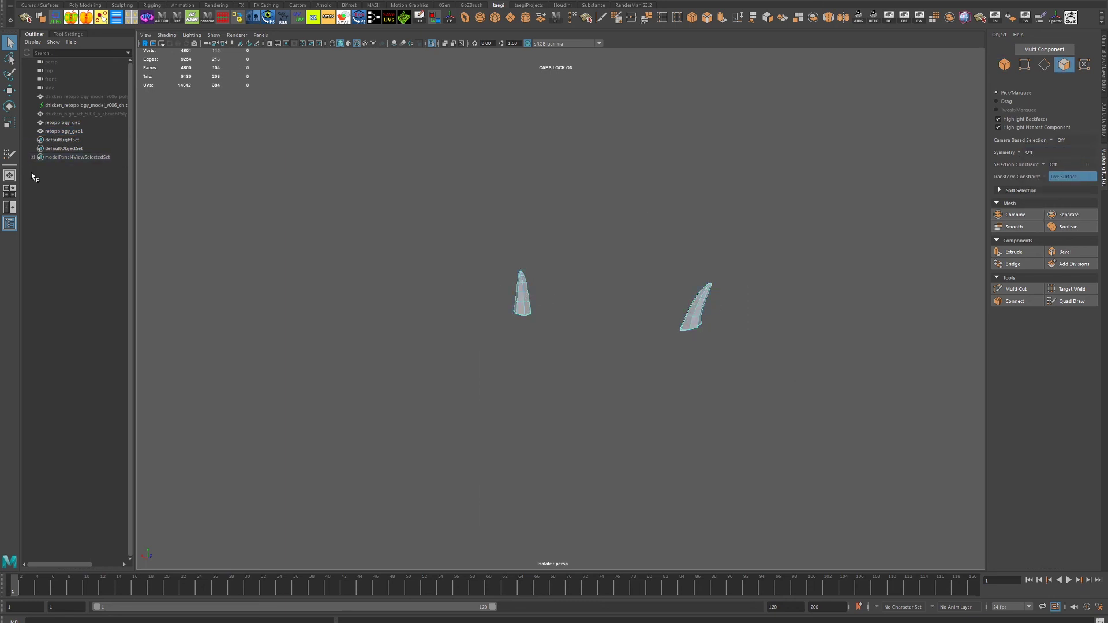
pyautogui.click(65, 132)
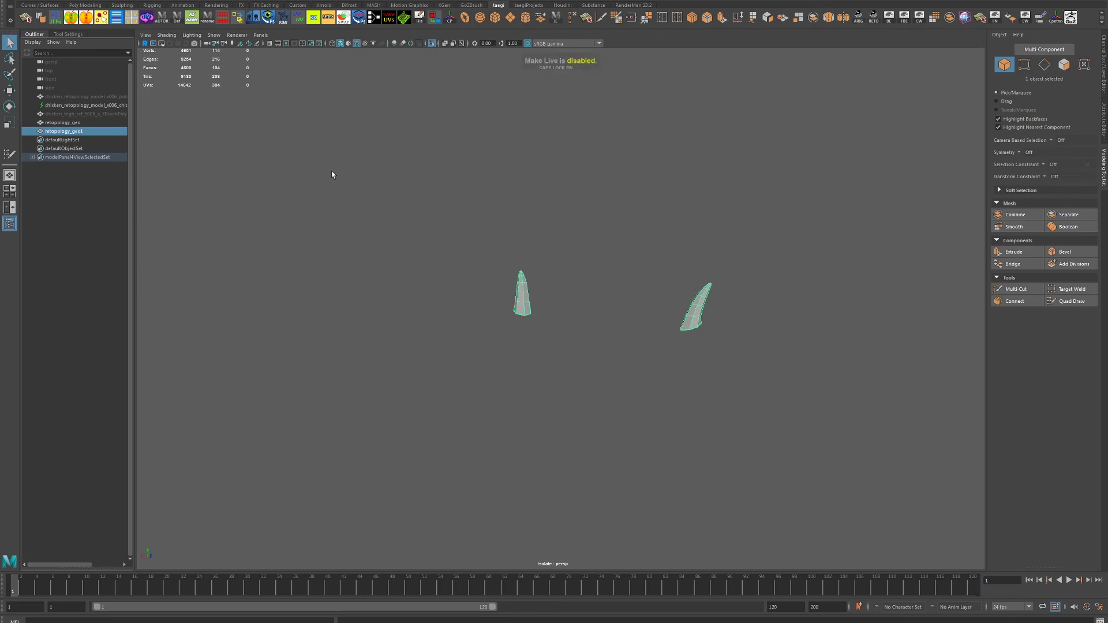
pyautogui.click(86, 105)
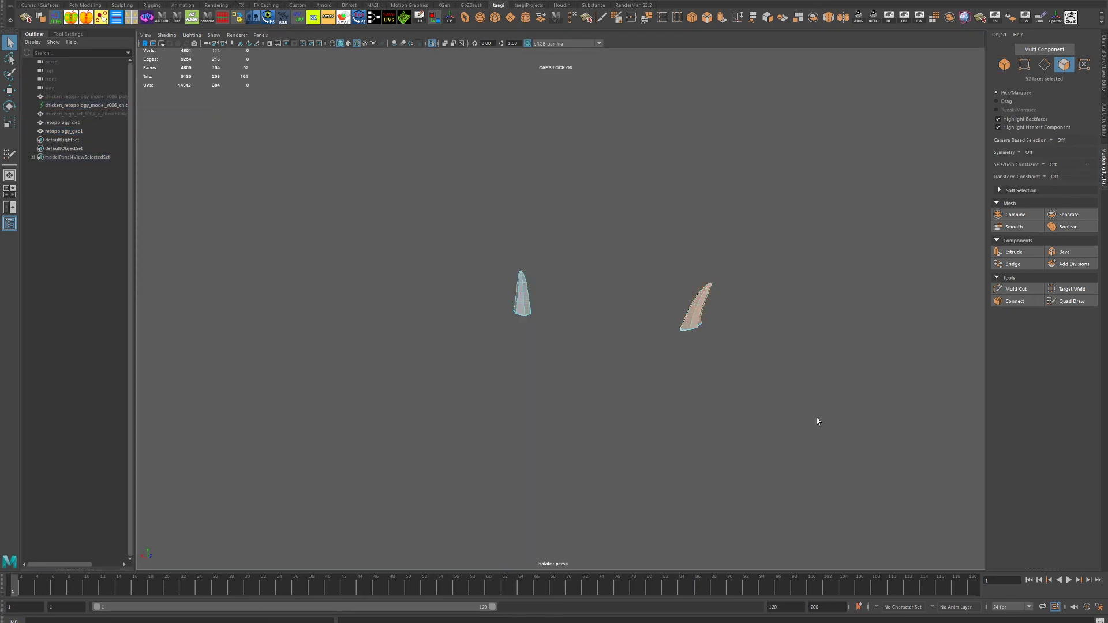
pyautogui.hotkey('ctrl', '1')
# - Isolate the low-poly retopology meshes and zoom in close on the toes
pyautogui.moveTo(601, 321); pyautogui.dragTo(569, 292)
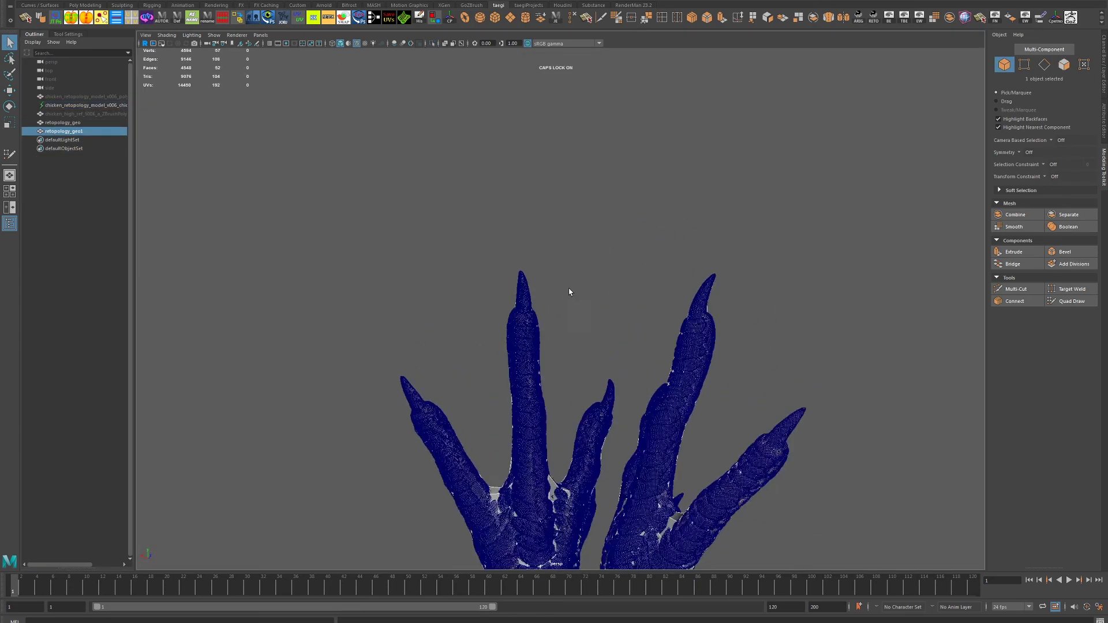
pyautogui.click(91, 124)
pyautogui.hotkey('ctrl', '1')
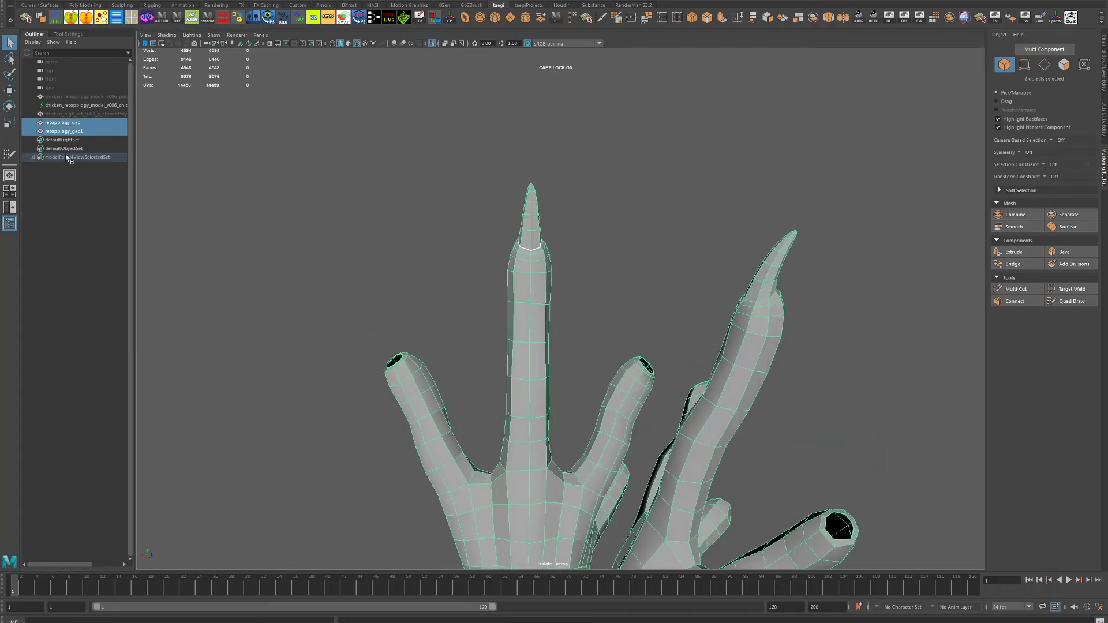
pyautogui.click(78, 122)
pyautogui.moveTo(519, 300); pyautogui.dragTo(489, 269)
pyautogui.moveTo(490, 269); pyautogui.dragTo(668, 341)
pyautogui.moveTo(667, 341); pyautogui.dragTo(697, 307)
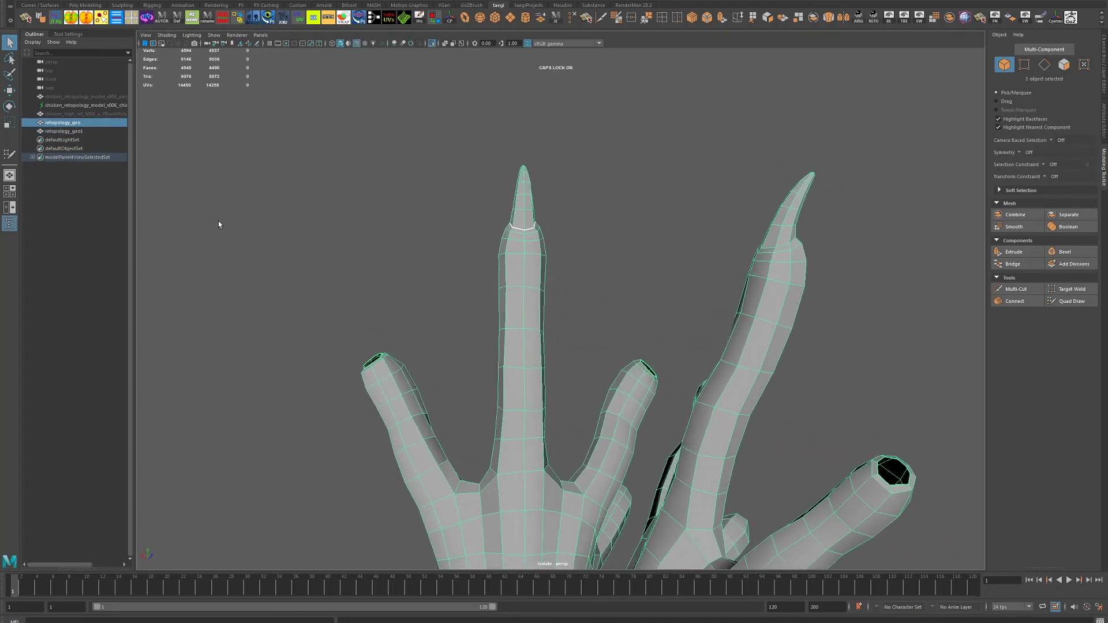
pyautogui.moveTo(218, 224); pyautogui.dragTo(340, 247)
# - Move the claw-tip mesh retopology_geo1 toward the left claw tip, to about 0.12, 1.77, 0.82
pyautogui.click(63, 131)
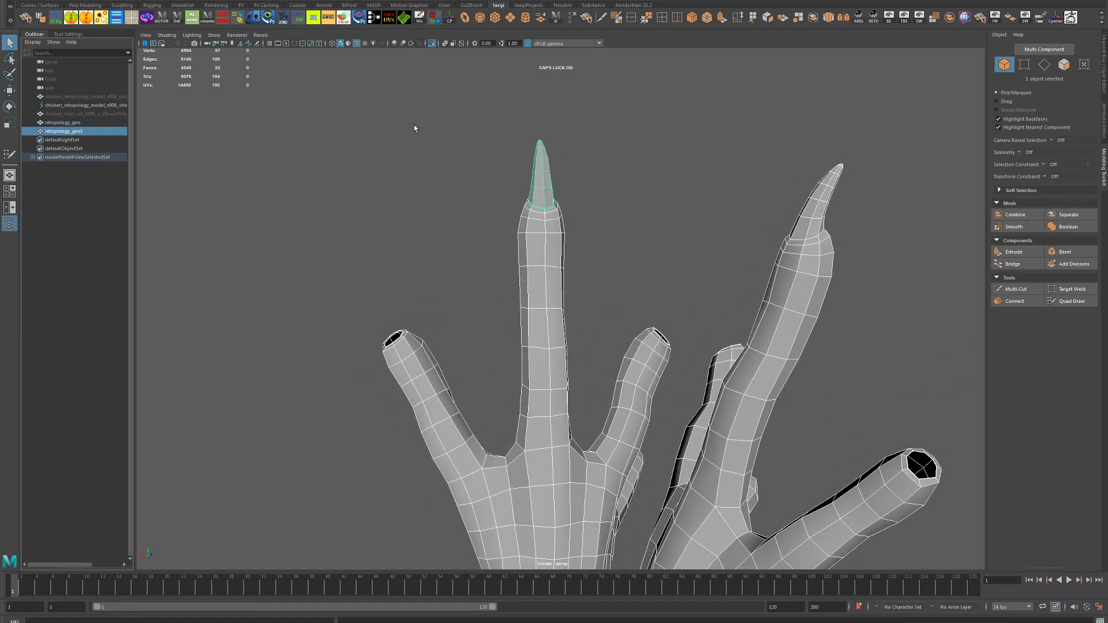
pyautogui.click(431, 44)
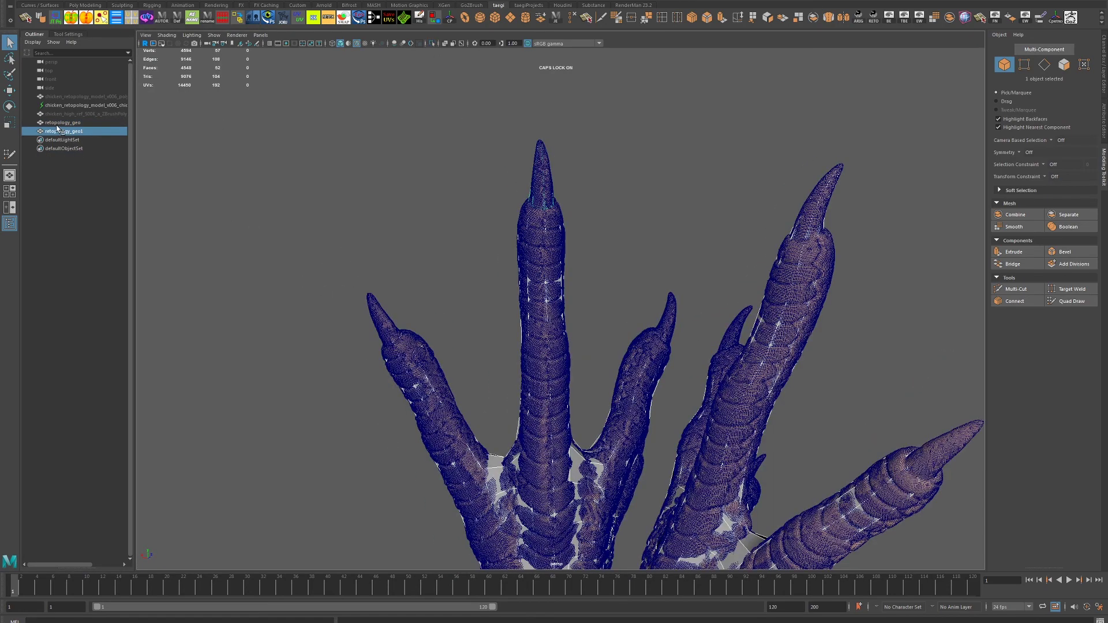
pyautogui.moveTo(231, 185); pyautogui.dragTo(274, 195)
pyautogui.press('w')
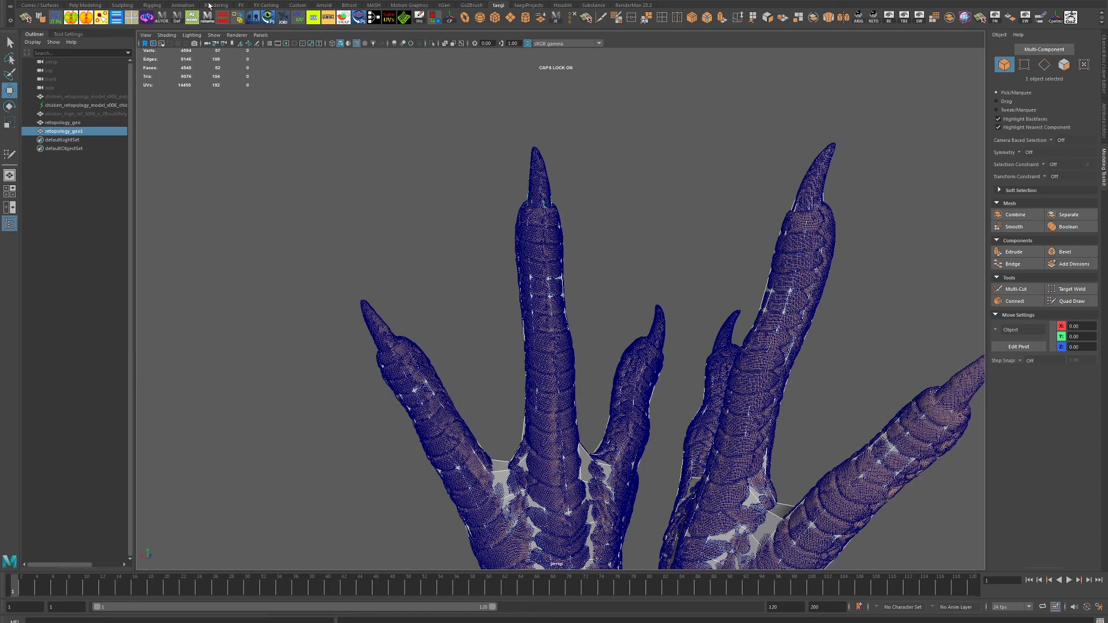
pyautogui.moveTo(516, 234); pyautogui.dragTo(348, 363)
pyautogui.moveTo(348, 364); pyautogui.dragTo(404, 323)
# - Rotate the claw tip retopology_geo1, tilting it toward the upper left
pyautogui.scroll(3)
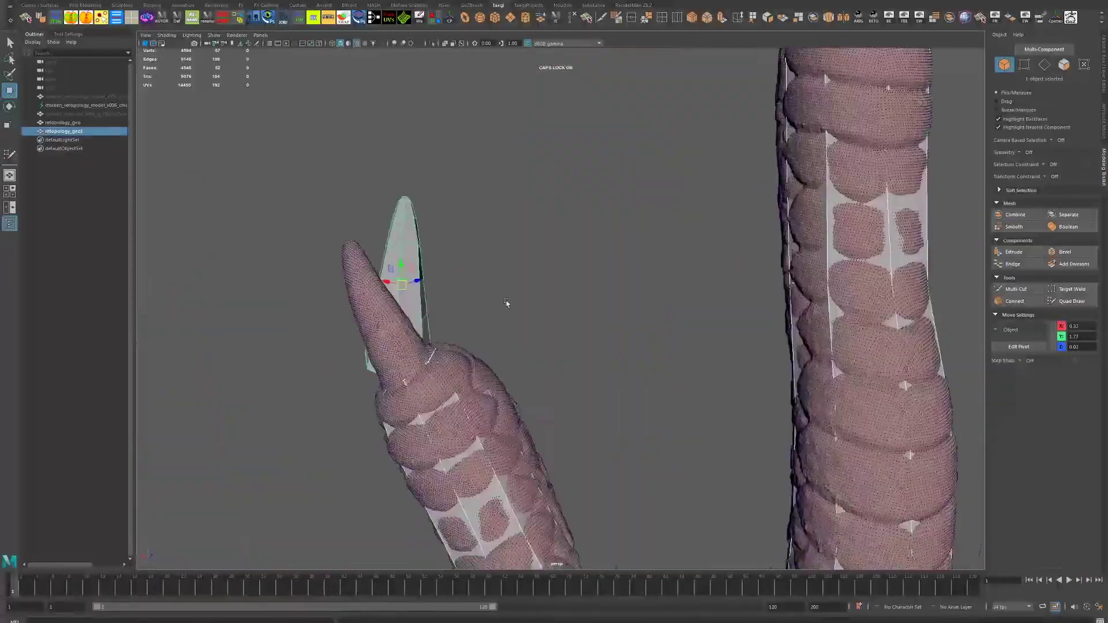
pyautogui.hotkey('ctrl', '1')
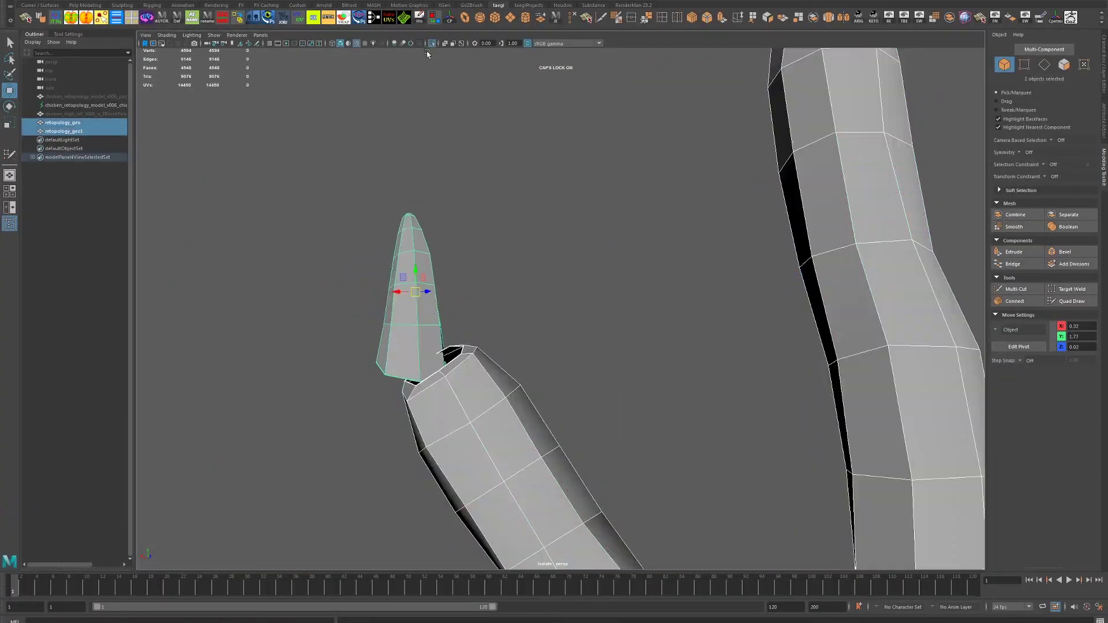
pyautogui.rightClick(394, 294)
pyautogui.rightClick(403, 251)
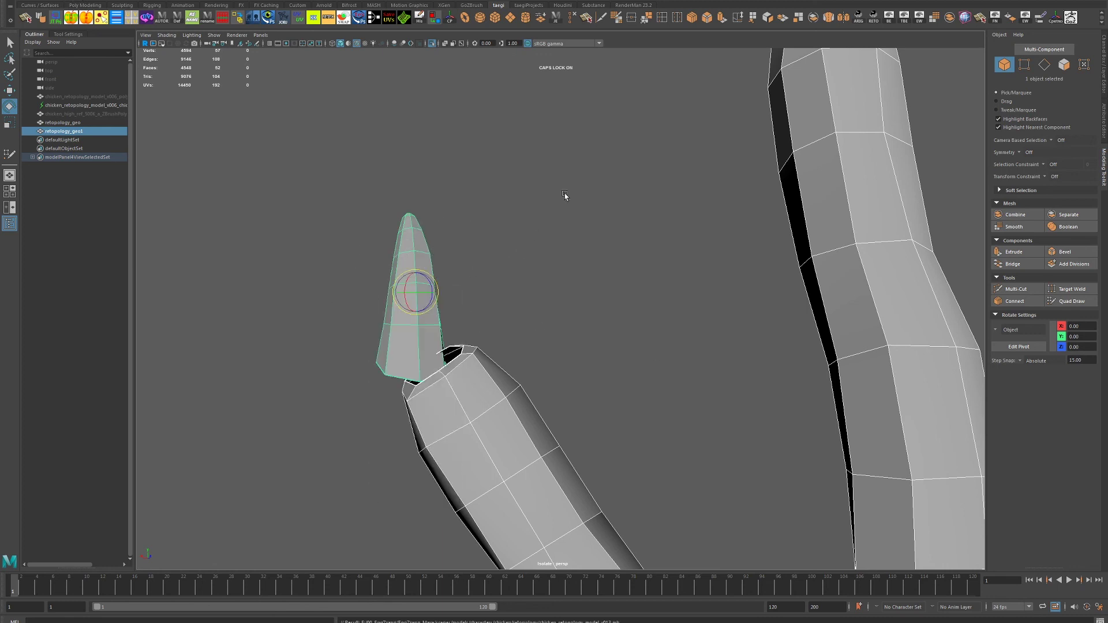
pyautogui.scroll(-3)
pyautogui.hotkey('ctrl', '1')
pyautogui.doubleClick(9, 106)
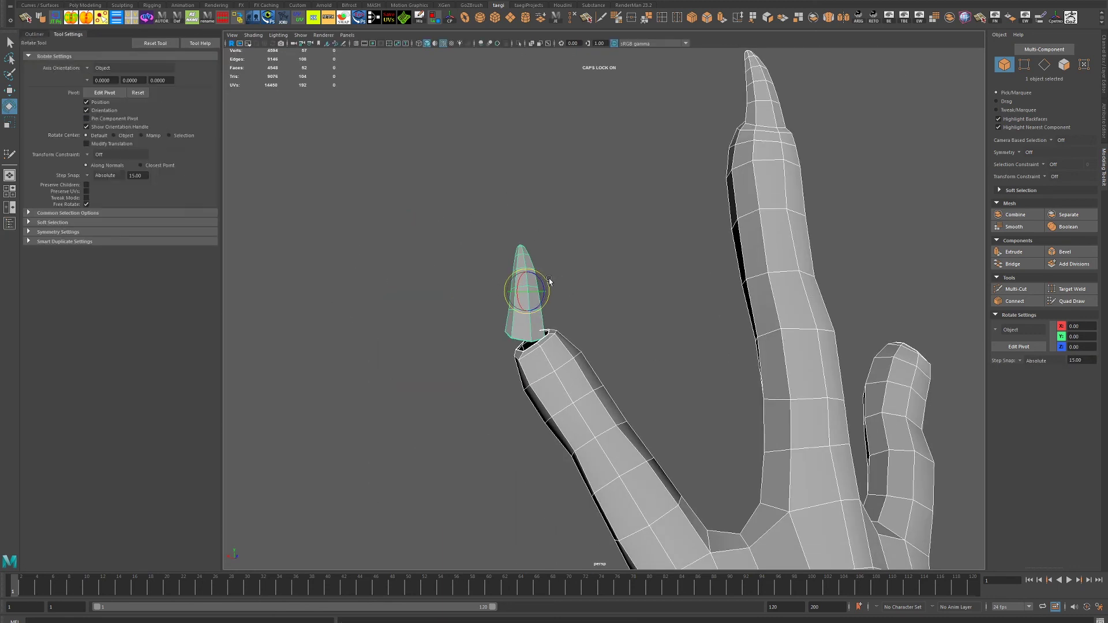
pyautogui.moveTo(549, 281); pyautogui.dragTo(577, 307)
# - Move retopology_geo1 onto the claw at about -0.53, 1.68, 0.30 and start placing its pivot
pyautogui.press('w')
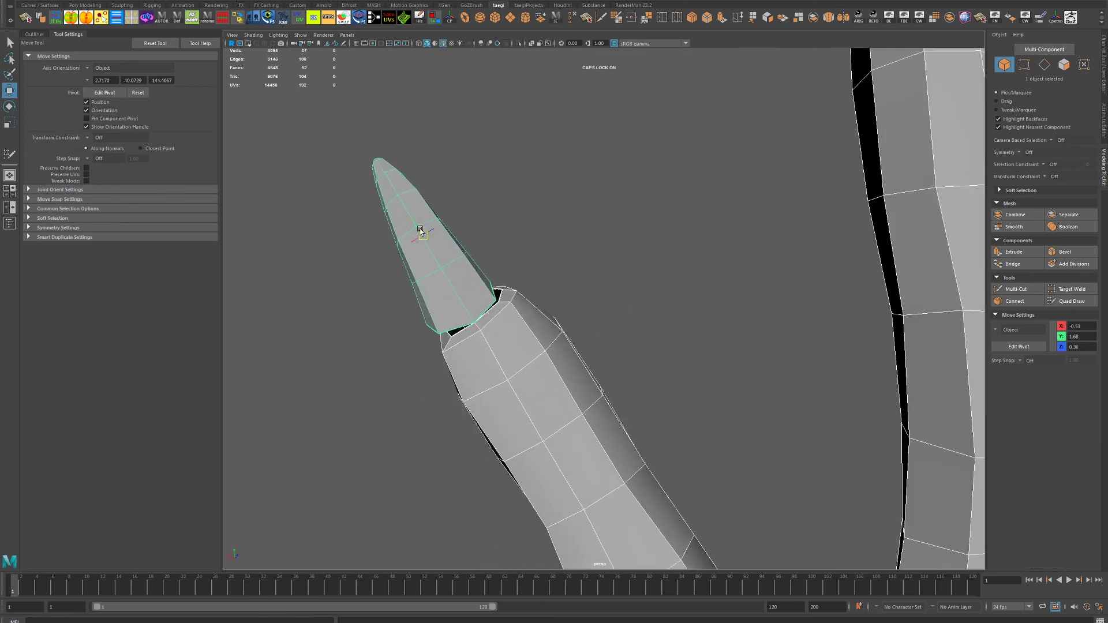
pyautogui.click(64, 131)
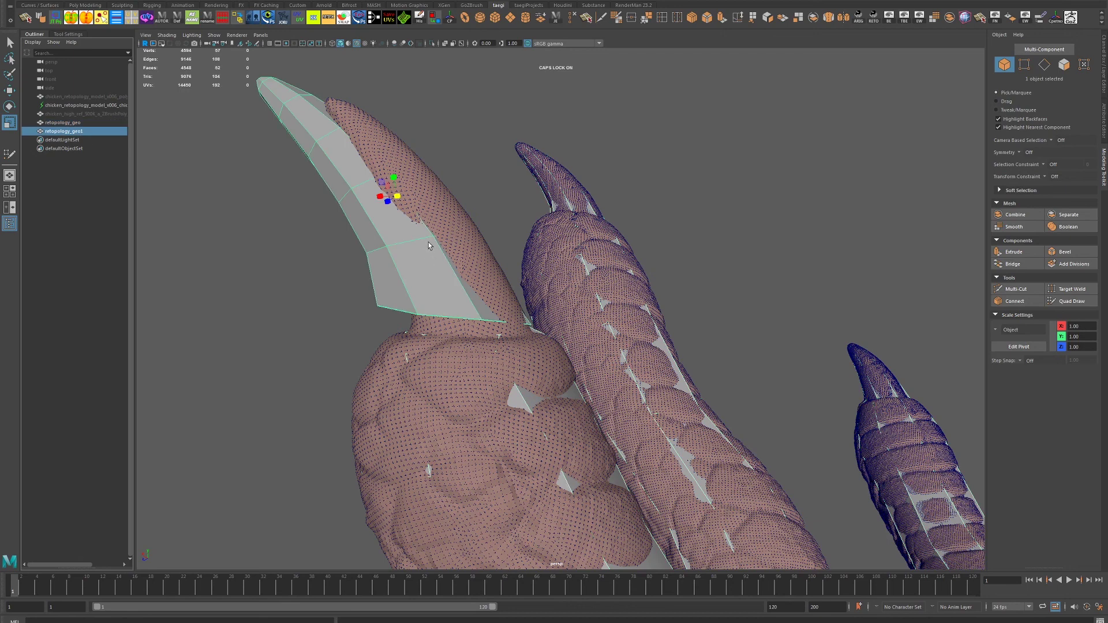
pyautogui.press('d')
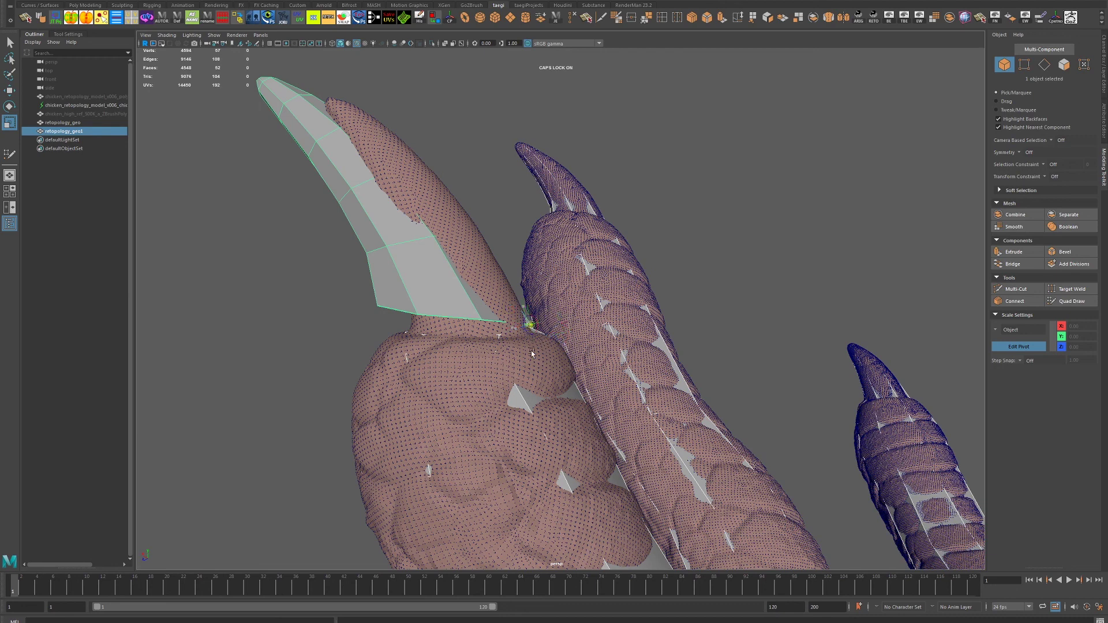
# - Shrink the retopology_geo1 claw tip about 10% toward its base
pyautogui.moveTo(536, 330); pyautogui.dragTo(559, 402)
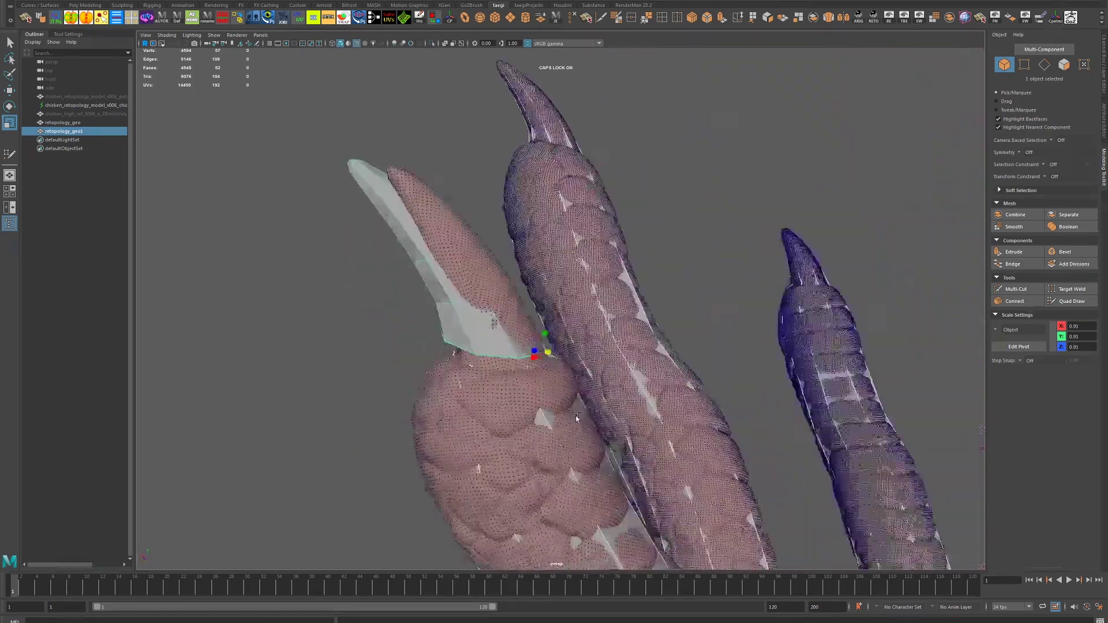
pyautogui.press('e')
pyautogui.rightClick(534, 338)
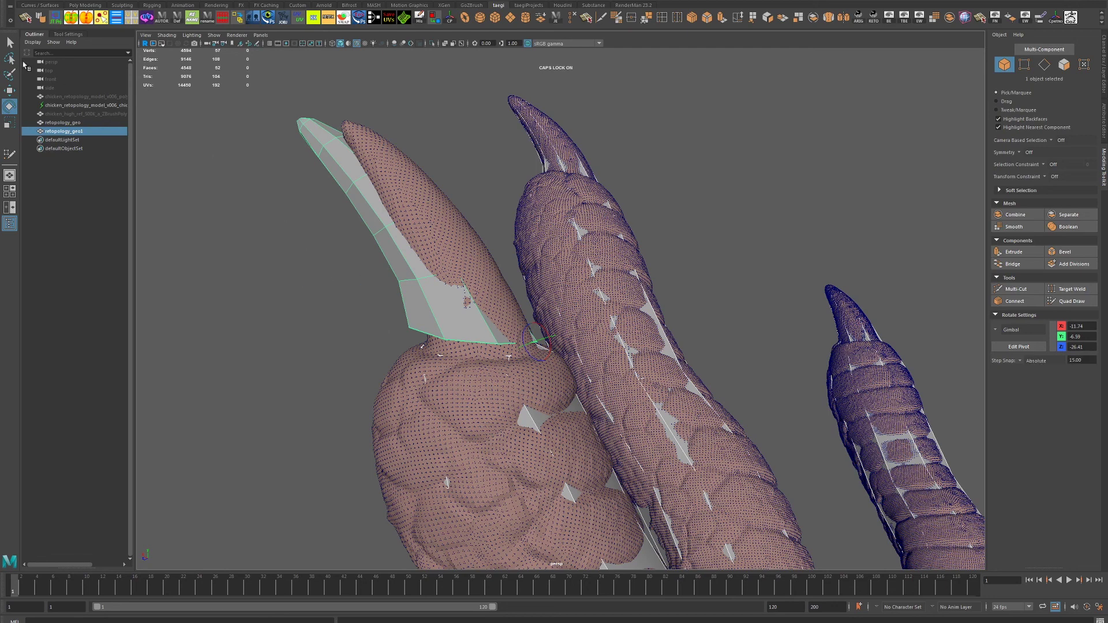
pyautogui.press('q')
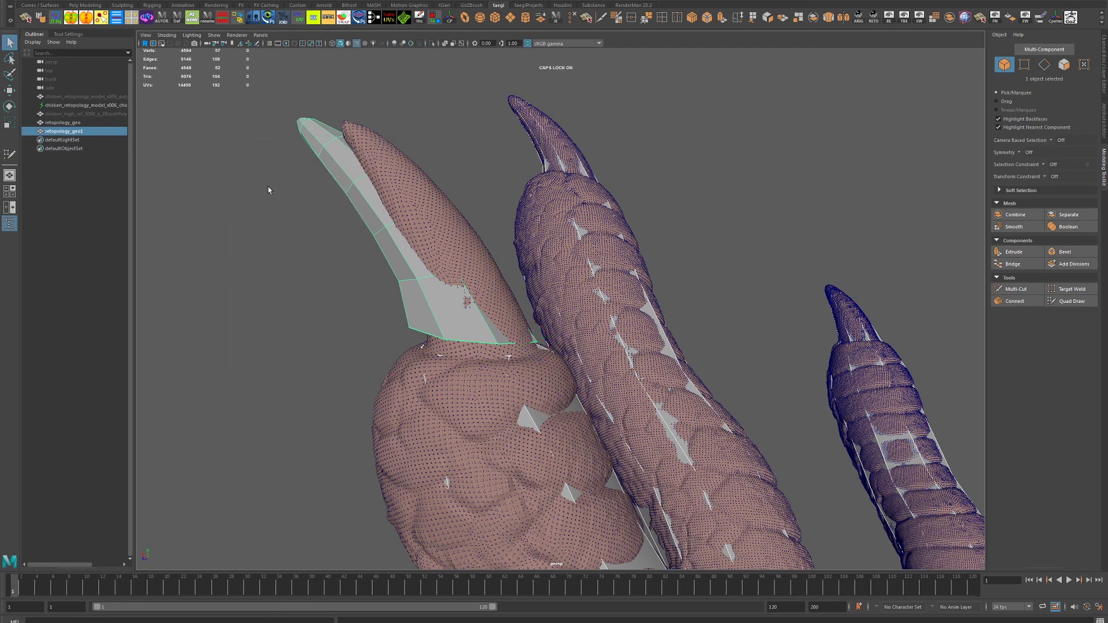
pyautogui.click(334, 190)
pyautogui.click(86, 131)
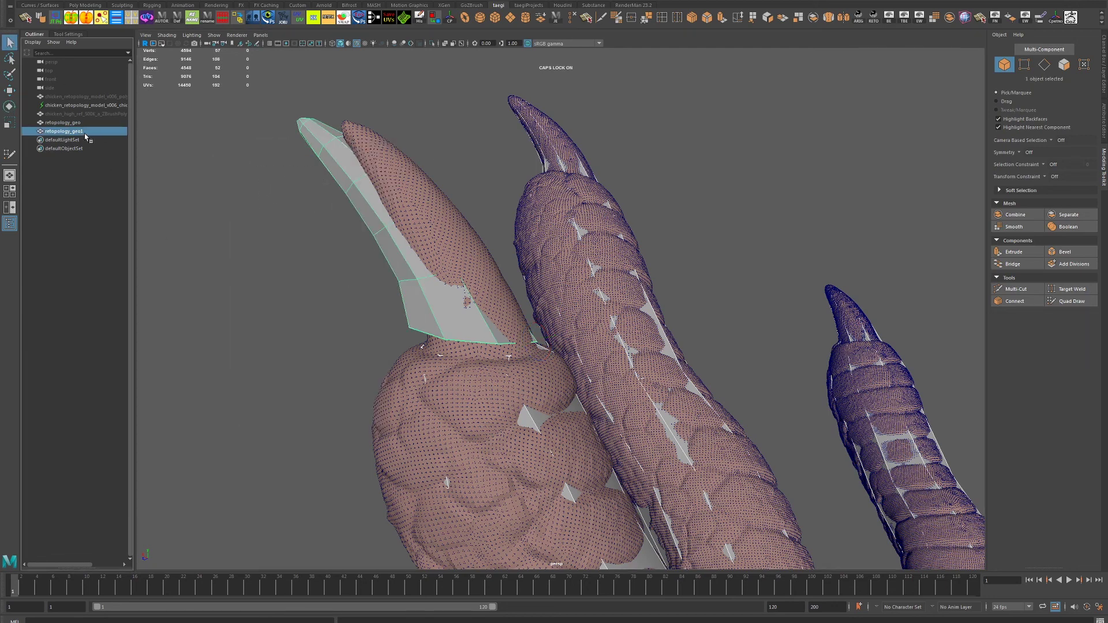
# - Rotate the claw tip so it lines up with the sculpted claw on the foot
pyautogui.press('e')
pyautogui.doubleClick(9, 106)
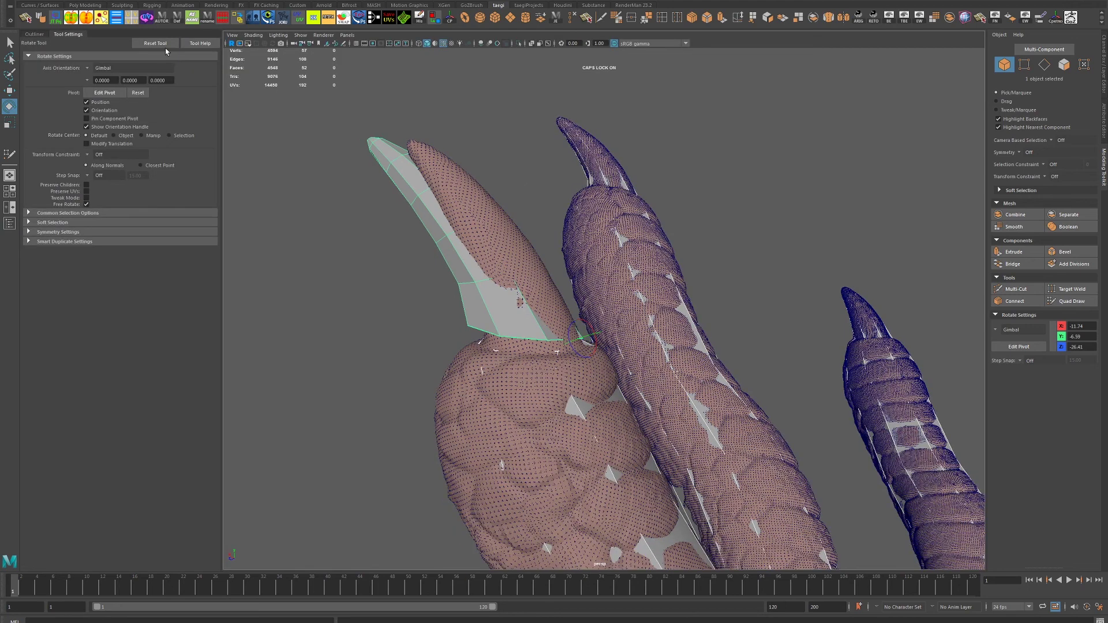
pyautogui.moveTo(577, 352); pyautogui.dragTo(499, 388)
pyautogui.press('r')
pyautogui.press('e')
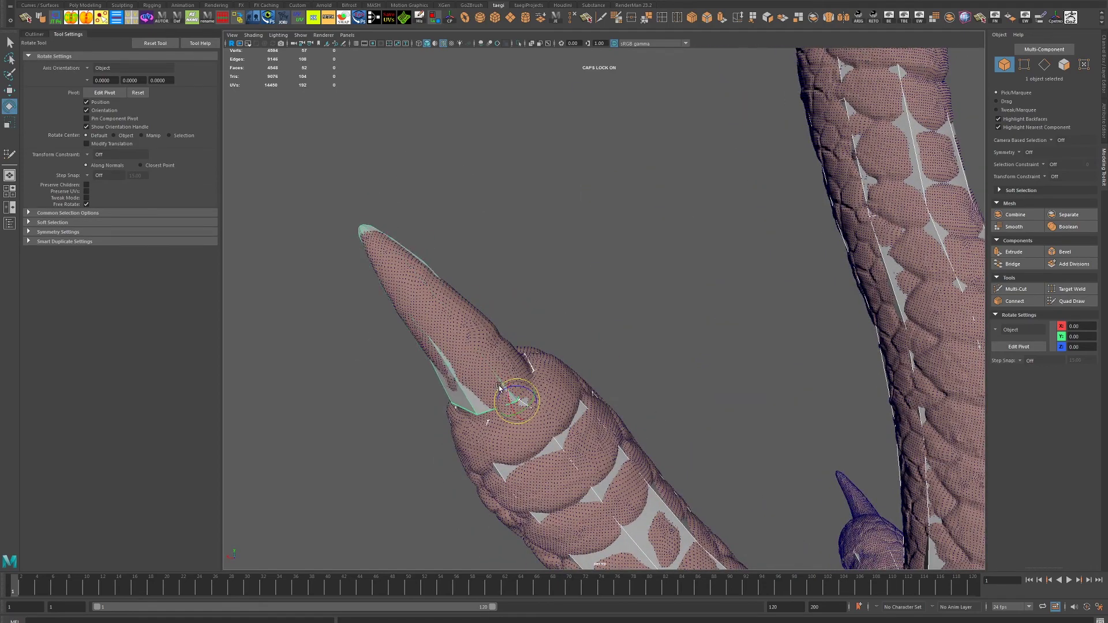
pyautogui.moveTo(401, 393); pyautogui.dragTo(392, 318)
pyautogui.moveTo(392, 318); pyautogui.dragTo(392, 318)
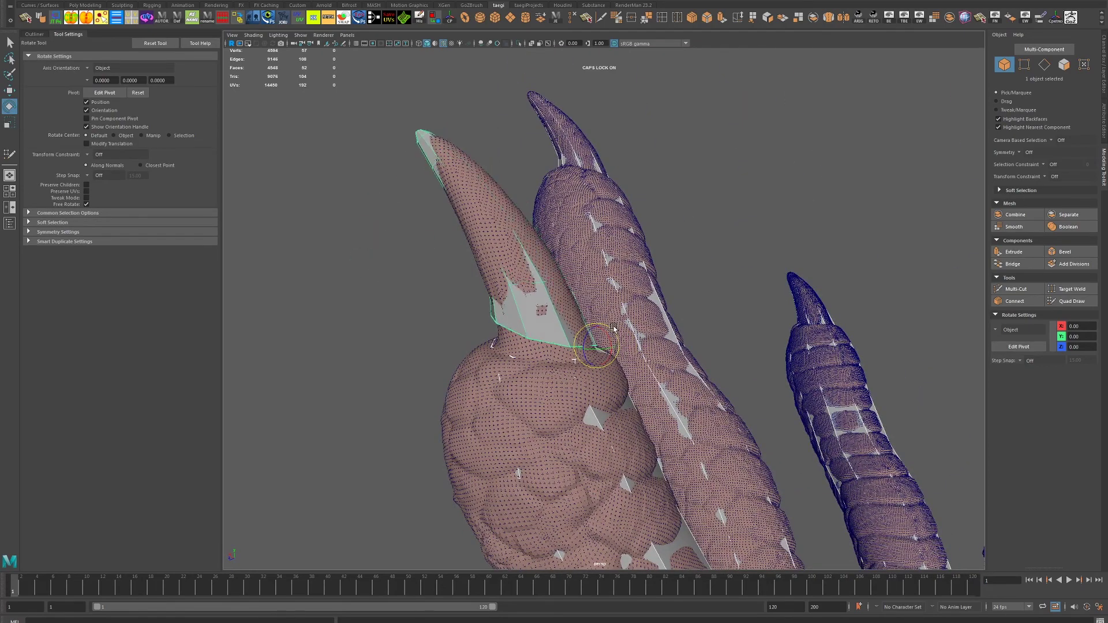
pyautogui.moveTo(392, 318); pyautogui.dragTo(512, 370)
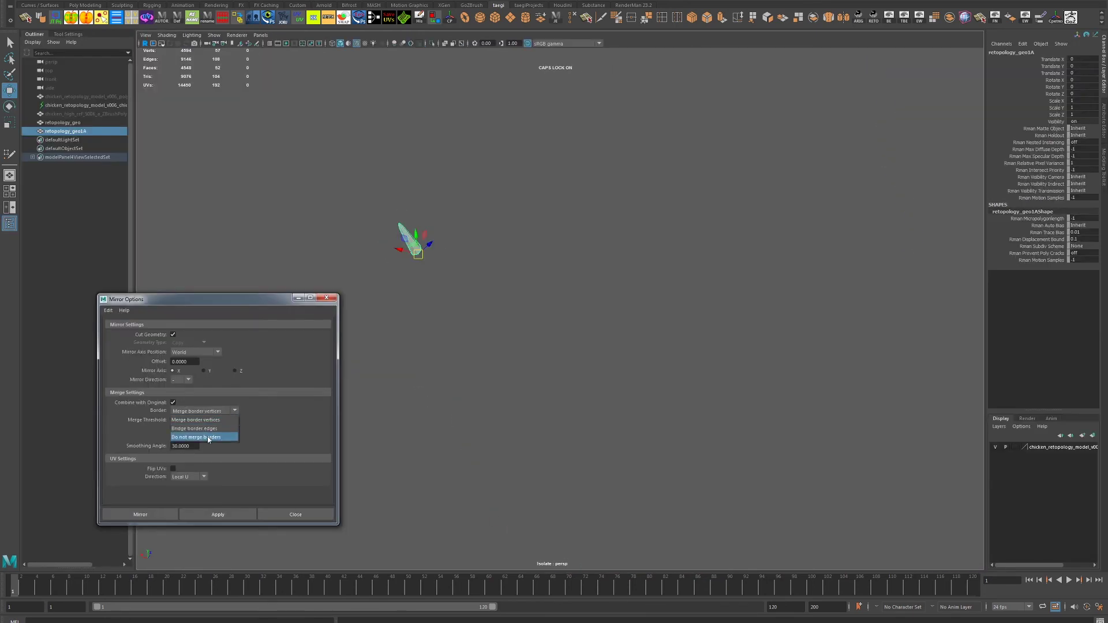
# - Mirror the claw tip across X onto the opposite foot, without merging borders
pyautogui.click(229, 519)
pyautogui.moveTo(542, 369); pyautogui.dragTo(646, 206)
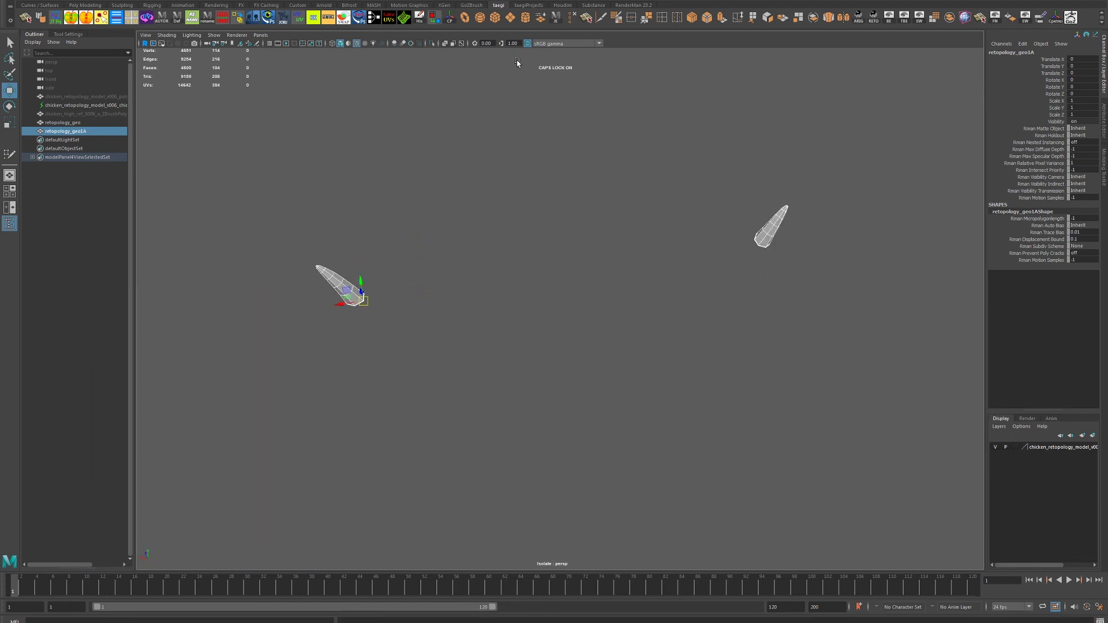
pyautogui.click(432, 43)
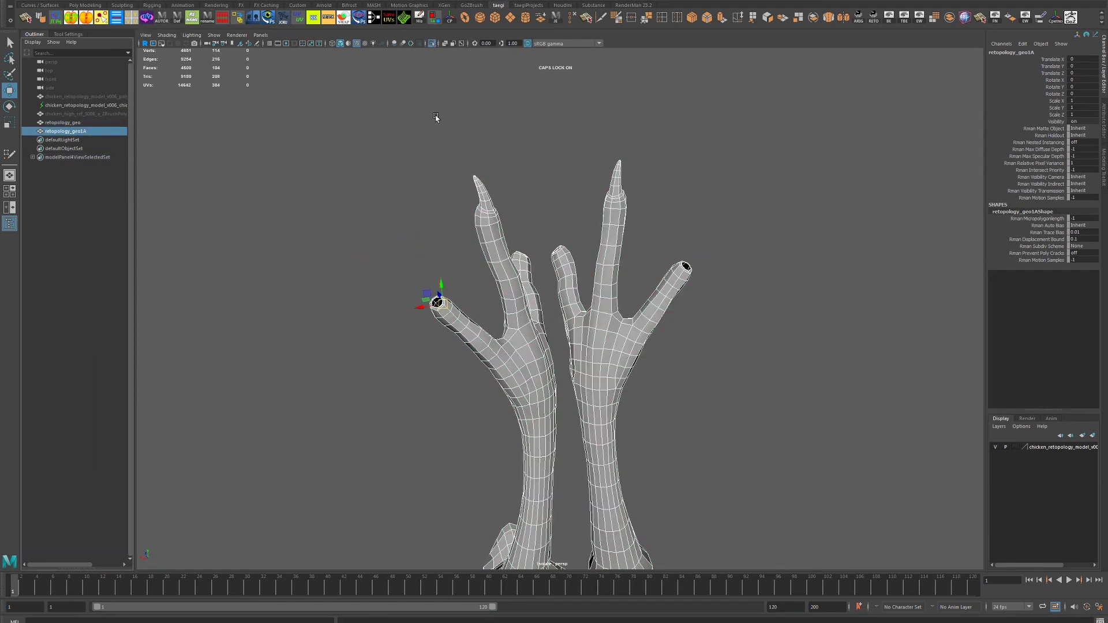
pyautogui.scroll(3)
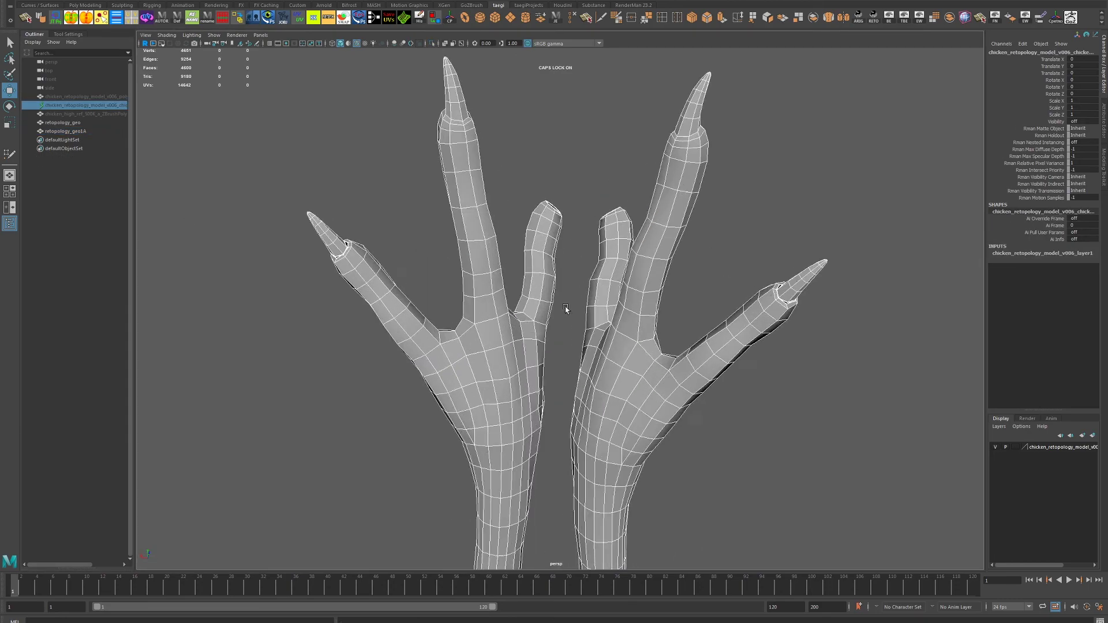
pyautogui.scroll(3)
pyautogui.scroll(3)
pyautogui.scroll(3)
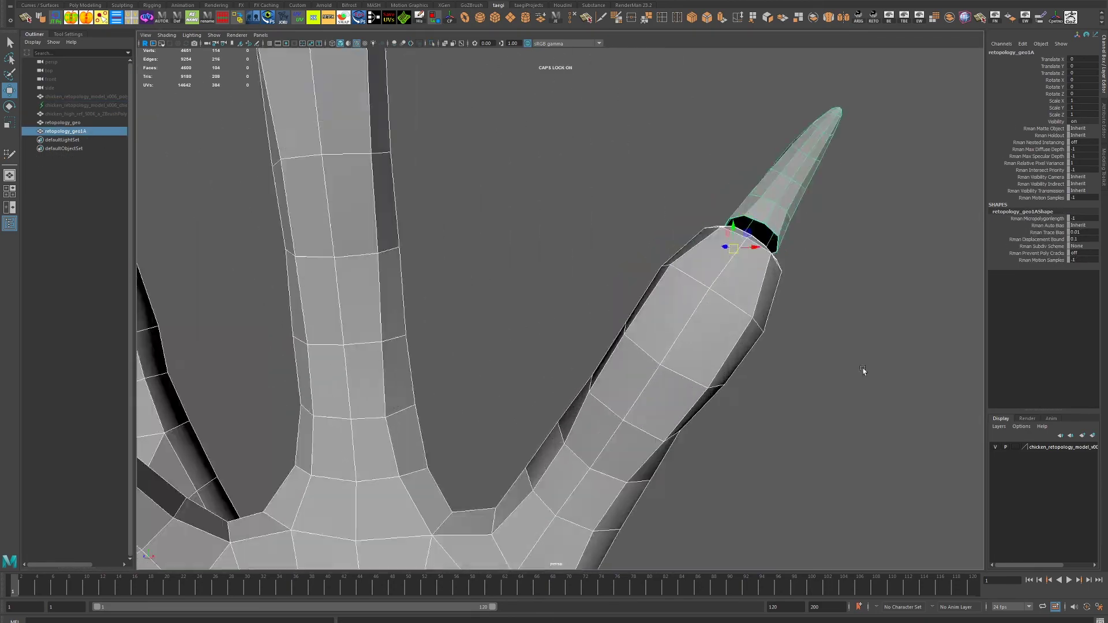
# - Inspect the mirrored tips on both feet and duplicate the pair of claw tips
pyautogui.moveTo(860, 371); pyautogui.dragTo(609, 354)
pyautogui.scroll(-3)
pyautogui.moveTo(564, 398); pyautogui.dragTo(439, 329)
pyautogui.scroll(3)
pyautogui.scroll(-3)
pyautogui.scroll(3)
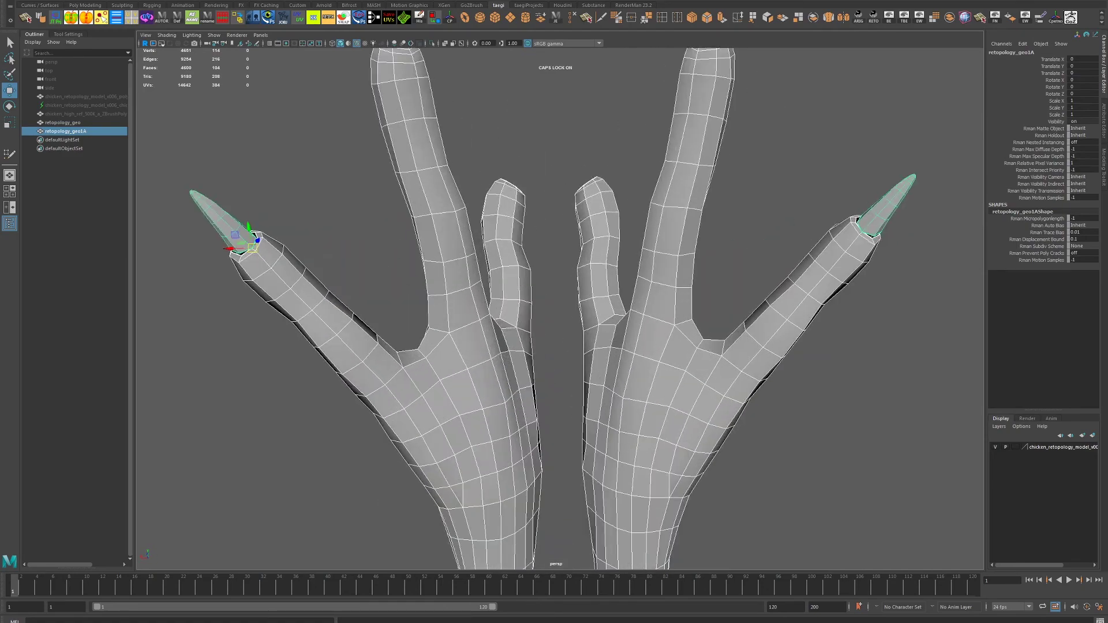
pyautogui.hotkey('ctrl', 'd')
# - Select all vertices of the duplicated claw tips and frame them in view
pyautogui.scroll(-3)
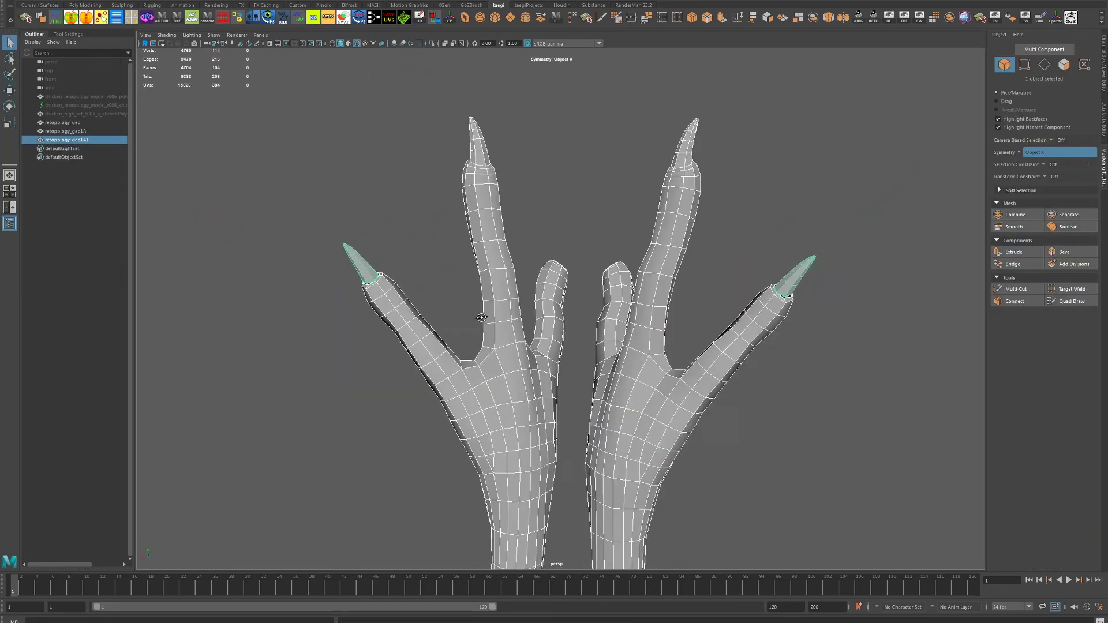
pyautogui.scroll(3)
pyautogui.moveTo(408, 344); pyautogui.dragTo(422, 70)
pyautogui.hotkey('ctrl', '1')
pyautogui.press('F9')
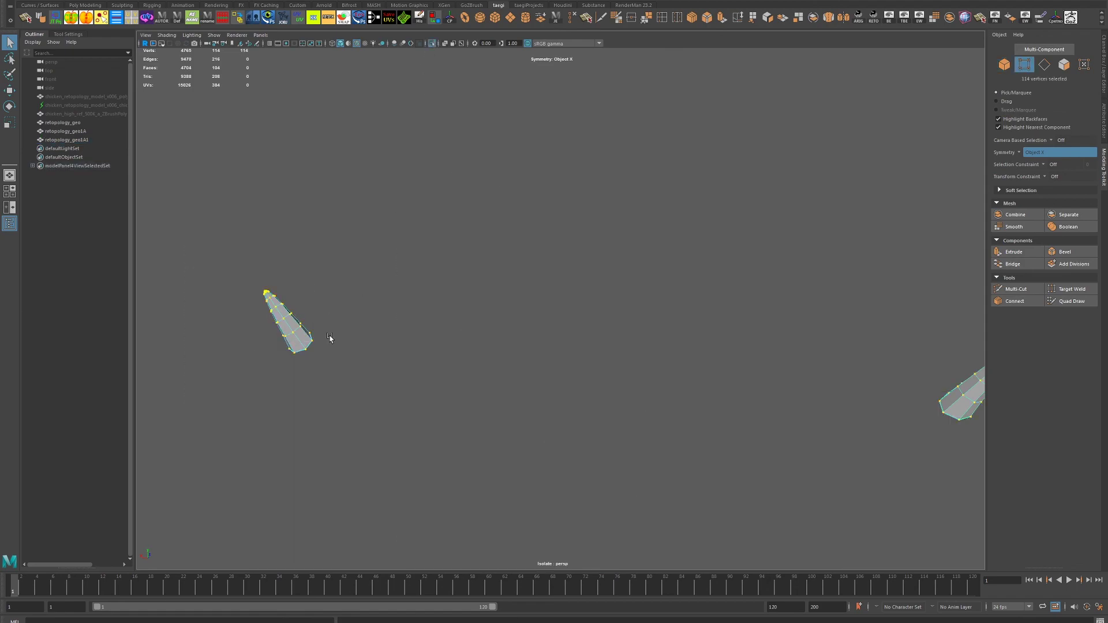
pyautogui.press('w')
pyautogui.moveTo(329, 339); pyautogui.dragTo(403, 300)
pyautogui.hotkey('ctrl', '1')
pyautogui.scroll(3)
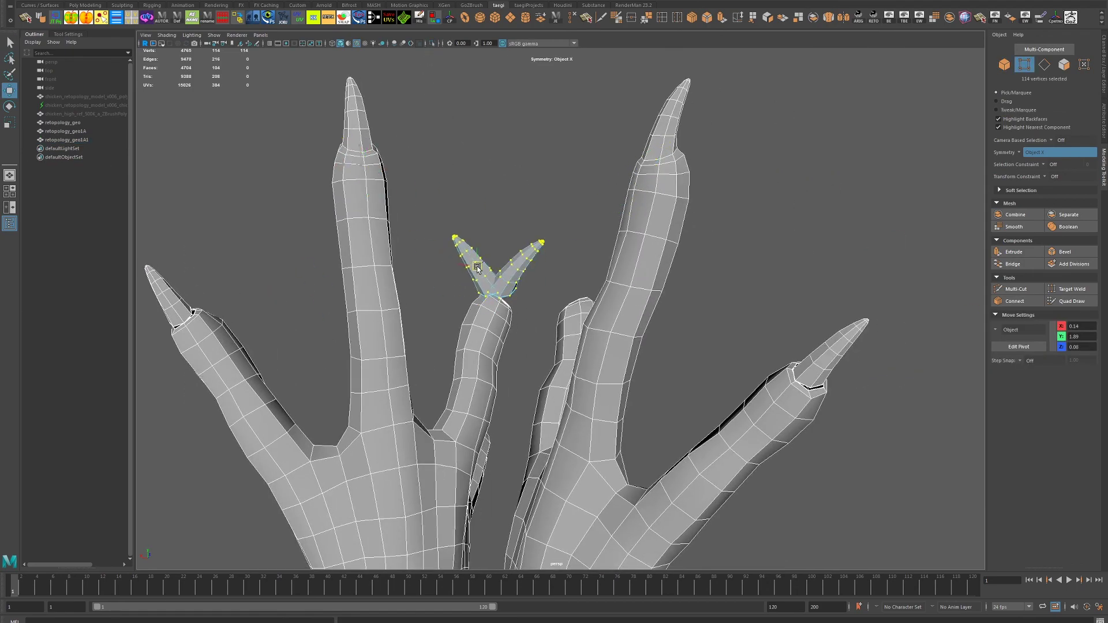
pyautogui.scroll(-3)
pyautogui.moveTo(478, 269); pyautogui.dragTo(388, 265)
pyautogui.scroll(3)
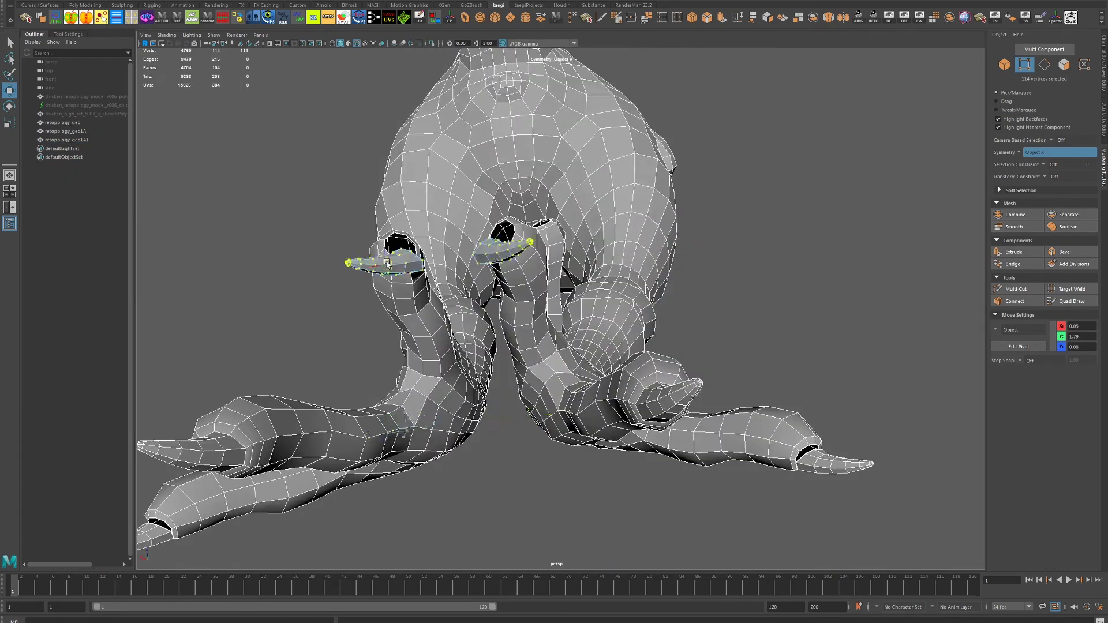
pyautogui.press('f')
# - Tilt both duplicated tips upright and move them down onto the inner toe tips
pyautogui.scroll(3)
pyautogui.scroll(-3)
pyautogui.press('e')
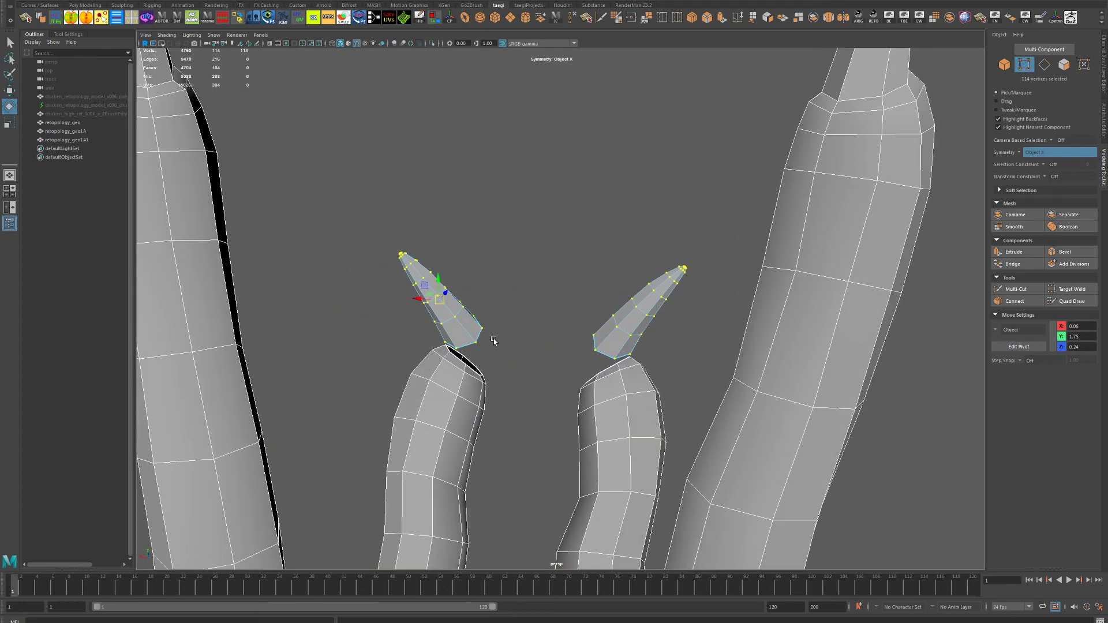
pyautogui.moveTo(451, 321); pyautogui.dragTo(425, 317)
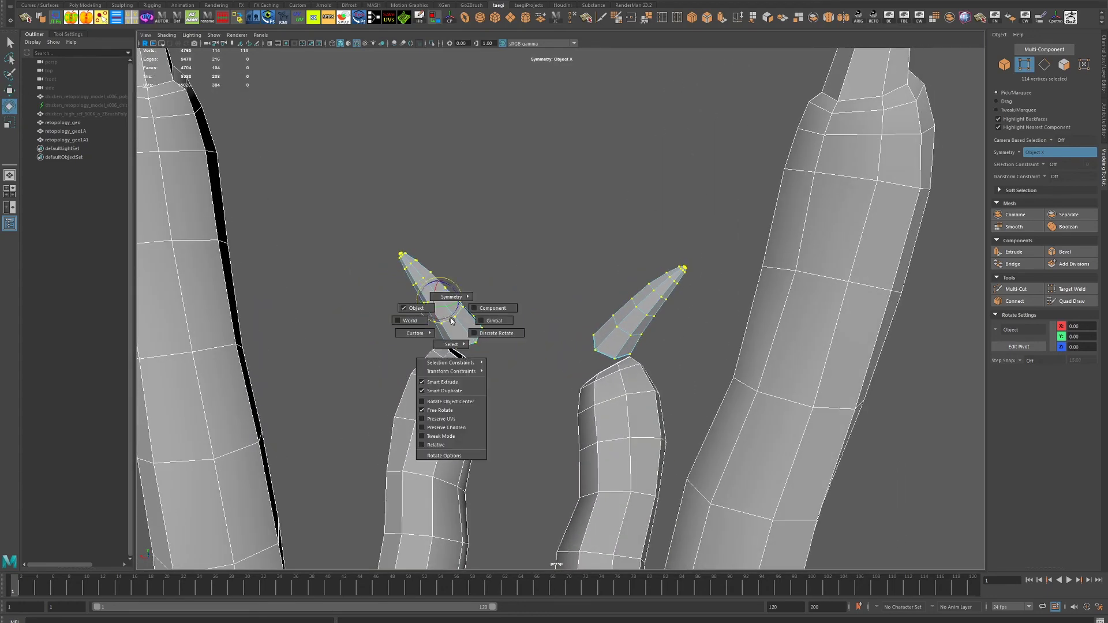
pyautogui.moveTo(452, 322); pyautogui.dragTo(502, 339)
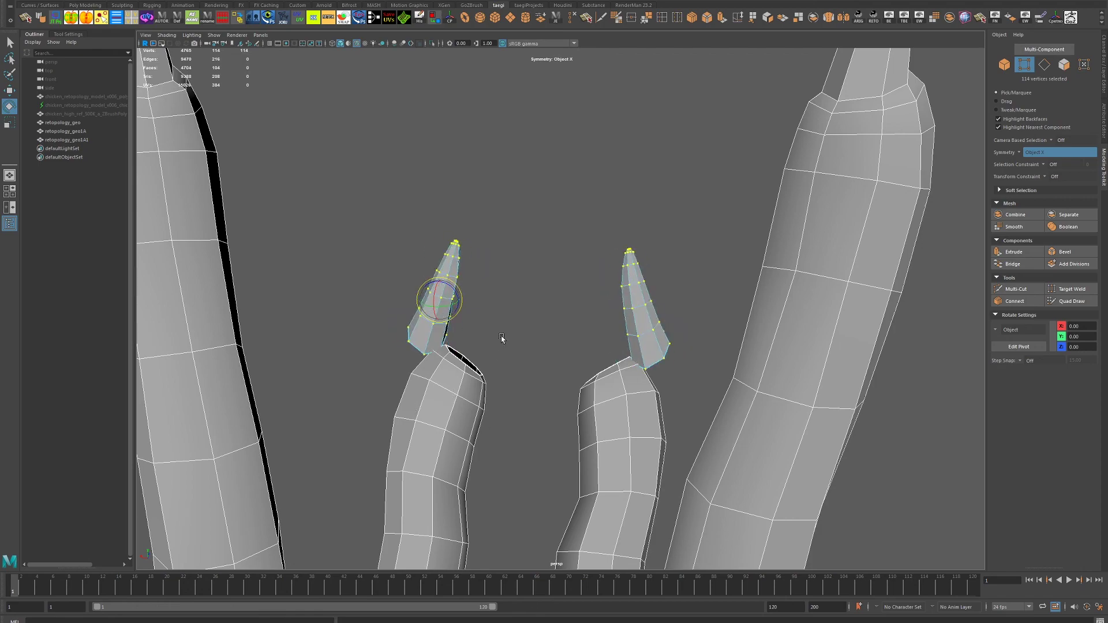
pyautogui.press('w')
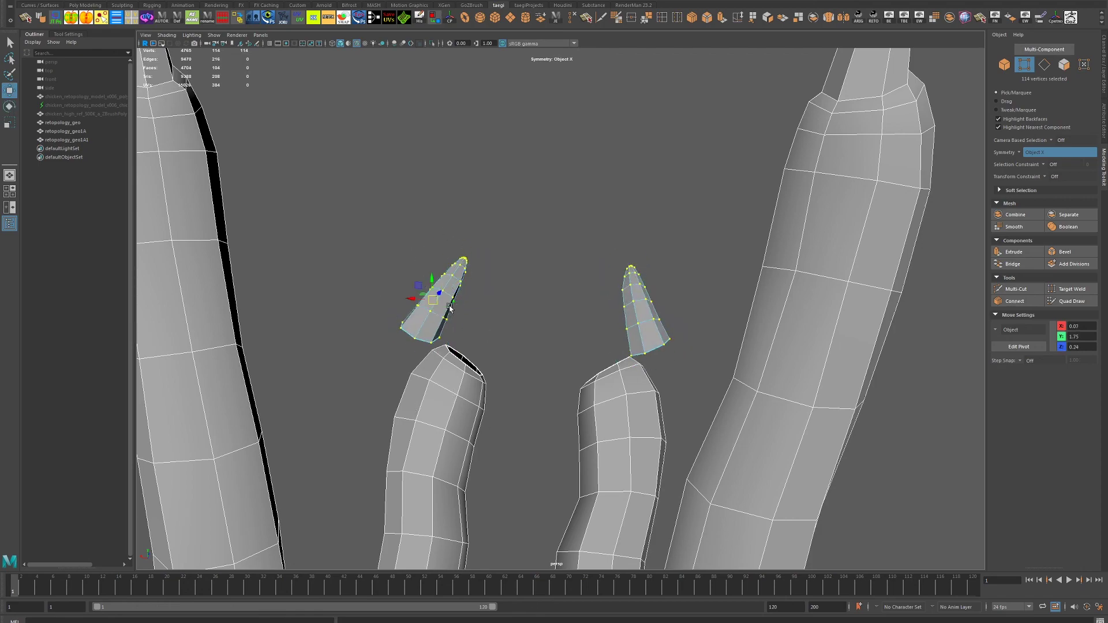
pyautogui.moveTo(459, 309); pyautogui.dragTo(513, 320)
pyautogui.press('f')
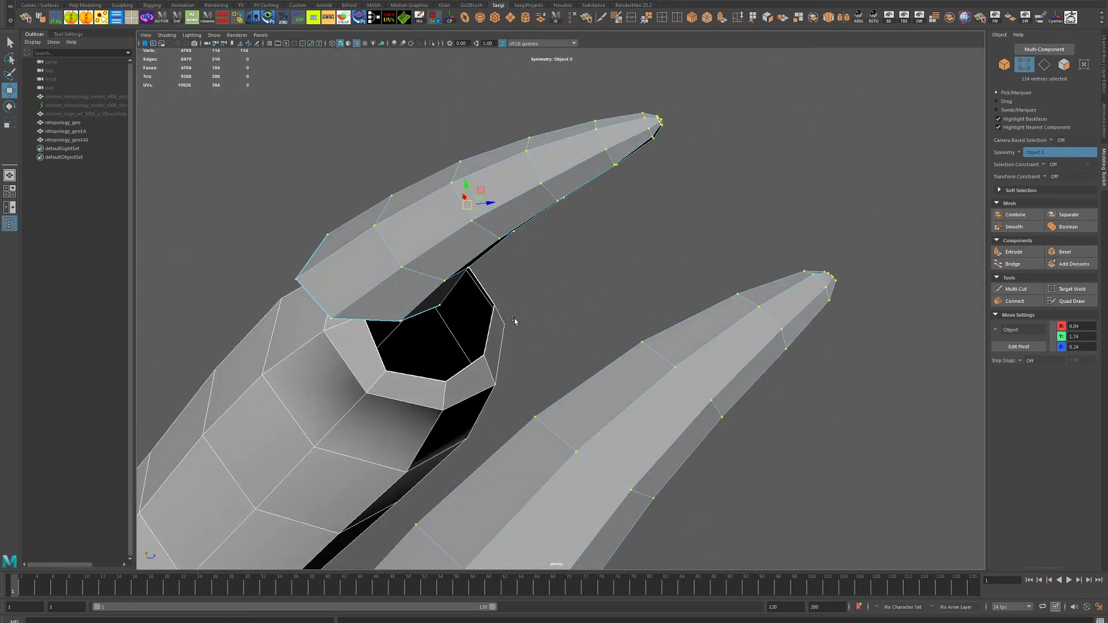
# - Set rotation axis orientation to Component and undo the trial nail adjustments
pyautogui.moveTo(457, 212); pyautogui.dragTo(467, 210)
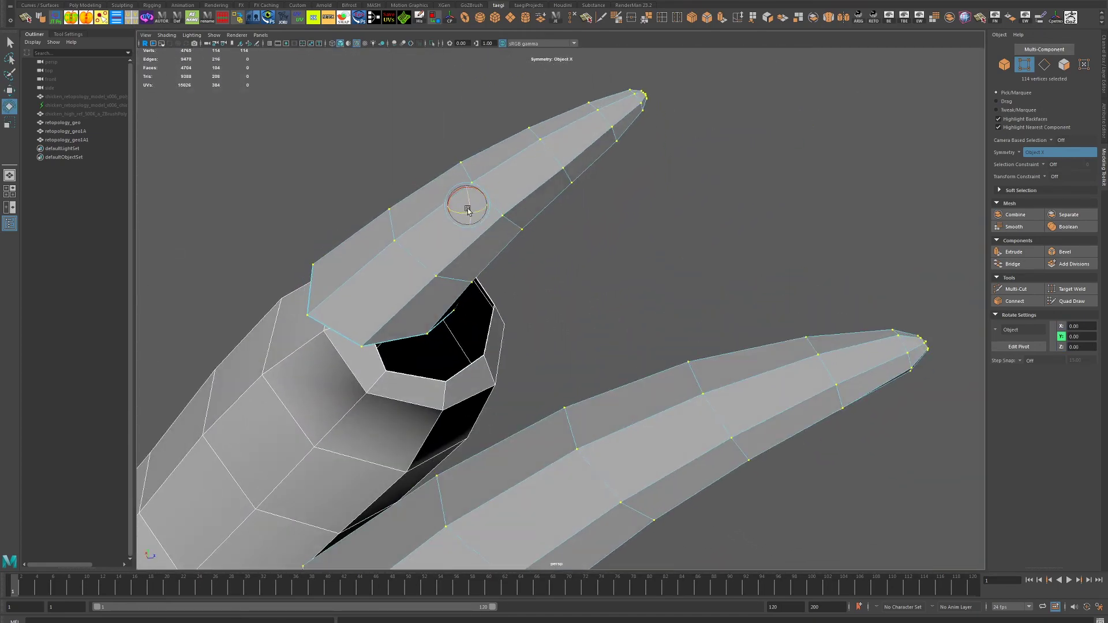
pyautogui.doubleClick(9, 107)
pyautogui.click(116, 68)
pyautogui.click(112, 94)
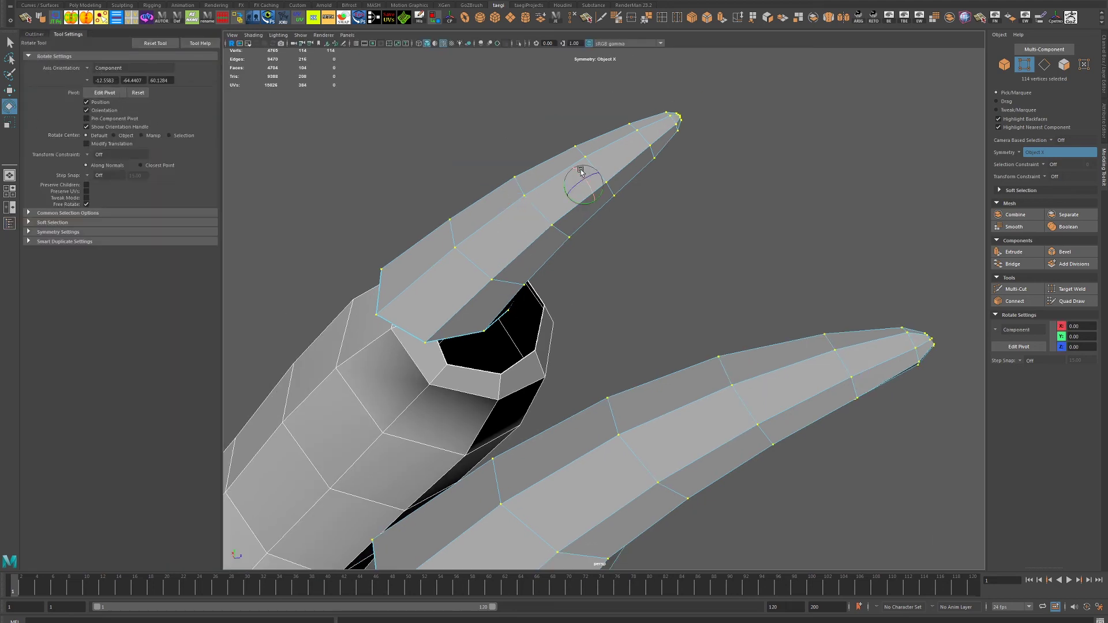
pyautogui.rightClick(581, 172)
pyautogui.hotkey('ctrl', 'z')
pyautogui.press('w')
pyautogui.hotkey('ctrl', 'z')
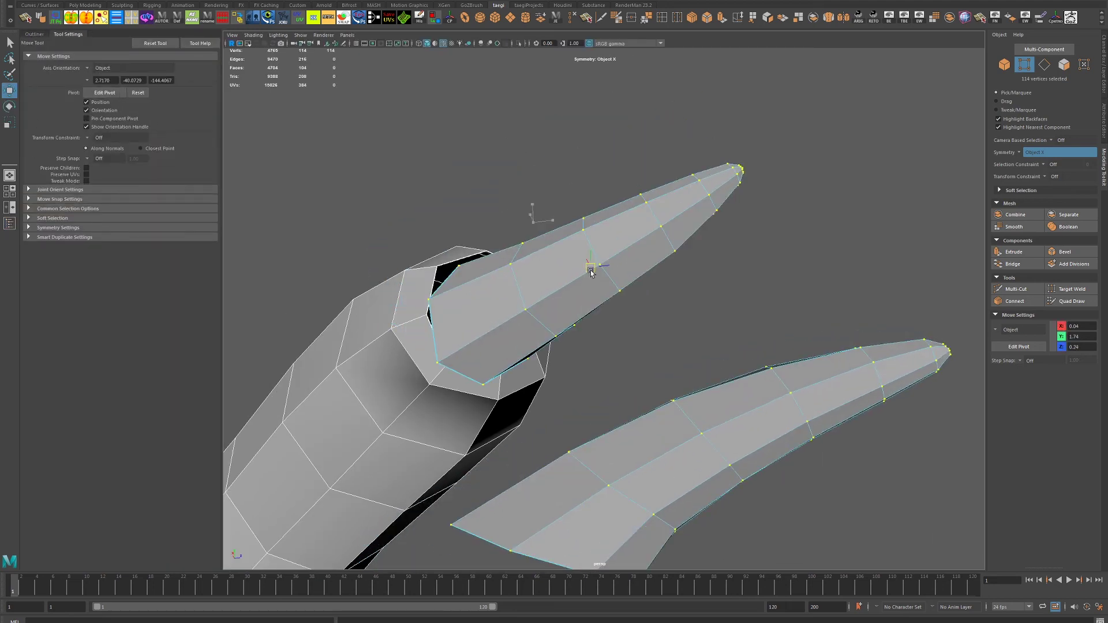
pyautogui.press('e')
# - Move the nail down onto its toe tip and tilt it more upright
pyautogui.moveTo(590, 271); pyautogui.dragTo(566, 248)
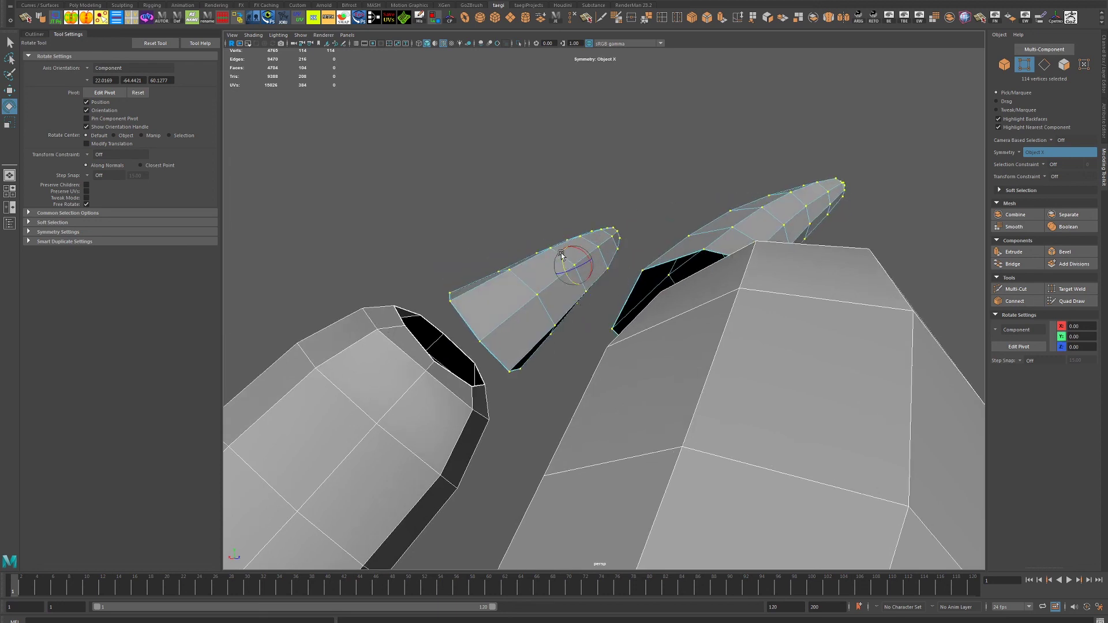
pyautogui.press('w')
pyautogui.moveTo(563, 292); pyautogui.dragTo(518, 299)
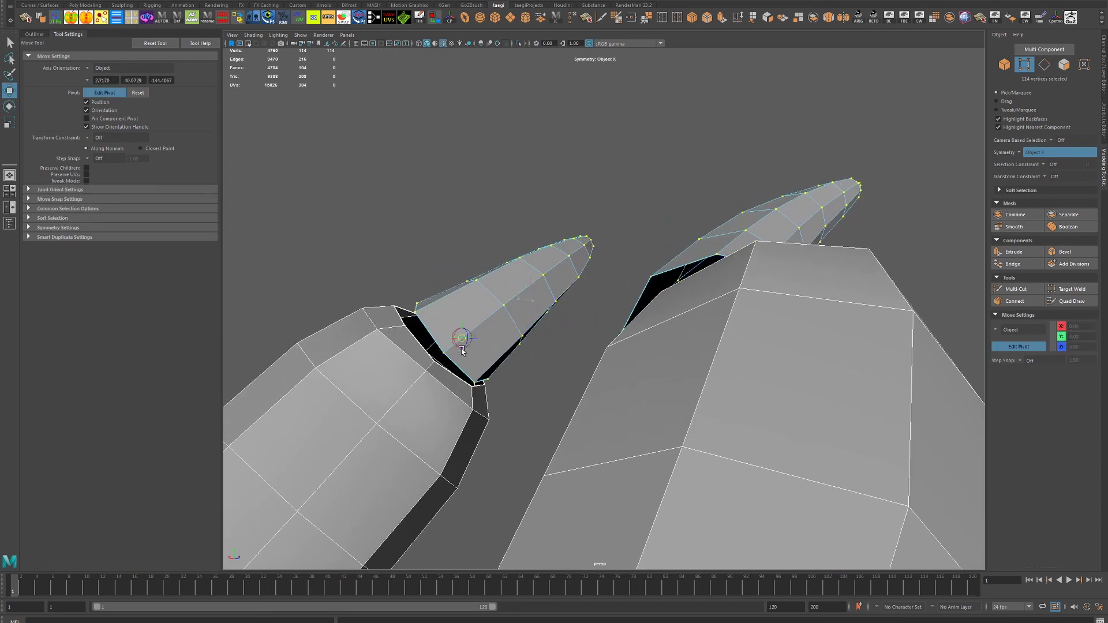
pyautogui.press('e')
pyautogui.moveTo(459, 348); pyautogui.dragTo(502, 395)
pyautogui.press('w')
pyautogui.scroll(3)
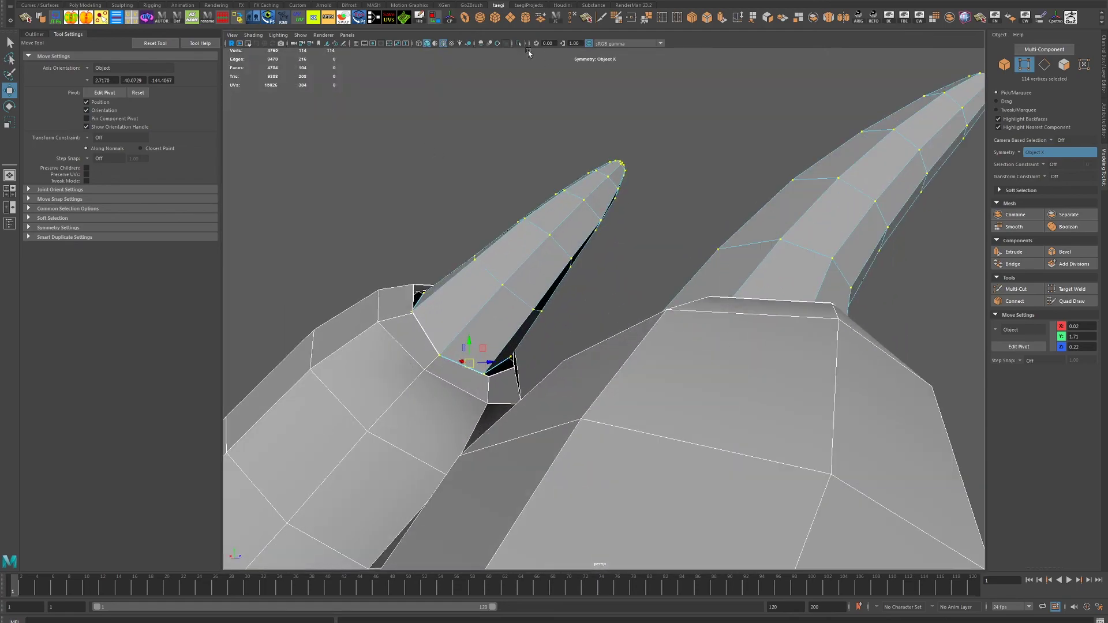
# - Select retopology_geo1A1 in the Outliner and pick all 114 of its vertices
pyautogui.click(34, 34)
pyautogui.click(86, 105)
pyautogui.hotkey('ctrl', '1')
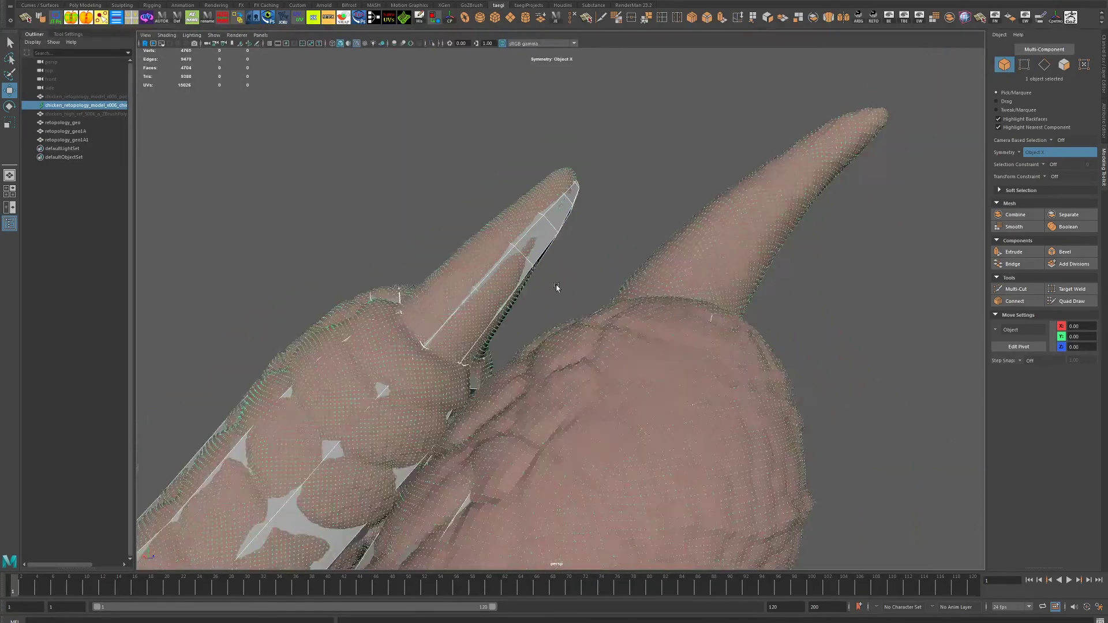
pyautogui.moveTo(557, 287); pyautogui.dragTo(205, 164)
pyautogui.click(66, 139)
pyautogui.press('F9')
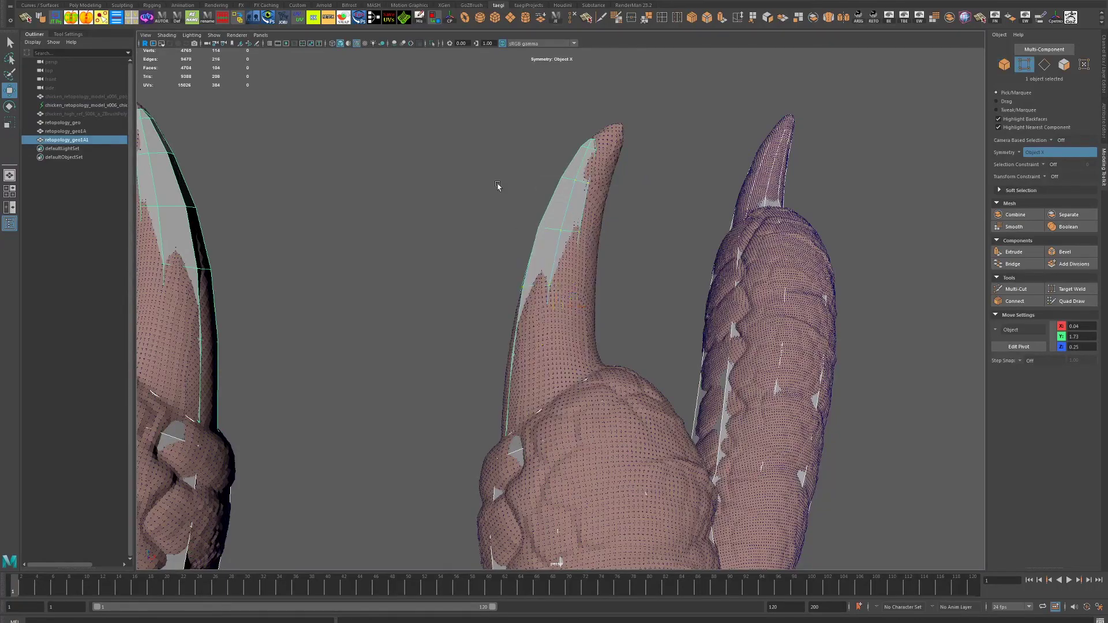
pyautogui.moveTo(376, 77); pyautogui.dragTo(774, 503)
pyautogui.click(556, 306)
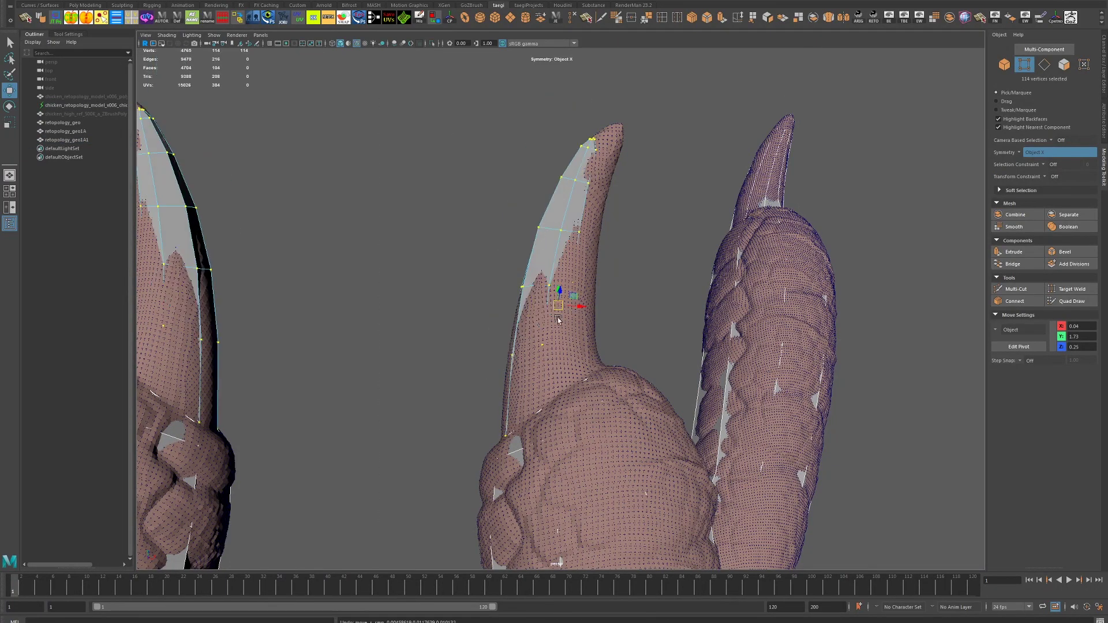
# - Orbit around the claw to check its fit against the sculpt
pyautogui.moveTo(573, 367); pyautogui.dragTo(510, 355)
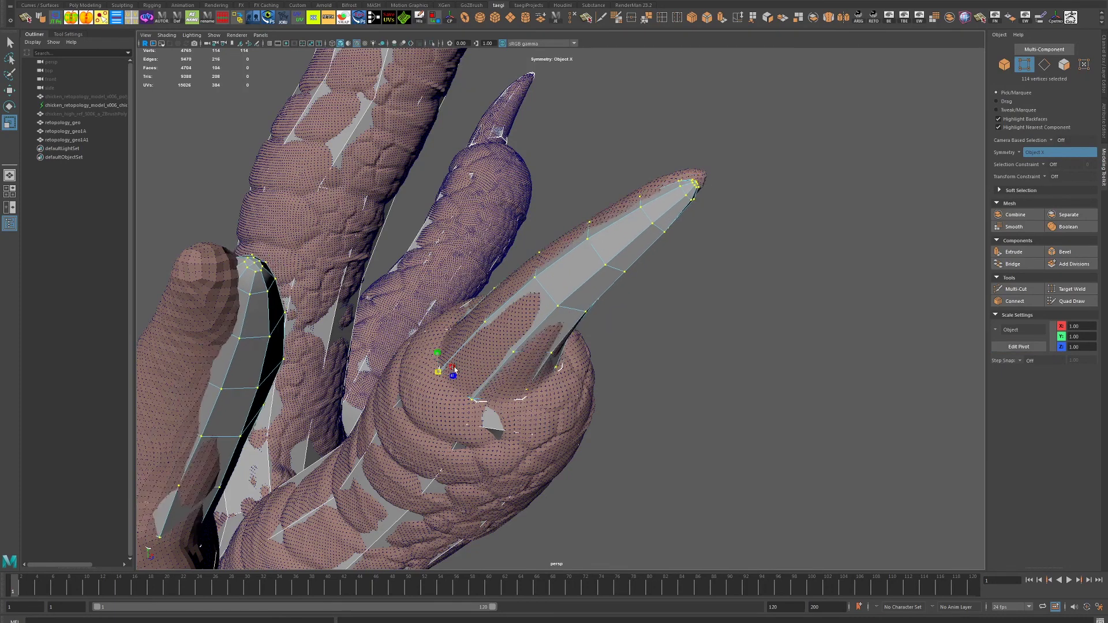
pyautogui.moveTo(439, 372); pyautogui.dragTo(660, 357)
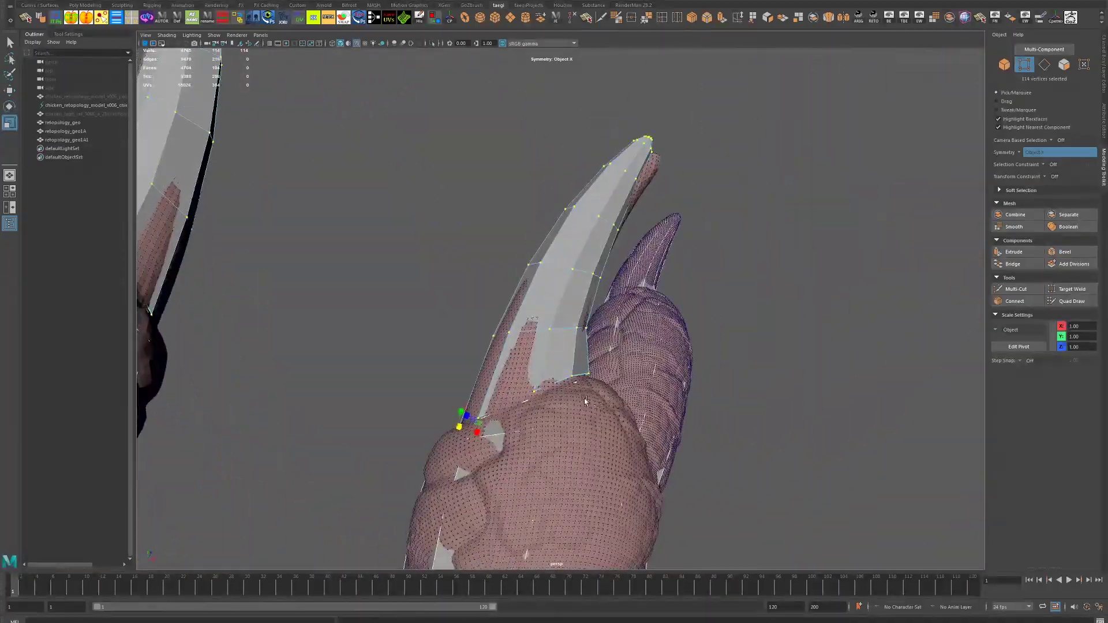
pyautogui.moveTo(477, 424); pyautogui.dragTo(701, 450)
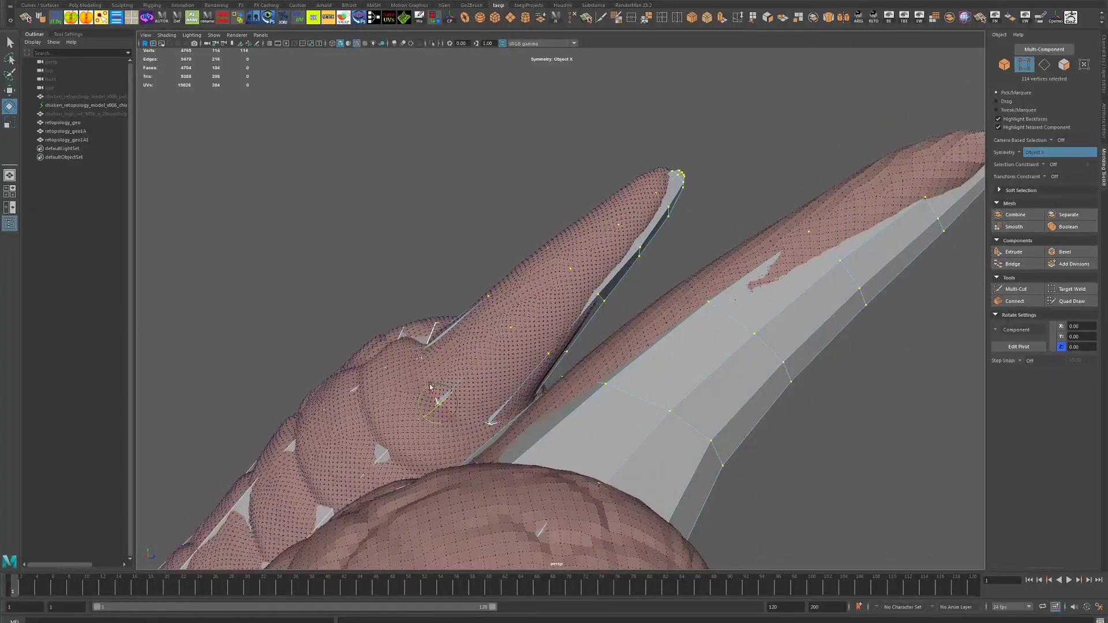
pyautogui.moveTo(418, 397); pyautogui.dragTo(465, 413)
pyautogui.moveTo(439, 406); pyautogui.dragTo(589, 436)
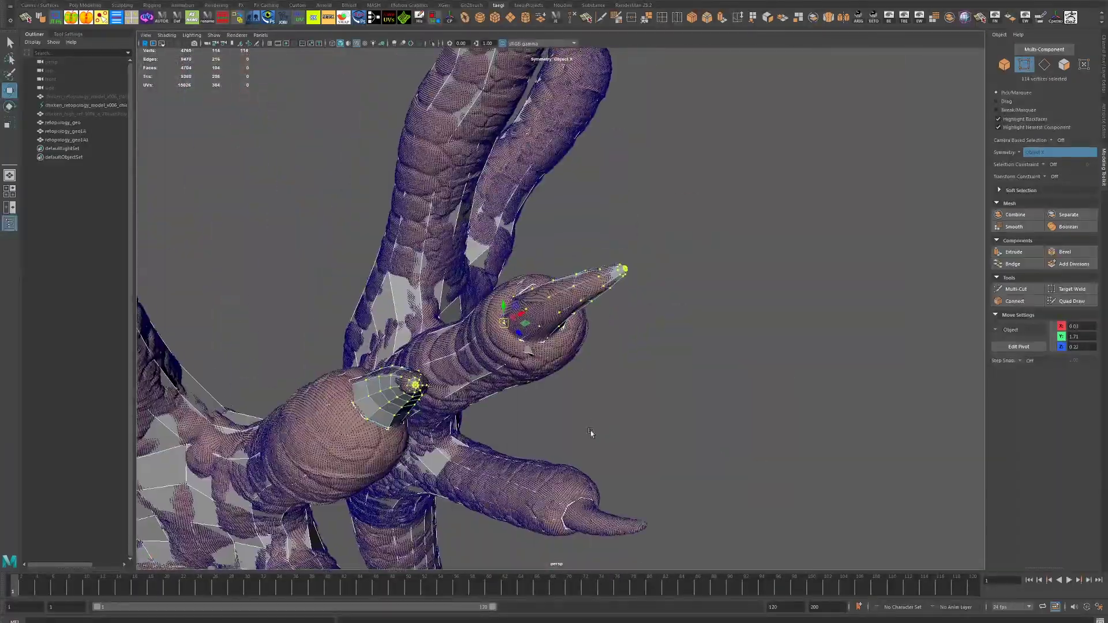
# - Reselect the retopology mesh, view the toes upright, and pick retopology_geo1A1
pyautogui.click(87, 105)
pyautogui.scroll(3)
pyautogui.moveTo(582, 262); pyautogui.dragTo(657, 321)
pyautogui.scroll(-3)
pyautogui.click(70, 140)
# - Isolate the copied claw tips and move them up and outward toward the remaining toes
pyautogui.scroll(-3)
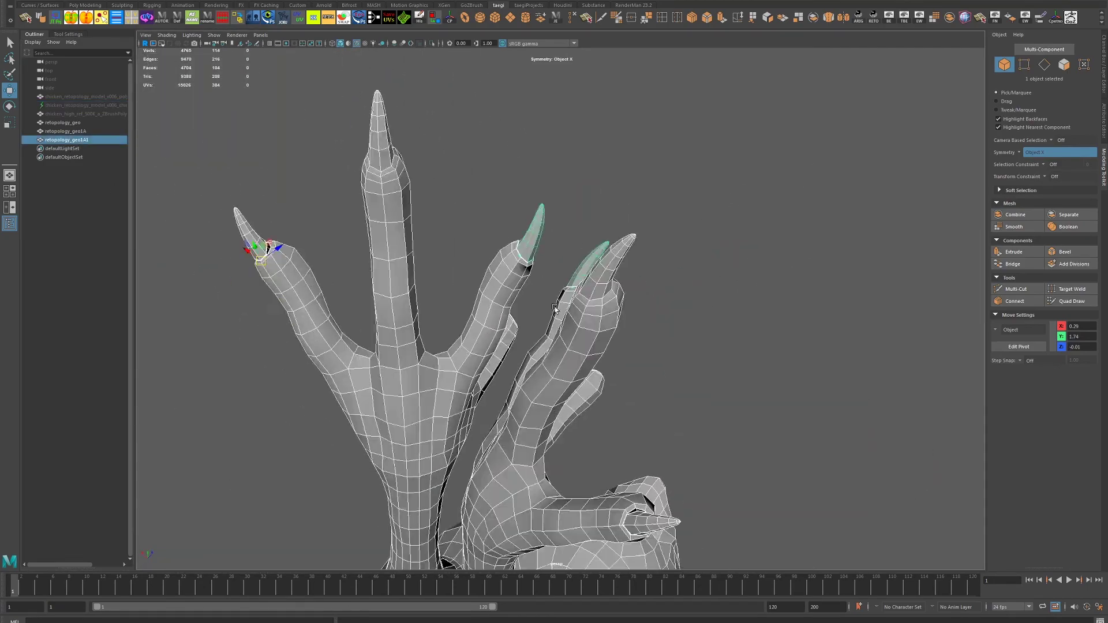
pyautogui.moveTo(555, 300); pyautogui.dragTo(556, 301)
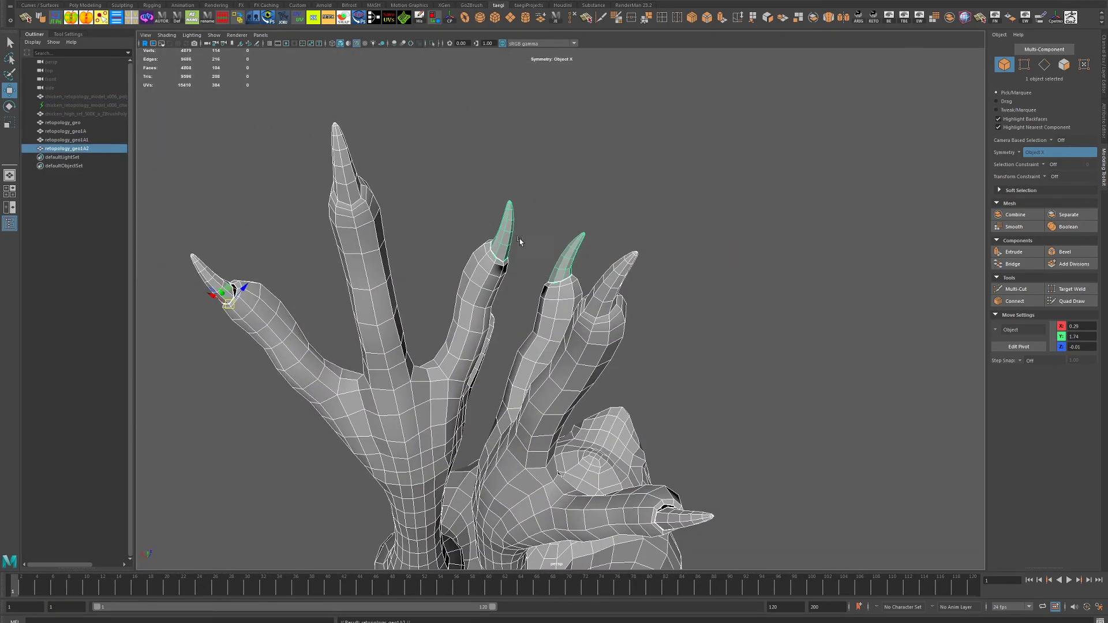
pyautogui.moveTo(635, 311); pyautogui.dragTo(529, 258)
pyautogui.hotkey('ctrl', '1')
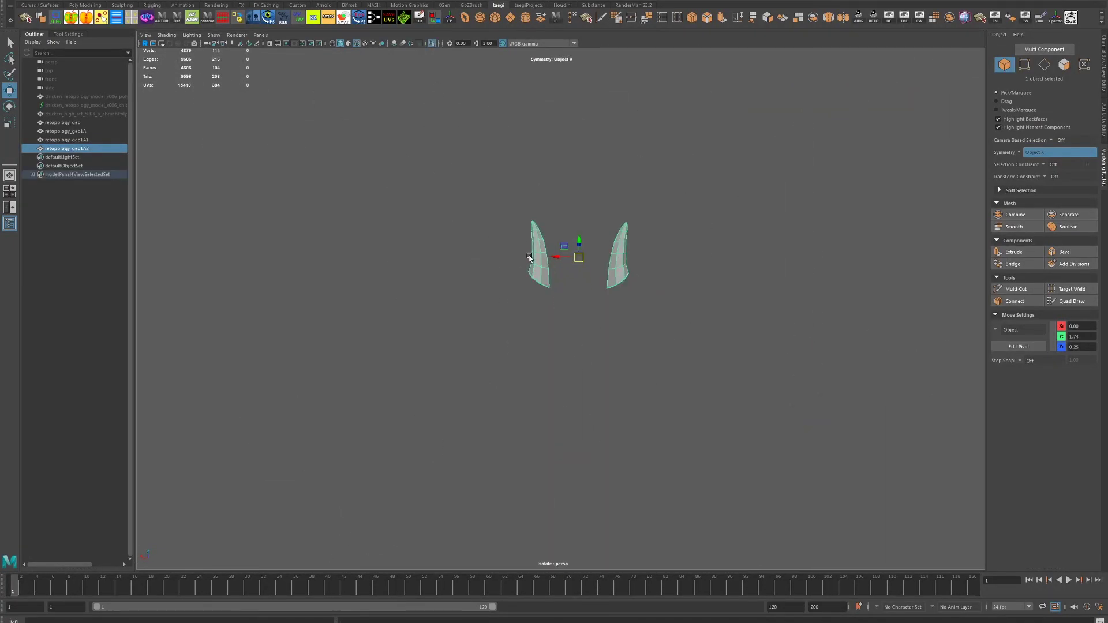
pyautogui.click(431, 43)
pyautogui.moveTo(540, 369); pyautogui.dragTo(570, 322)
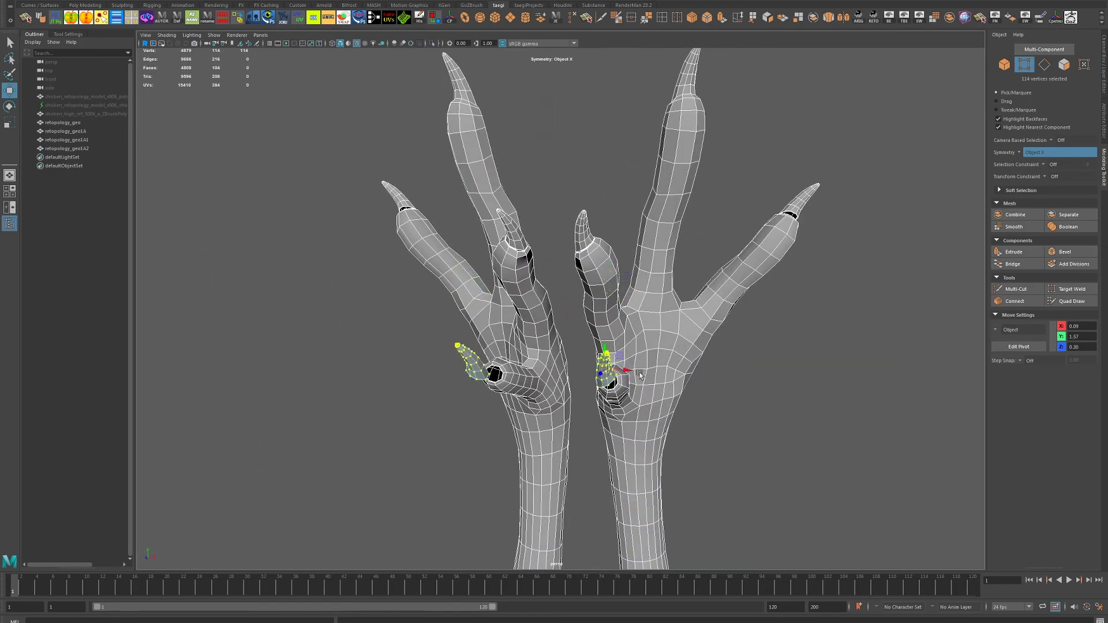
pyautogui.moveTo(640, 376); pyautogui.dragTo(692, 375)
pyautogui.scroll(3)
pyautogui.scroll(3)
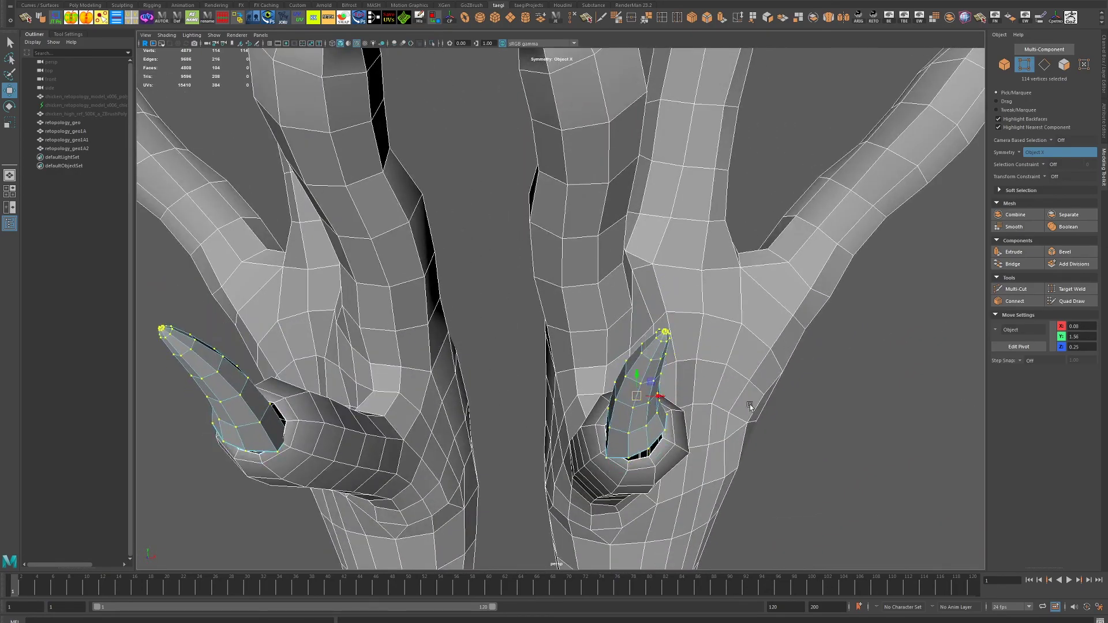
pyautogui.moveTo(749, 406); pyautogui.dragTo(646, 362)
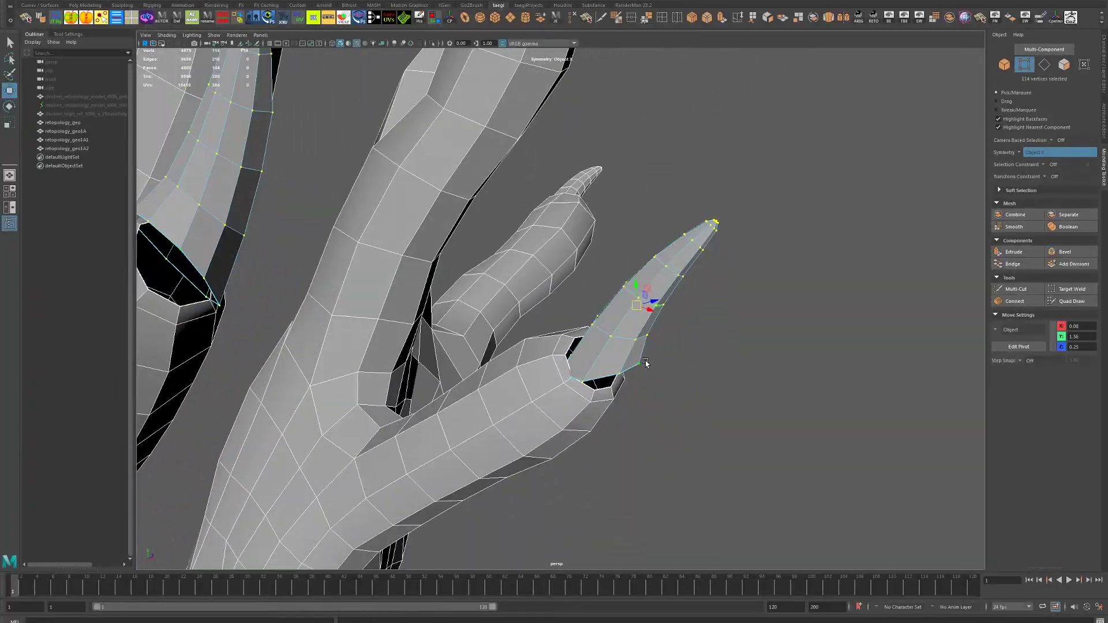
# - Rotate the claw vertices toward the tip and move the claw onto the toe tip
pyautogui.rightClick(663, 285)
pyautogui.moveTo(663, 285); pyautogui.dragTo(598, 230)
pyautogui.press('w')
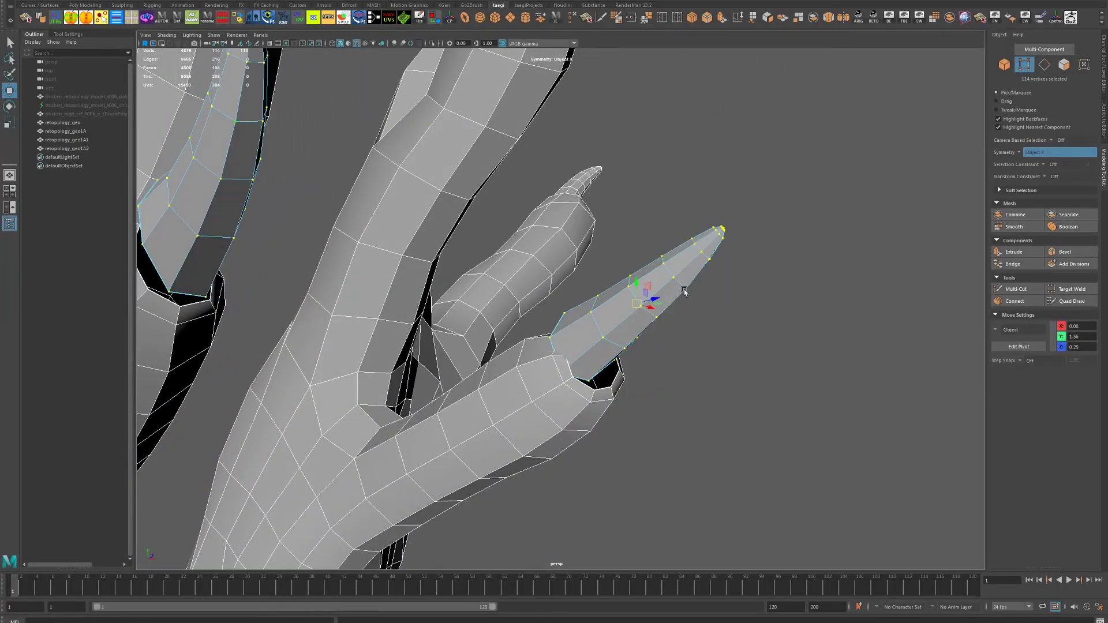
pyautogui.moveTo(650, 297); pyautogui.dragTo(612, 361)
pyautogui.press('e')
pyautogui.moveTo(704, 254); pyautogui.dragTo(695, 233)
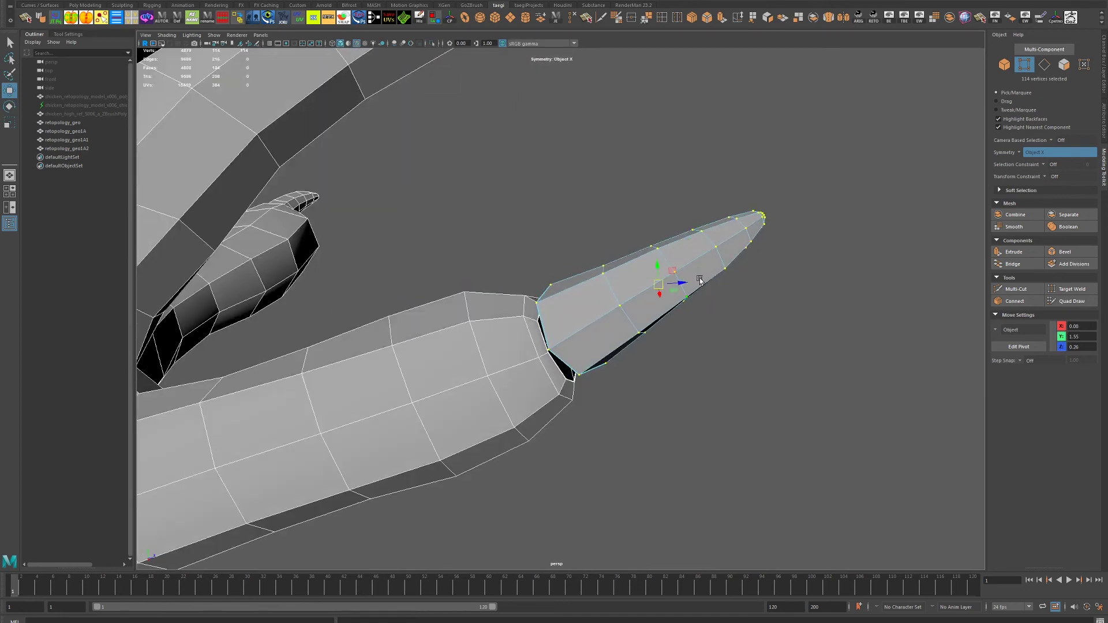
pyautogui.moveTo(700, 281); pyautogui.dragTo(675, 319)
# - Adjust the rotation settings and shift the claw down and right onto the toe
pyautogui.press('e')
pyautogui.doubleClick(9, 106)
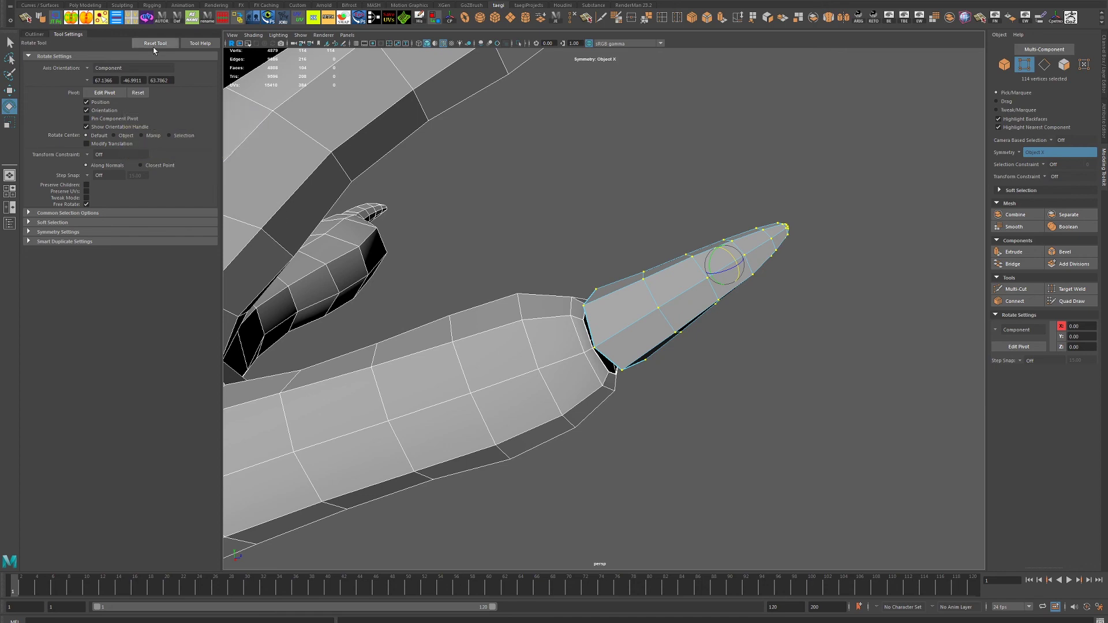
pyautogui.press('w')
pyautogui.moveTo(703, 289); pyautogui.dragTo(706, 304)
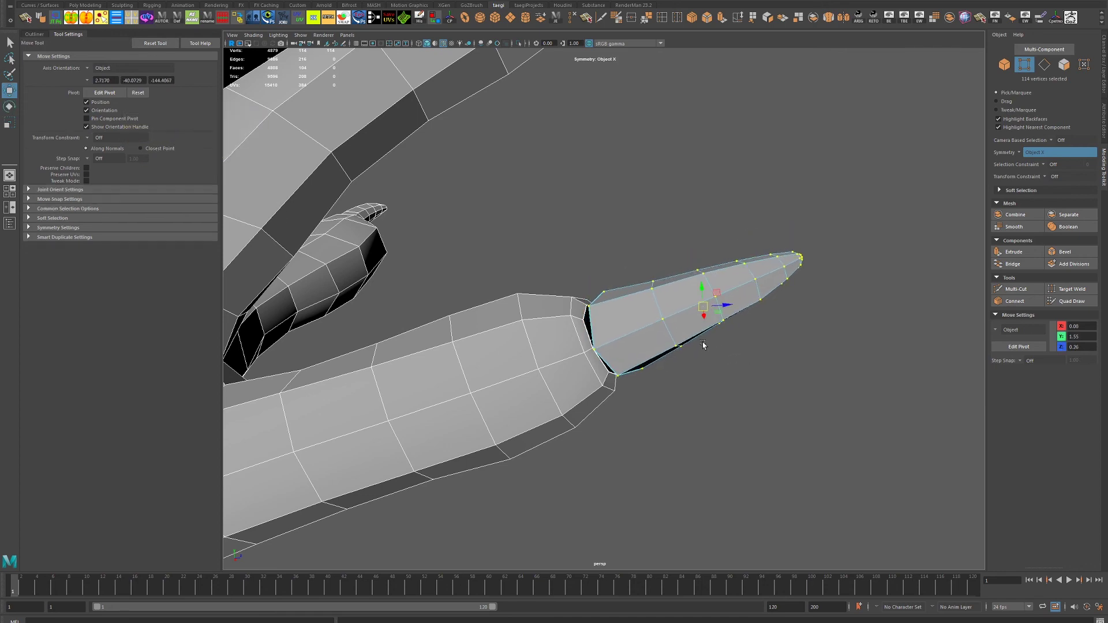
pyautogui.press('e')
pyautogui.press('w')
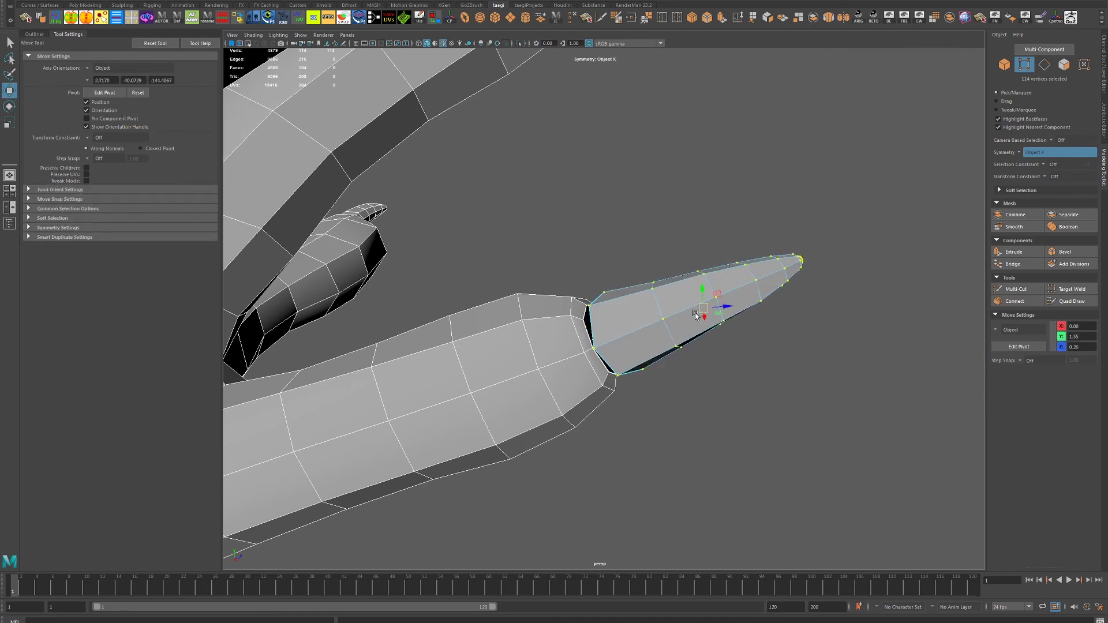
pyautogui.moveTo(702, 318); pyautogui.dragTo(687, 346)
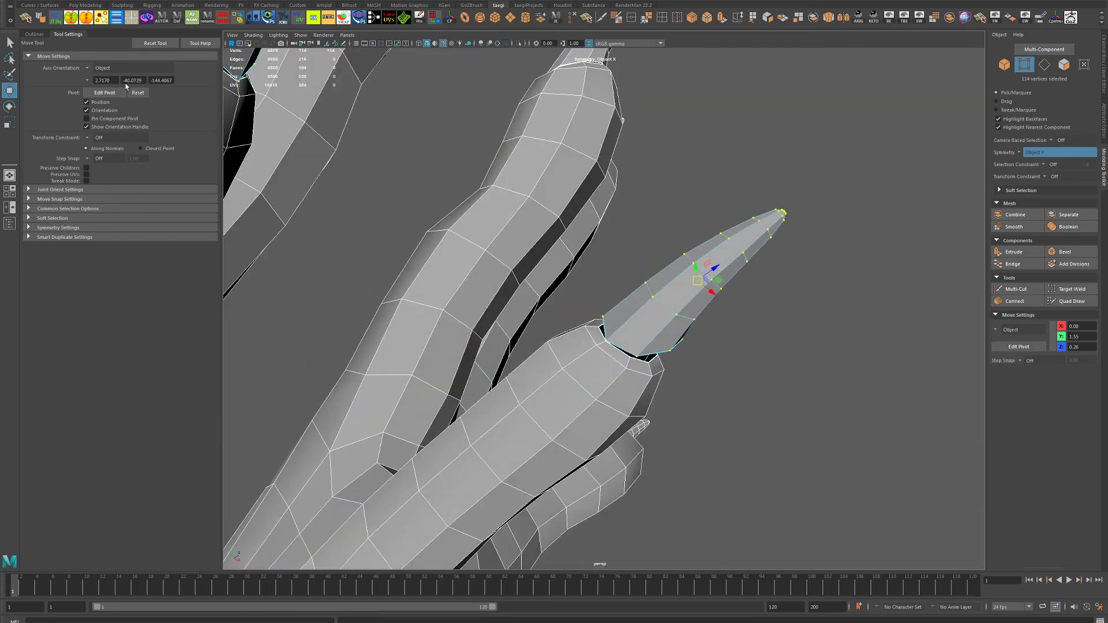
# - Show the high-res sculpt for reference, frame the claw and select its vertices
pyautogui.click(9, 224)
pyautogui.click(85, 105)
pyautogui.moveTo(574, 230); pyautogui.dragTo(677, 228)
pyautogui.press('f')
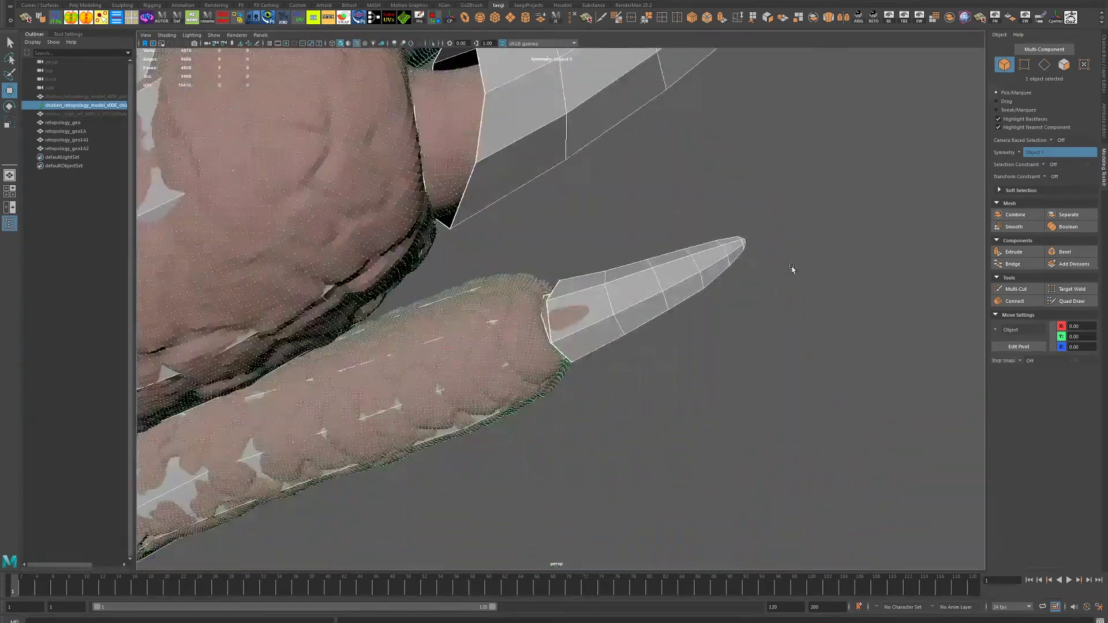
pyautogui.moveTo(769, 244); pyautogui.dragTo(779, 224)
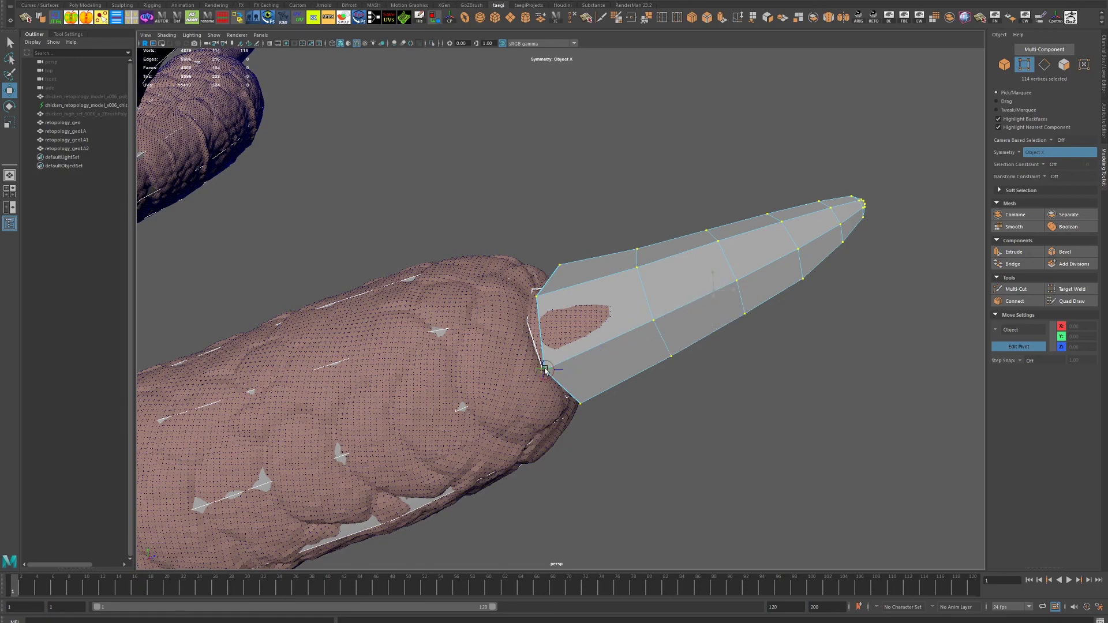
# - Rotate, scale and twist the claw vertices to match the sculpted claw
pyautogui.moveTo(743, 393); pyautogui.dragTo(629, 326)
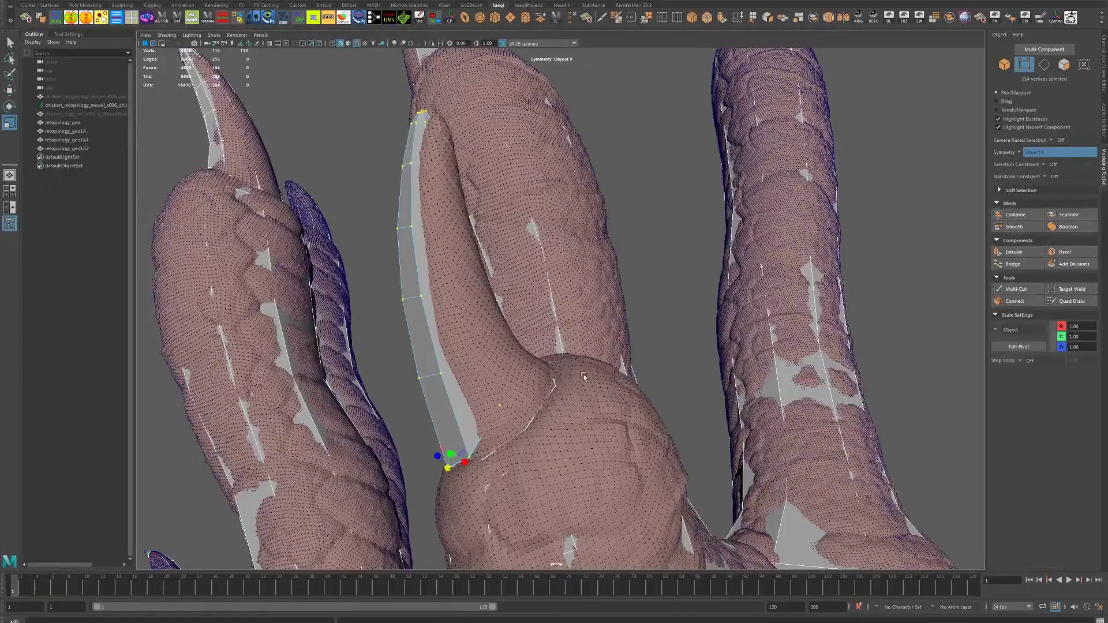
pyautogui.moveTo(454, 446); pyautogui.dragTo(533, 438)
pyautogui.press('r')
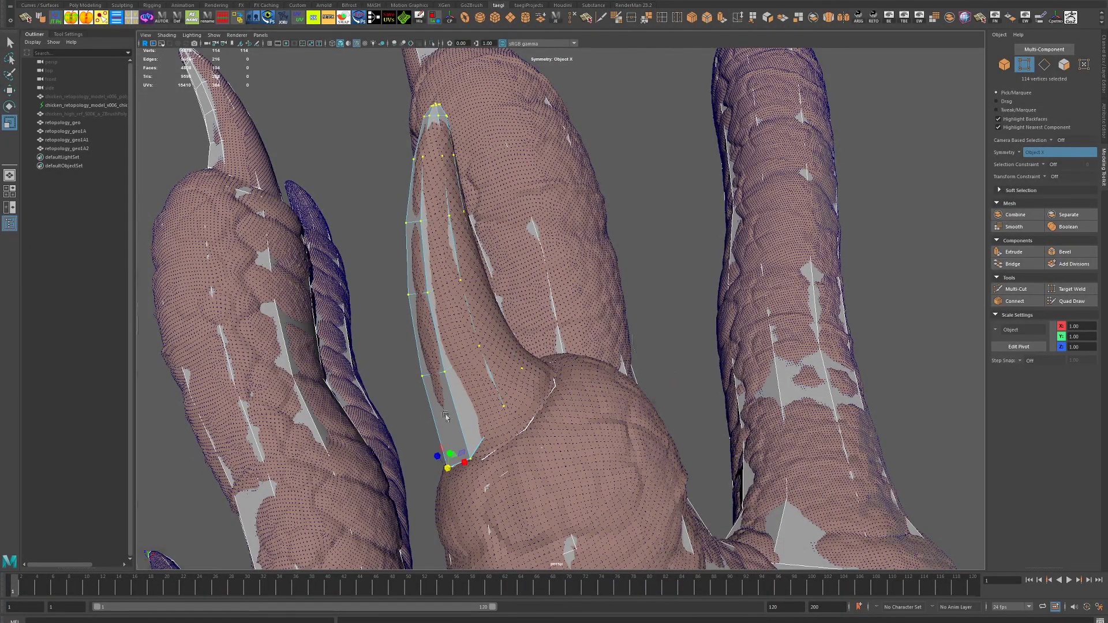
pyautogui.moveTo(445, 416); pyautogui.dragTo(557, 425)
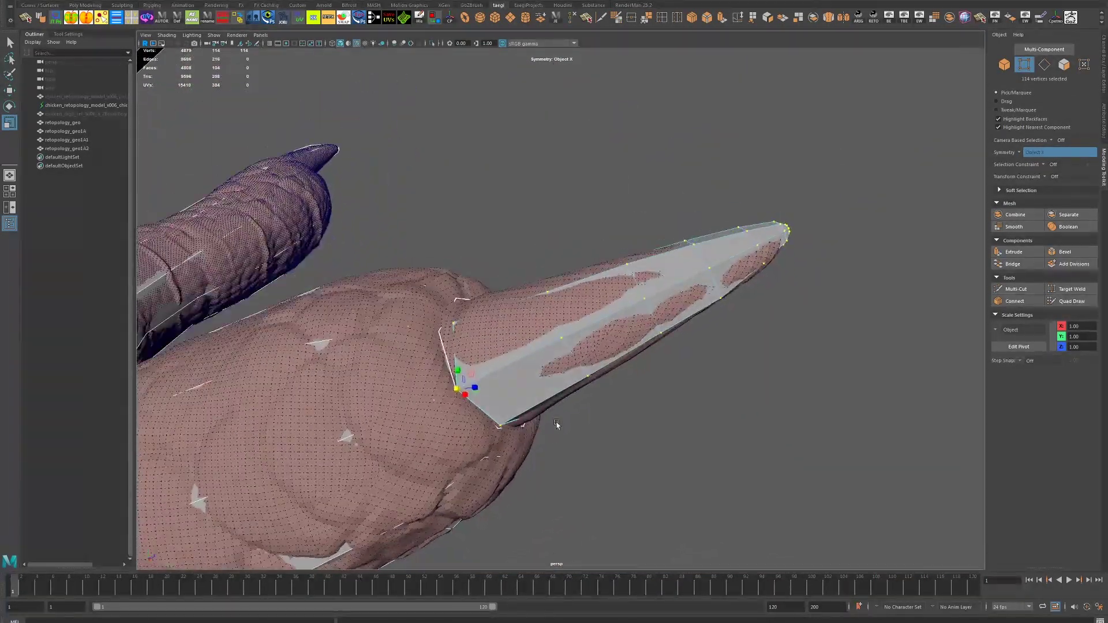
pyautogui.press('e')
pyautogui.moveTo(477, 401); pyautogui.dragTo(454, 386)
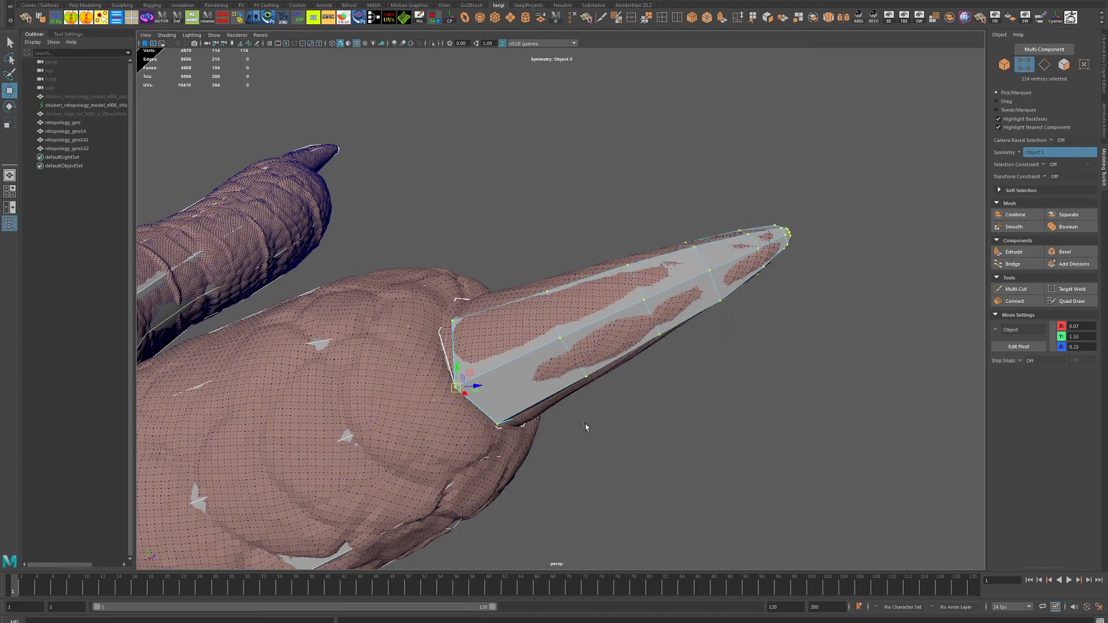
pyautogui.moveTo(586, 425); pyautogui.dragTo(750, 462)
pyautogui.scroll(-3)
pyautogui.scroll(3)
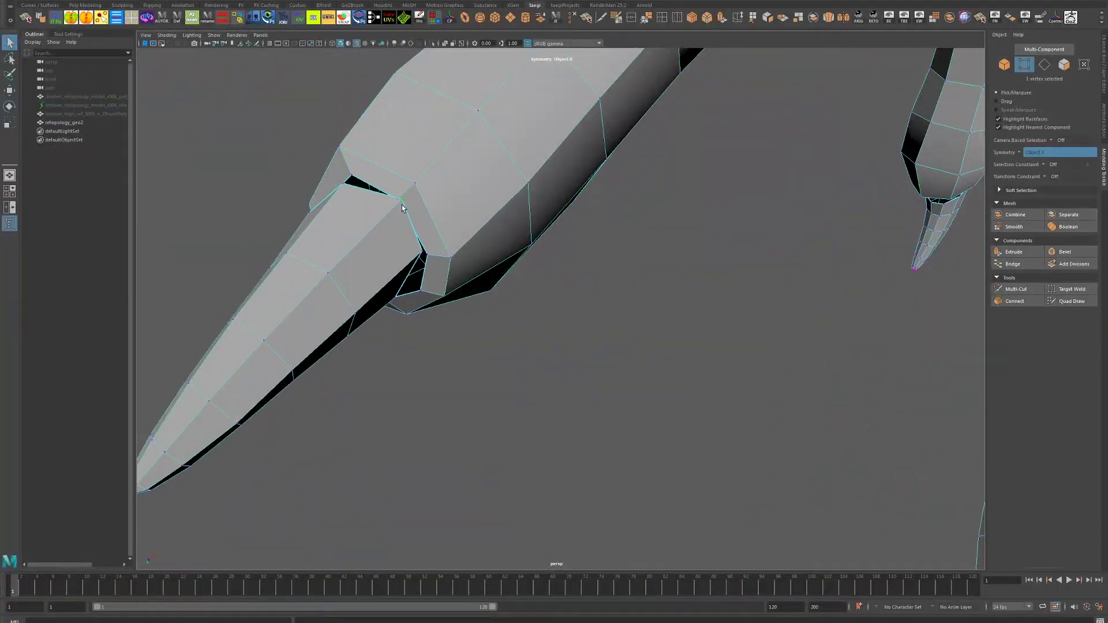
# - Add a second claw-tip vertex and drag it down to meet the toe end
pyautogui.click(417, 225)
pyautogui.press('w')
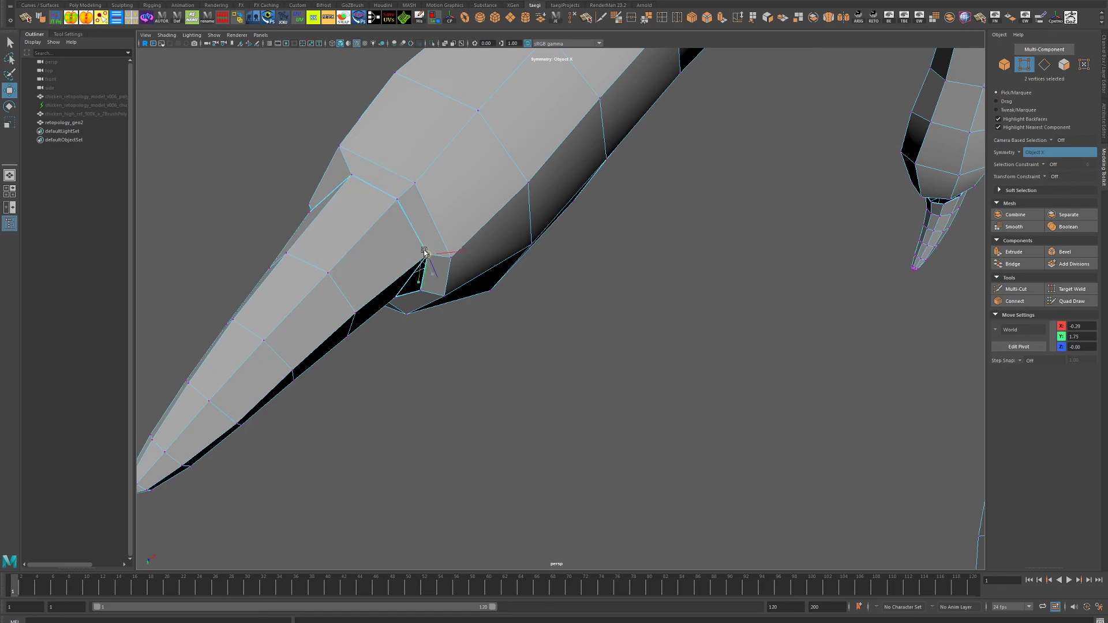
pyautogui.scroll(-3)
pyautogui.moveTo(495, 321); pyautogui.dragTo(462, 289)
pyautogui.scroll(3)
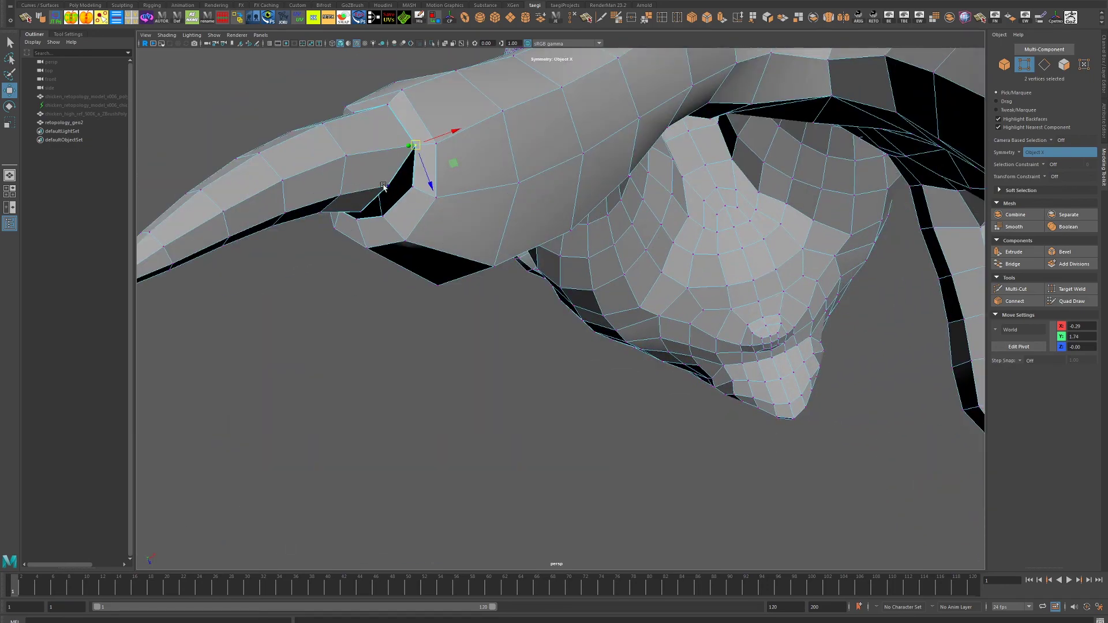
pyautogui.moveTo(384, 187); pyautogui.dragTo(412, 189)
# - Inspect the foot from the side and open, then close, the Merge Vertices options
pyautogui.moveTo(379, 218); pyautogui.dragTo(401, 255)
pyautogui.scroll(-3)
pyautogui.scroll(3)
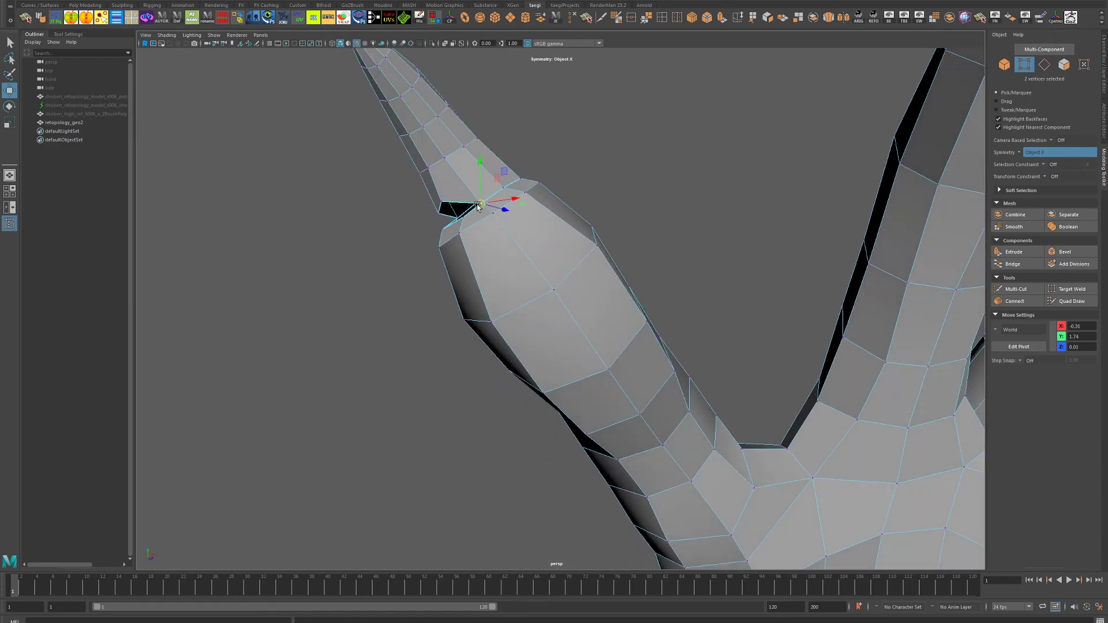
pyautogui.scroll(-3)
pyautogui.moveTo(439, 227); pyautogui.dragTo(302, 153)
pyautogui.scroll(3)
pyautogui.scroll(3)
pyautogui.rightClick(379, 198)
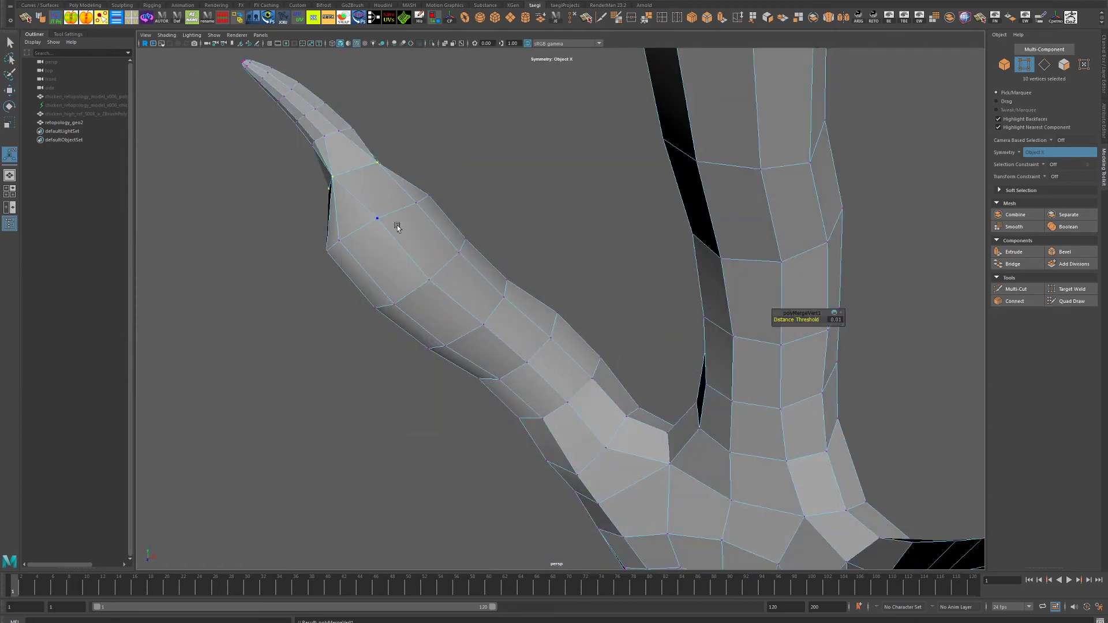
pyautogui.rightClick(358, 161)
pyautogui.click(439, 128)
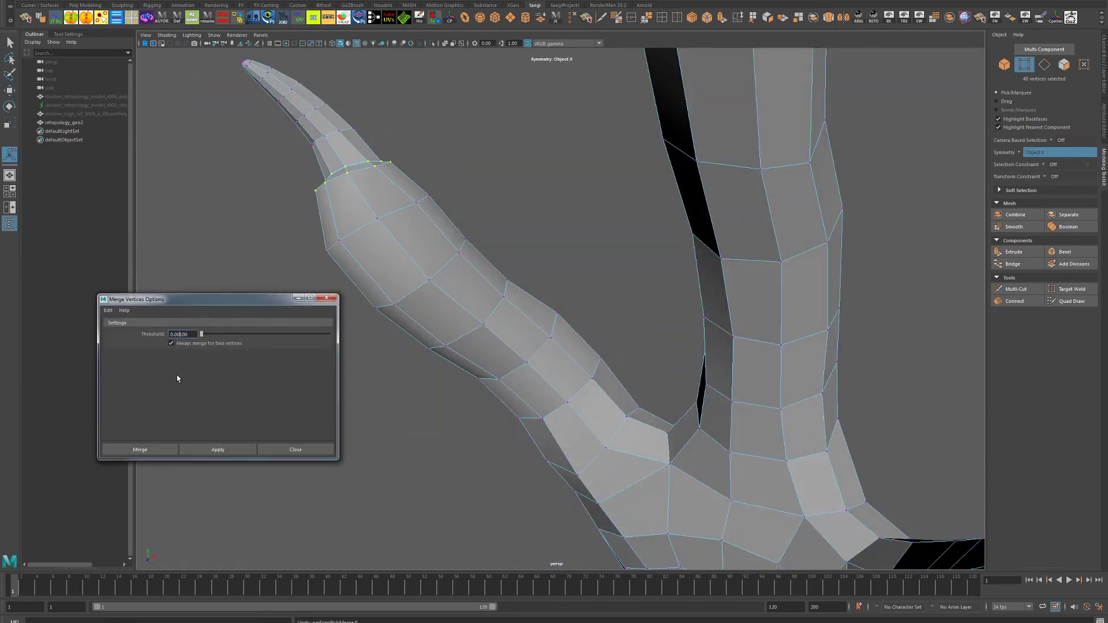
pyautogui.click(305, 454)
# - Pick the vertices at the toe gap and weld them together with Target Weld
pyautogui.scroll(-3)
pyautogui.moveTo(638, 316); pyautogui.dragTo(389, 324)
pyautogui.moveTo(388, 324); pyautogui.dragTo(430, 369)
pyautogui.click(261, 339)
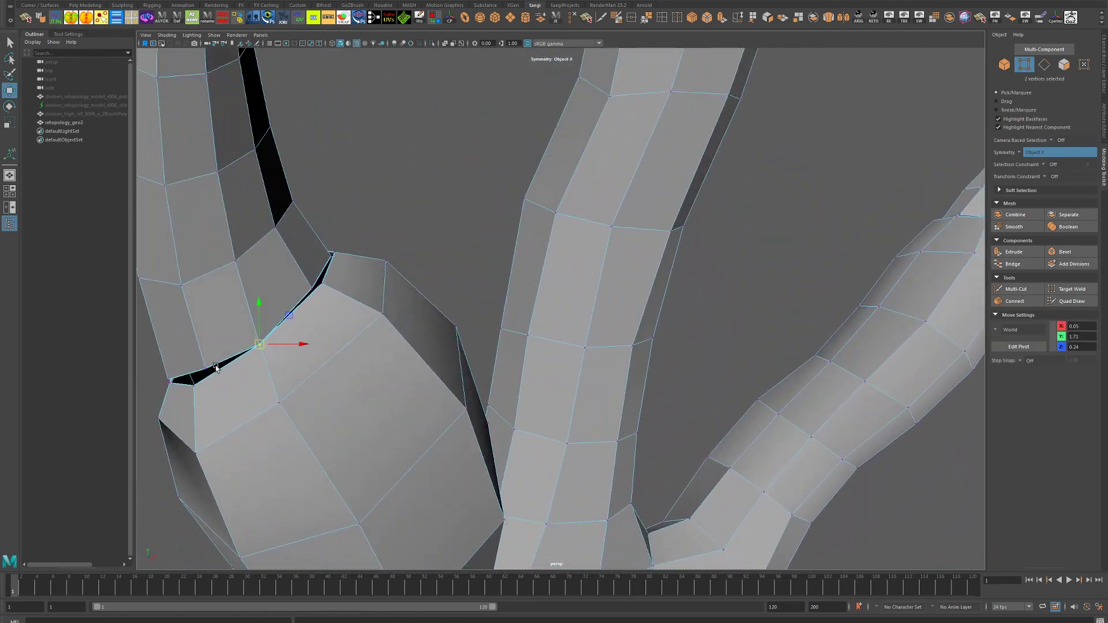
pyautogui.moveTo(266, 343); pyautogui.dragTo(256, 329)
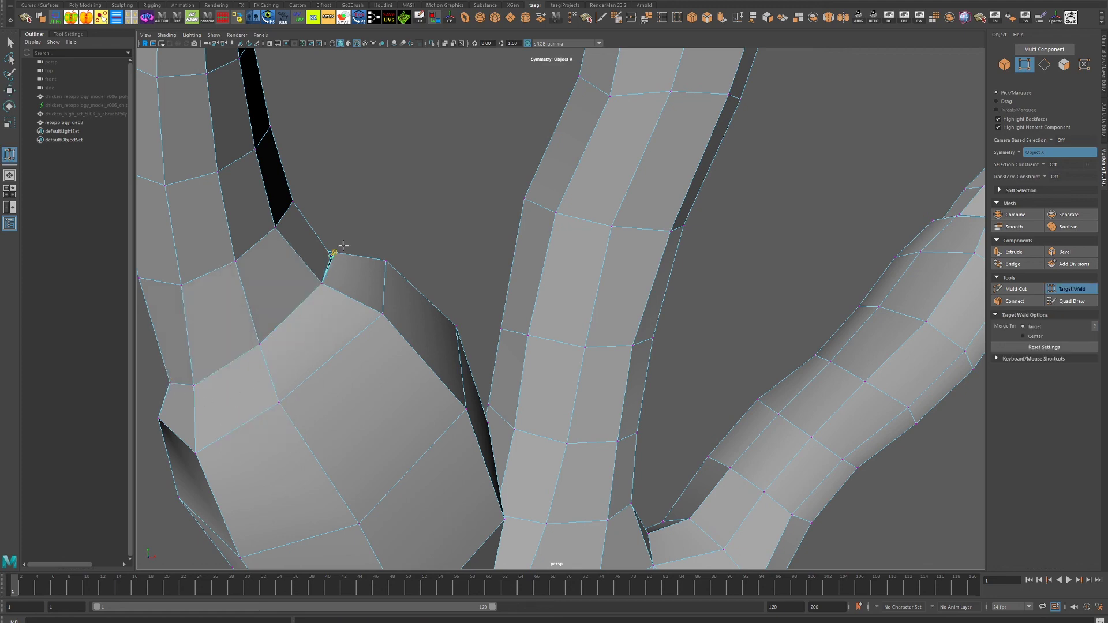
# - Zoom in on the toe to inspect the gap between faces
pyautogui.moveTo(343, 245); pyautogui.dragTo(461, 371)
pyautogui.moveTo(460, 371); pyautogui.dragTo(477, 398)
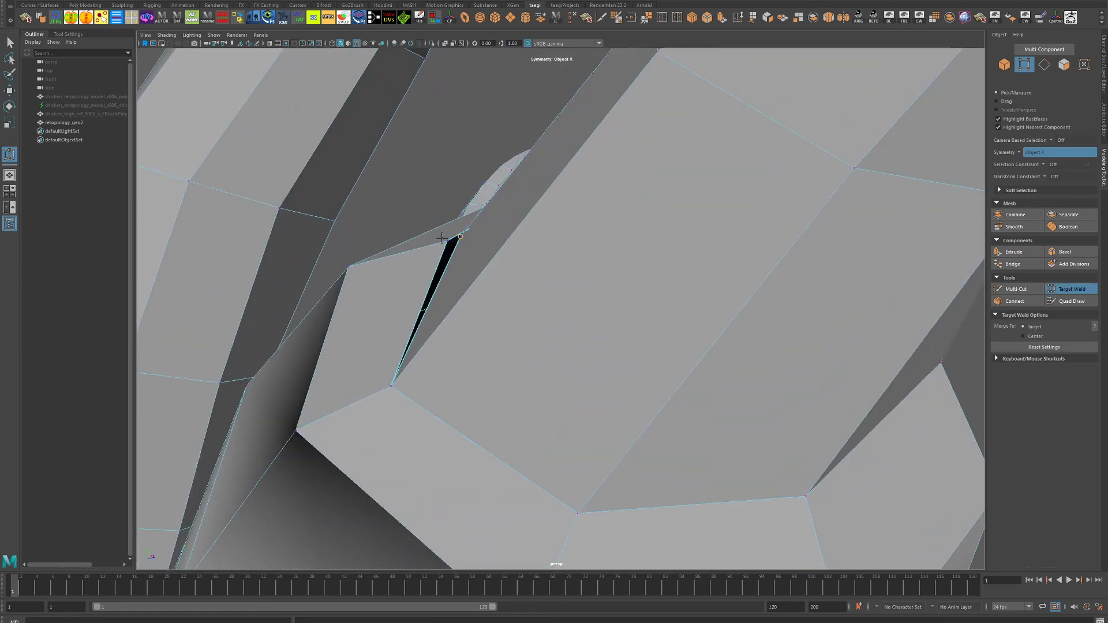
pyautogui.scroll(-3)
pyautogui.moveTo(495, 225); pyautogui.dragTo(856, 405)
pyautogui.scroll(3)
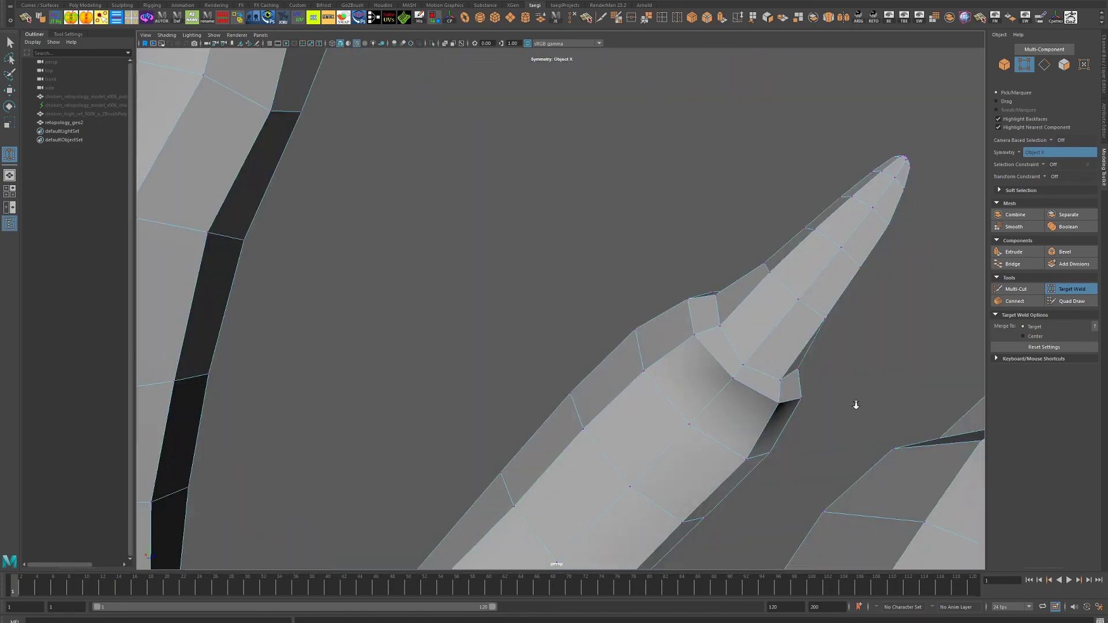
pyautogui.scroll(-3)
pyautogui.scroll(3)
# - Orbit around the fanned toes checking the welds, then return to the Select tool
pyautogui.moveTo(764, 457); pyautogui.dragTo(610, 427)
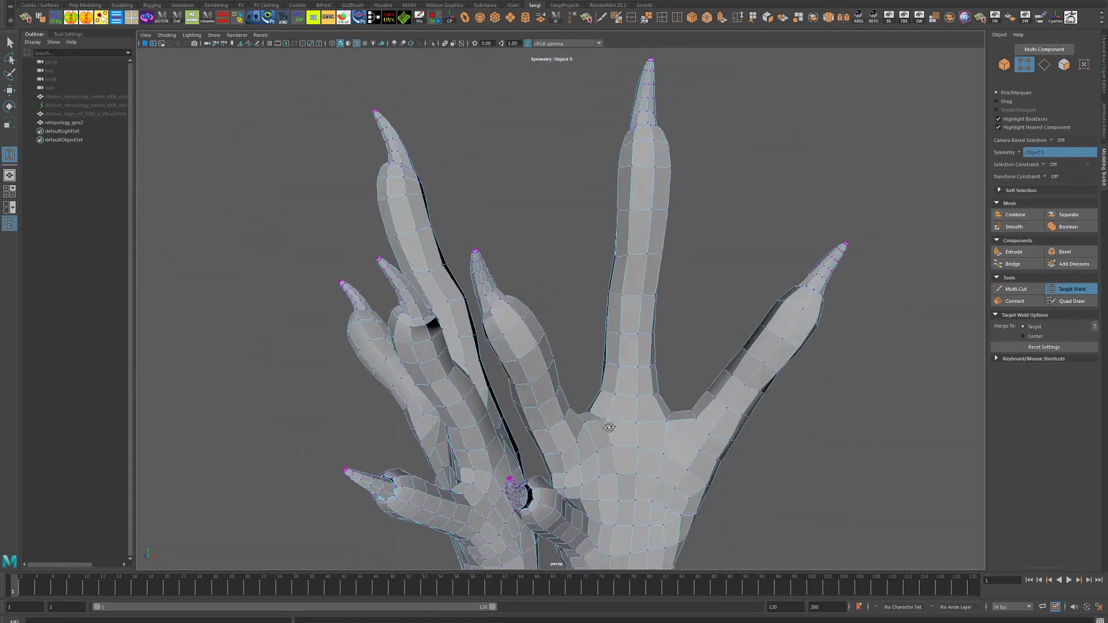
pyautogui.scroll(3)
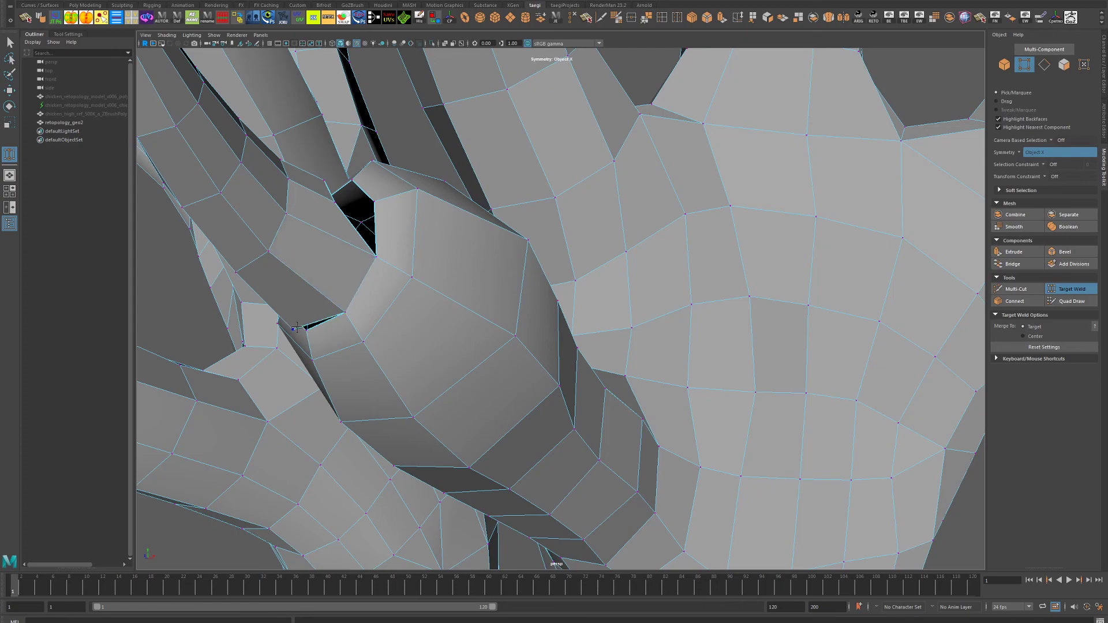
pyautogui.scroll(-3)
pyautogui.moveTo(391, 257); pyautogui.dragTo(383, 314)
pyautogui.scroll(3)
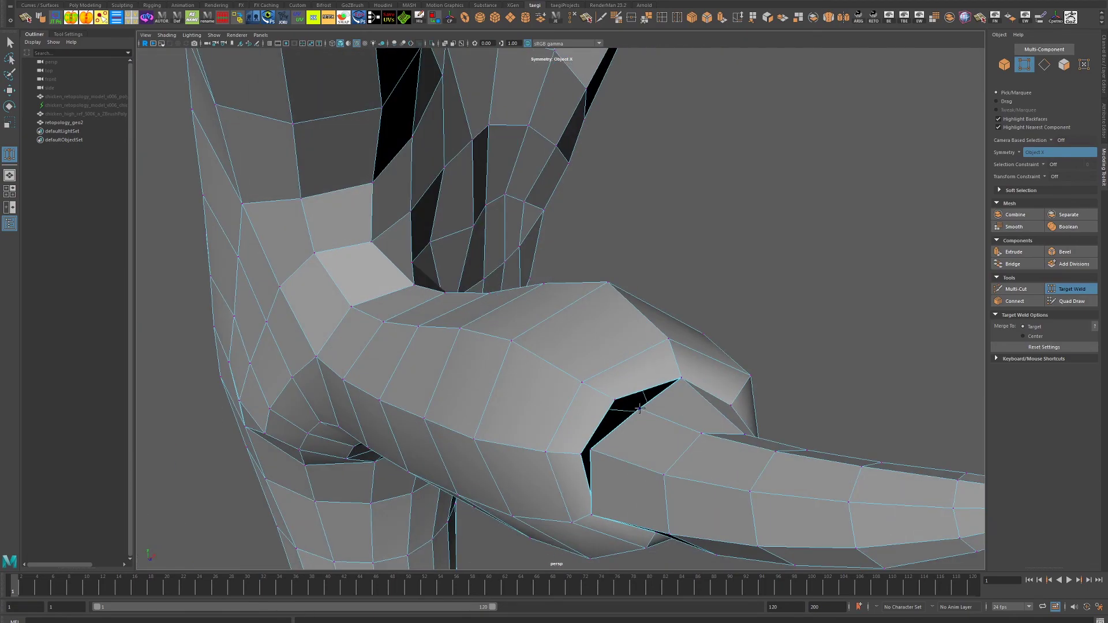
pyautogui.scroll(-3)
pyautogui.moveTo(662, 403); pyautogui.dragTo(593, 247)
pyautogui.scroll(3)
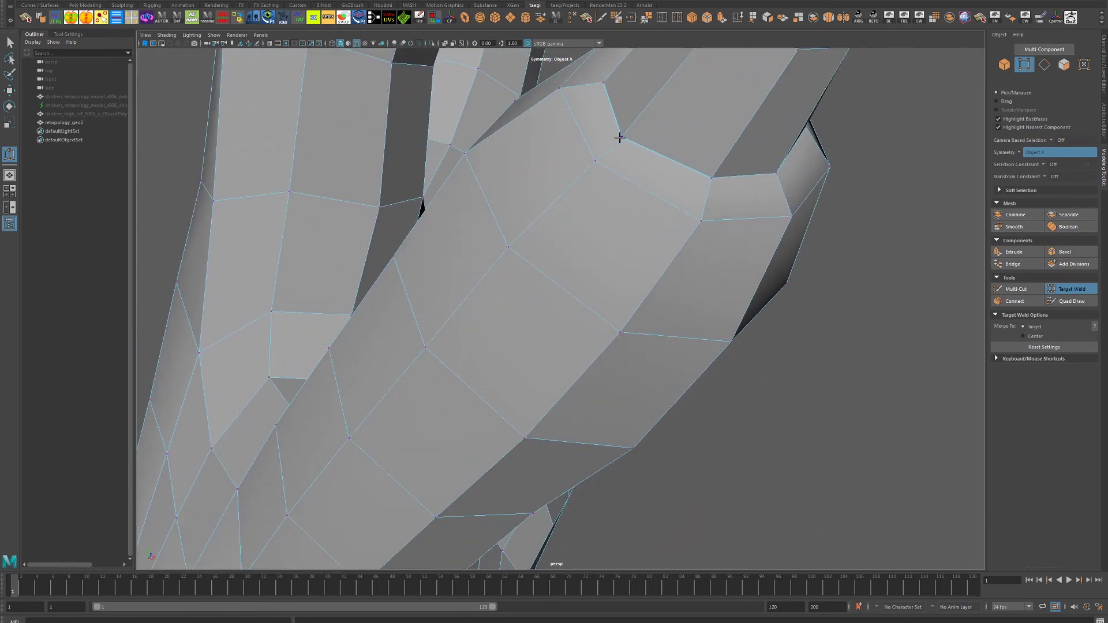
pyautogui.scroll(-3)
pyautogui.moveTo(668, 216); pyautogui.dragTo(602, 317)
pyautogui.press('q')
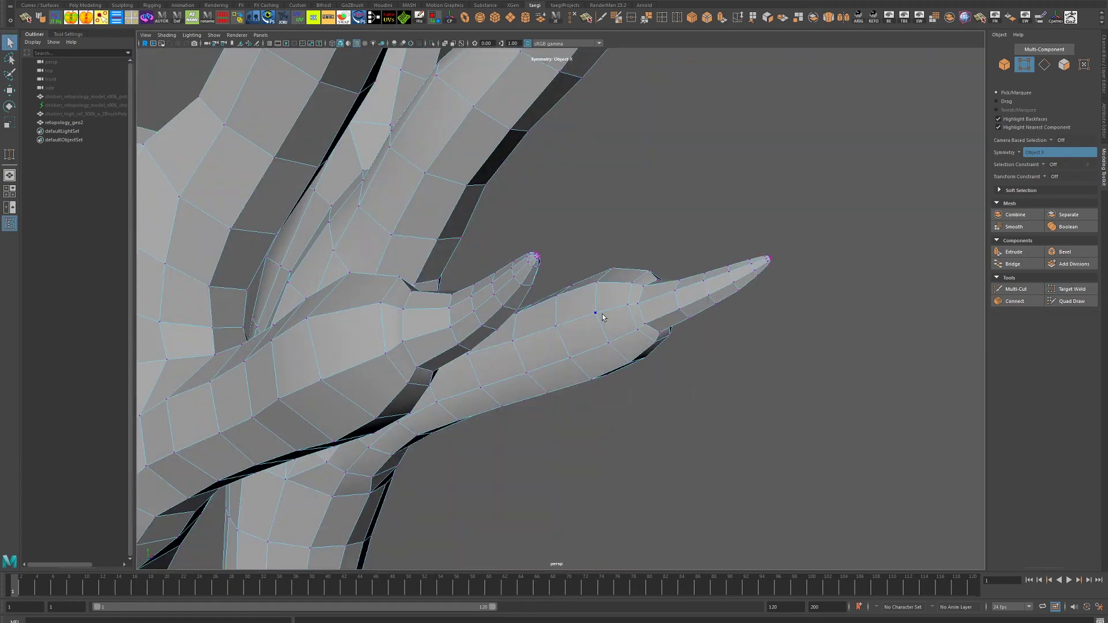
pyautogui.scroll(-3)
# - Orbit around the whole chicken, from the raised feet up to the head
pyautogui.moveTo(732, 247); pyautogui.dragTo(667, 229)
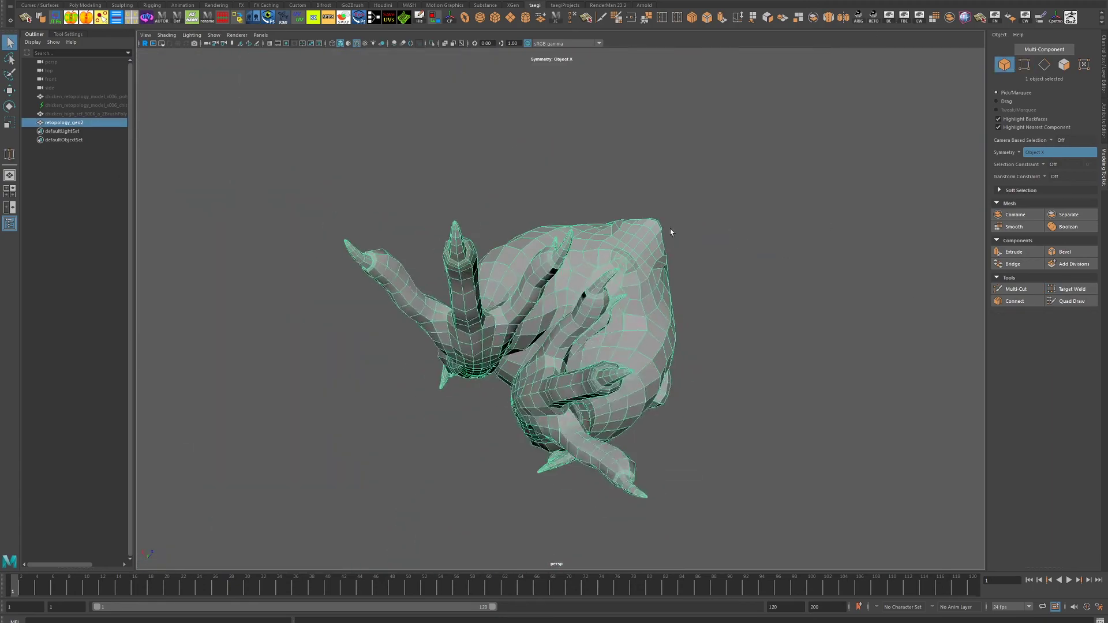
pyautogui.scroll(3)
pyautogui.scroll(-3)
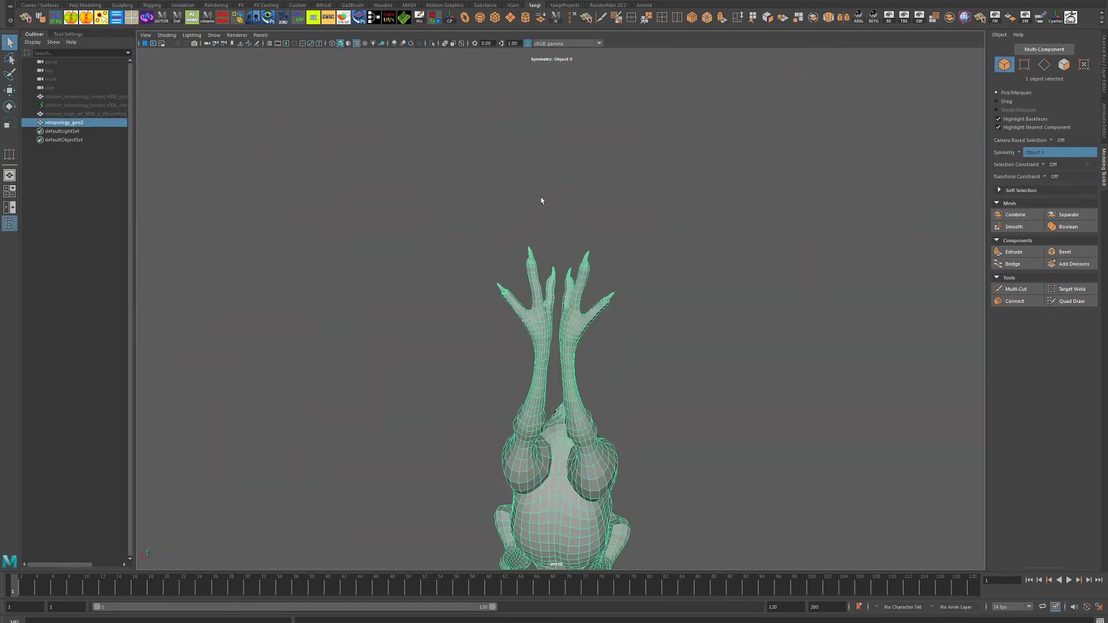
pyautogui.moveTo(541, 200); pyautogui.dragTo(639, 309)
pyautogui.scroll(3)
pyautogui.moveTo(680, 240); pyautogui.dragTo(448, 223)
pyautogui.scroll(-3)
pyautogui.scroll(3)
# - Select the toe-tip vertices in vertex mode and frame them
pyautogui.press('F9')
pyautogui.moveTo(396, 284); pyautogui.dragTo(433, 309)
pyautogui.press('f')
pyautogui.scroll(-3)
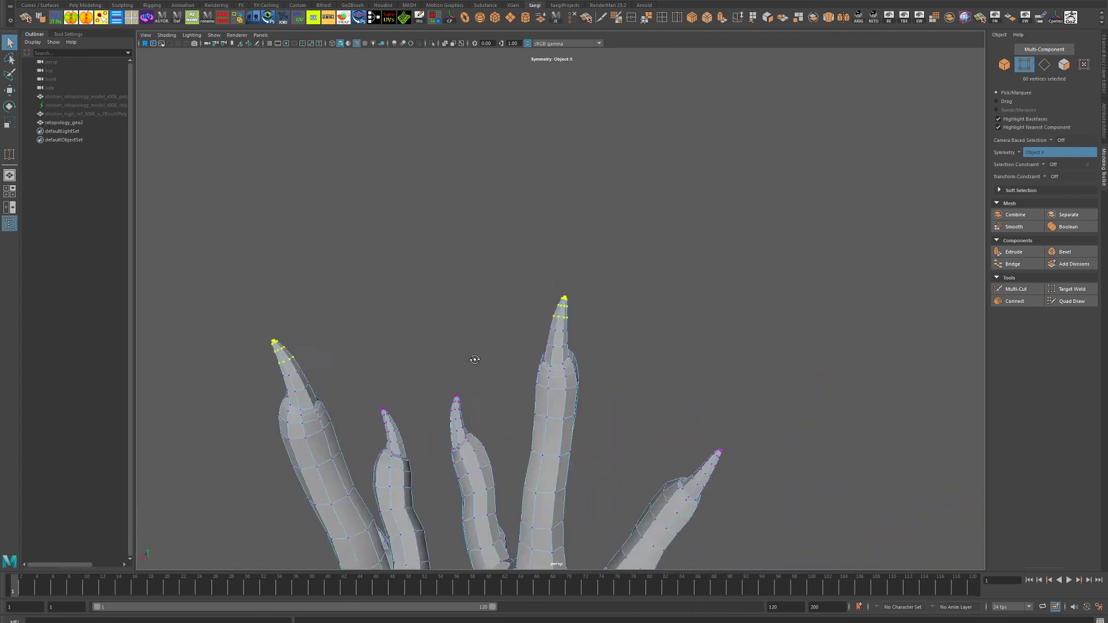
pyautogui.moveTo(474, 360); pyautogui.dragTo(496, 323)
# - Select the dense reference mesh in object mode and make it the live surface
pyautogui.click(81, 105)
pyautogui.press('h')
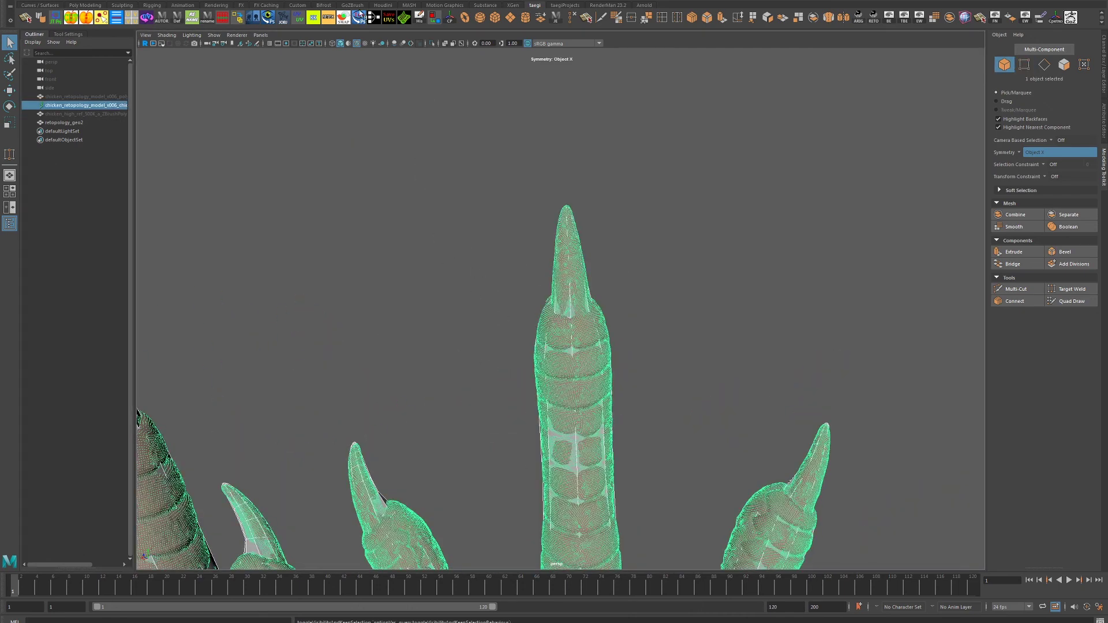
pyautogui.moveTo(621, 233); pyautogui.dragTo(788, 280)
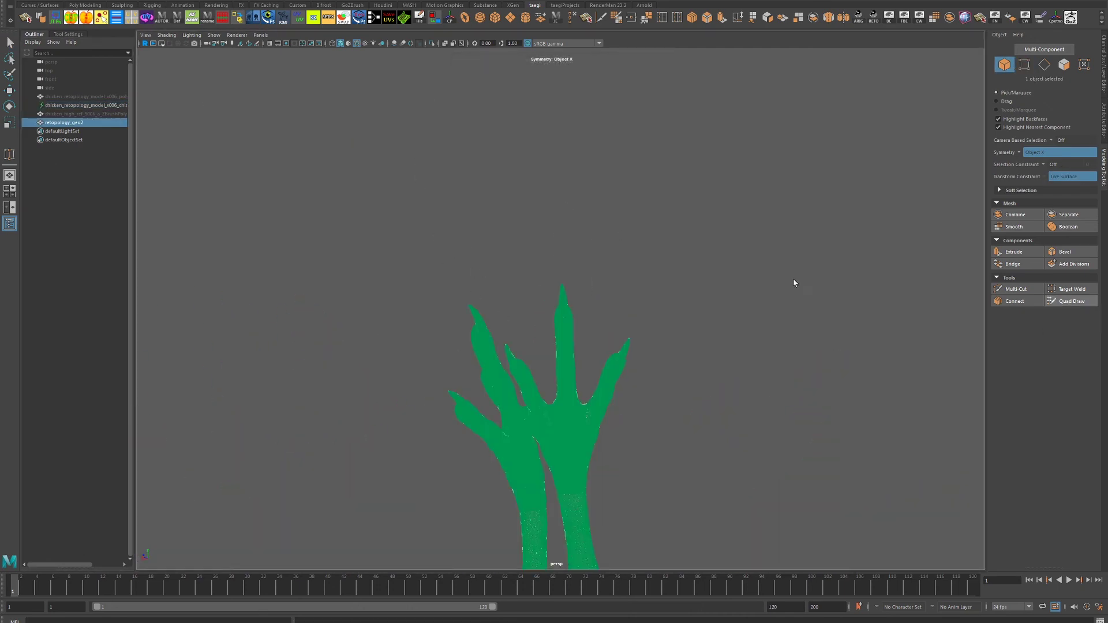
pyautogui.moveTo(788, 281); pyautogui.dragTo(566, 340)
# - Orbit closely around the toes to inspect the Quad Draw topology
pyautogui.scroll(3)
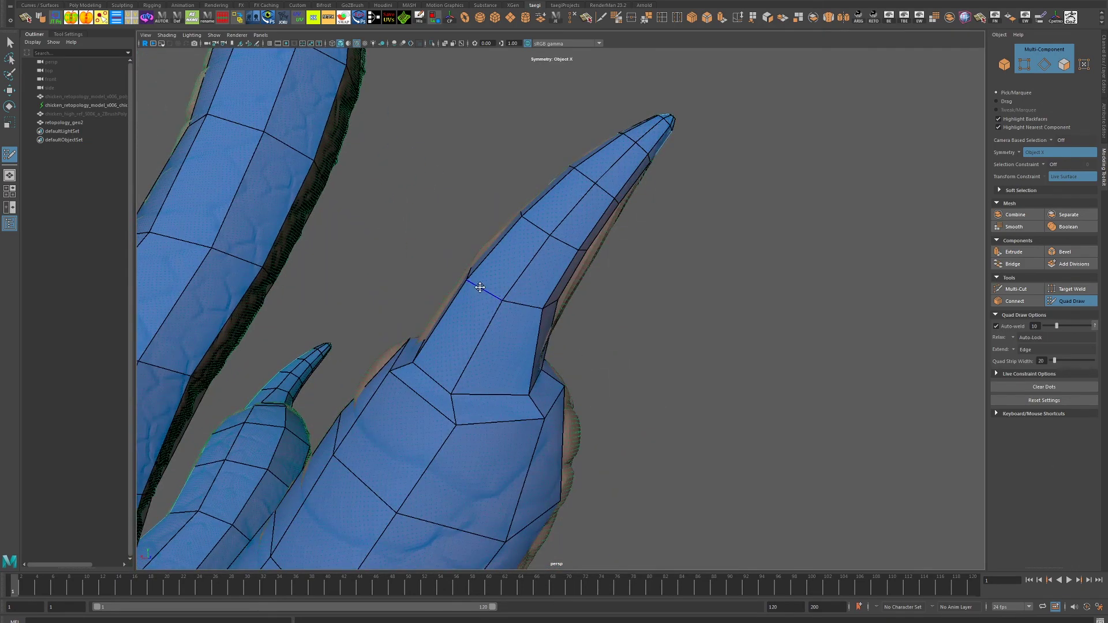
pyautogui.moveTo(528, 296); pyautogui.dragTo(626, 346)
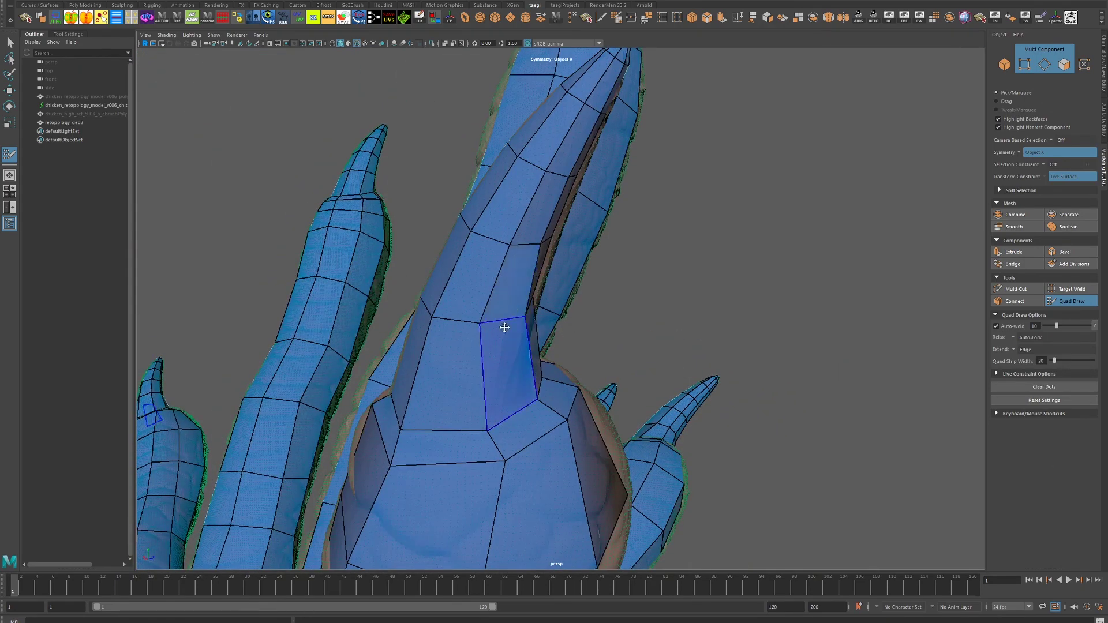
pyautogui.moveTo(457, 326); pyautogui.dragTo(438, 296)
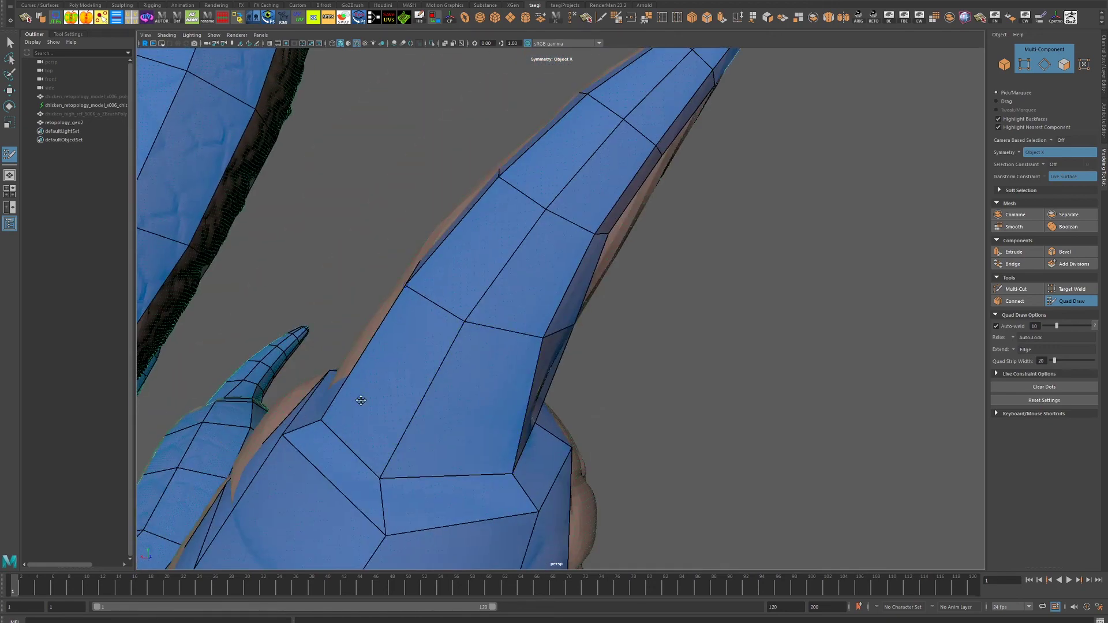
pyautogui.moveTo(510, 464); pyautogui.dragTo(512, 317)
pyautogui.scroll(-3)
pyautogui.scroll(3)
pyautogui.moveTo(512, 317); pyautogui.dragTo(566, 222)
pyautogui.scroll(-3)
pyautogui.scroll(3)
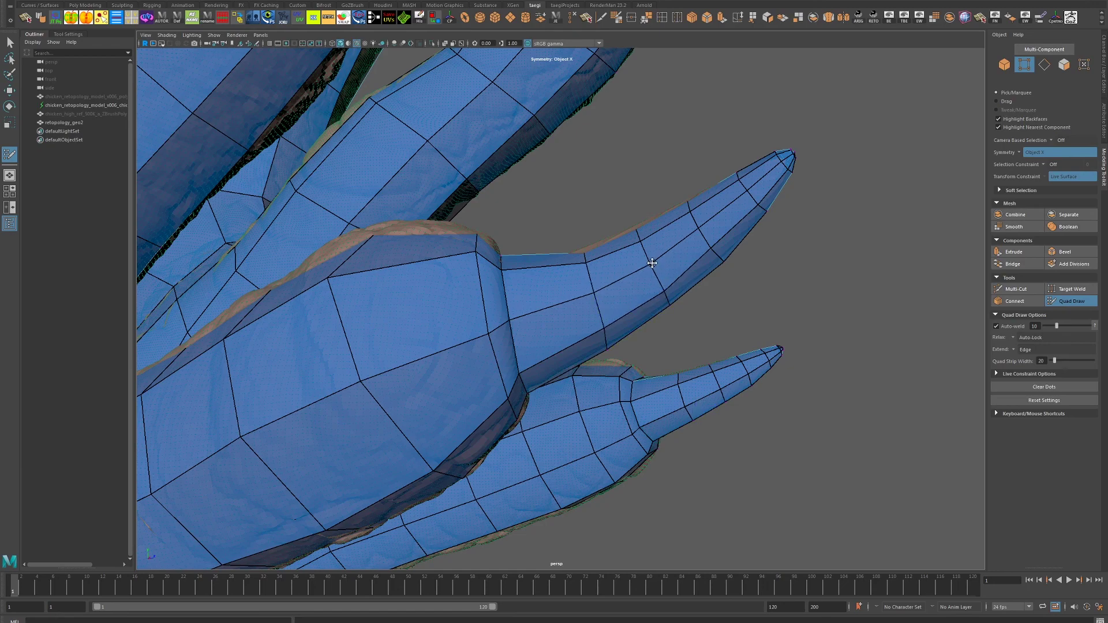
pyautogui.moveTo(705, 232); pyautogui.dragTo(440, 296)
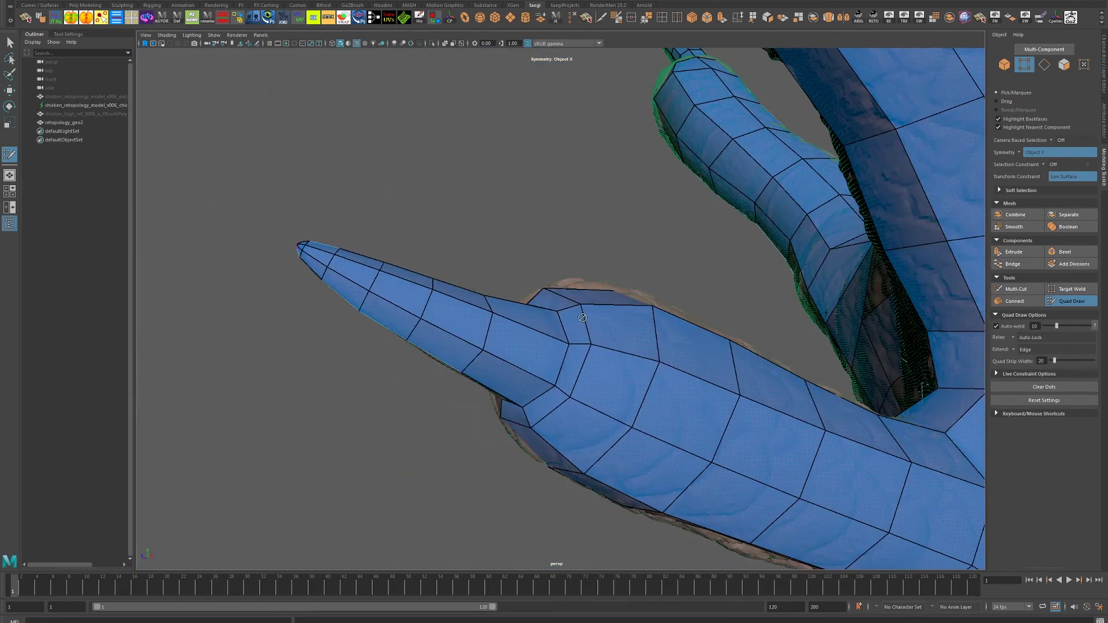
pyautogui.moveTo(505, 314); pyautogui.dragTo(495, 228)
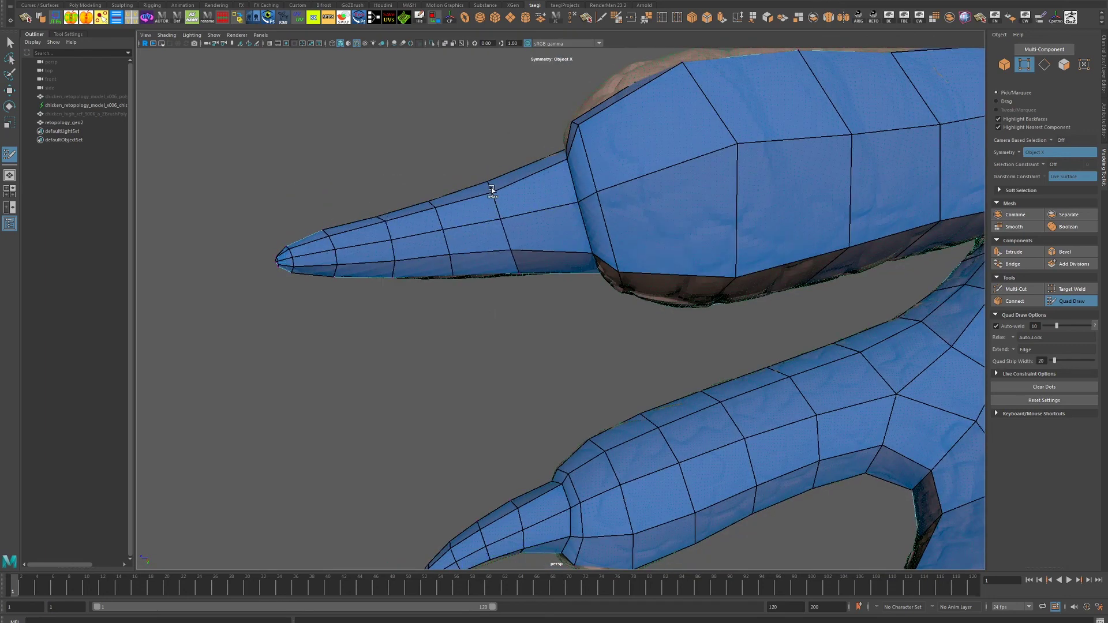
pyautogui.moveTo(545, 318); pyautogui.dragTo(507, 235)
pyautogui.moveTo(514, 302); pyautogui.dragTo(597, 317)
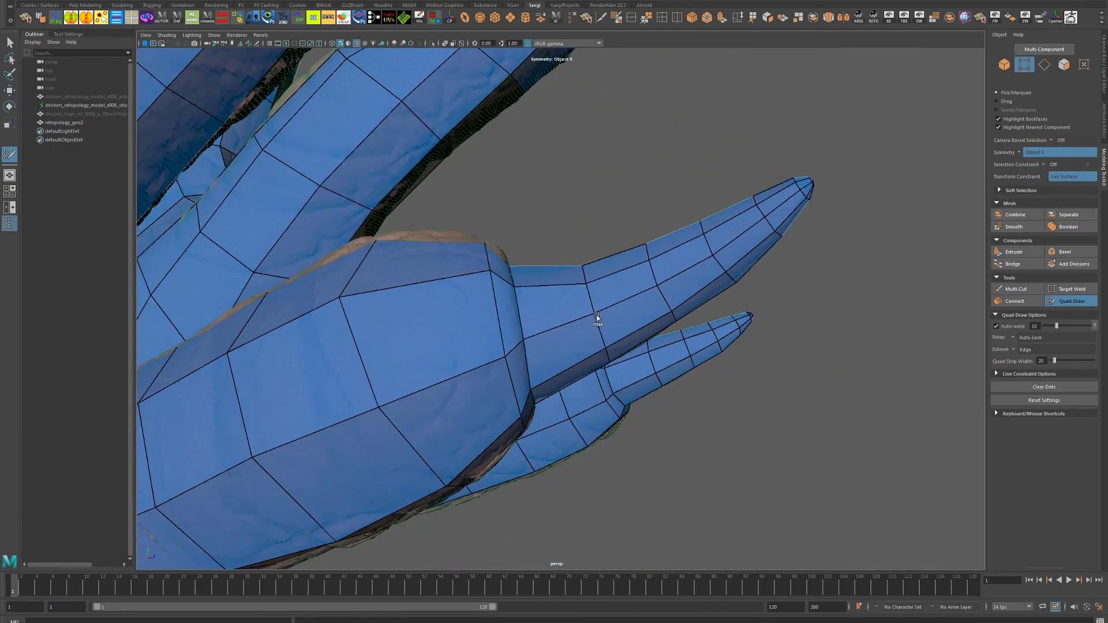
# - Review the legs, toes and claw tips from side, front and angled views
pyautogui.moveTo(751, 307); pyautogui.dragTo(342, 195)
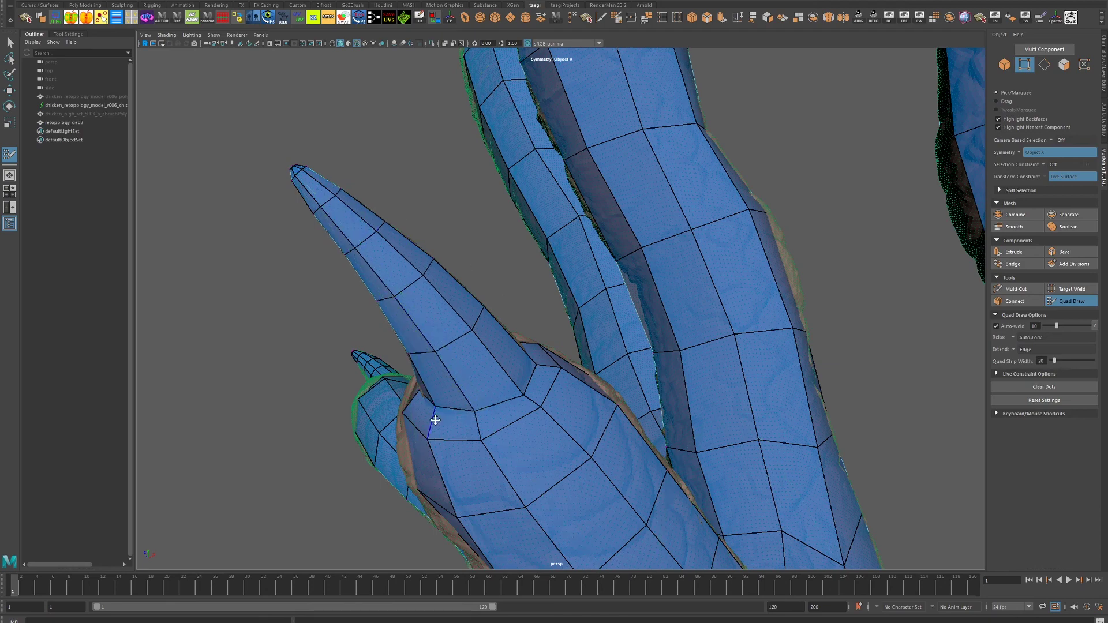
pyautogui.moveTo(397, 346); pyautogui.dragTo(624, 352)
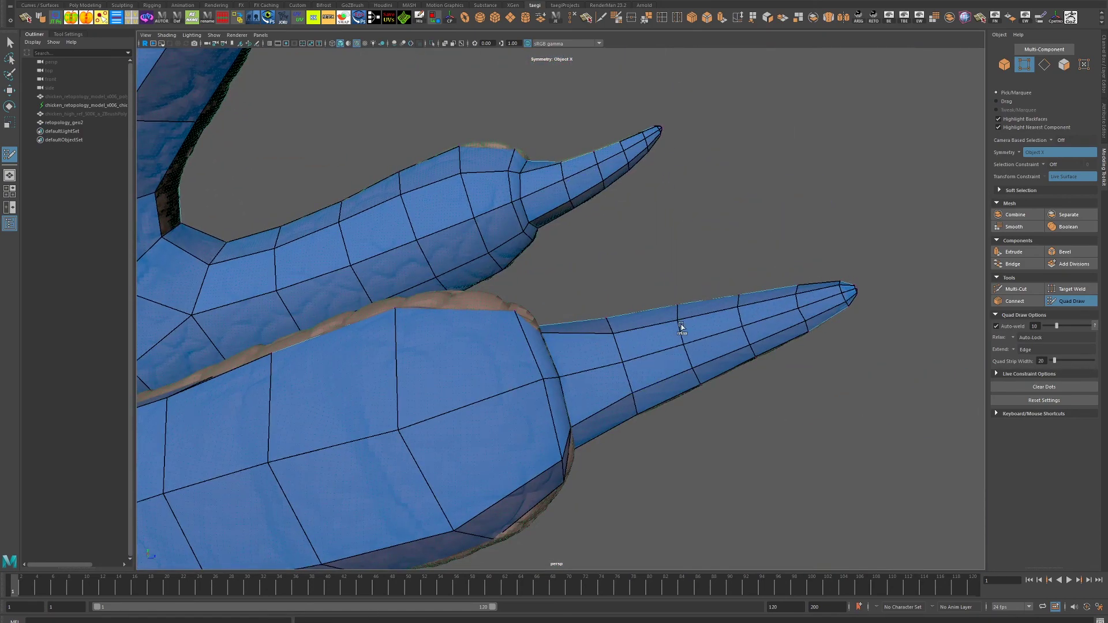
pyautogui.moveTo(709, 372); pyautogui.dragTo(700, 381)
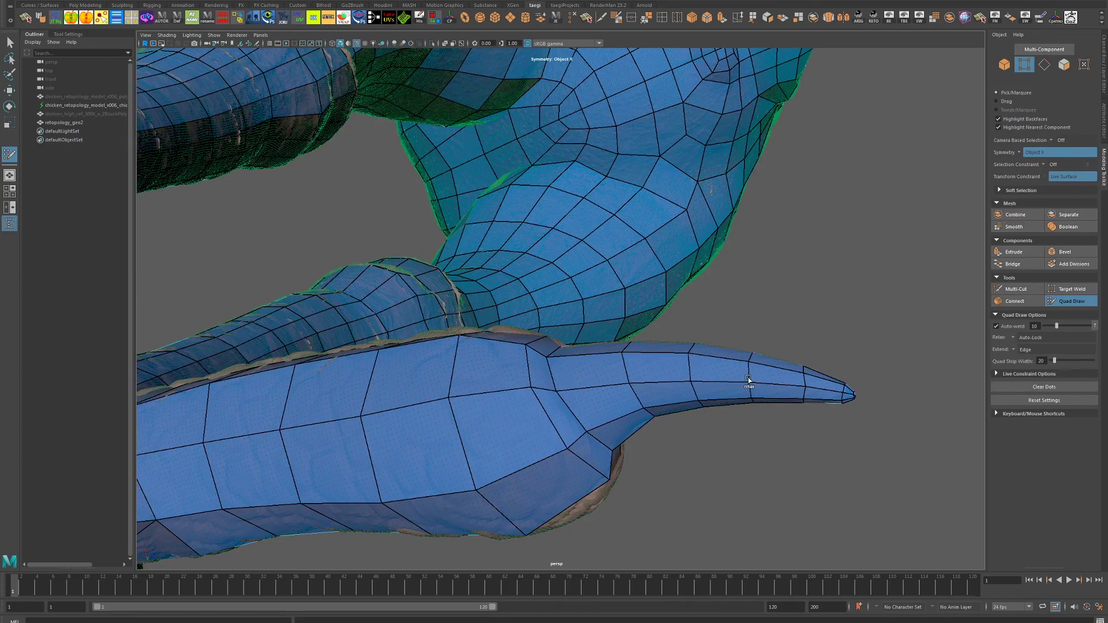
pyautogui.moveTo(799, 392); pyautogui.dragTo(723, 377)
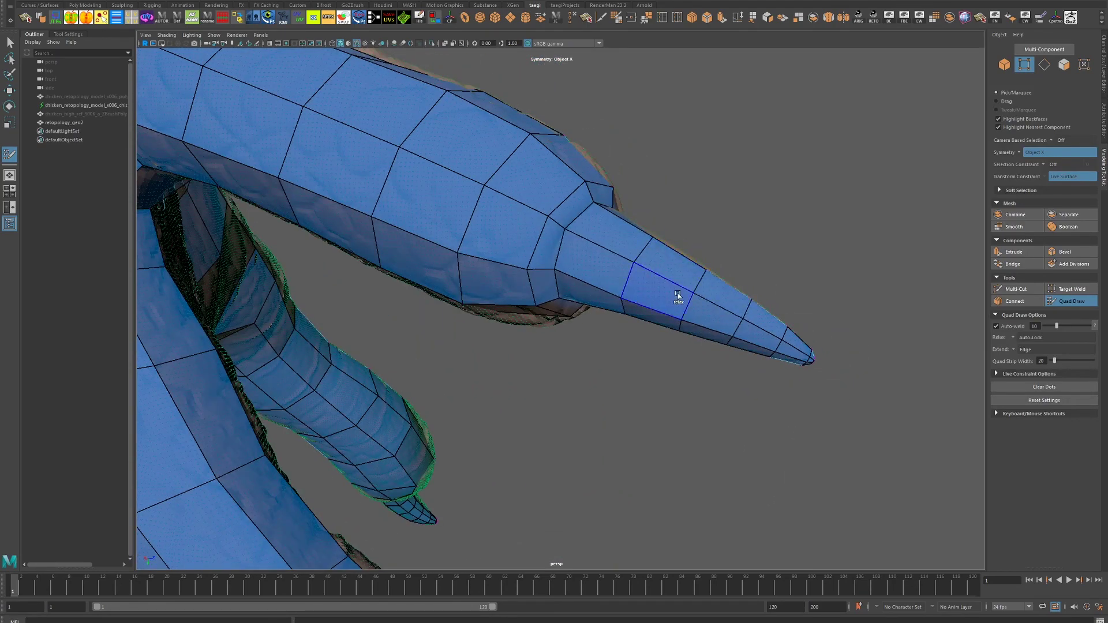
pyautogui.moveTo(743, 319); pyautogui.dragTo(668, 364)
pyautogui.moveTo(780, 480); pyautogui.dragTo(595, 301)
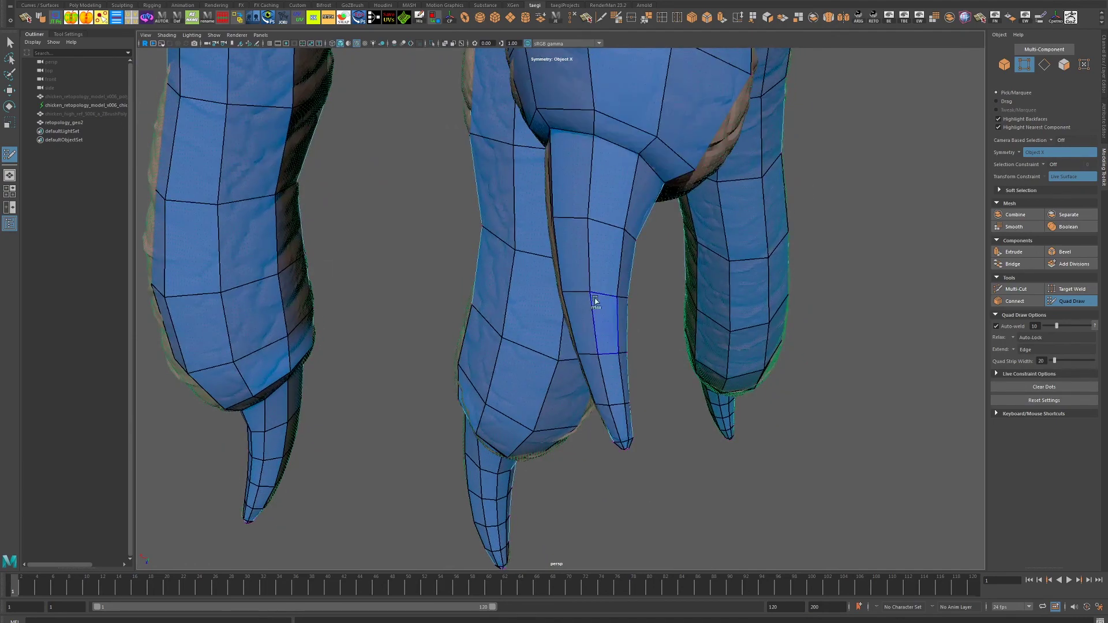
pyautogui.moveTo(646, 383); pyautogui.dragTo(551, 343)
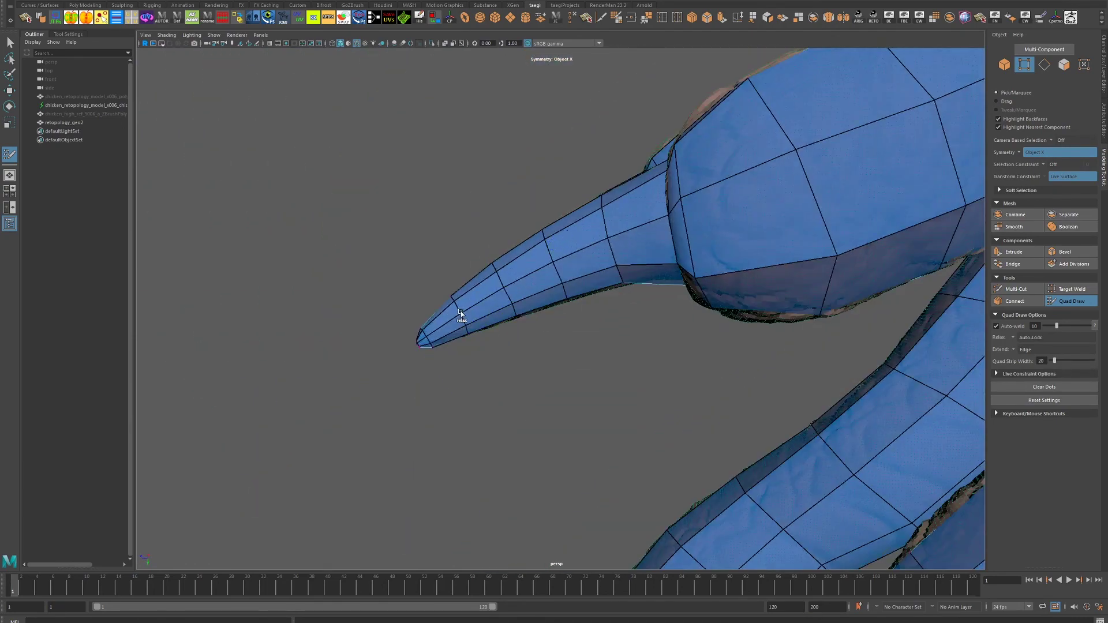
pyautogui.moveTo(681, 358); pyautogui.dragTo(577, 366)
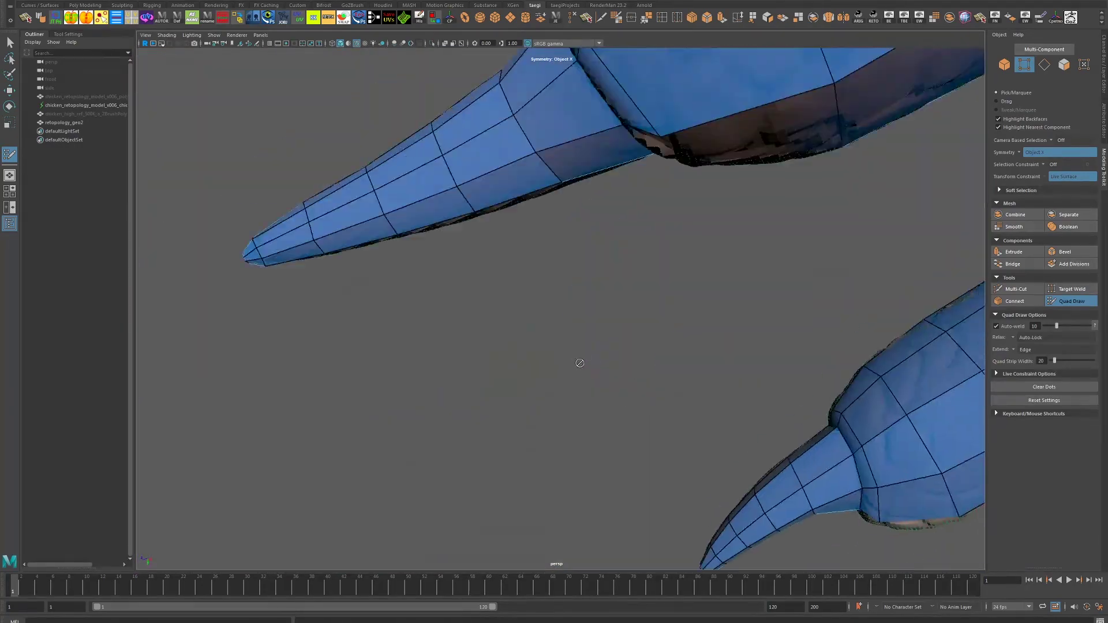
pyautogui.scroll(3)
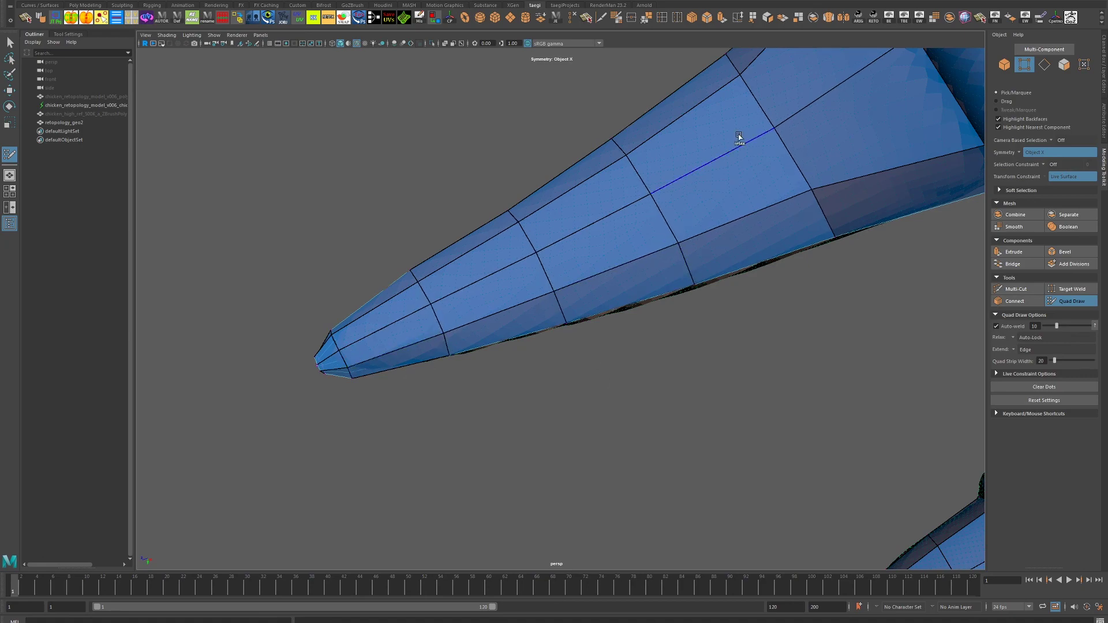
pyautogui.scroll(-3)
pyautogui.scroll(3)
pyautogui.moveTo(773, 302); pyautogui.dragTo(703, 320)
# - Select the claw-tip vertices, return to object mode and make the reference mesh live again
pyautogui.moveTo(778, 373); pyautogui.dragTo(651, 383)
pyautogui.press('q')
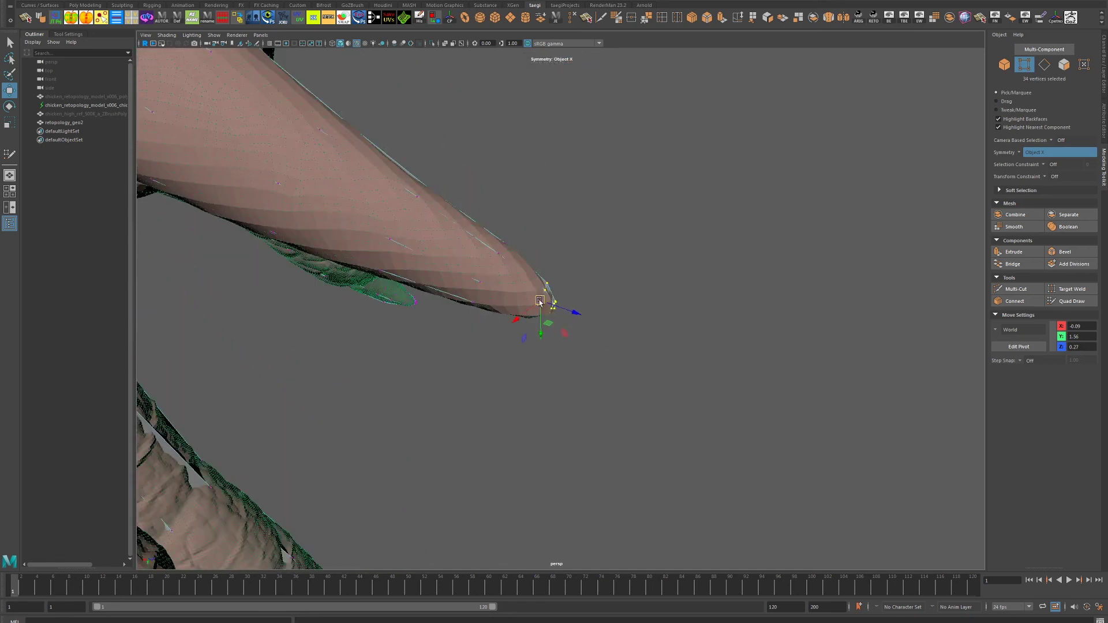
pyautogui.press('F8')
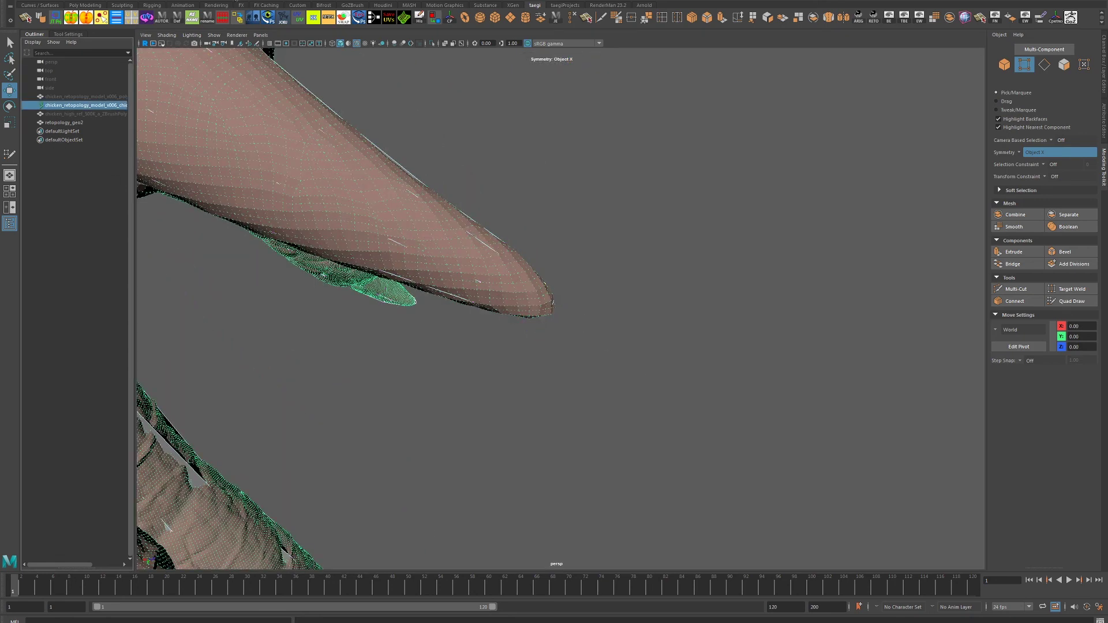
pyautogui.hotkey('ctrl', 'l')
pyautogui.moveTo(507, 240); pyautogui.dragTo(707, 298)
# - Relax the vertices near the claw tip on the live surface
pyautogui.moveTo(544, 228); pyautogui.dragTo(518, 310)
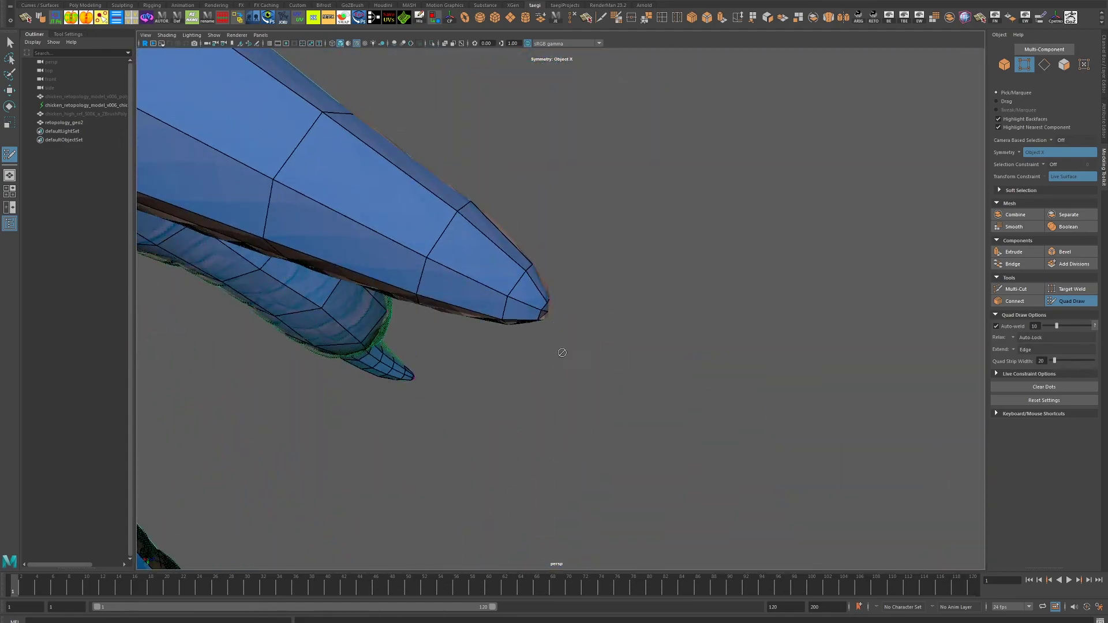
pyautogui.moveTo(562, 353); pyautogui.dragTo(513, 337)
pyautogui.moveTo(471, 404); pyautogui.dragTo(509, 339)
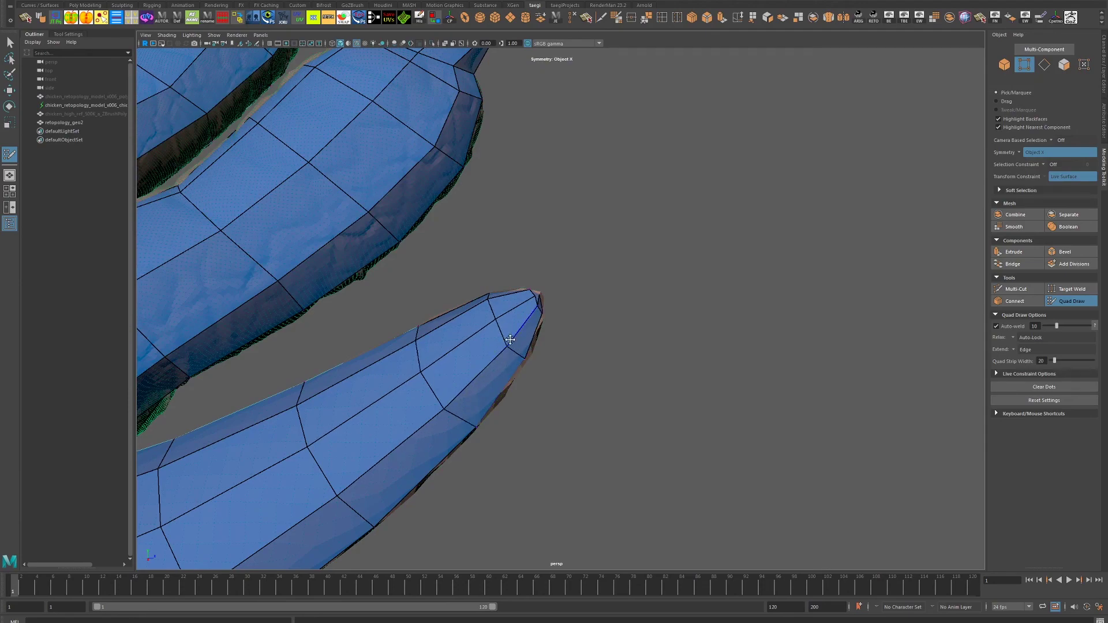
pyautogui.moveTo(564, 389); pyautogui.dragTo(640, 454)
pyautogui.scroll(3)
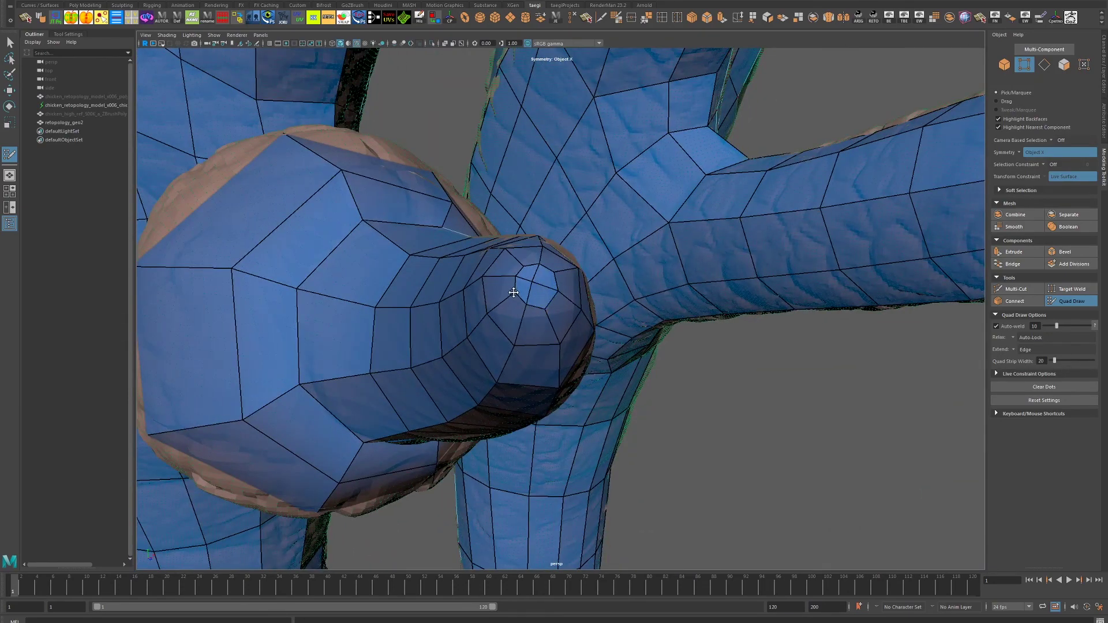
# - Inspect the beak and a toe close-up, then incrementally save the scene with Ctrl+S
pyautogui.moveTo(549, 271); pyautogui.dragTo(556, 316)
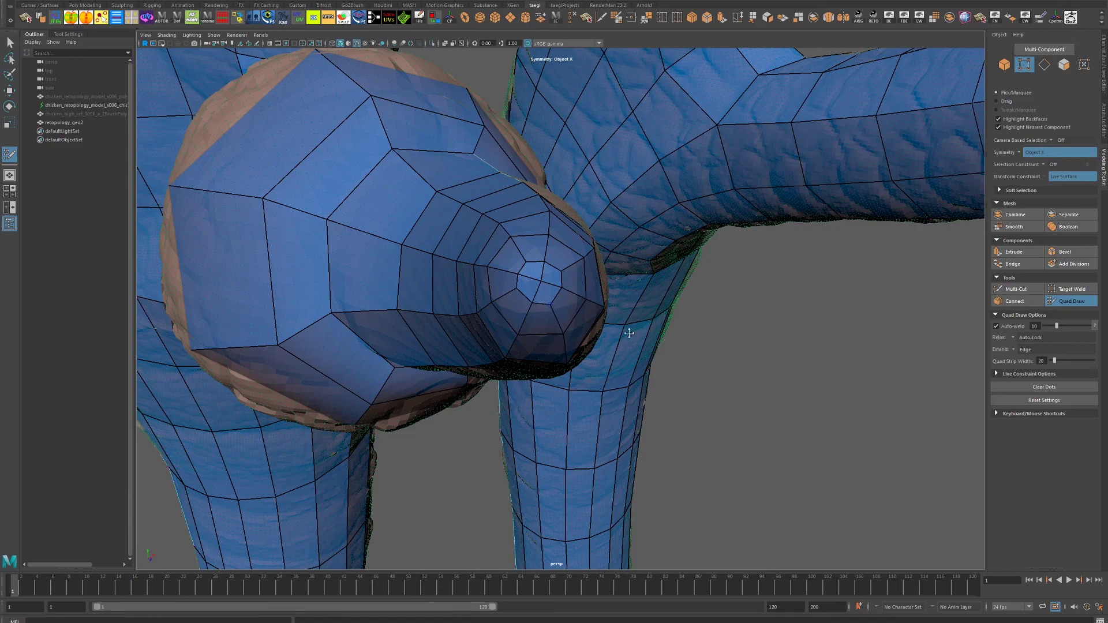
pyautogui.moveTo(629, 333); pyautogui.dragTo(664, 387)
pyautogui.scroll(3)
pyautogui.hotkey('ctrl', 's')
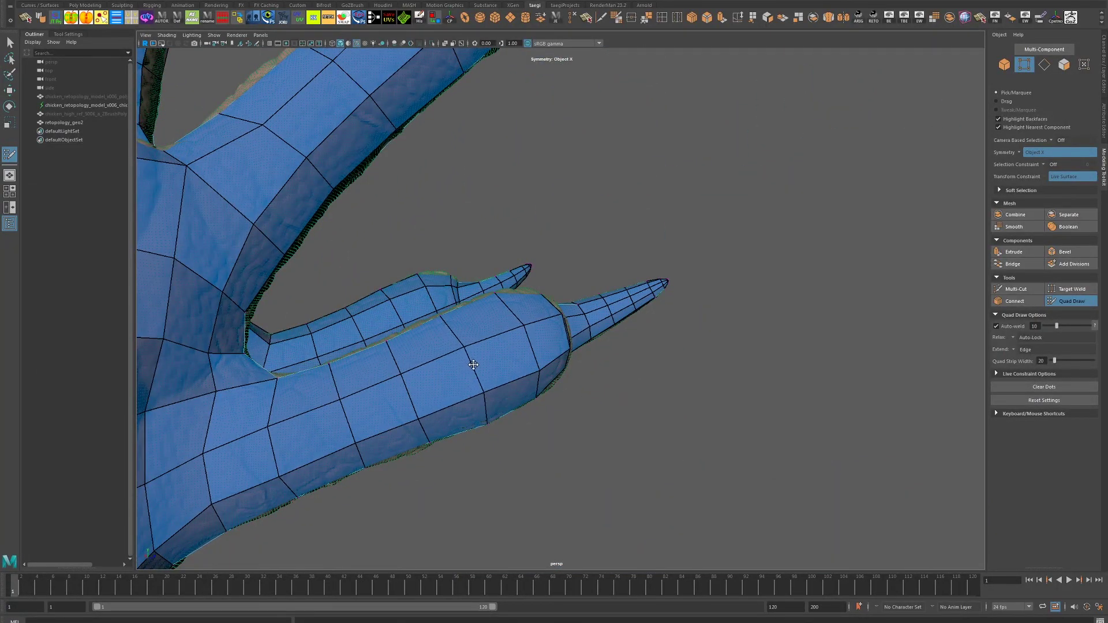
# - Orbit below and around the foot to review the toes and claws after saving
pyautogui.moveTo(473, 364); pyautogui.dragTo(695, 311)
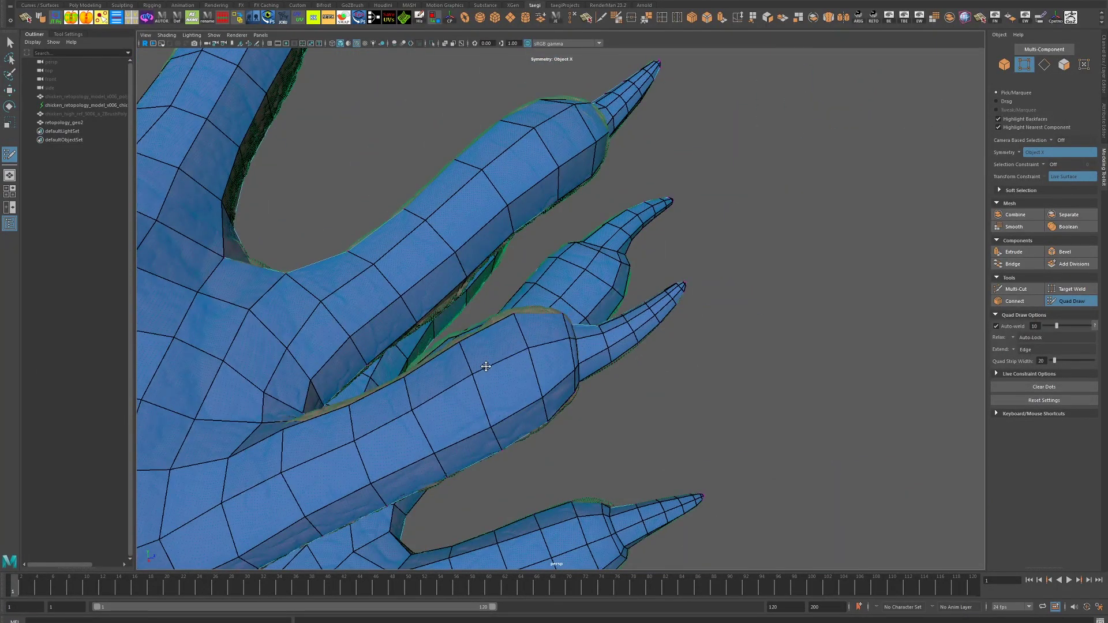
pyautogui.moveTo(545, 396); pyautogui.dragTo(541, 264)
pyautogui.moveTo(576, 217); pyautogui.dragTo(441, 253)
pyautogui.moveTo(466, 203); pyautogui.dragTo(507, 190)
pyautogui.scroll(-3)
pyautogui.moveTo(696, 335); pyautogui.dragTo(514, 320)
pyautogui.scroll(3)
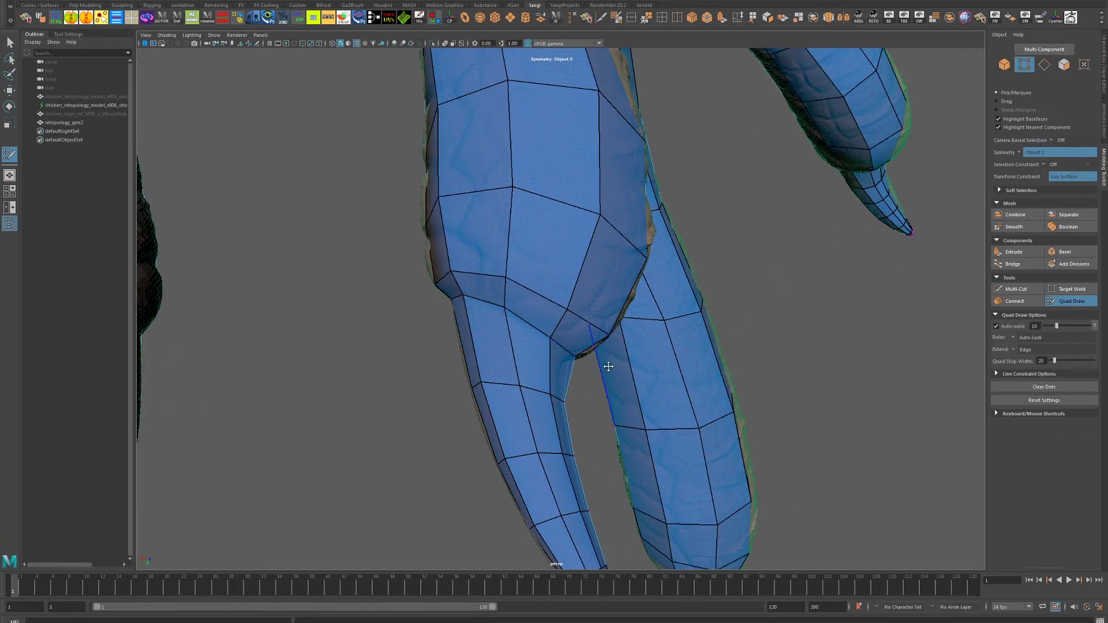
pyautogui.scroll(-3)
# - Take a final look at the leg and its three toes from the side
pyautogui.moveTo(605, 346); pyautogui.dragTo(589, 339)
pyautogui.scroll(3)
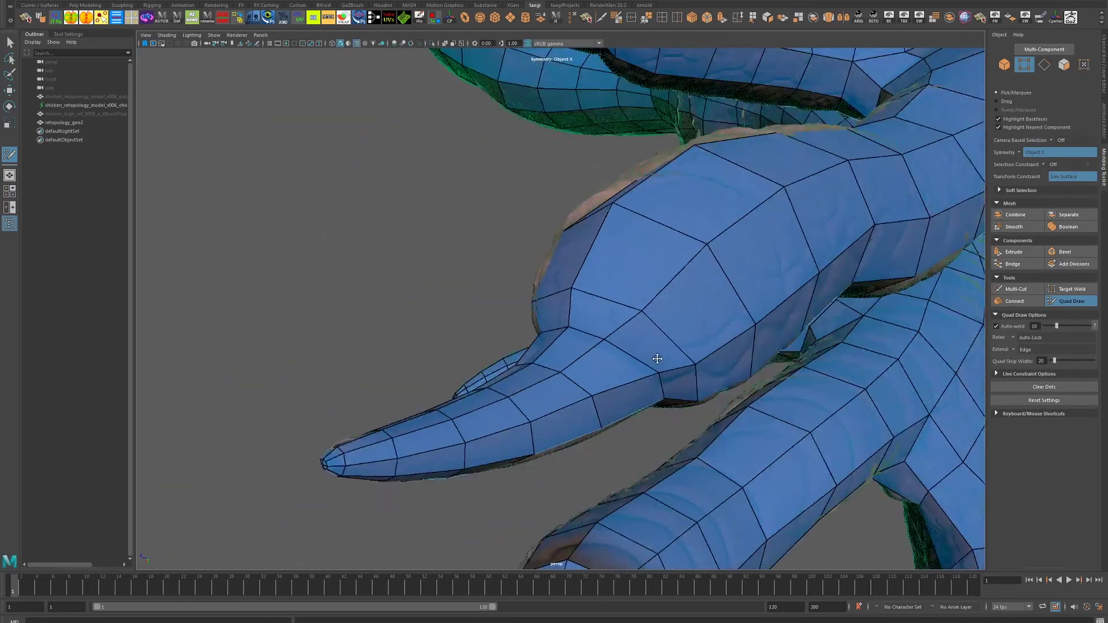
pyautogui.moveTo(657, 358); pyautogui.dragTo(468, 314)
pyautogui.scroll(3)
pyautogui.scroll(-3)
pyautogui.scroll(3)
pyautogui.scroll(-3)
pyautogui.scroll(3)
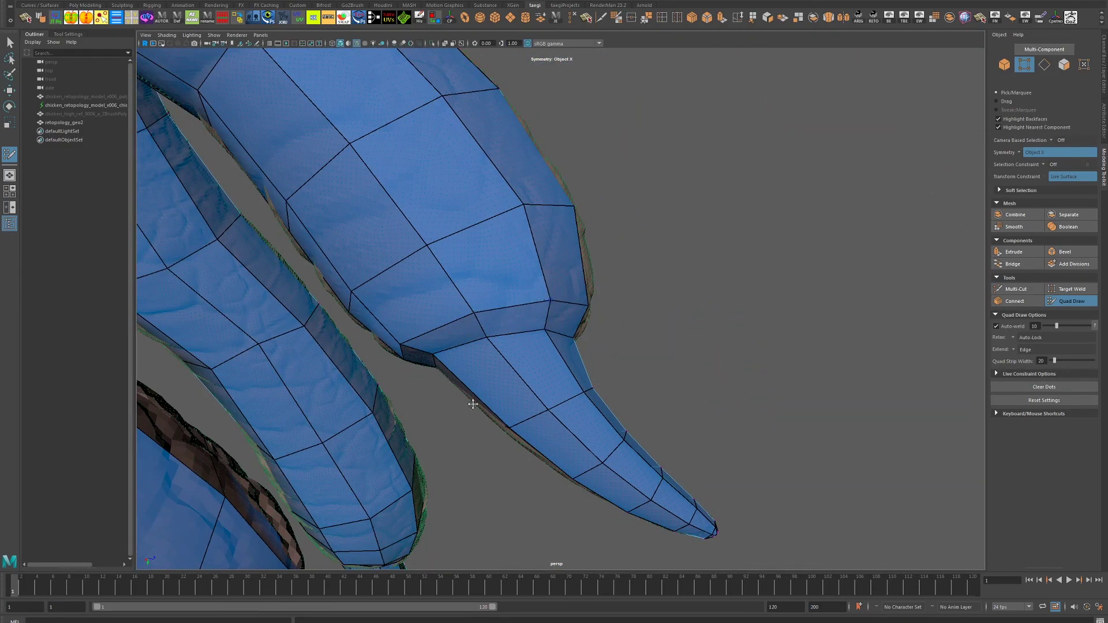
pyautogui.moveTo(473, 404); pyautogui.dragTo(574, 277)
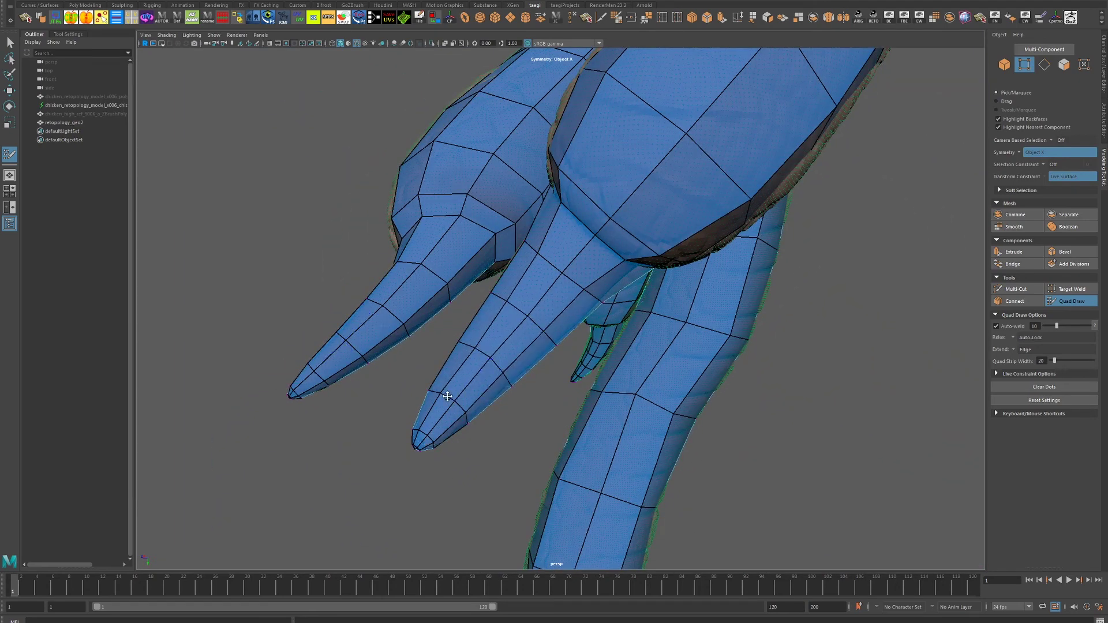
pyautogui.moveTo(459, 407); pyautogui.dragTo(539, 300)
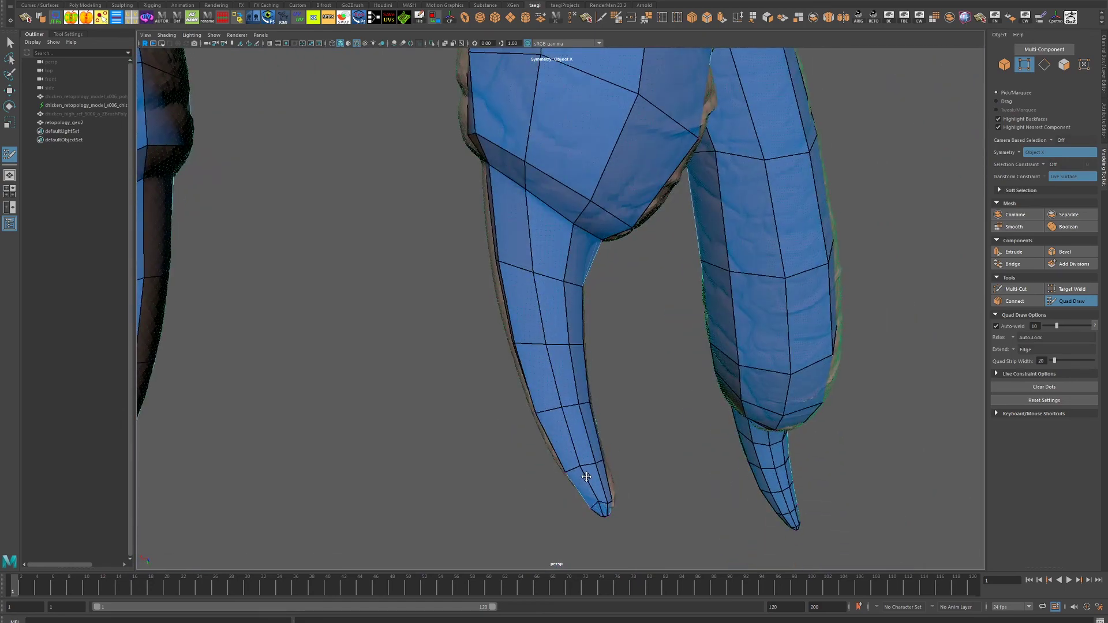
pyautogui.moveTo(585, 478); pyautogui.dragTo(478, 242)
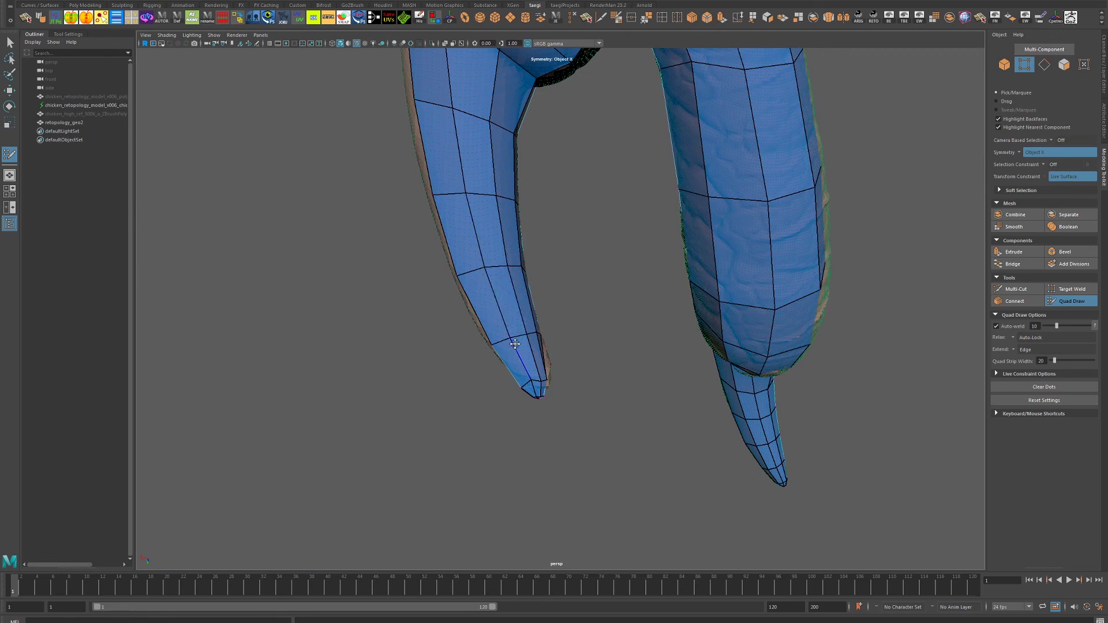
pyautogui.moveTo(508, 347); pyautogui.dragTo(566, 371)
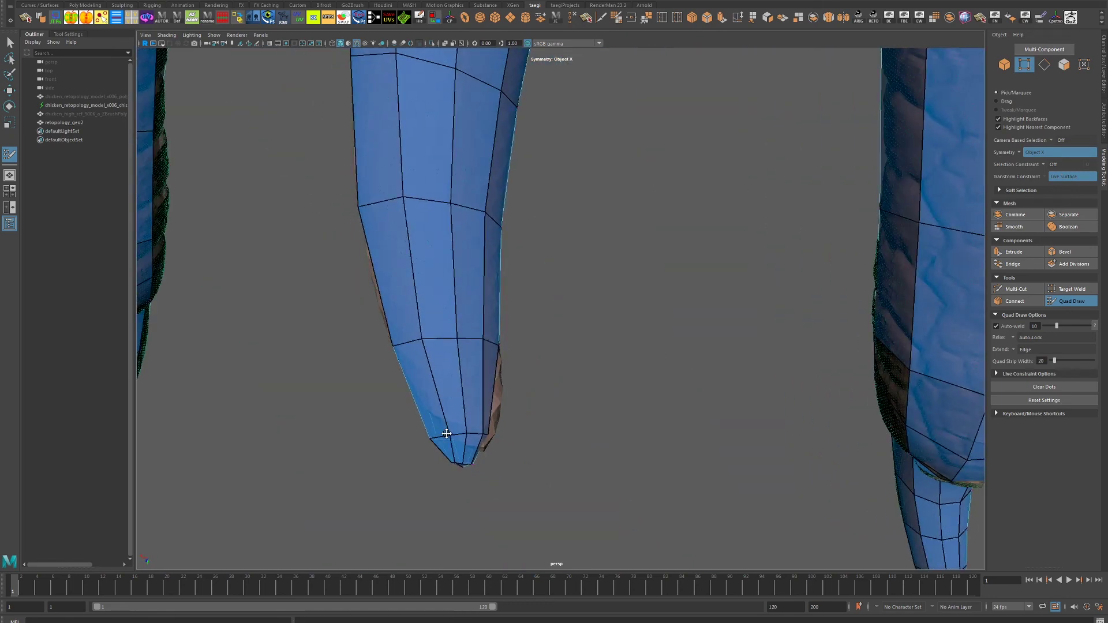
pyautogui.moveTo(525, 454); pyautogui.dragTo(654, 346)
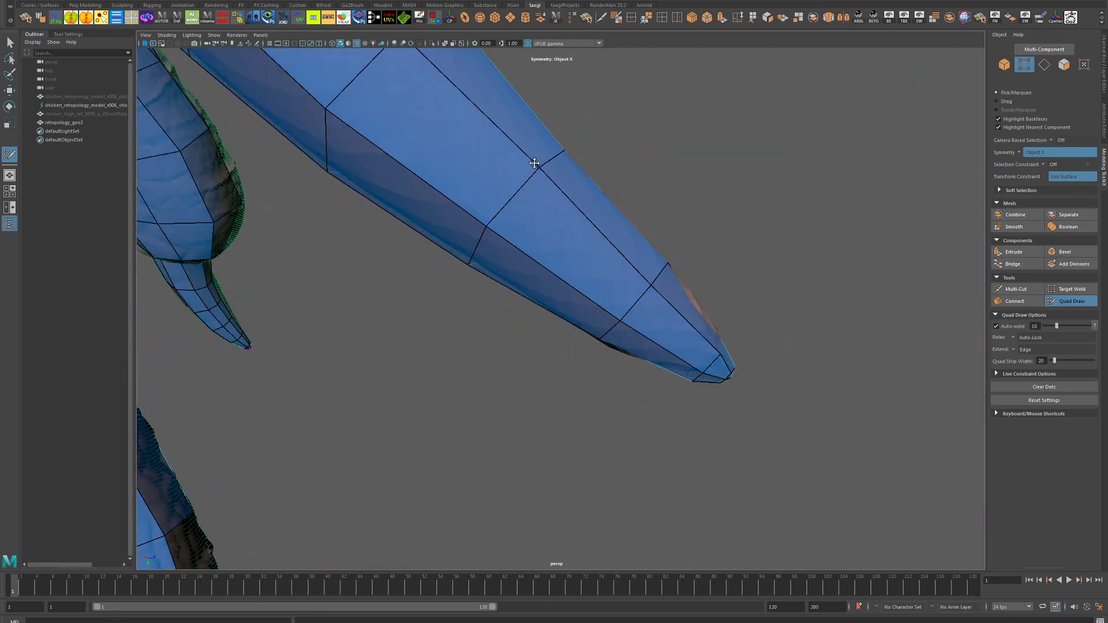
pyautogui.moveTo(539, 163); pyautogui.dragTo(480, 234)
pyautogui.moveTo(385, 150); pyautogui.dragTo(672, 382)
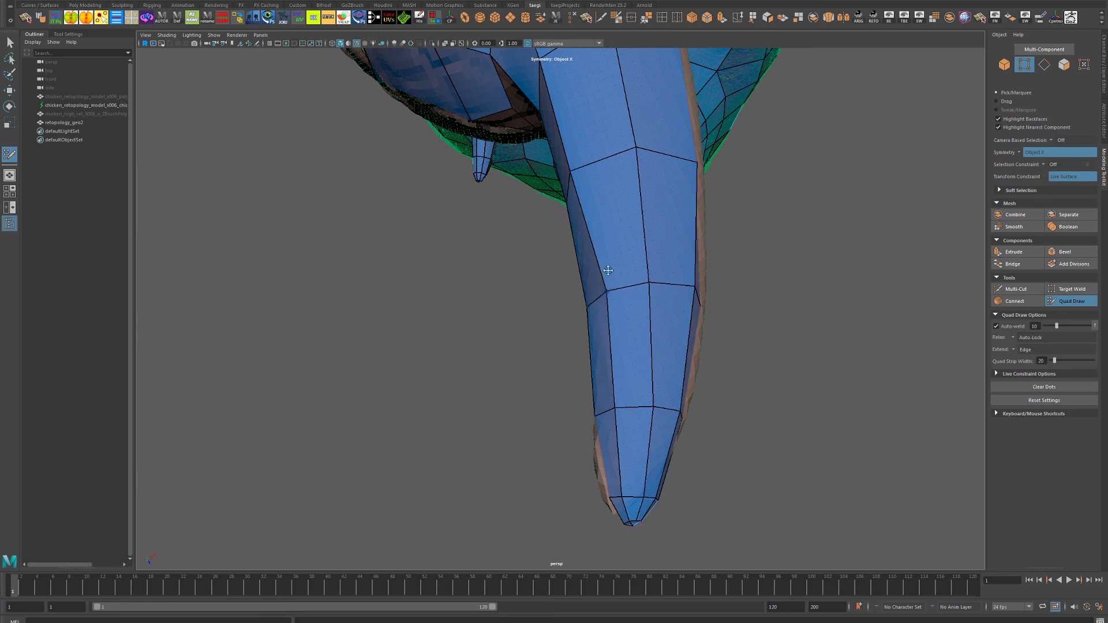
pyautogui.moveTo(603, 272); pyautogui.dragTo(511, 372)
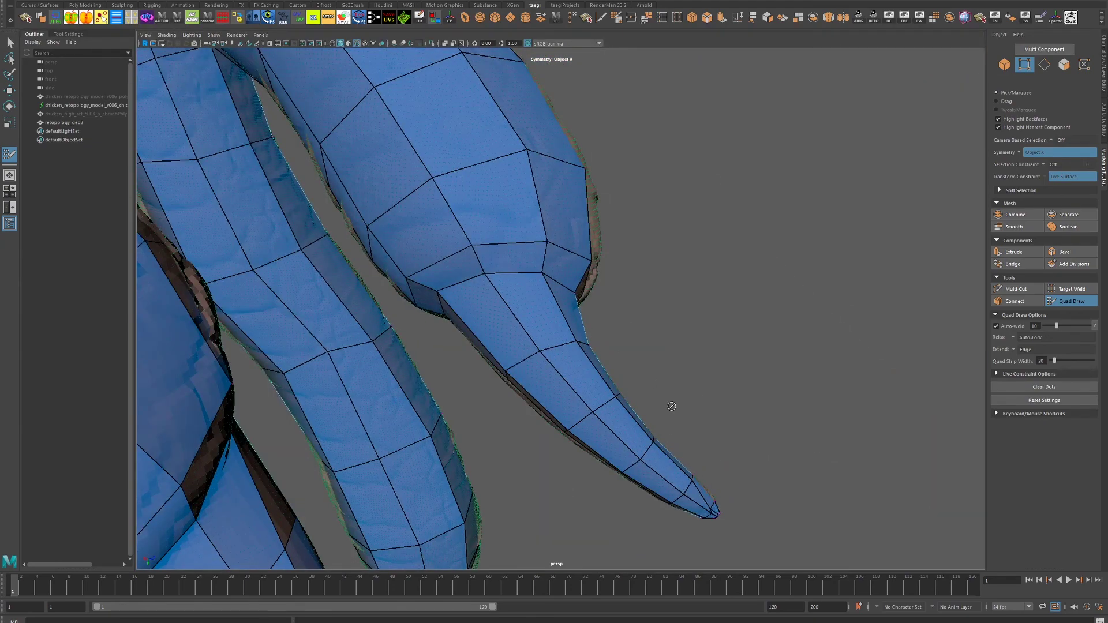
pyautogui.moveTo(672, 406); pyautogui.dragTo(532, 343)
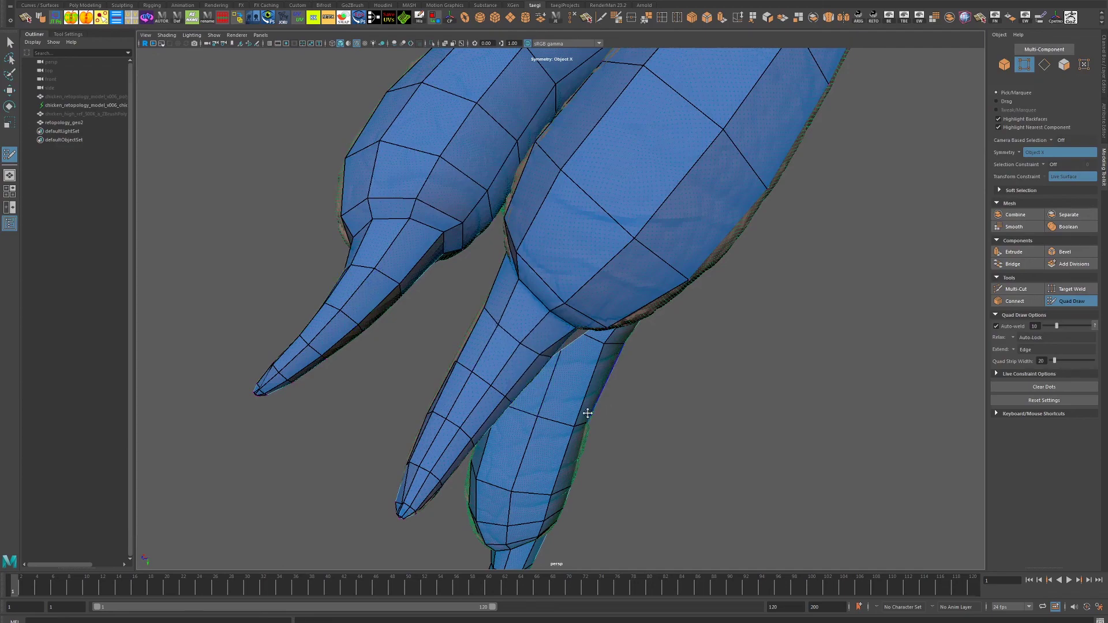
pyautogui.moveTo(587, 413); pyautogui.dragTo(529, 411)
pyautogui.moveTo(509, 463); pyautogui.dragTo(656, 376)
pyautogui.moveTo(696, 253); pyautogui.dragTo(689, 421)
pyautogui.scroll(3)
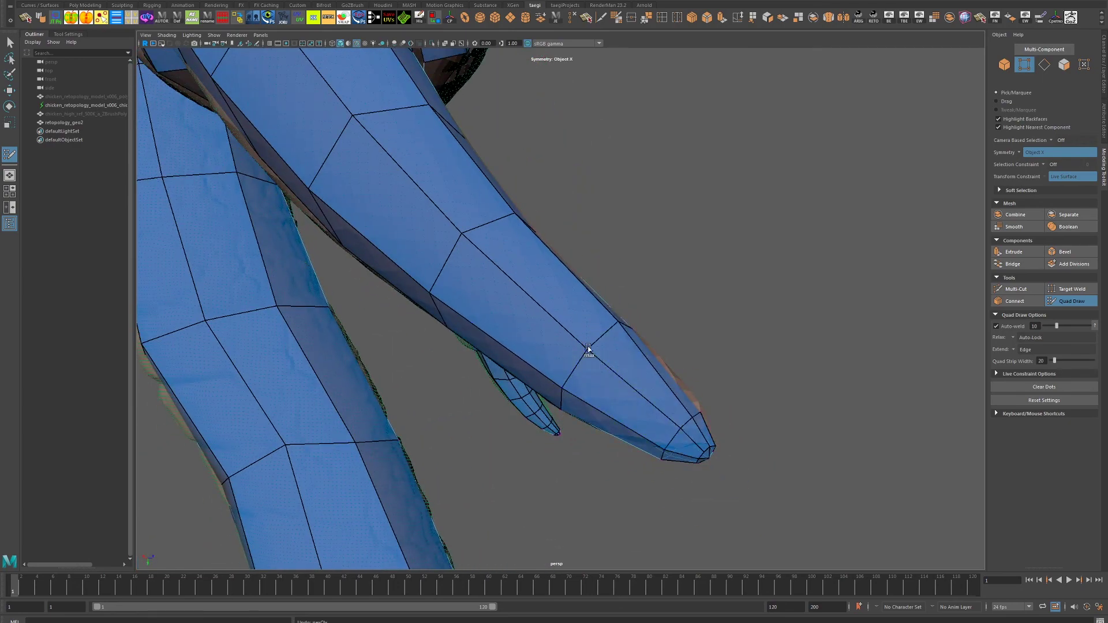
pyautogui.moveTo(663, 382); pyautogui.dragTo(737, 361)
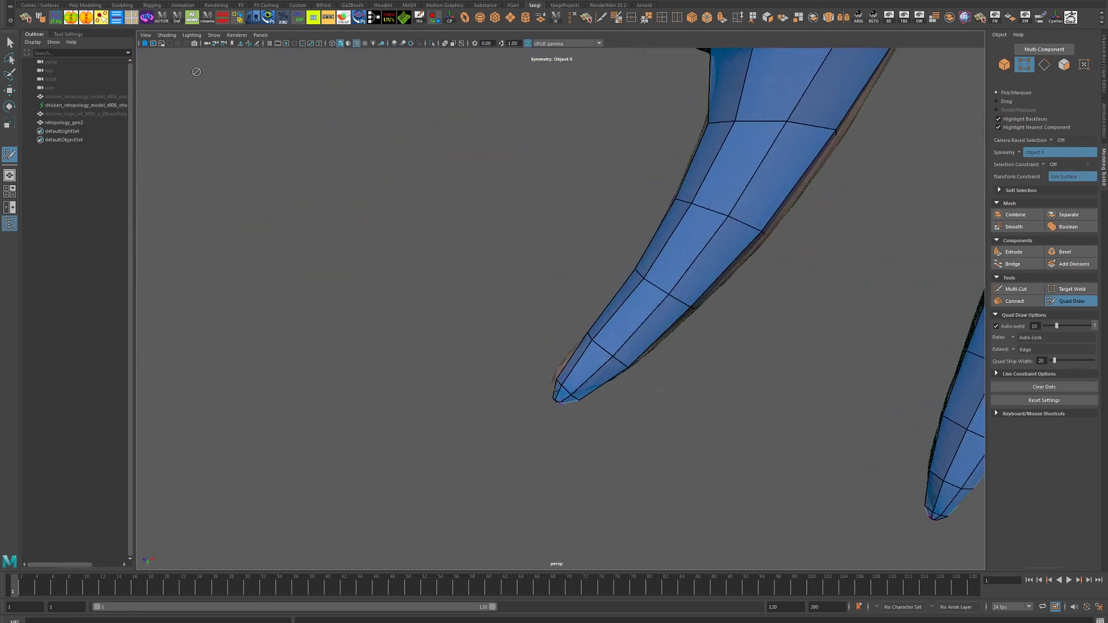
# - Isolate the retopo mesh, then move and rotate the claw-tip vertices onto the sculpted claw tip
pyautogui.press('q')
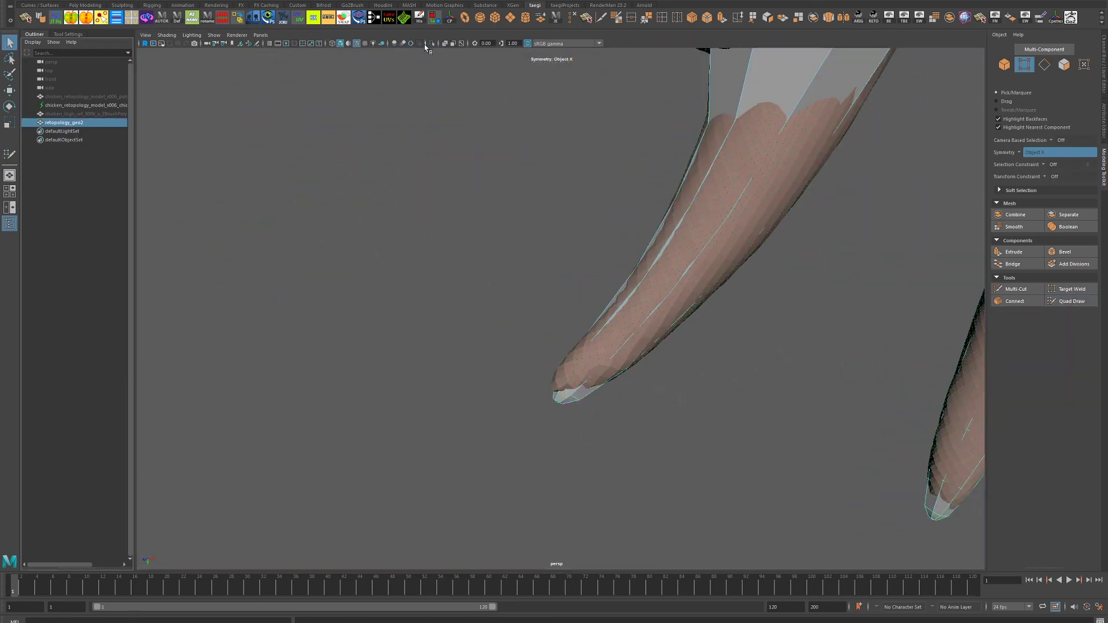
pyautogui.click(431, 43)
pyautogui.press('w')
pyautogui.hotkey('ctrl', '1')
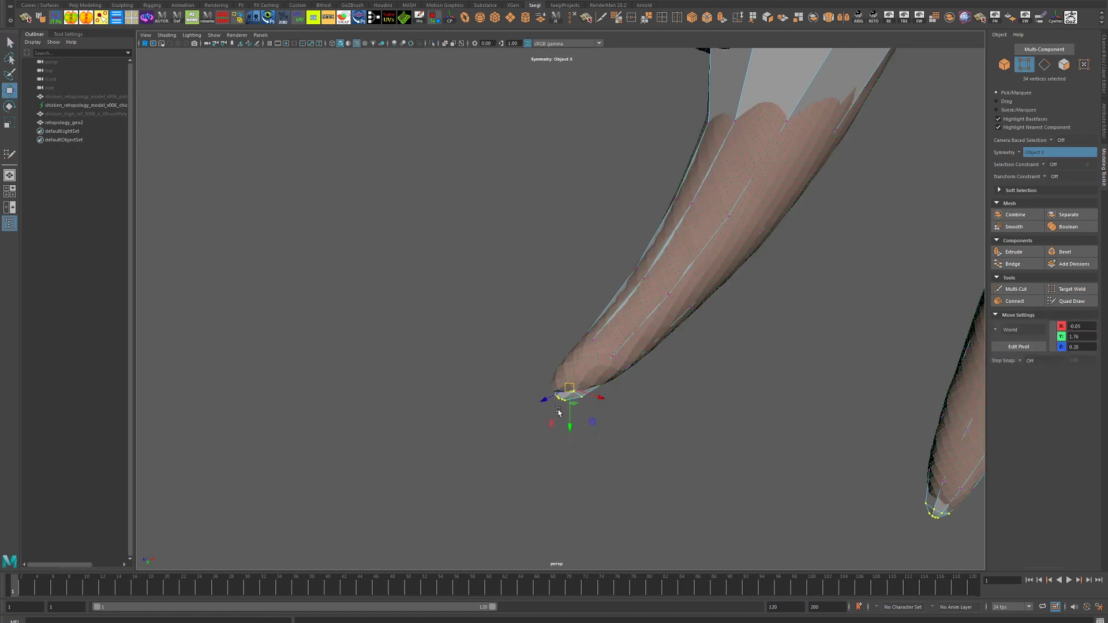
pyautogui.moveTo(599, 402); pyautogui.dragTo(649, 456)
pyautogui.press('e')
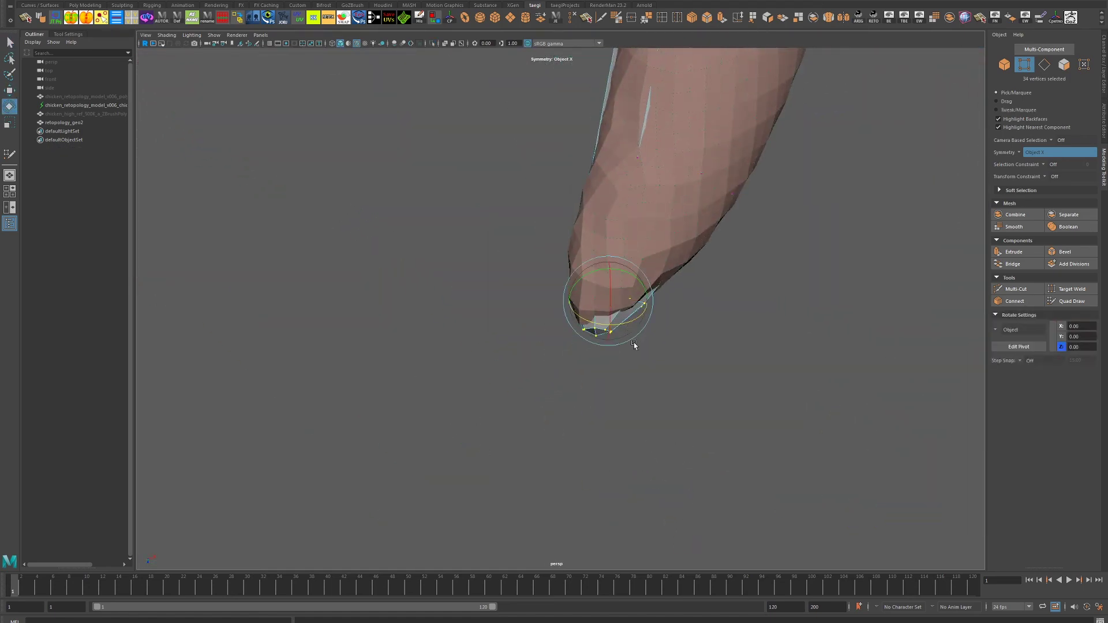
pyautogui.moveTo(635, 344); pyautogui.dragTo(624, 339)
pyautogui.press('w')
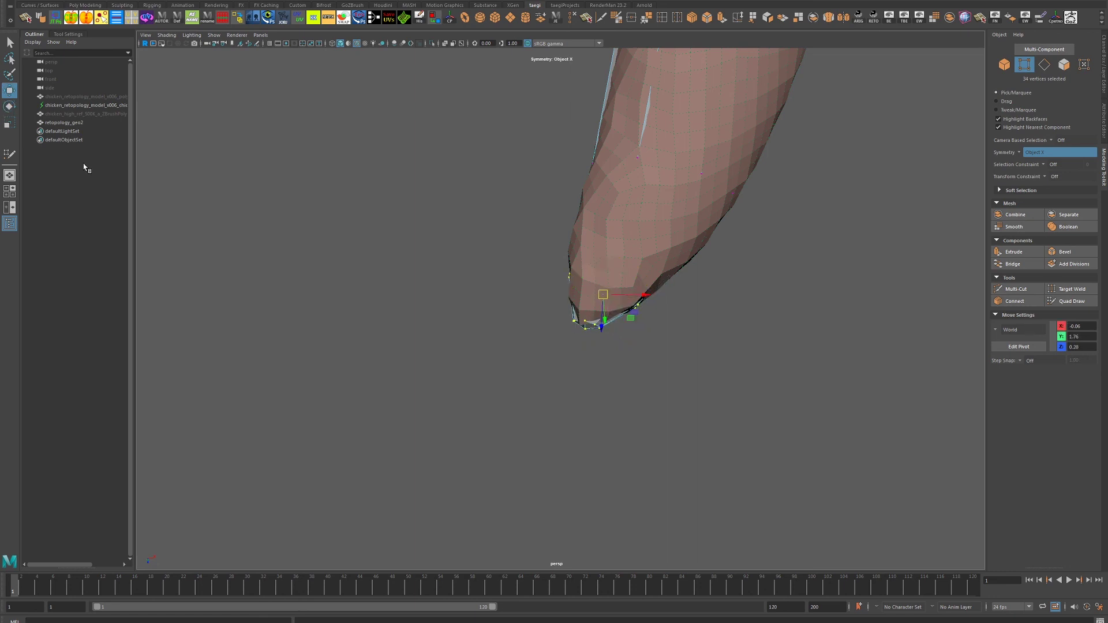
# - Shift and rotate the claw's edge loop into place, then make the sculpt live again
pyautogui.hotkey('ctrl', 'F10')
pyautogui.hotkey('ctrl', '1')
pyautogui.press('e')
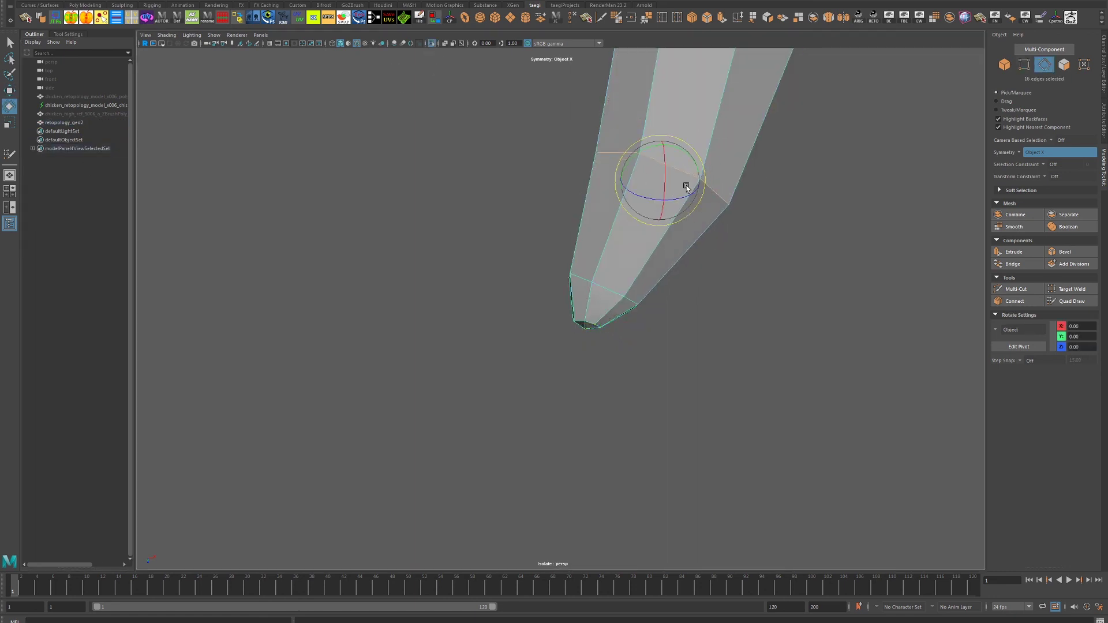
pyautogui.press('w')
pyautogui.moveTo(686, 186); pyautogui.dragTo(655, 174)
pyautogui.press('e')
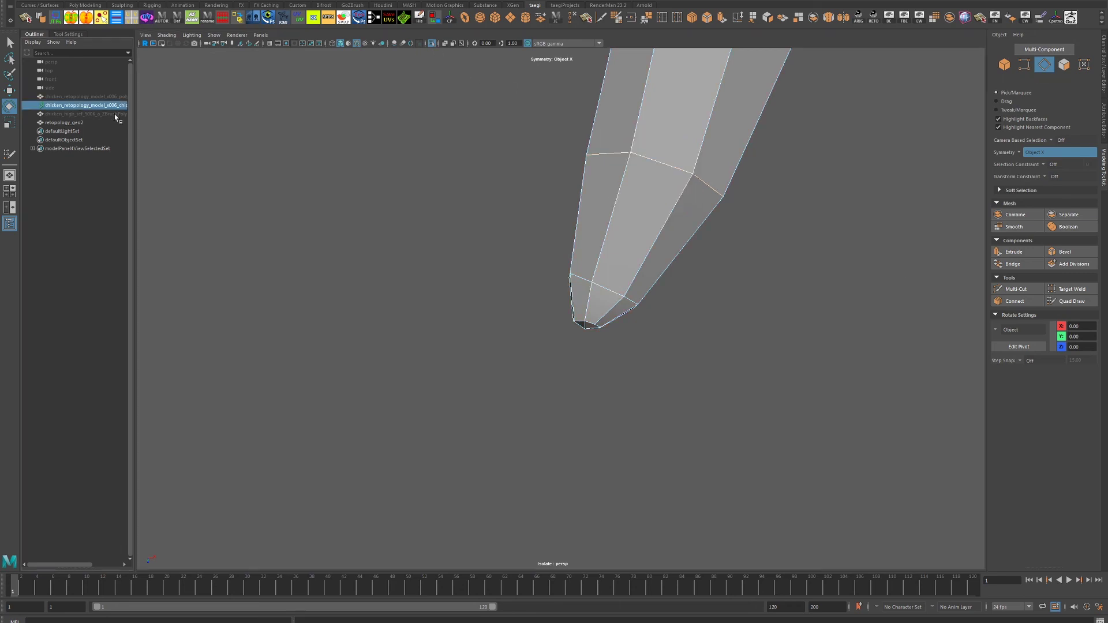
pyautogui.click(268, 17)
pyautogui.press('q')
pyautogui.hotkey('ctrl', '1')
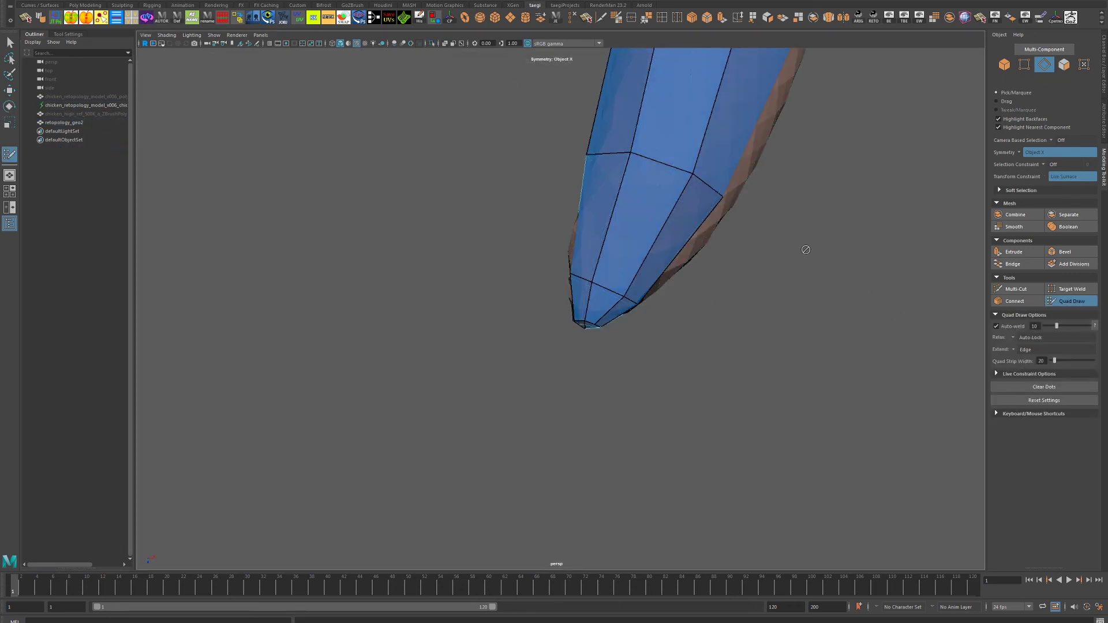
pyautogui.moveTo(805, 249); pyautogui.dragTo(726, 230)
pyautogui.scroll(-3)
pyautogui.scroll(3)
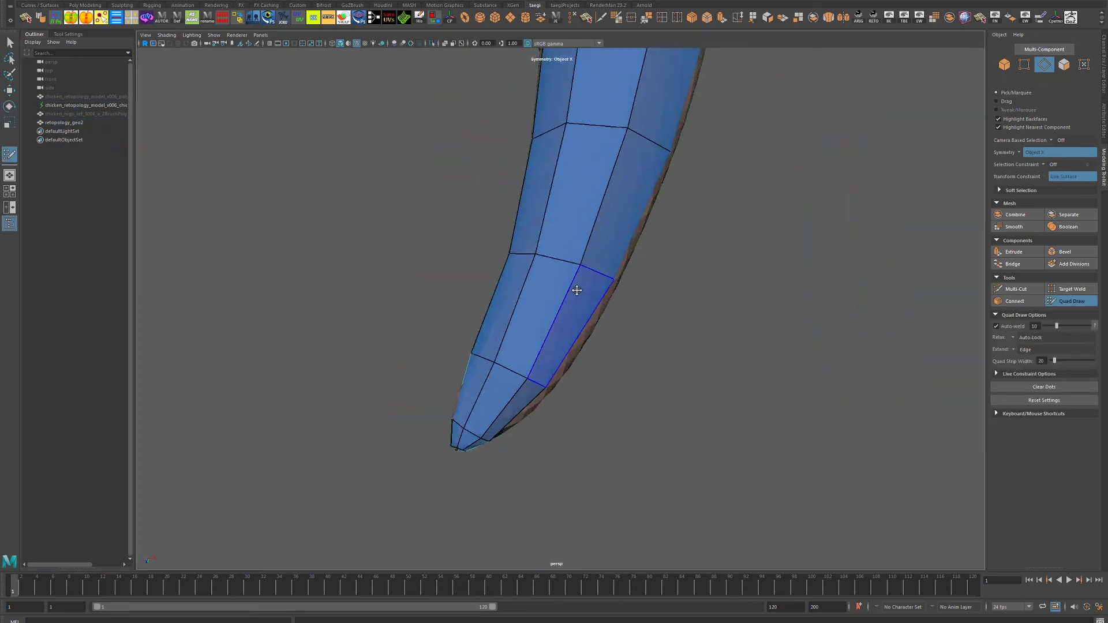
pyautogui.moveTo(640, 320); pyautogui.dragTo(555, 341)
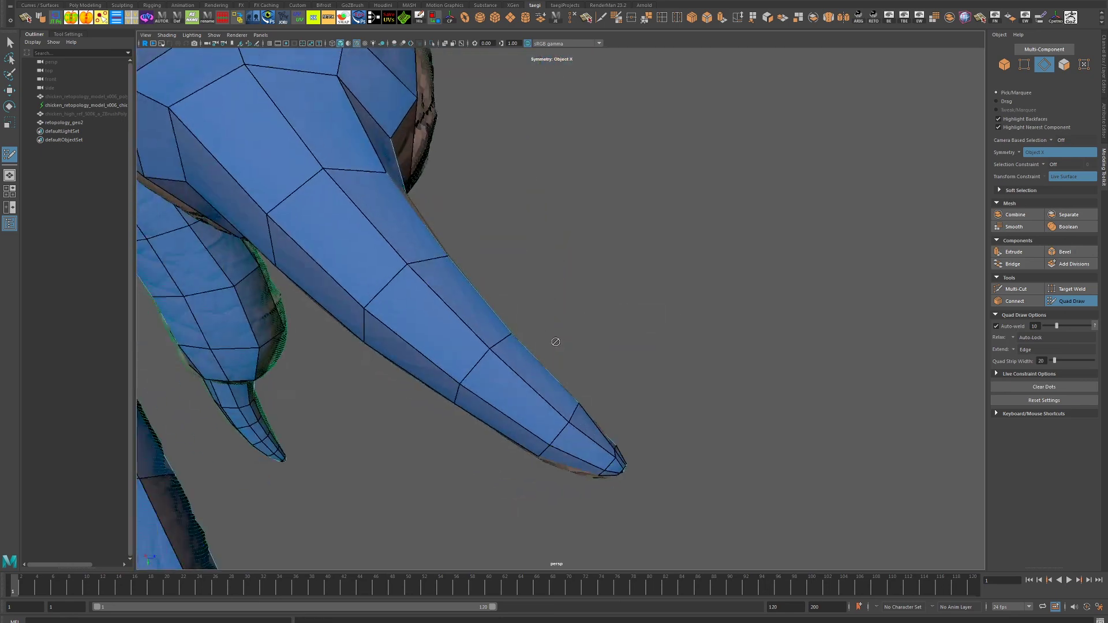
pyautogui.moveTo(564, 424); pyautogui.dragTo(633, 433)
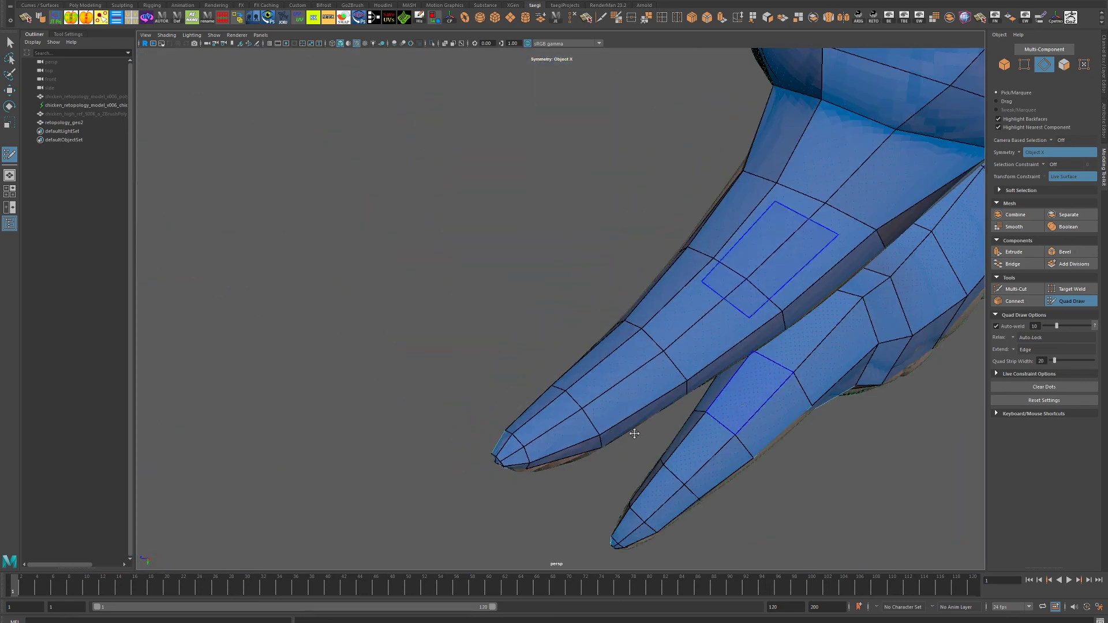
pyautogui.scroll(3)
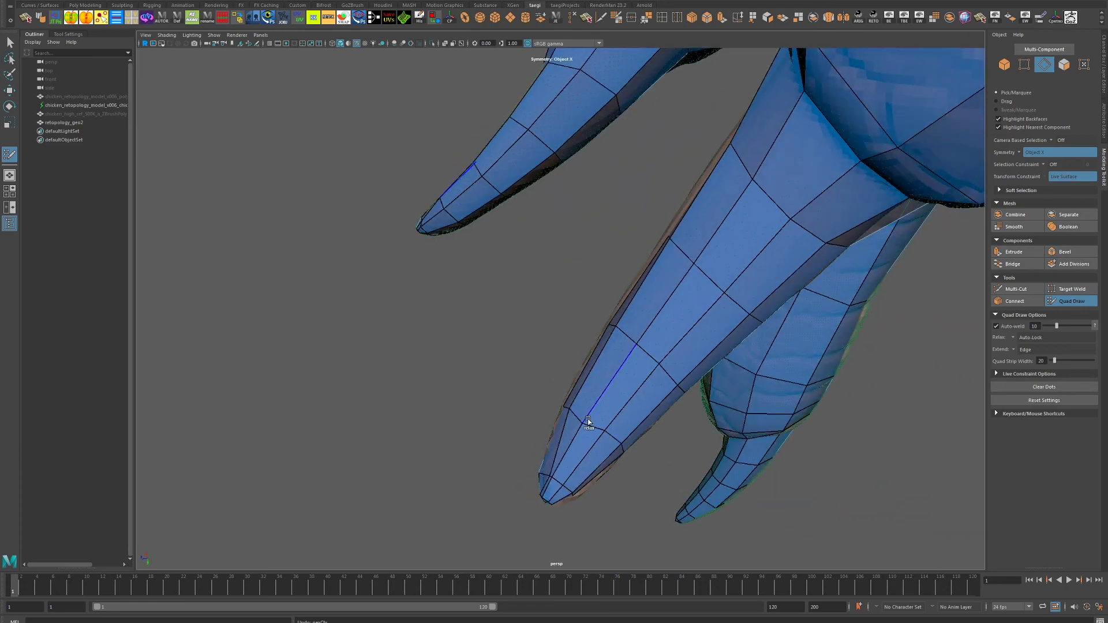
pyautogui.moveTo(507, 386); pyautogui.dragTo(560, 397)
pyautogui.moveTo(580, 292); pyautogui.dragTo(634, 333)
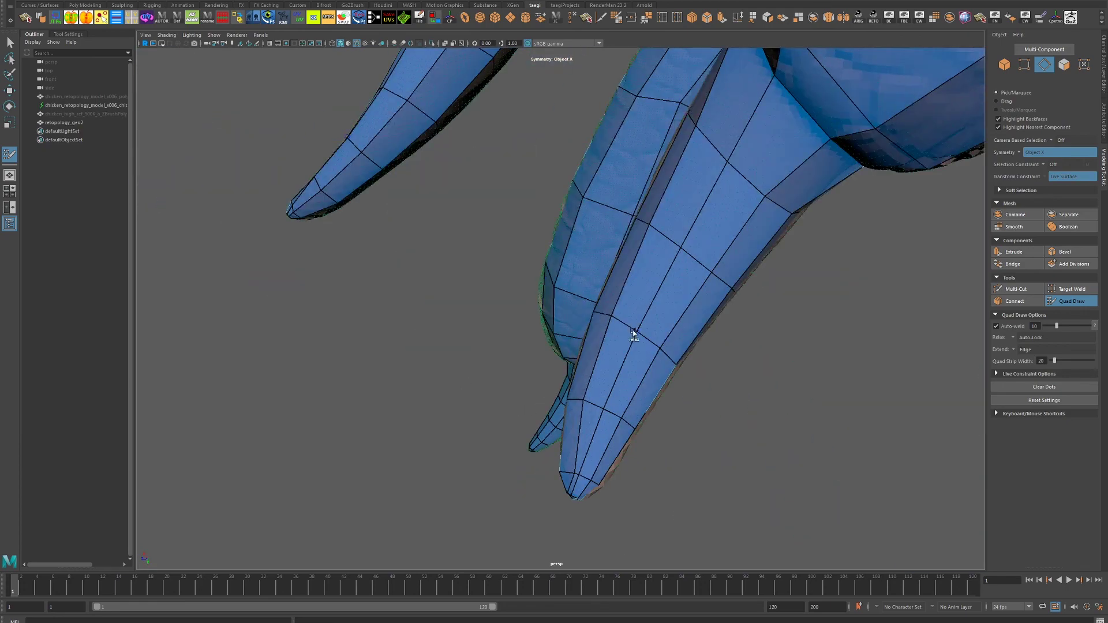
pyautogui.moveTo(760, 428); pyautogui.dragTo(655, 371)
pyautogui.scroll(3)
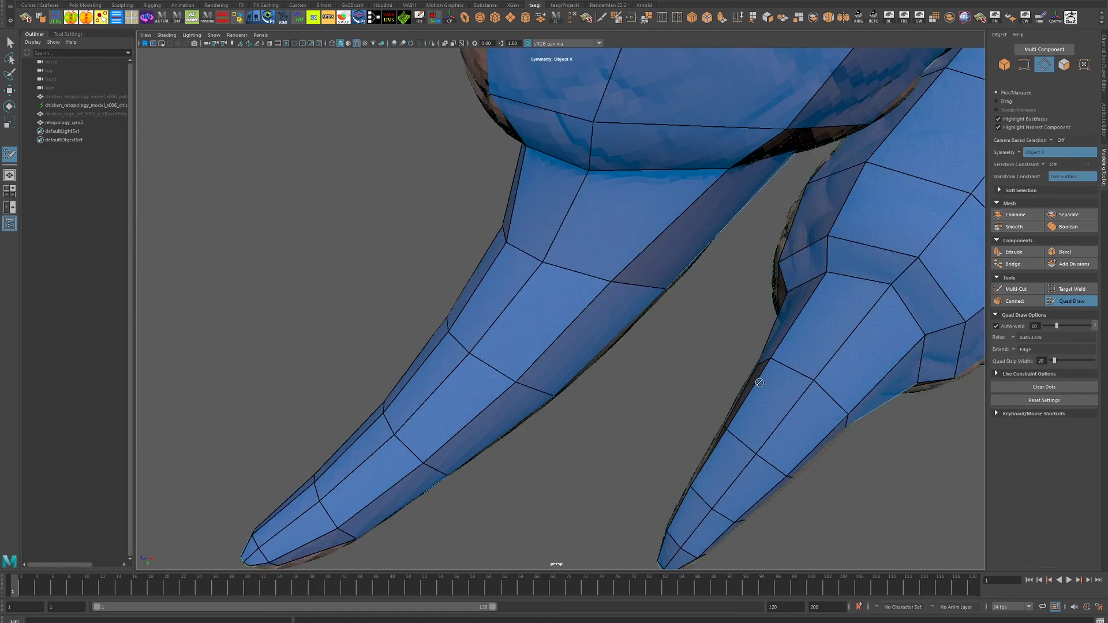
pyautogui.scroll(-3)
pyautogui.scroll(3)
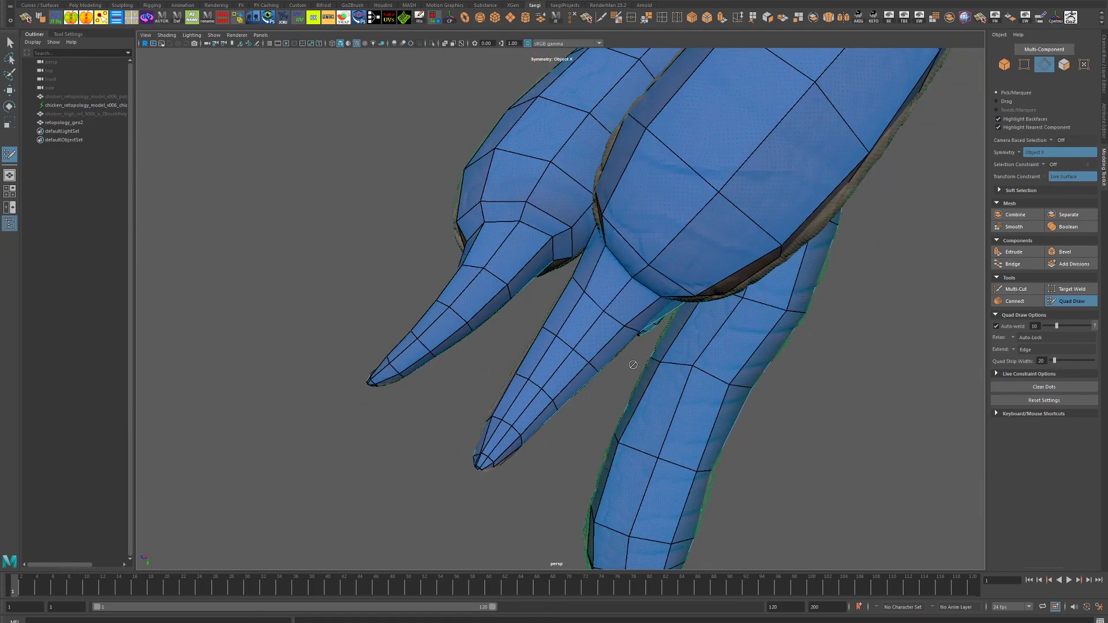
pyautogui.moveTo(633, 364); pyautogui.dragTo(621, 358)
pyautogui.moveTo(664, 328); pyautogui.dragTo(568, 348)
pyautogui.moveTo(632, 368); pyautogui.dragTo(587, 448)
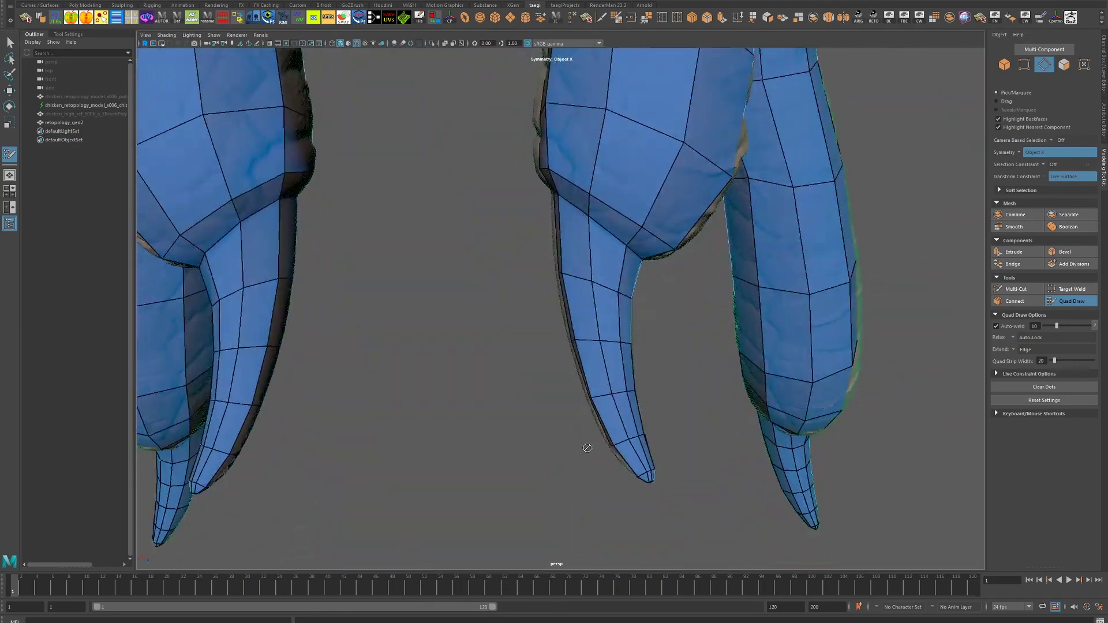
pyautogui.scroll(3)
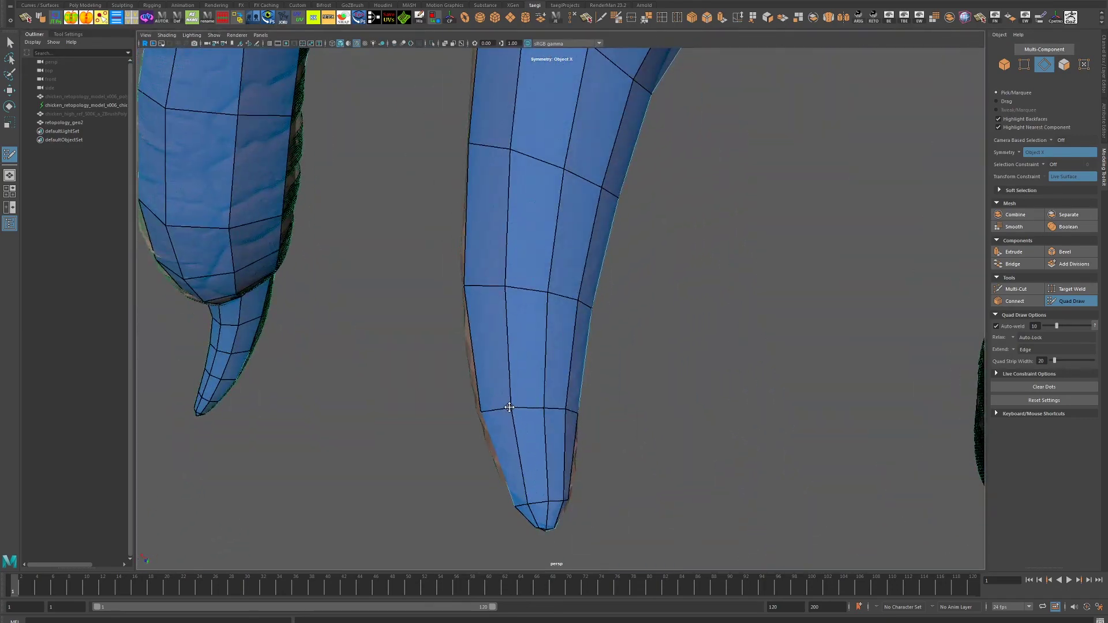
pyautogui.moveTo(509, 407); pyautogui.dragTo(487, 178)
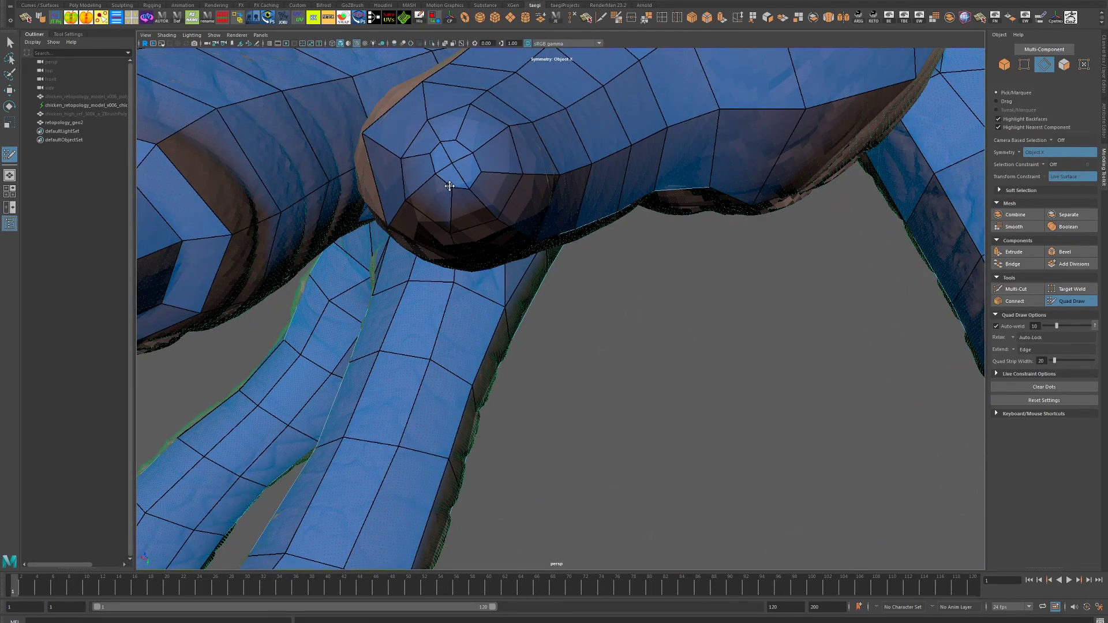
pyautogui.moveTo(454, 164); pyautogui.dragTo(664, 347)
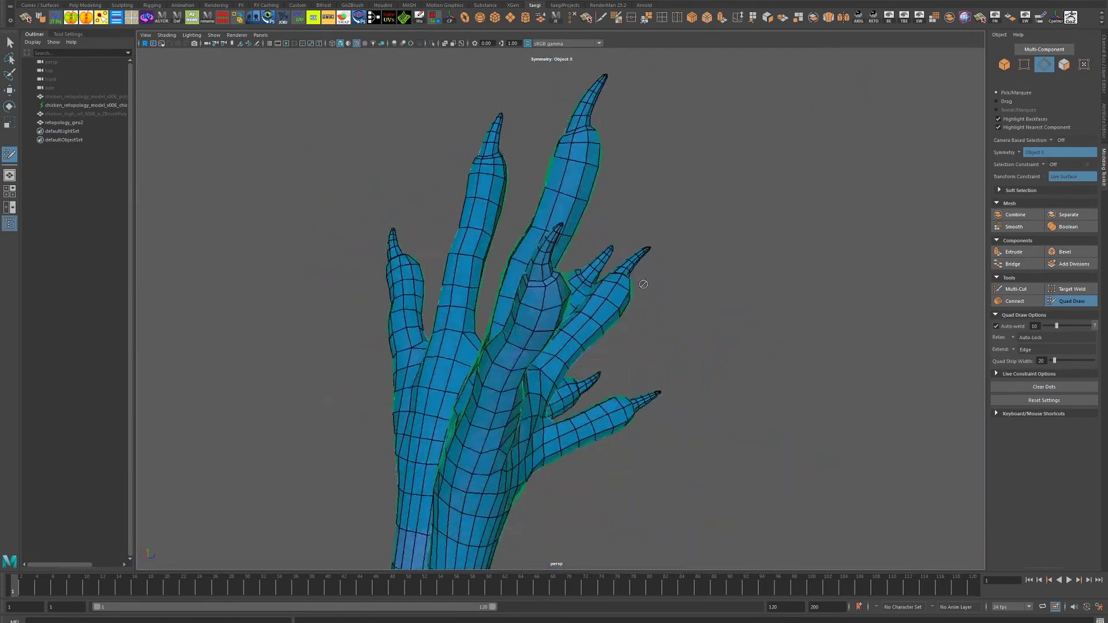
pyautogui.scroll(3)
pyautogui.moveTo(702, 349); pyautogui.dragTo(524, 341)
pyautogui.moveTo(524, 341); pyautogui.dragTo(512, 344)
pyautogui.scroll(3)
pyautogui.scroll(3)
pyautogui.scroll(3)
# - Isolate retopology_geo2 and pull the claw tip vertices down and to the left
pyautogui.scroll(-3)
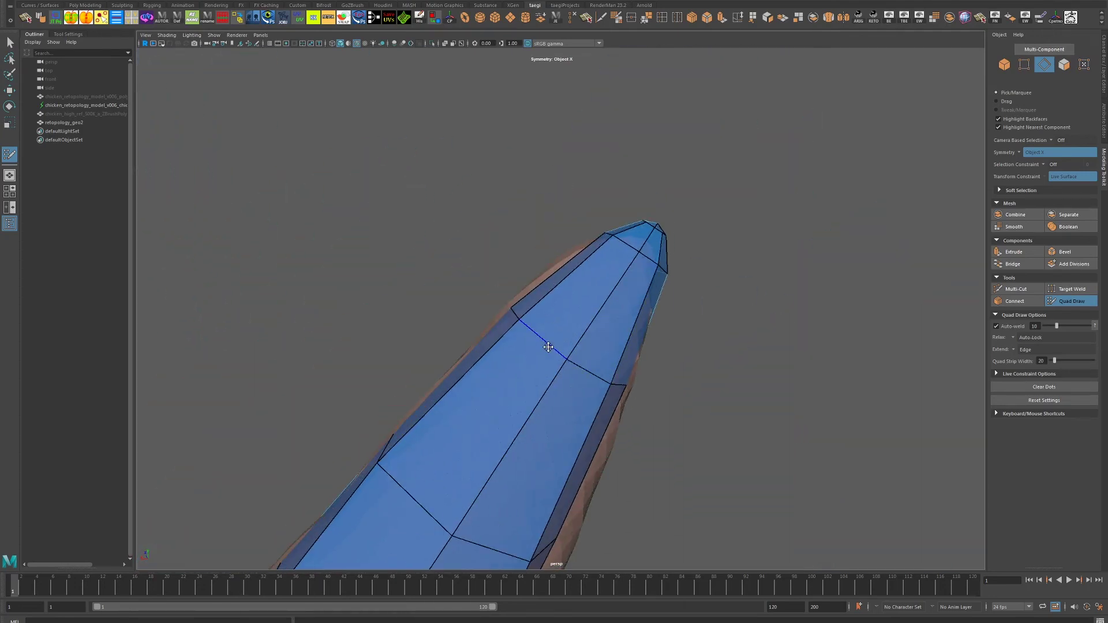
pyautogui.scroll(-3)
pyautogui.scroll(3)
pyautogui.click(65, 123)
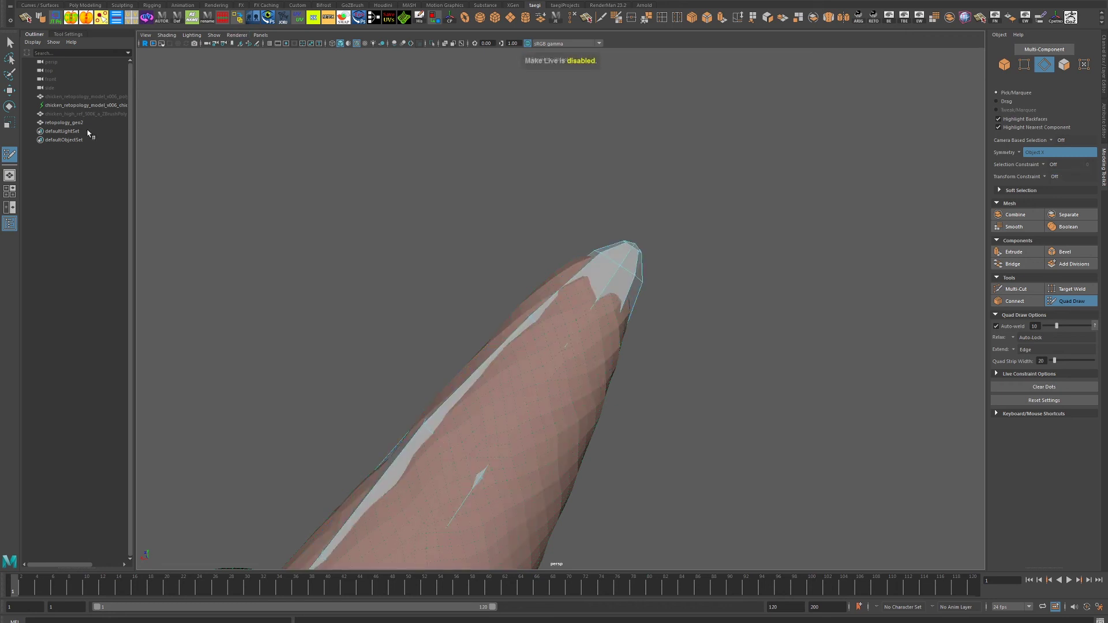
pyautogui.hotkey('ctrl', '1')
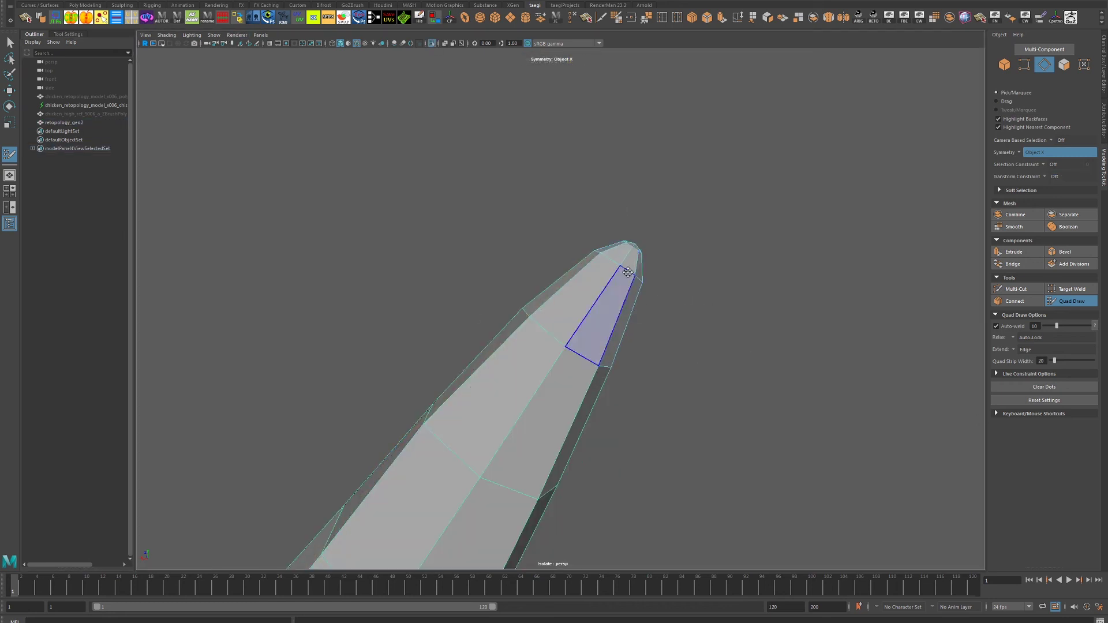
pyautogui.press('q')
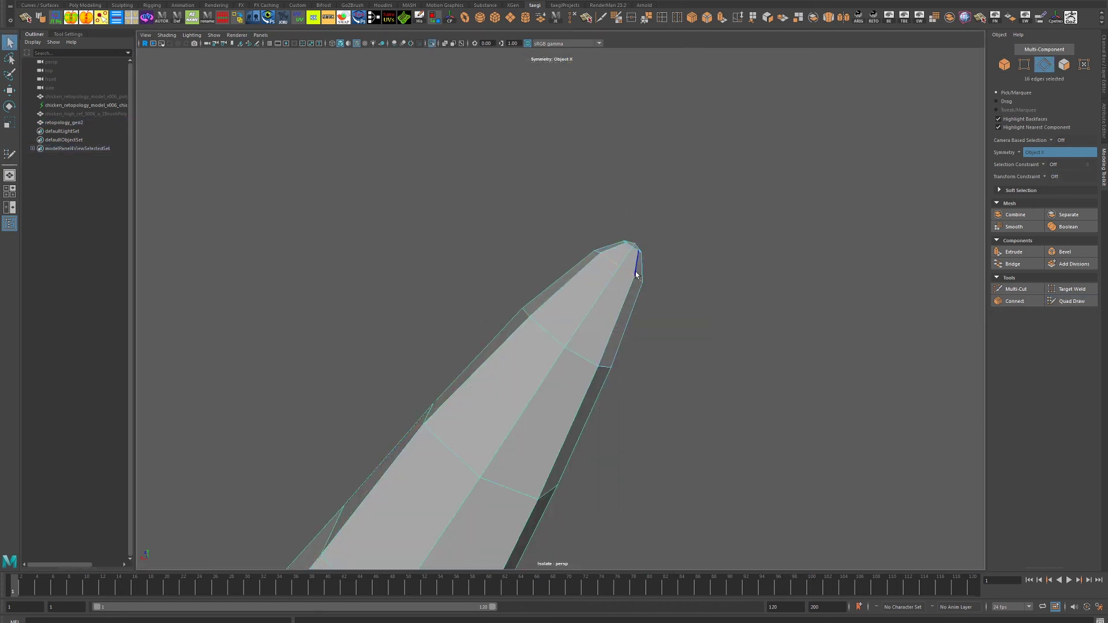
pyautogui.press('w')
pyautogui.moveTo(573, 301); pyautogui.dragTo(582, 329)
# - Restore the high-res chicken, resume Quad Draw and relax the edge loops near the claw tip
pyautogui.hotkey('ctrl', '1')
pyautogui.press('F8')
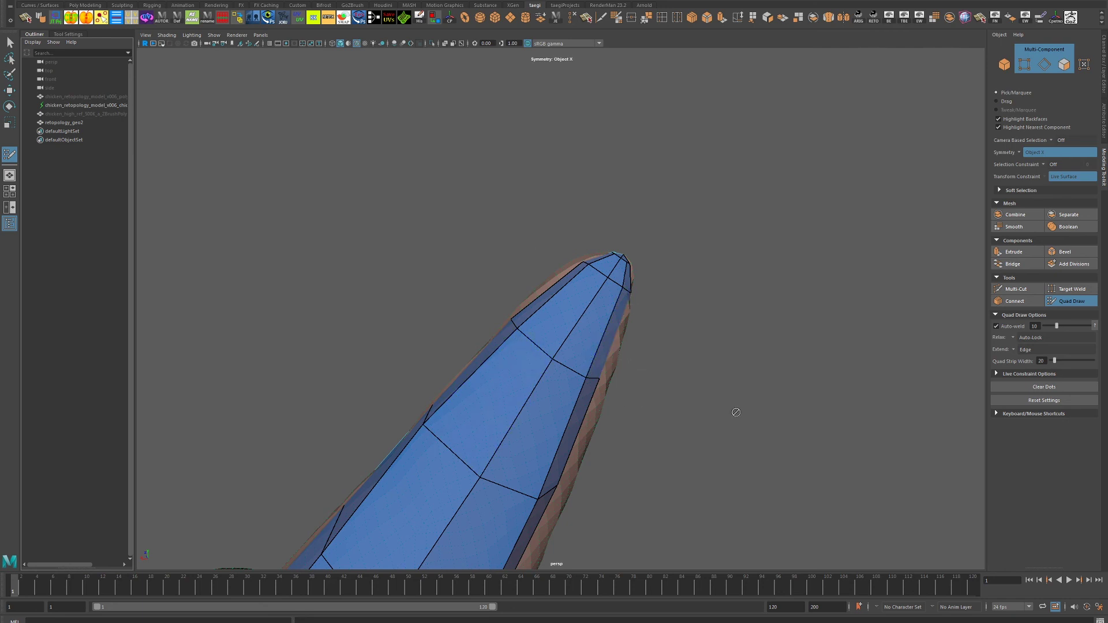
pyautogui.scroll(-3)
pyautogui.moveTo(614, 460); pyautogui.dragTo(596, 279)
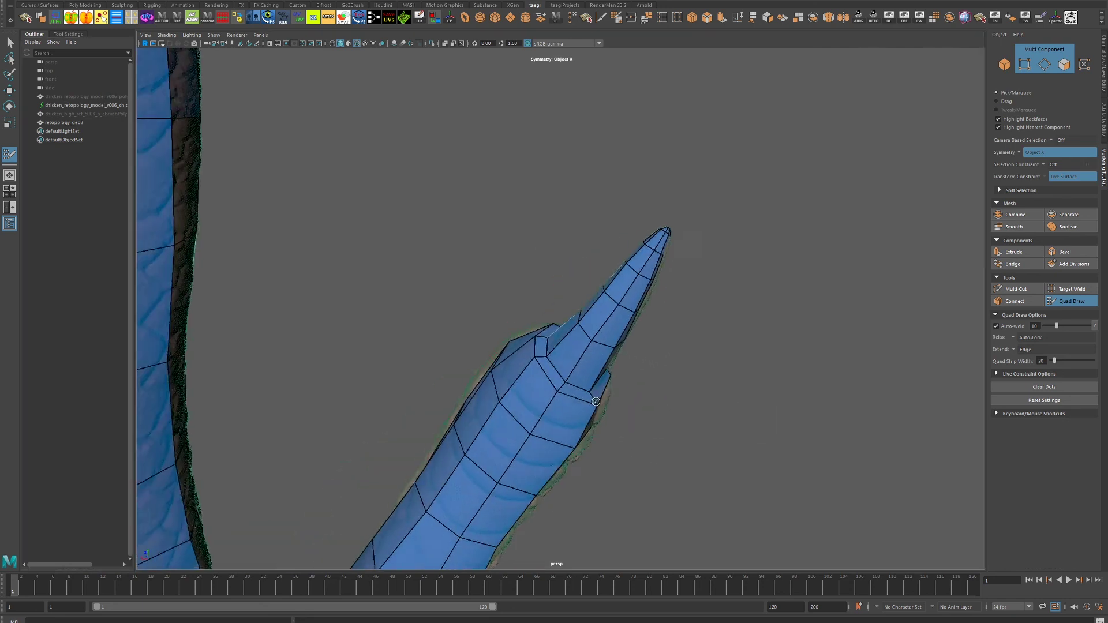
pyautogui.scroll(3)
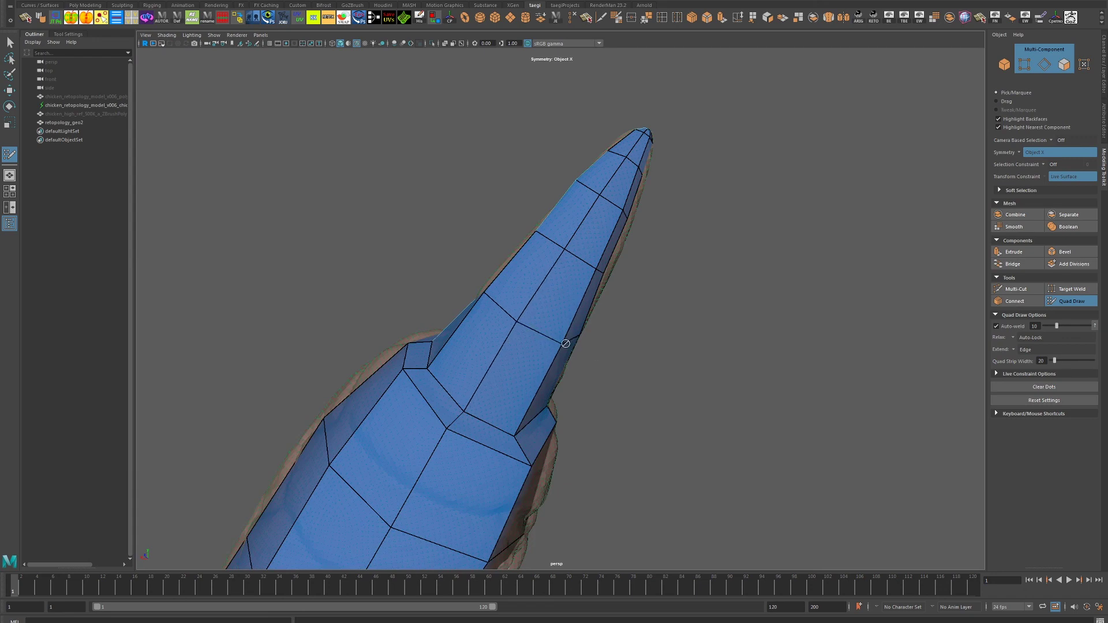
pyautogui.moveTo(608, 364); pyautogui.dragTo(554, 373)
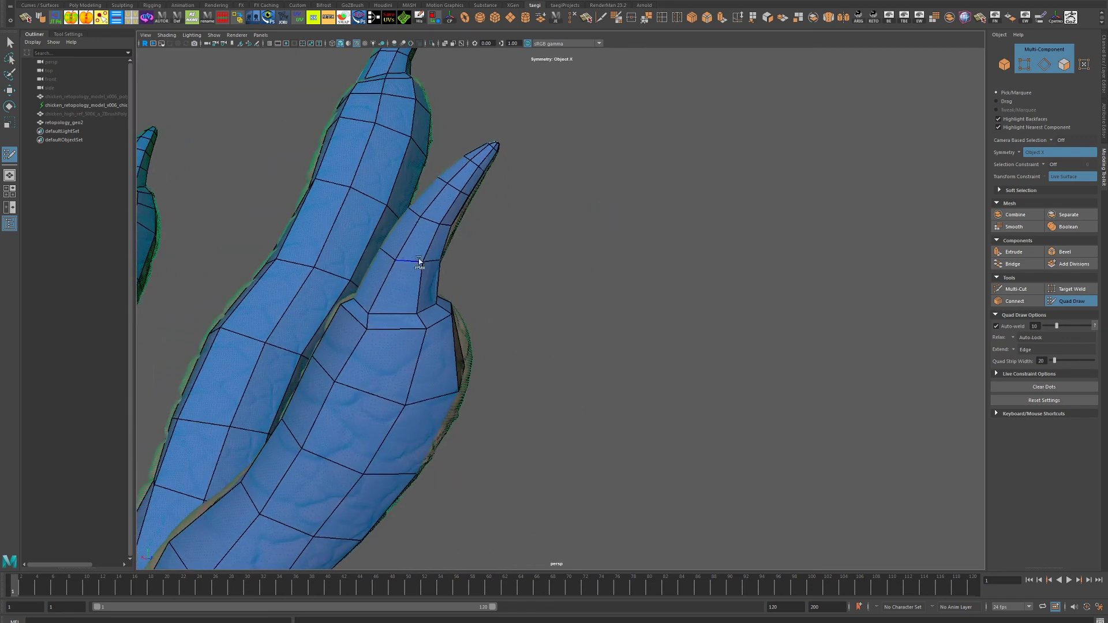
pyautogui.moveTo(417, 262); pyautogui.dragTo(523, 251)
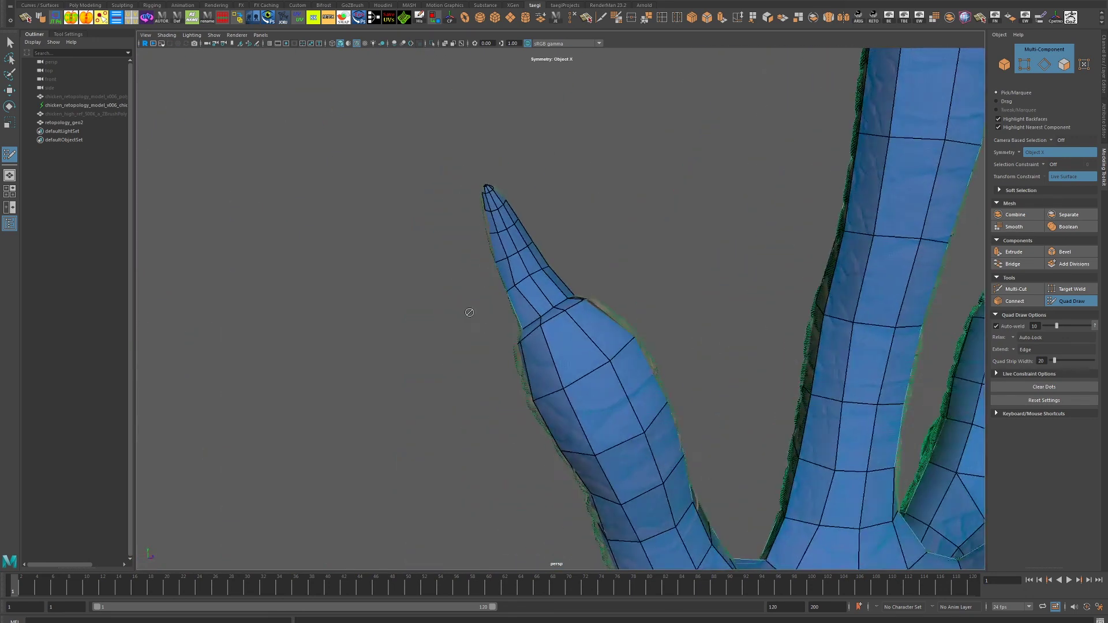
pyautogui.scroll(3)
pyautogui.moveTo(515, 189); pyautogui.dragTo(477, 157)
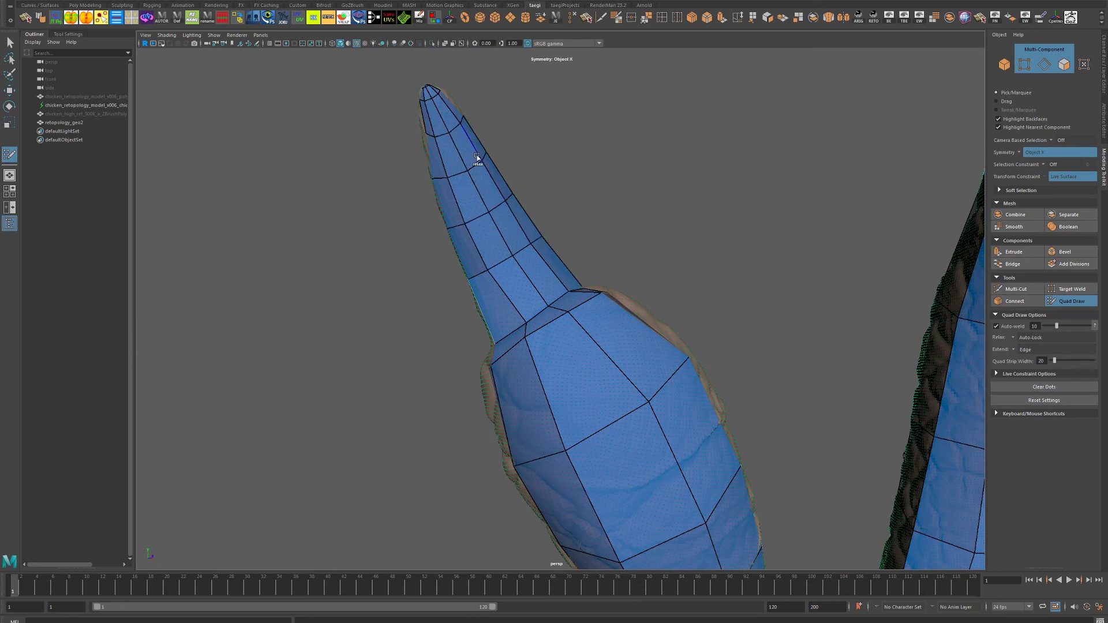
# - Relax and even out the toe's edge loops, checking the toe from several angles
pyautogui.moveTo(630, 249); pyautogui.dragTo(406, 265)
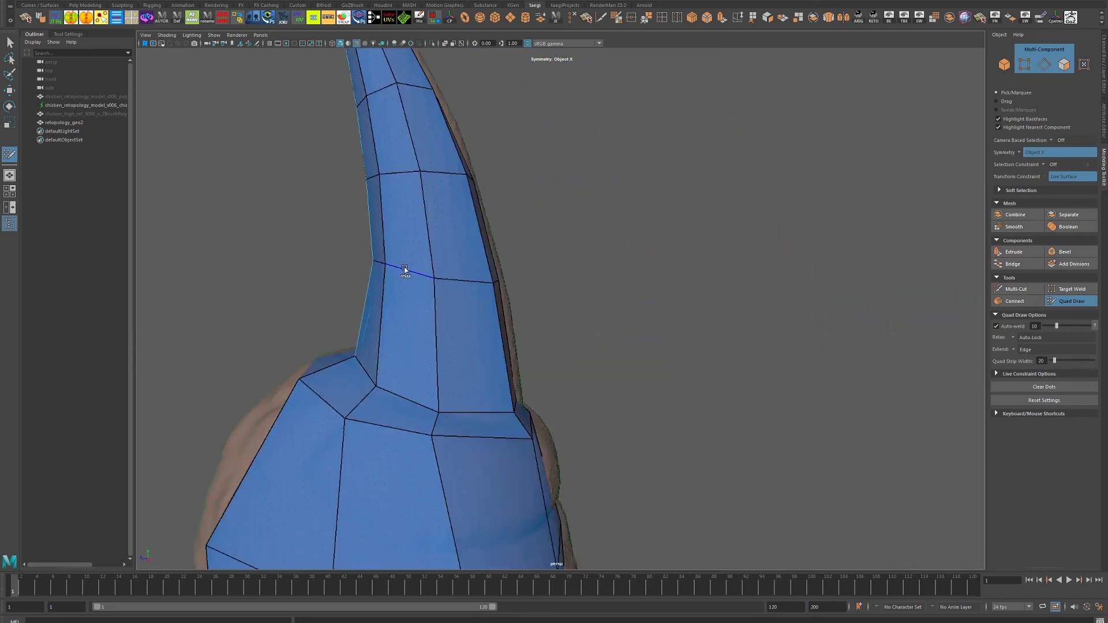
pyautogui.moveTo(549, 223); pyautogui.dragTo(557, 259)
pyautogui.moveTo(438, 291); pyautogui.dragTo(442, 301)
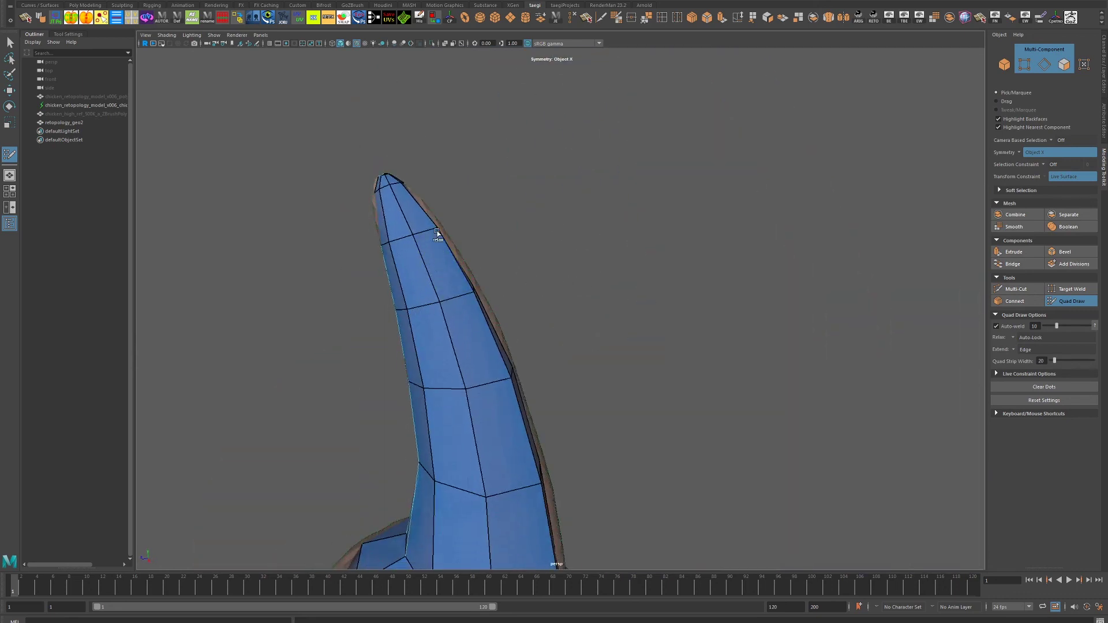
pyautogui.moveTo(438, 232); pyautogui.dragTo(446, 334)
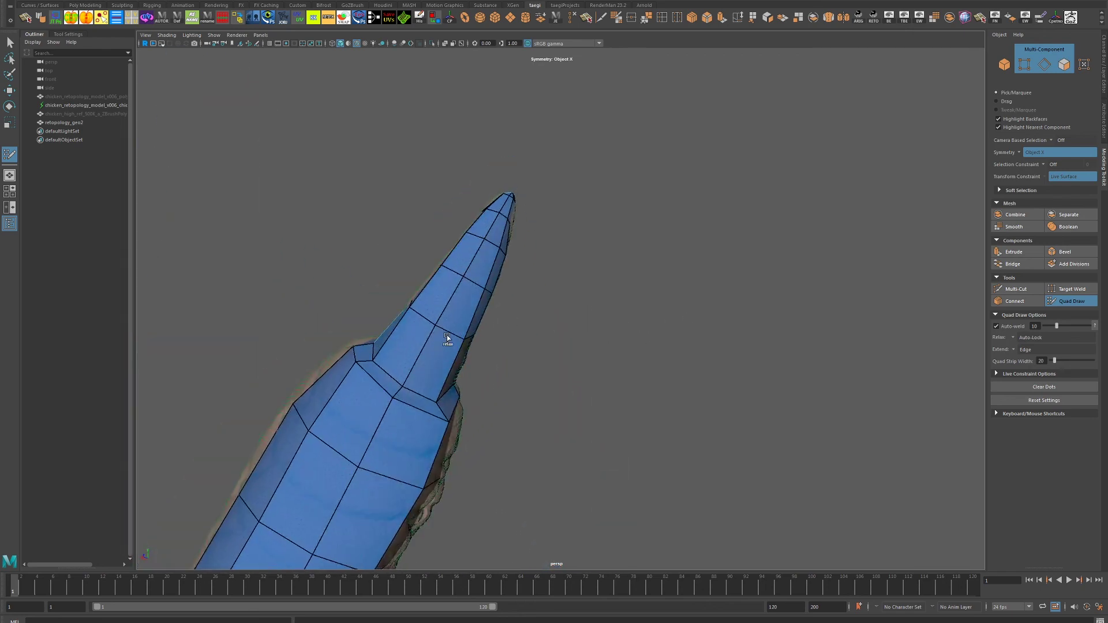
pyautogui.moveTo(536, 231); pyautogui.dragTo(537, 373)
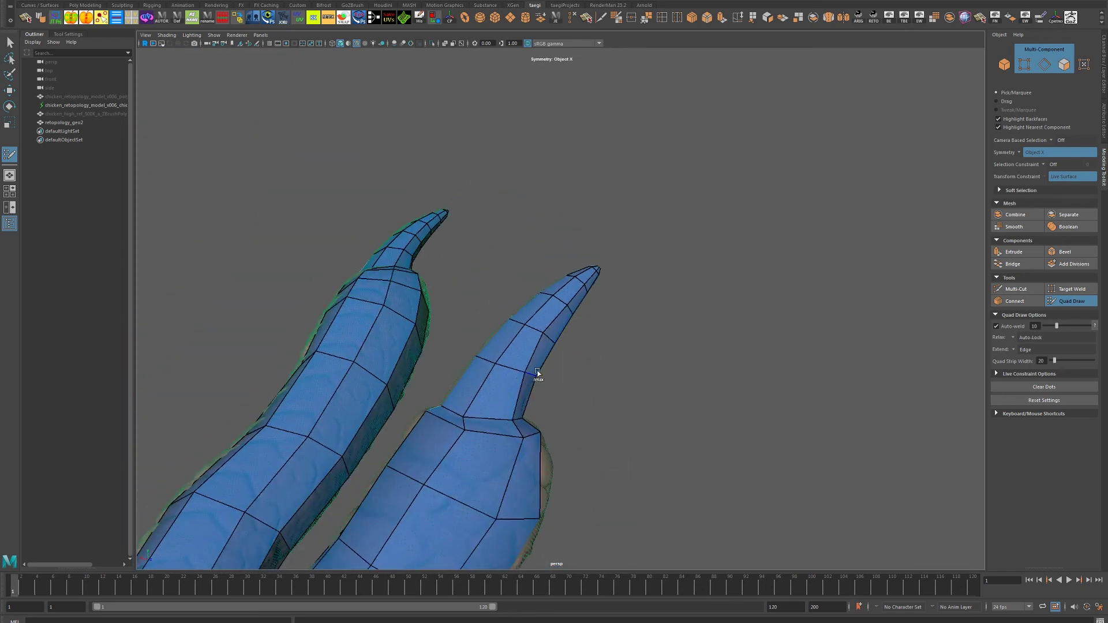
pyautogui.moveTo(584, 312); pyautogui.dragTo(675, 304)
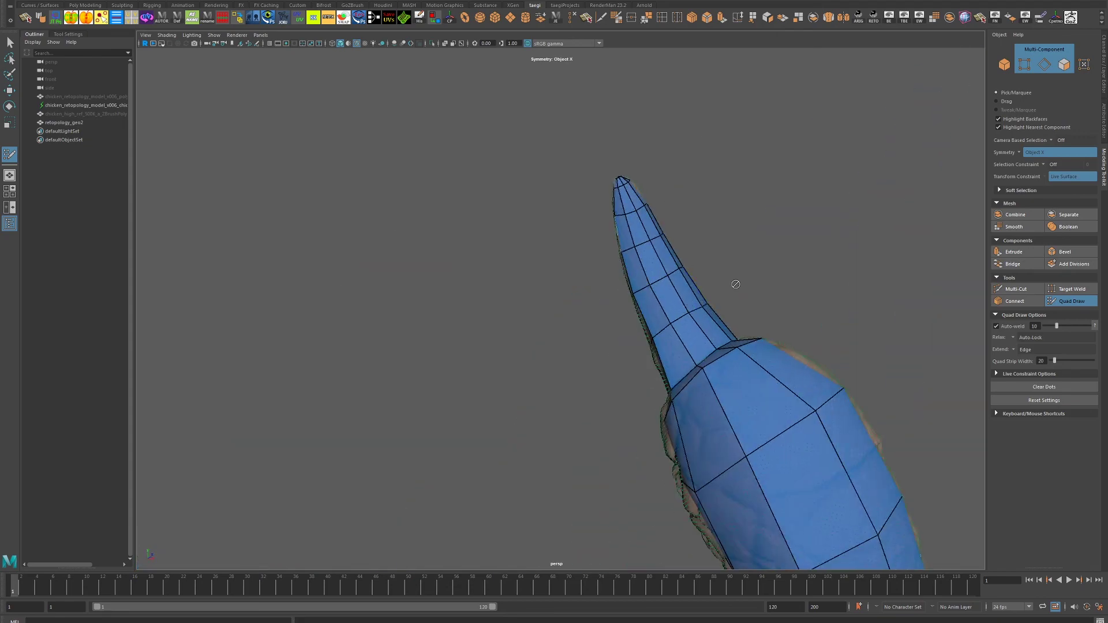
pyautogui.moveTo(735, 284); pyautogui.dragTo(730, 350)
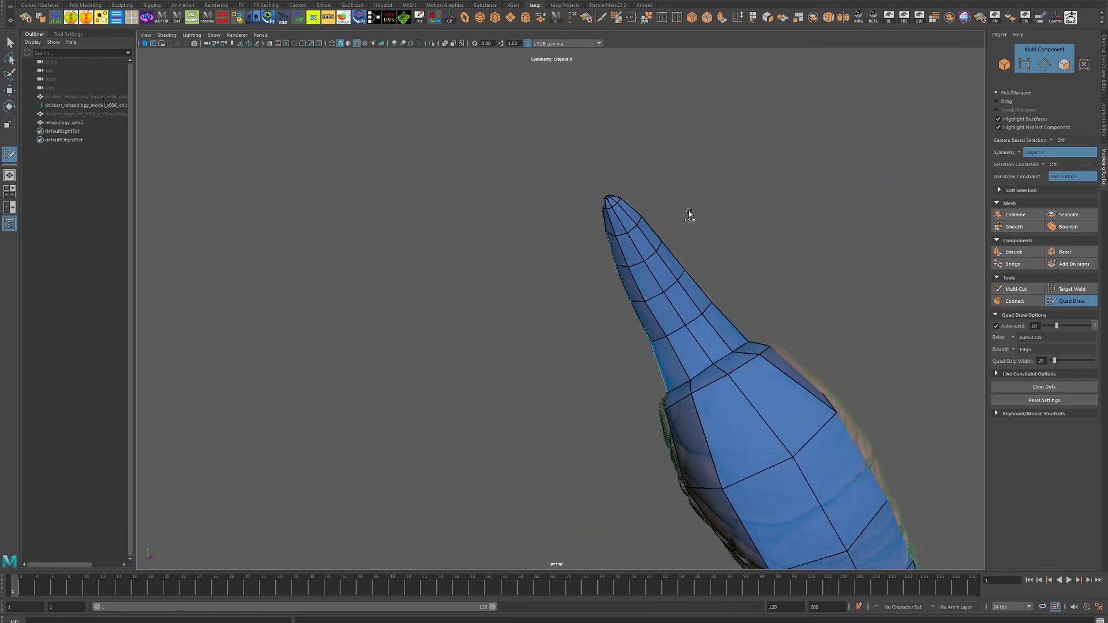
pyautogui.moveTo(689, 211); pyautogui.dragTo(698, 307)
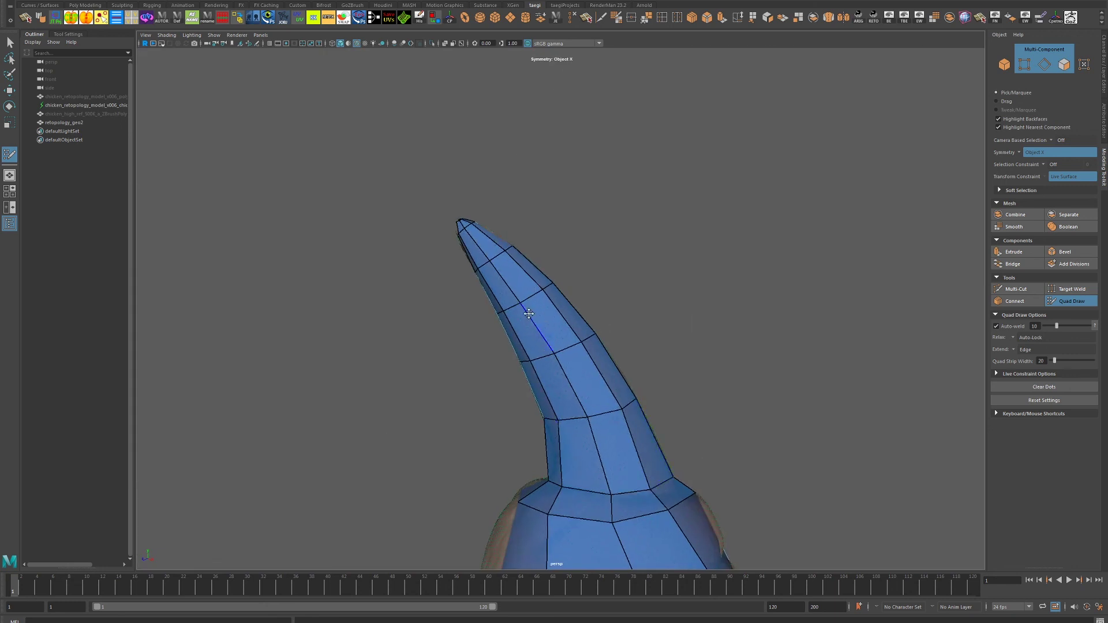
# - Orbit around the claw spikes to check their curved shape beside neighbouring toes
pyautogui.moveTo(491, 257); pyautogui.dragTo(593, 331)
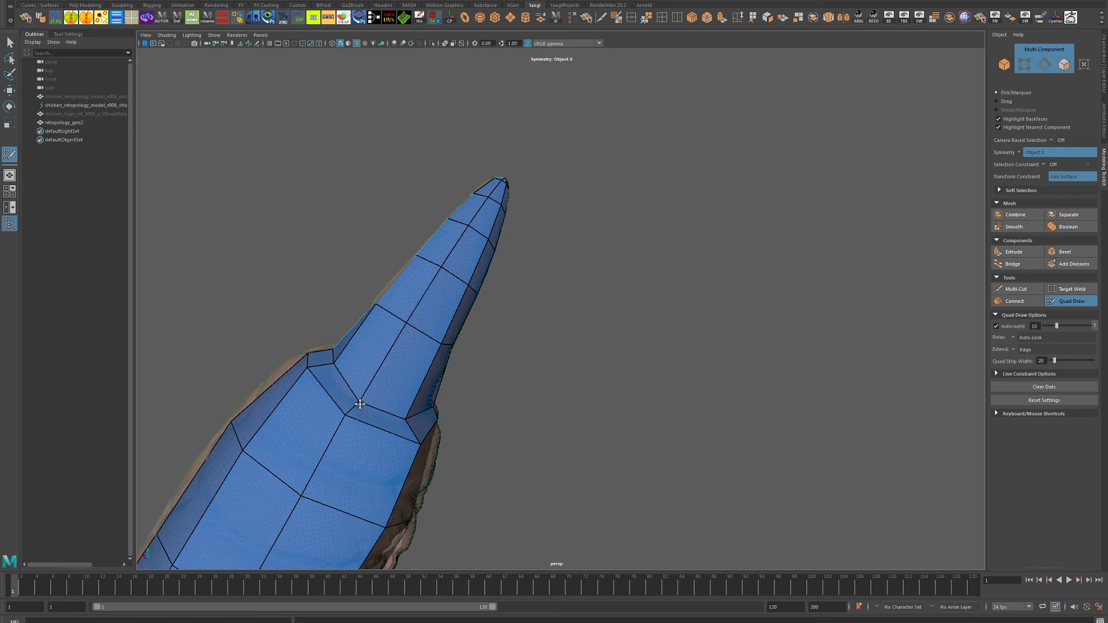
pyautogui.moveTo(360, 404); pyautogui.dragTo(578, 394)
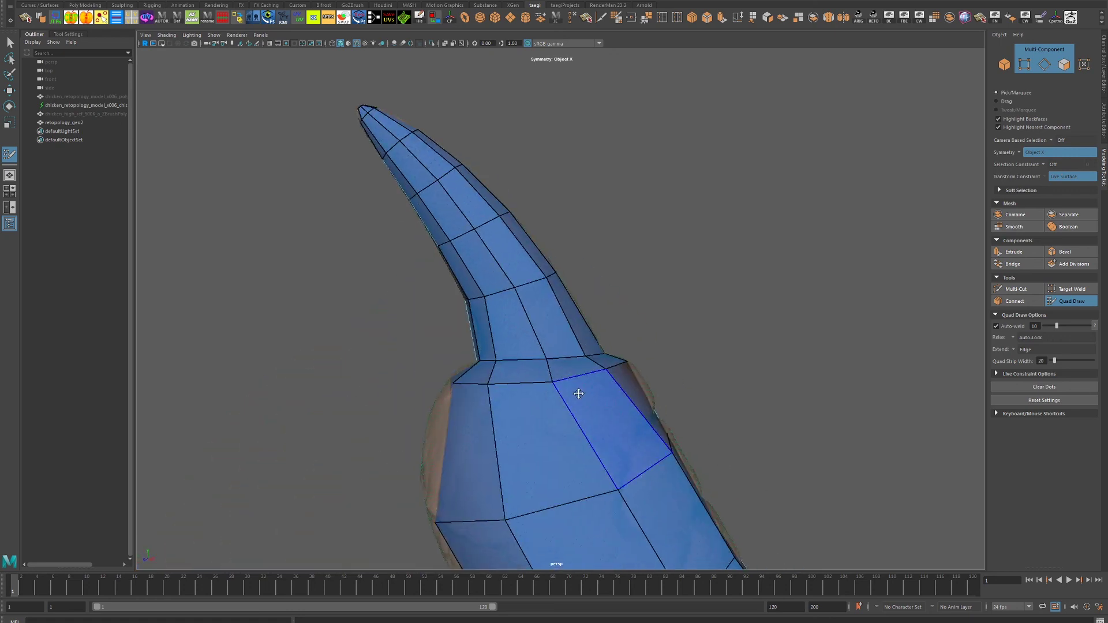
pyautogui.moveTo(492, 361); pyautogui.dragTo(596, 308)
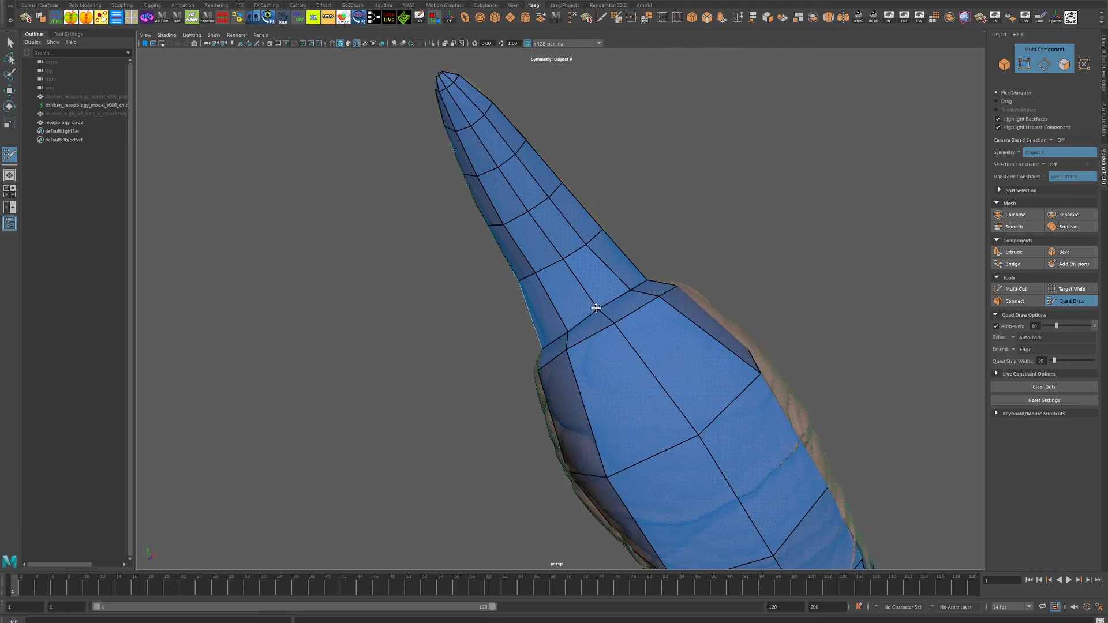
pyautogui.moveTo(568, 354); pyautogui.dragTo(539, 271)
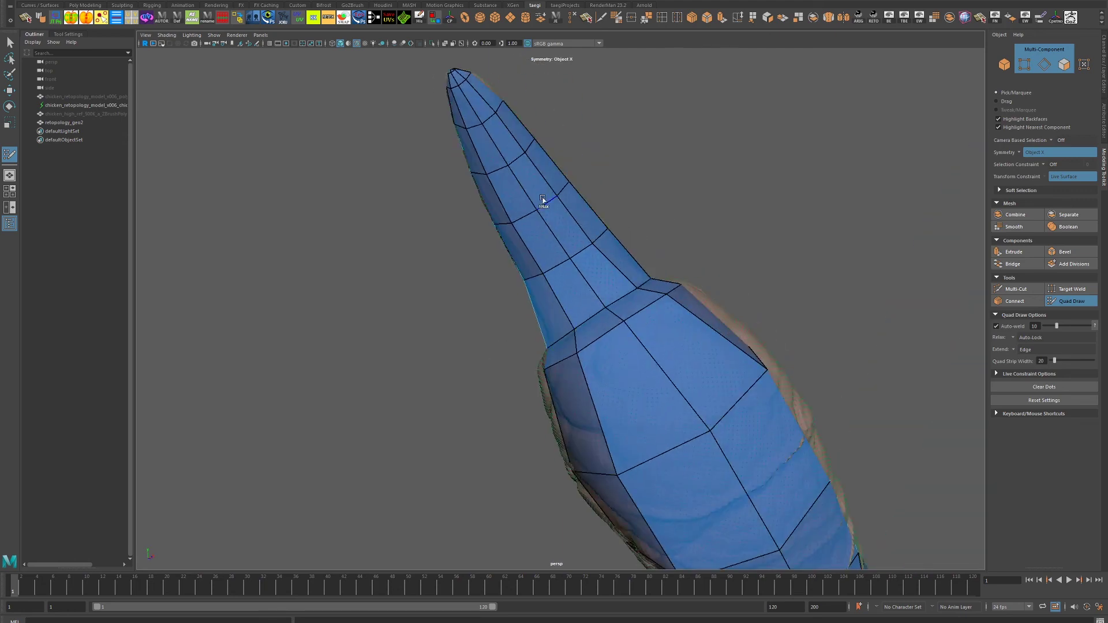
pyautogui.moveTo(542, 199); pyautogui.dragTo(574, 219)
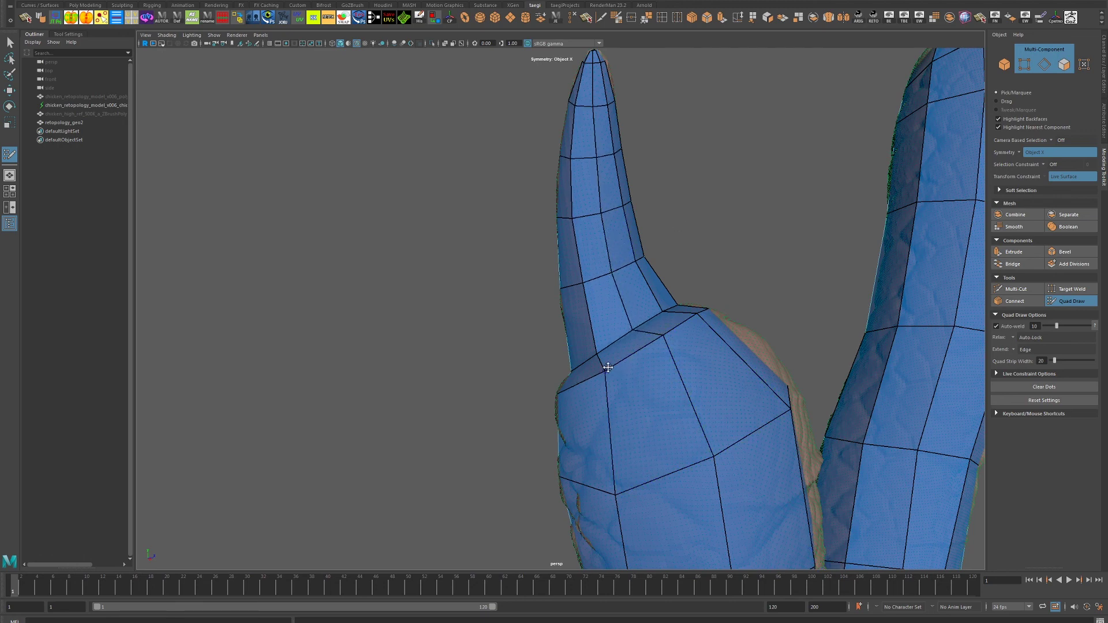
pyautogui.moveTo(608, 367); pyautogui.dragTo(666, 362)
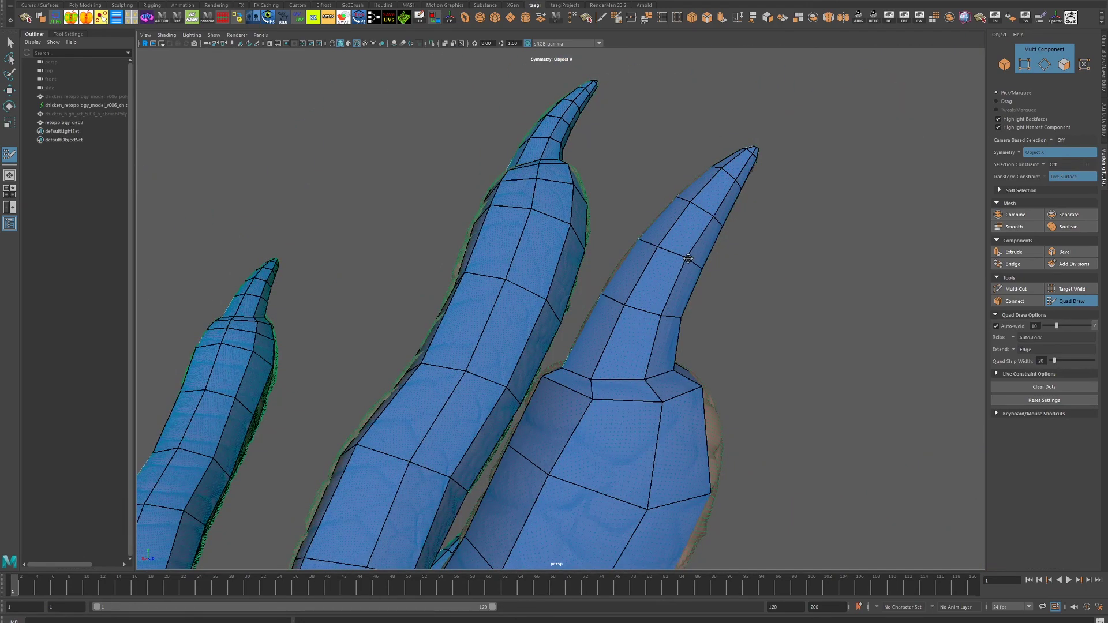
pyautogui.moveTo(709, 219); pyautogui.dragTo(716, 292)
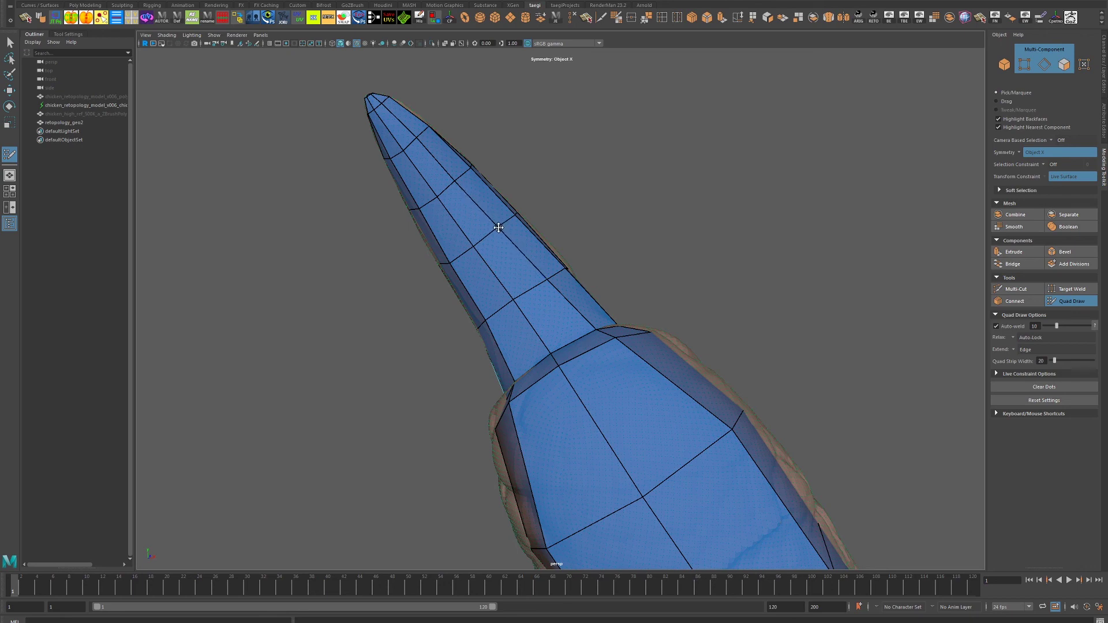
pyautogui.moveTo(554, 240); pyautogui.dragTo(576, 239)
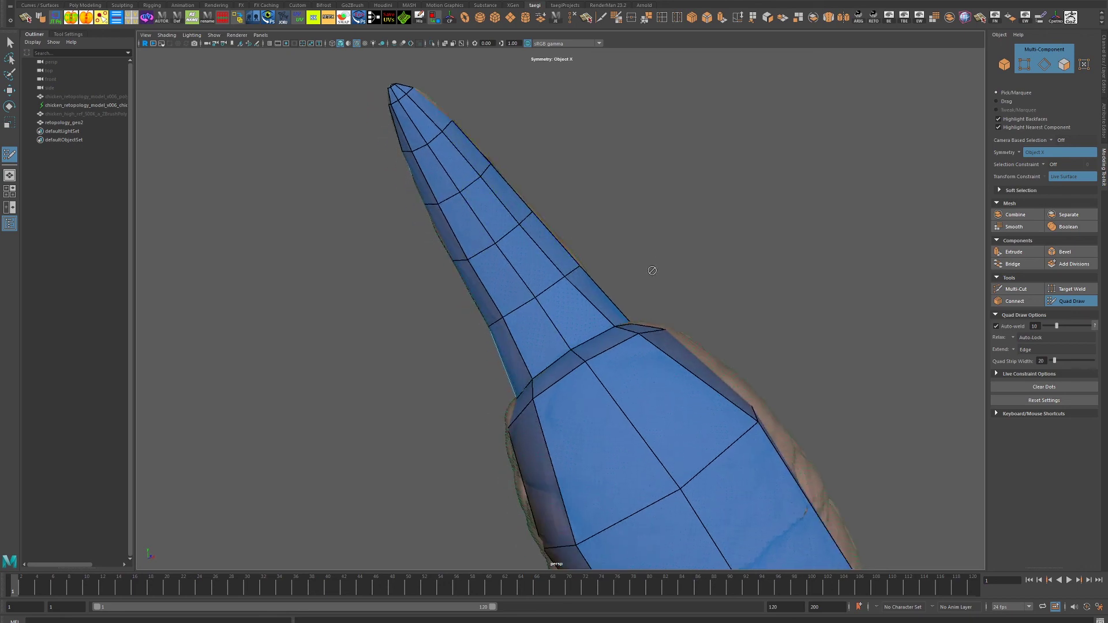
pyautogui.moveTo(466, 193); pyautogui.dragTo(489, 363)
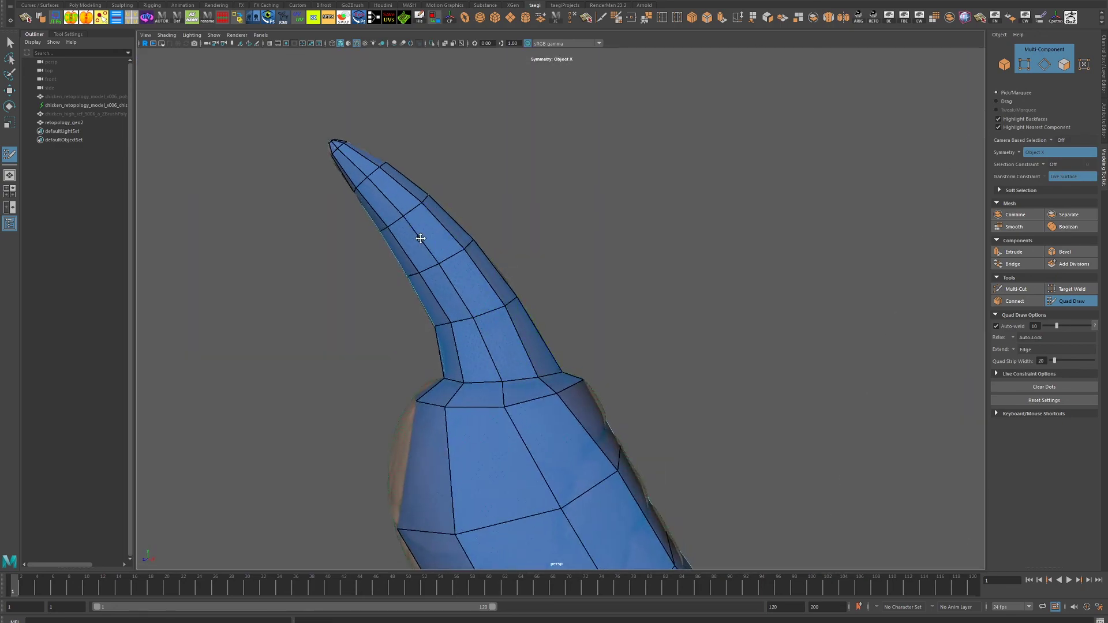
pyautogui.moveTo(432, 248); pyautogui.dragTo(506, 296)
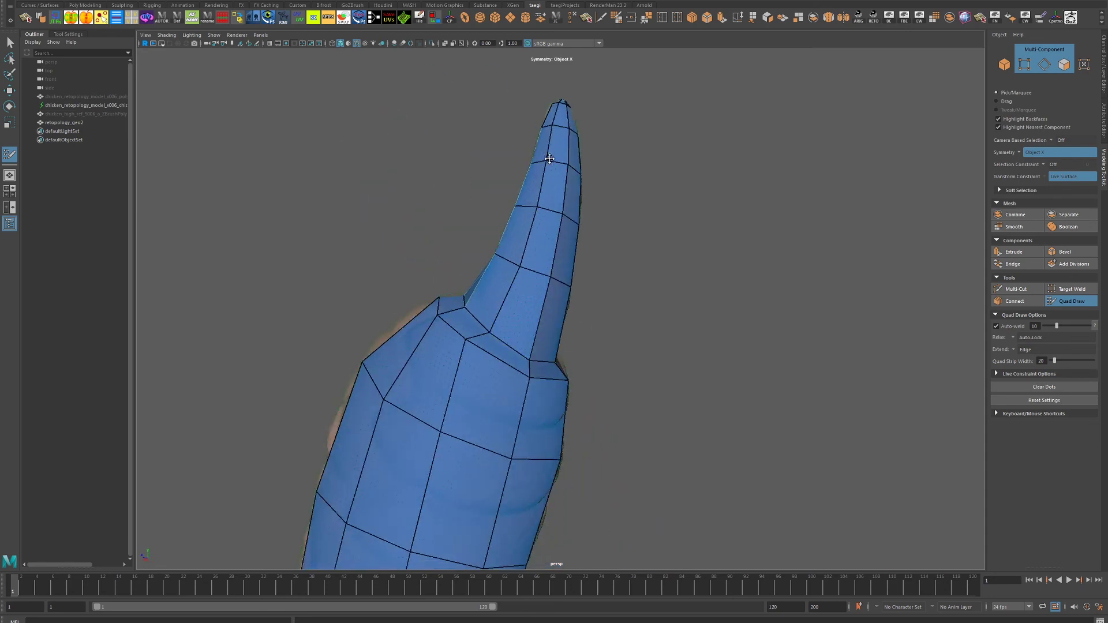
pyautogui.moveTo(550, 158); pyautogui.dragTo(416, 250)
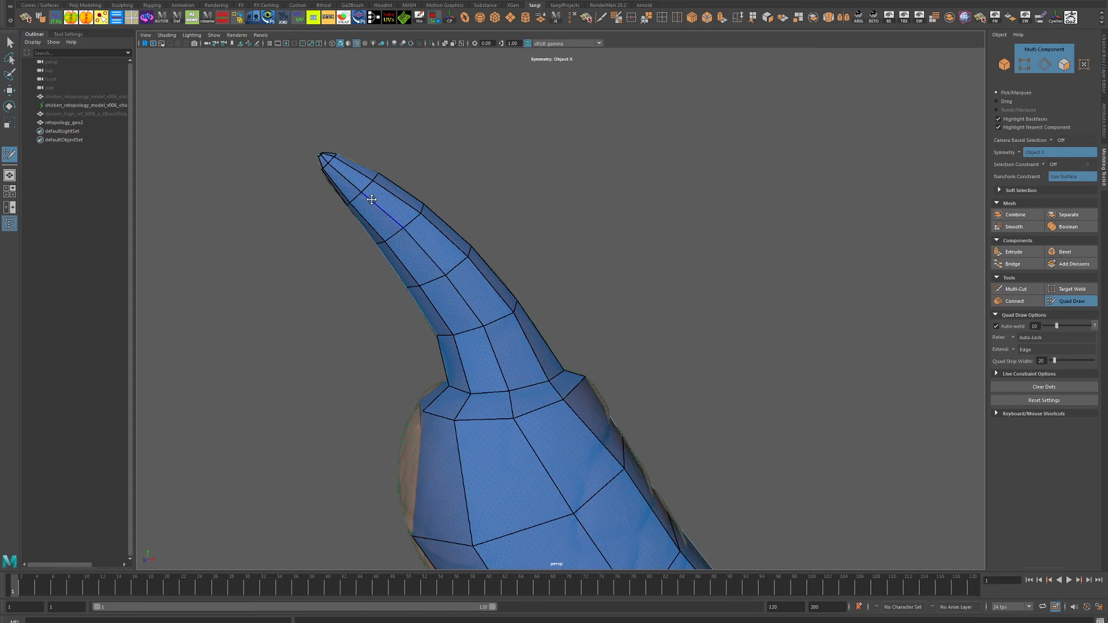
pyautogui.moveTo(372, 199); pyautogui.dragTo(613, 264)
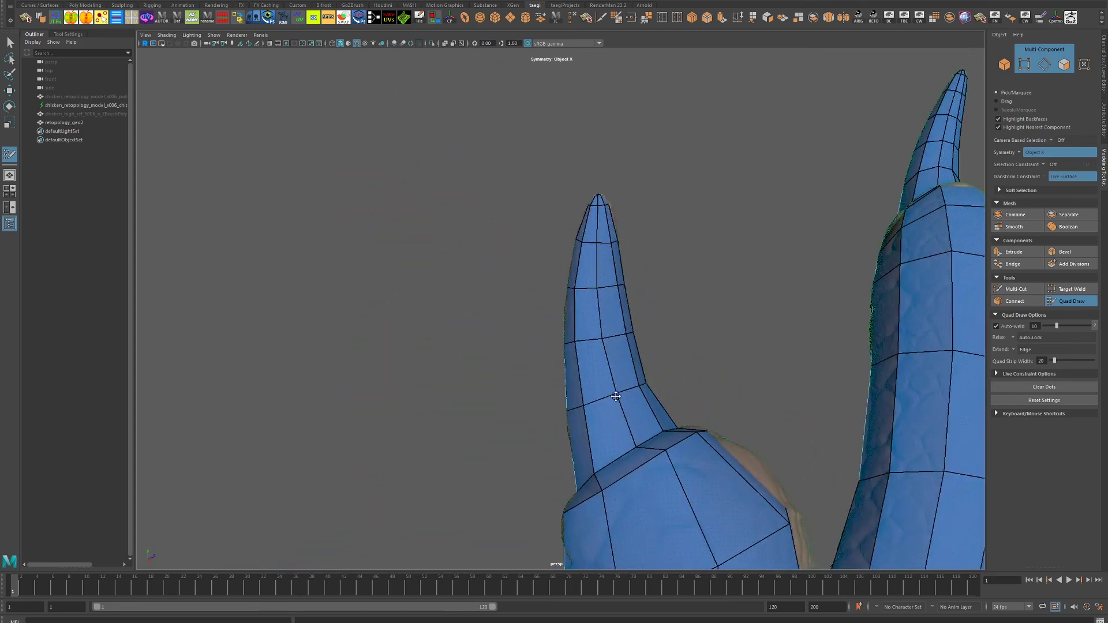
pyautogui.moveTo(635, 445); pyautogui.dragTo(692, 425)
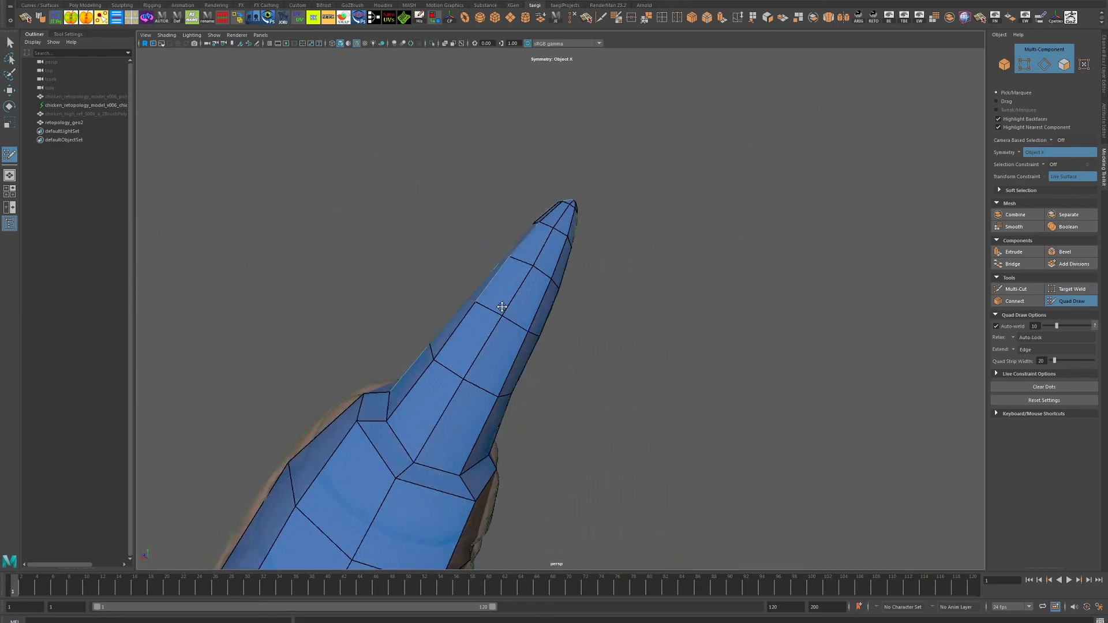
pyautogui.moveTo(502, 307); pyautogui.dragTo(599, 444)
pyautogui.moveTo(591, 334); pyautogui.dragTo(539, 307)
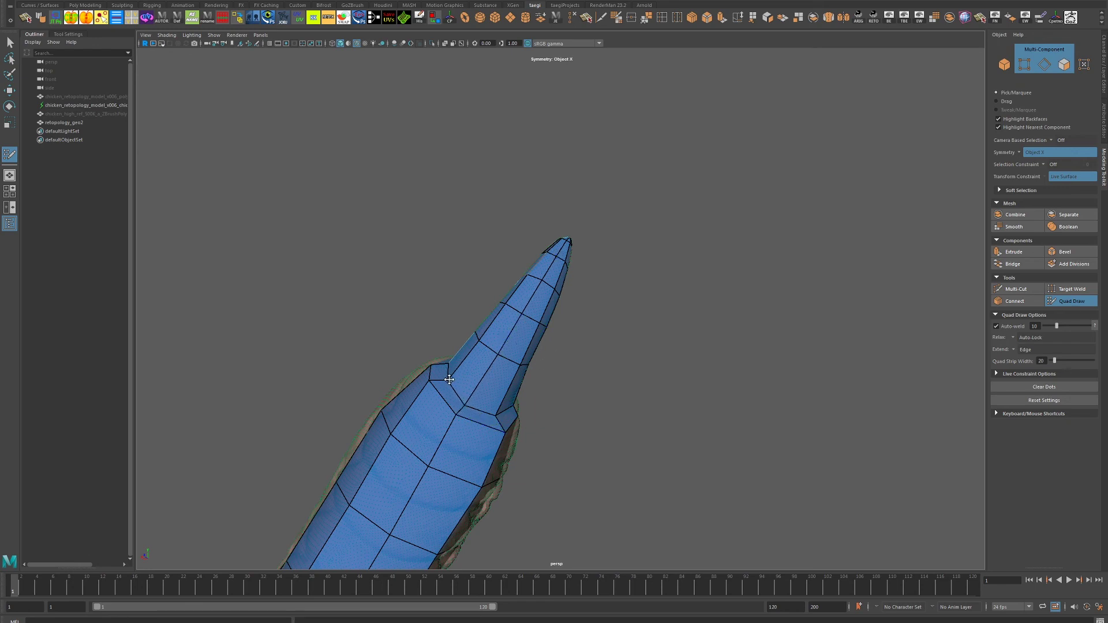
pyautogui.moveTo(448, 379); pyautogui.dragTo(583, 505)
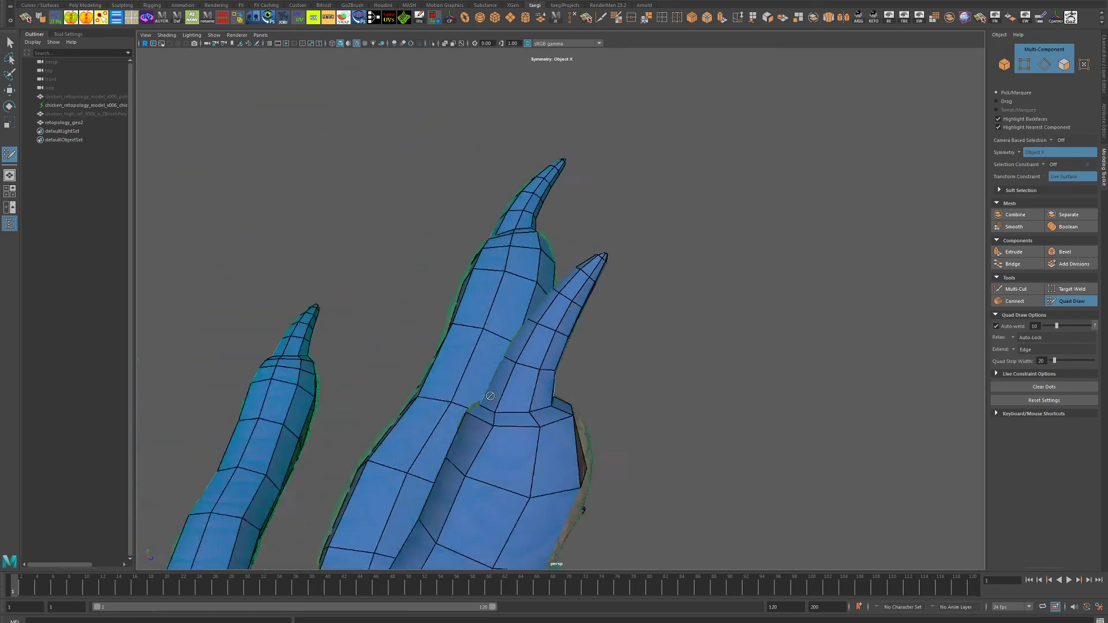
pyautogui.moveTo(583, 504); pyautogui.dragTo(520, 415)
pyautogui.moveTo(520, 416); pyautogui.dragTo(378, 408)
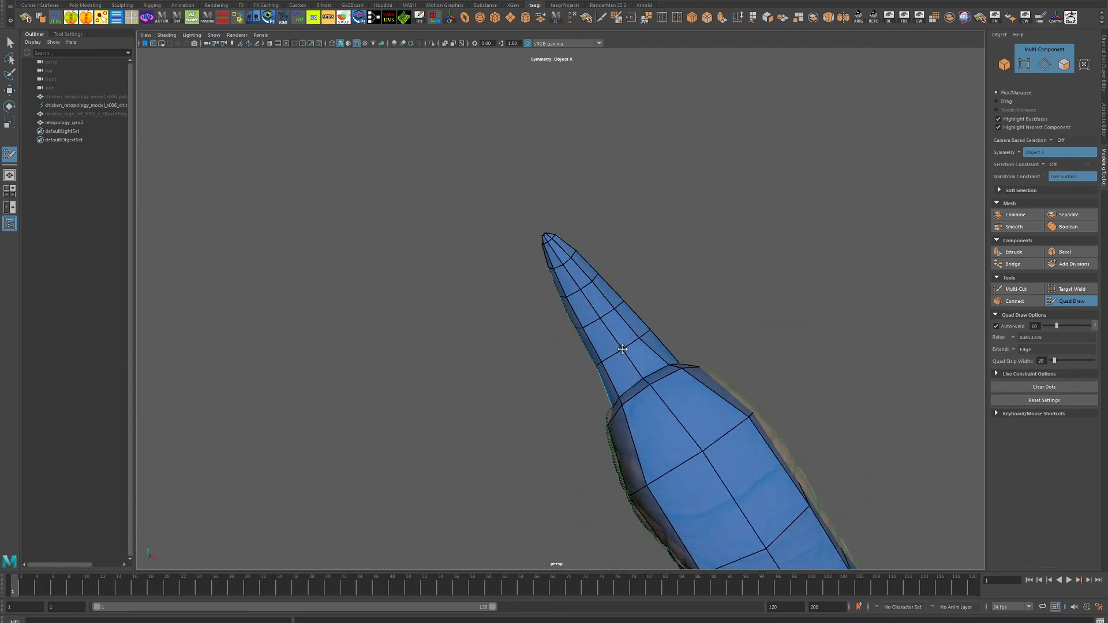
pyautogui.moveTo(587, 298); pyautogui.dragTo(596, 385)
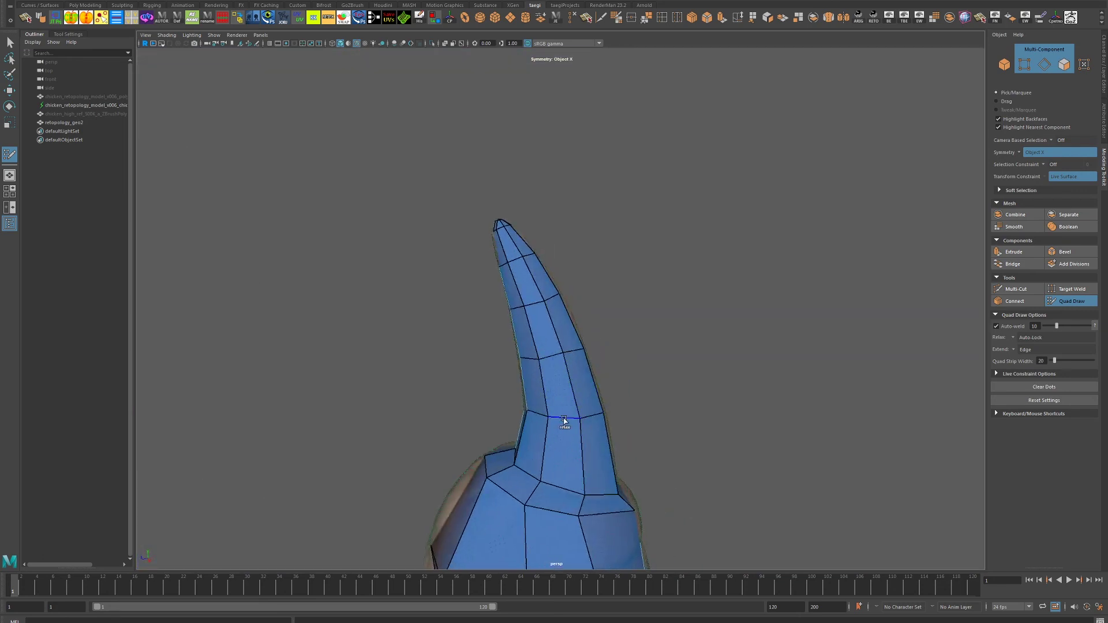
pyautogui.moveTo(544, 318); pyautogui.dragTo(631, 403)
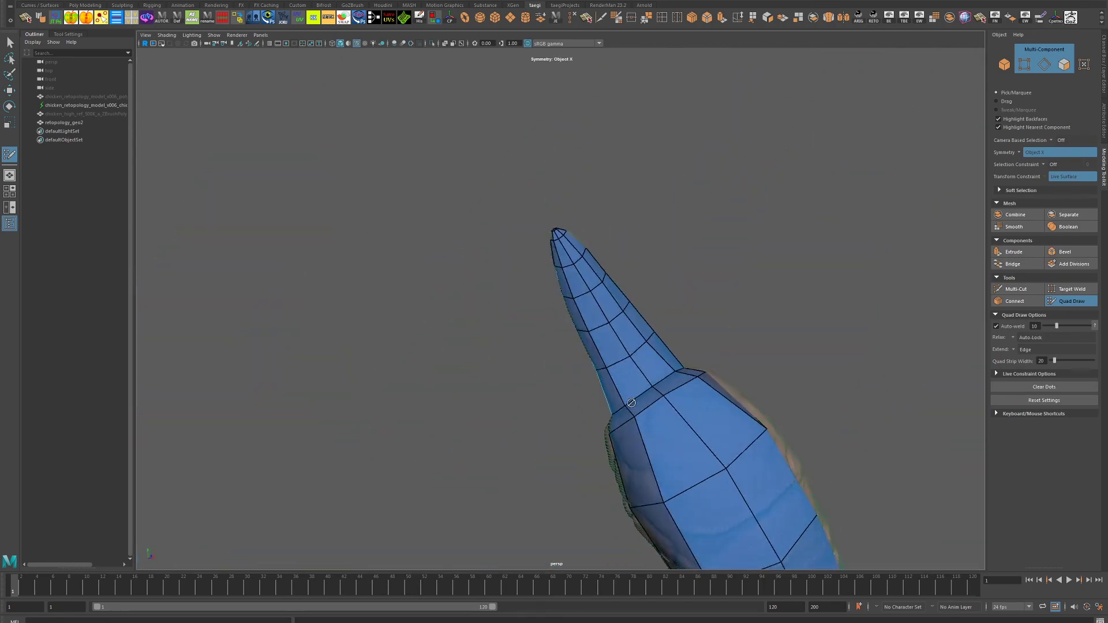
pyautogui.moveTo(573, 298); pyautogui.dragTo(533, 375)
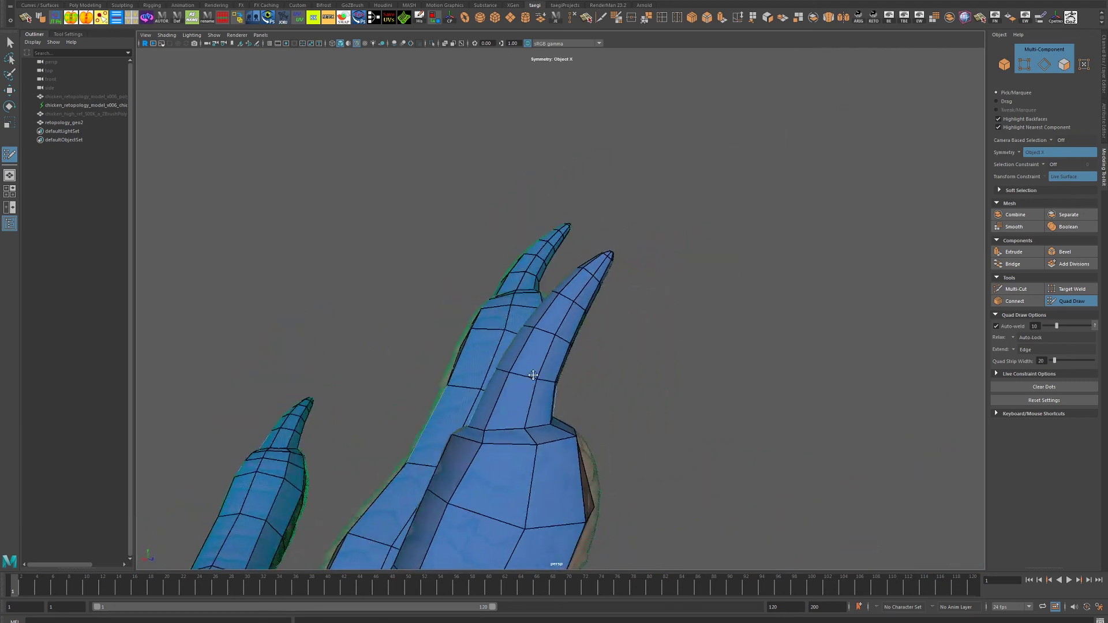
pyautogui.moveTo(576, 301); pyautogui.dragTo(627, 367)
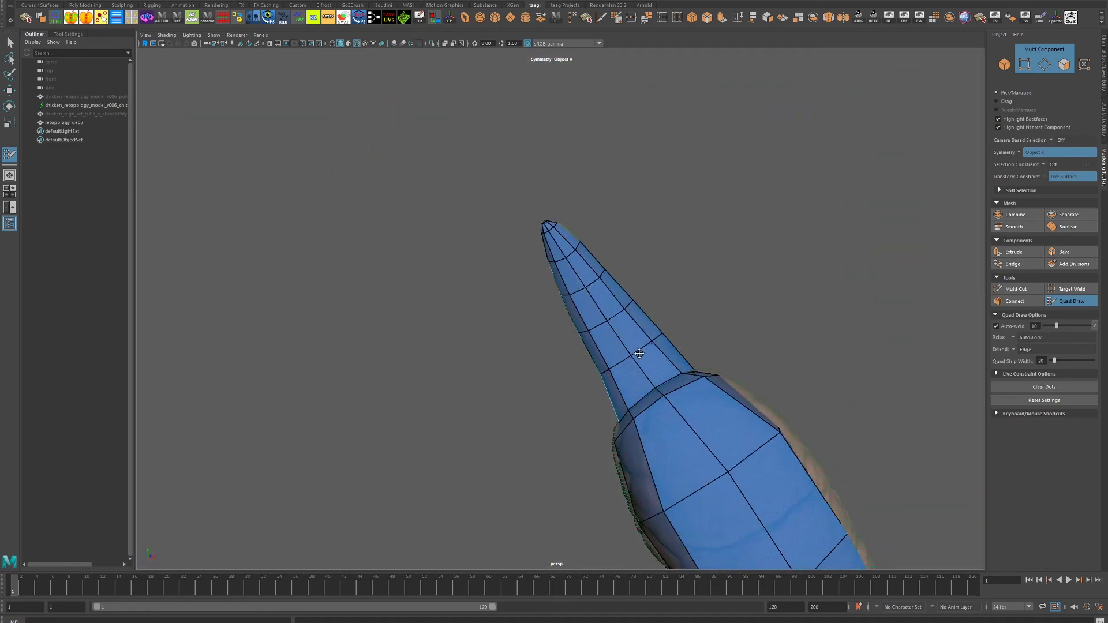
pyautogui.moveTo(639, 353); pyautogui.dragTo(554, 363)
pyautogui.moveTo(553, 363); pyautogui.dragTo(563, 291)
# - Exit Quad Draw, select retopology_geo2, frame the whole chicken and inspect the head
pyautogui.moveTo(563, 292); pyautogui.dragTo(577, 361)
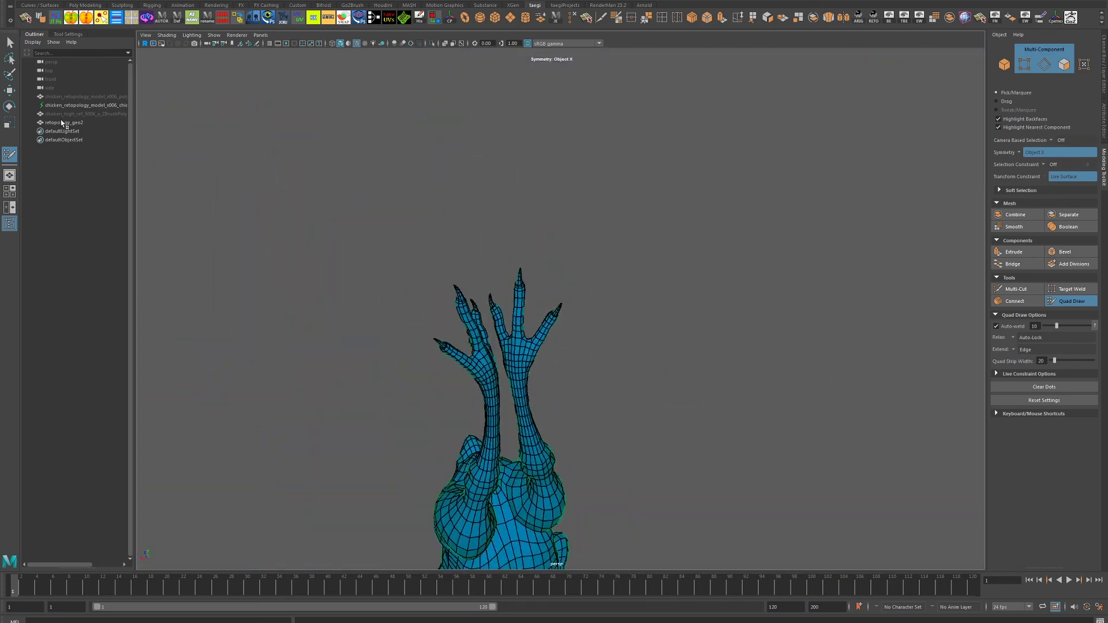
pyautogui.press('q')
pyautogui.click(65, 123)
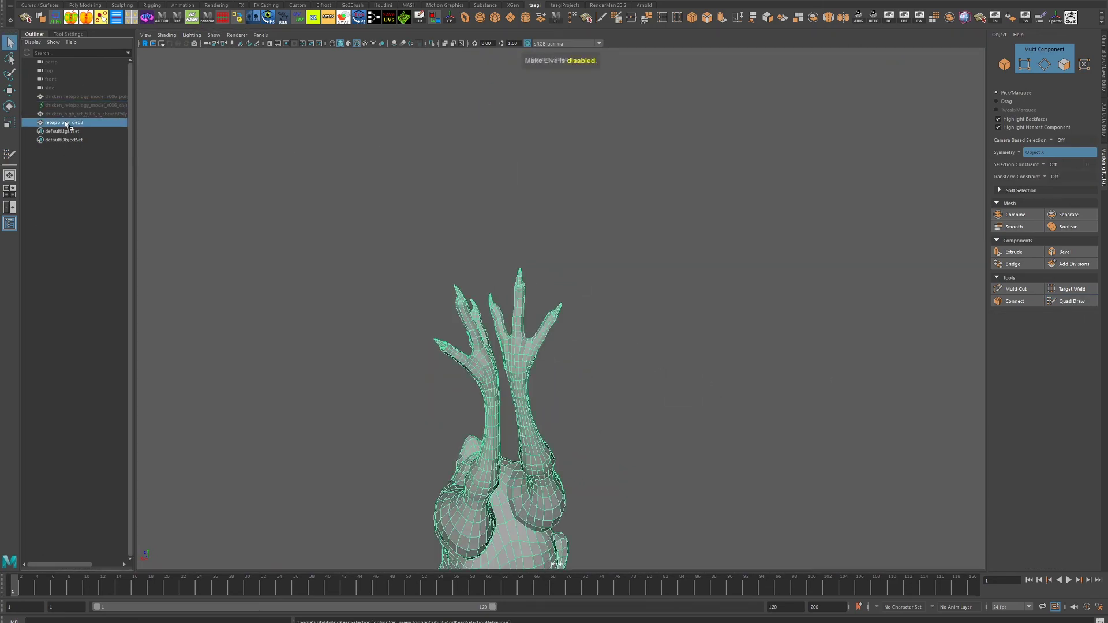
pyautogui.press('f')
pyautogui.moveTo(663, 259); pyautogui.dragTo(579, 191)
pyautogui.moveTo(579, 191); pyautogui.dragTo(705, 164)
pyautogui.moveTo(705, 164); pyautogui.dragTo(969, 292)
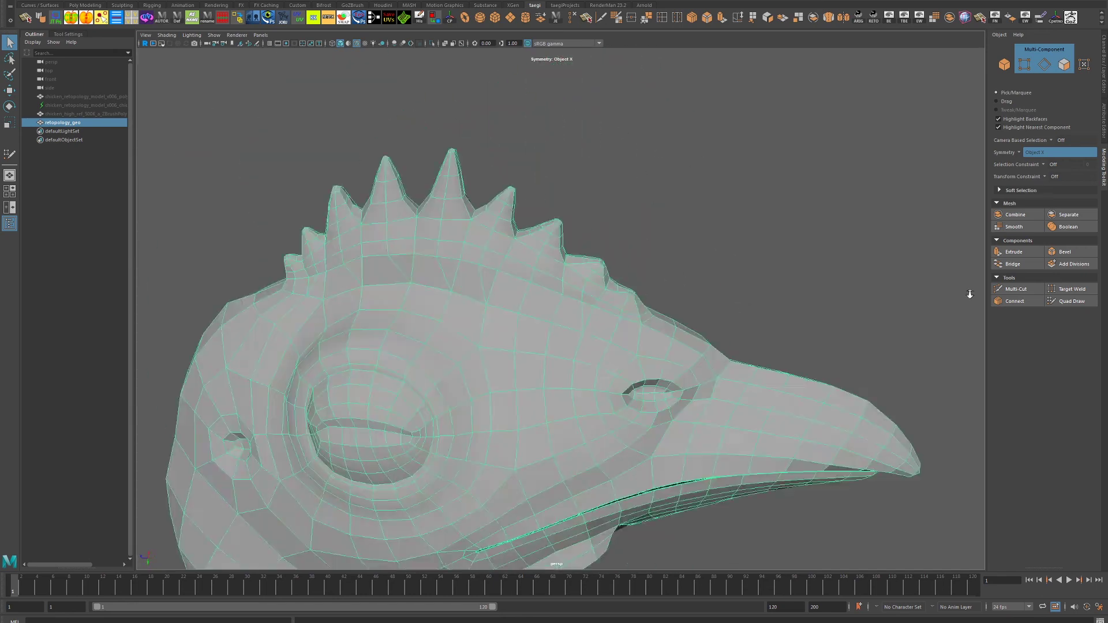
pyautogui.moveTo(970, 292); pyautogui.dragTo(640, 248)
pyautogui.moveTo(641, 247); pyautogui.dragTo(742, 266)
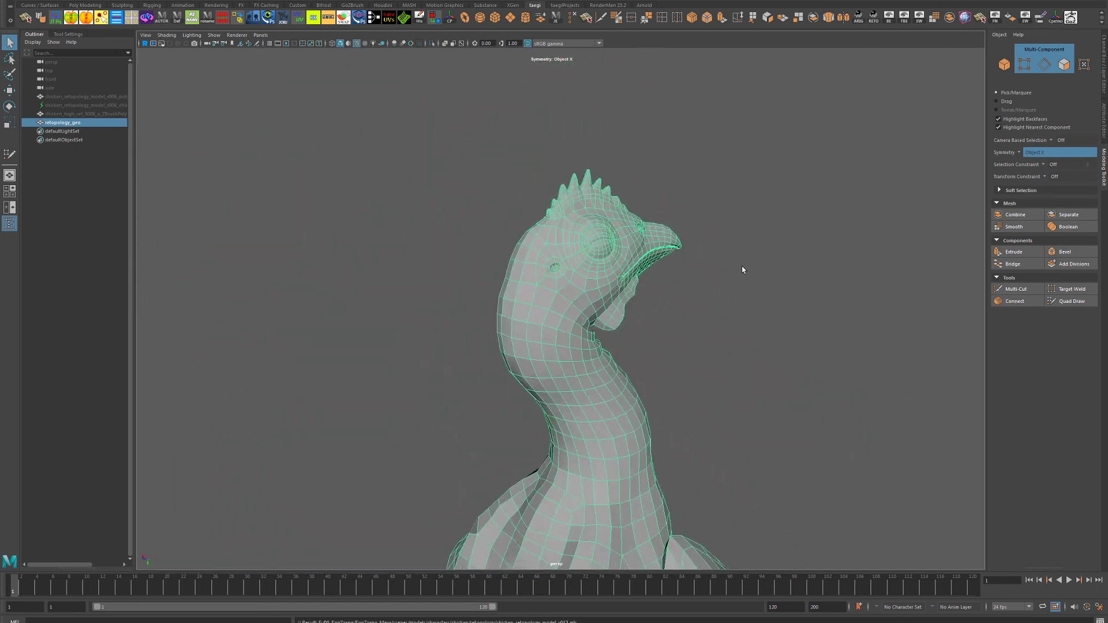
# - Deselect the mesh and zoom in from the body down to a claw on the foot
pyautogui.click(730, 253)
pyautogui.moveTo(437, 65); pyautogui.dragTo(693, 300)
pyautogui.moveTo(693, 300); pyautogui.dragTo(623, 317)
pyautogui.moveTo(623, 317); pyautogui.dragTo(496, 338)
pyautogui.moveTo(497, 339); pyautogui.dragTo(584, 382)
pyautogui.moveTo(585, 383); pyautogui.dragTo(591, 366)
pyautogui.moveTo(591, 365); pyautogui.dragTo(388, 344)
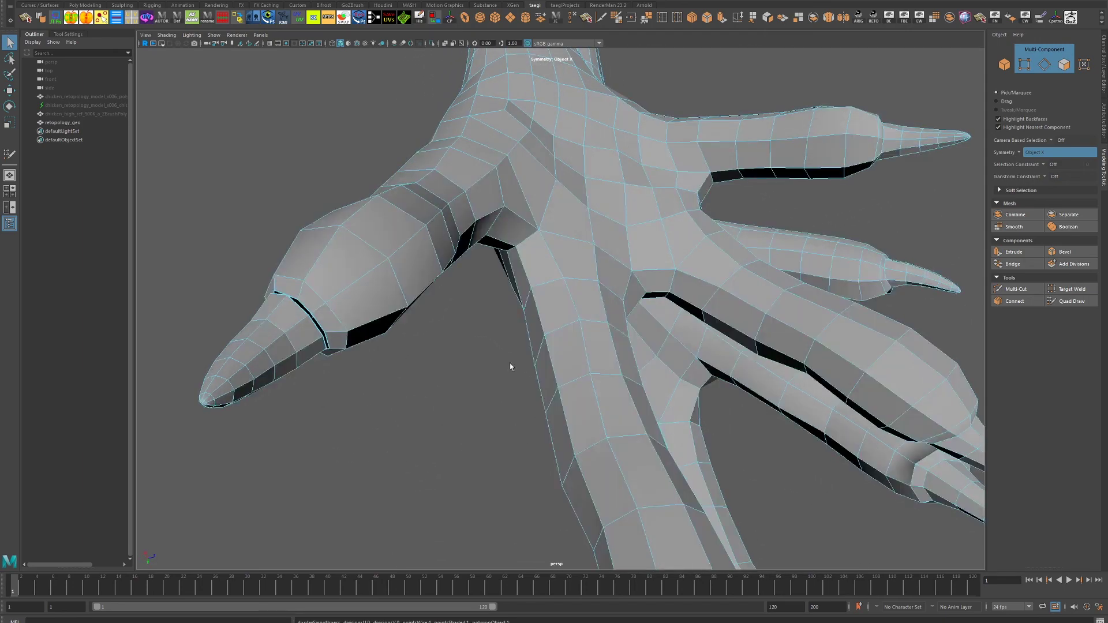
pyautogui.moveTo(510, 362); pyautogui.dragTo(667, 357)
pyautogui.moveTo(667, 358); pyautogui.dragTo(656, 388)
pyautogui.moveTo(655, 388); pyautogui.dragTo(490, 387)
pyautogui.moveTo(490, 387); pyautogui.dragTo(419, 389)
# - Switch to face mode, turn Symmetry off and marquee-select one claw tip's faces
pyautogui.press('F11')
pyautogui.moveTo(427, 474); pyautogui.dragTo(428, 474)
pyautogui.moveTo(430, 439); pyautogui.dragTo(577, 323)
pyautogui.click(1033, 152)
pyautogui.moveTo(855, 366); pyautogui.dragTo(457, 356)
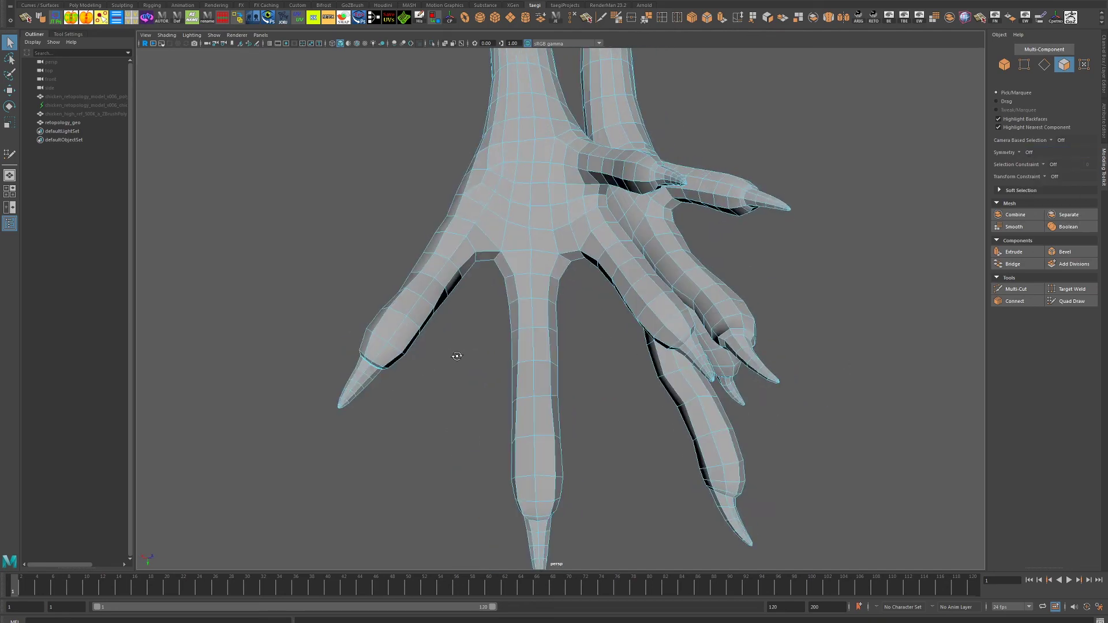
pyautogui.moveTo(477, 392); pyautogui.dragTo(685, 334)
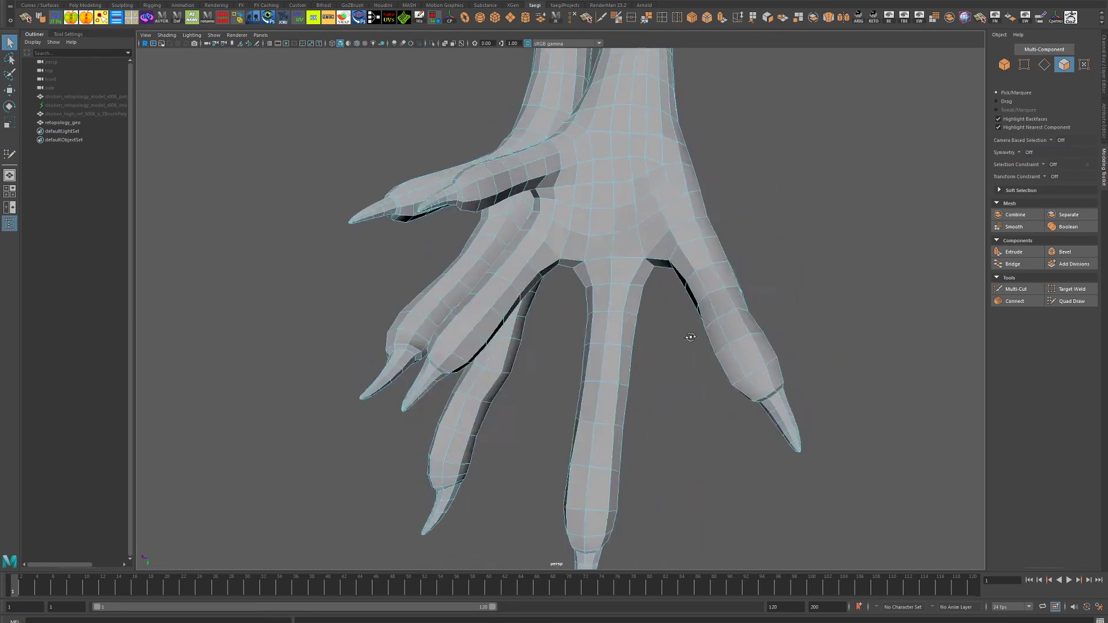
pyautogui.moveTo(925, 441); pyautogui.dragTo(795, 410)
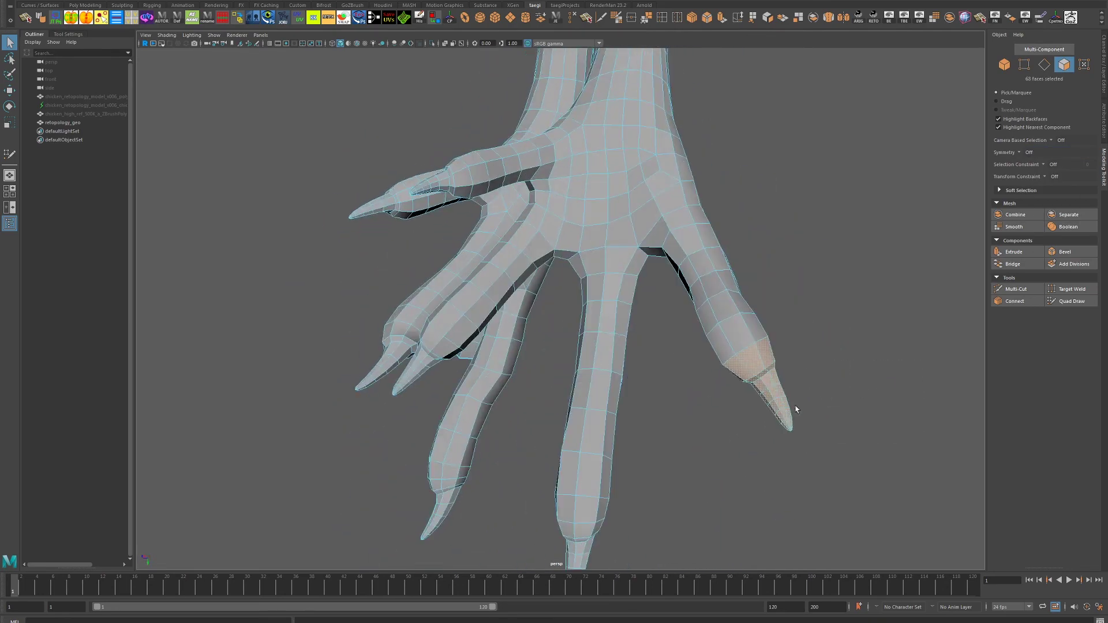
# - Extract the claw-tip faces, isolate them and delete the duplicate copy
pyautogui.moveTo(419, 124); pyautogui.dragTo(724, 367)
pyautogui.click(435, 17)
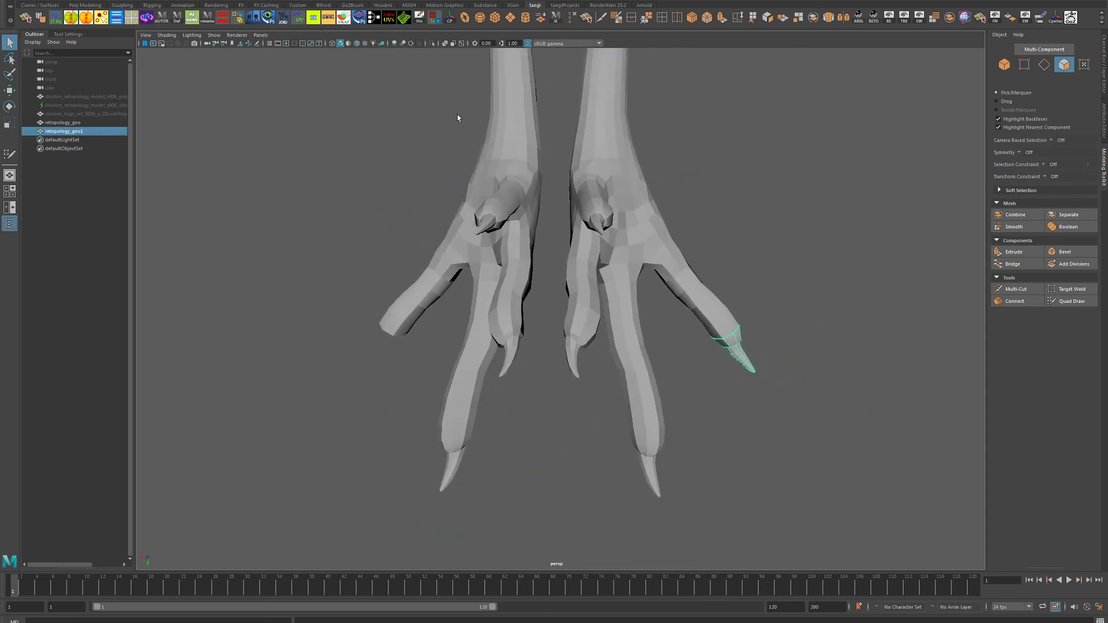
pyautogui.click(432, 43)
pyautogui.rightClick(767, 346)
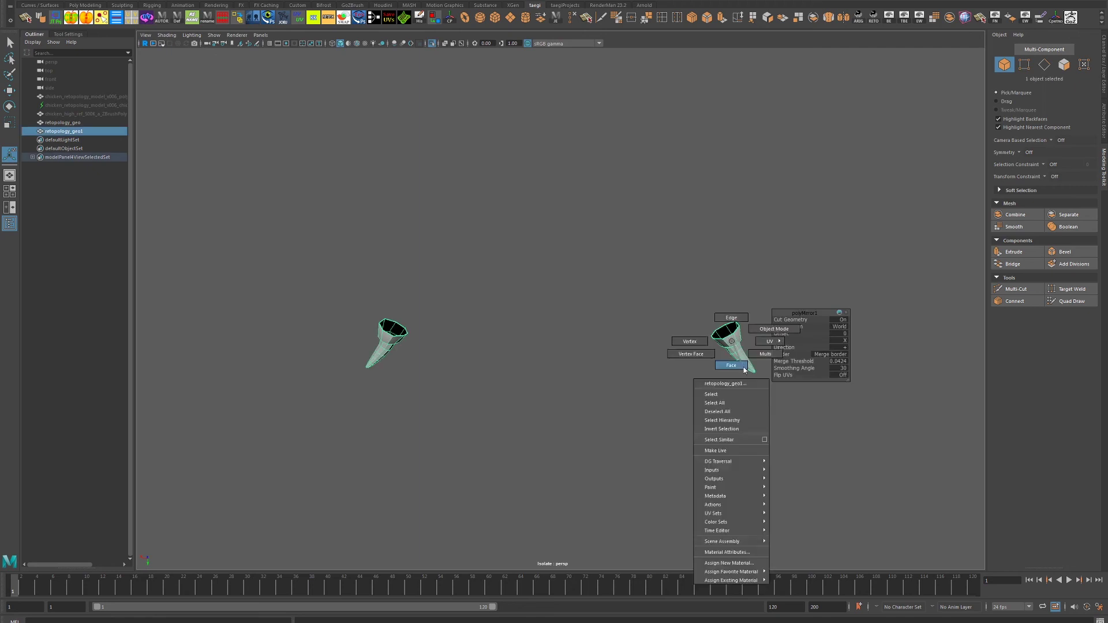
pyautogui.press('Delete')
pyautogui.hotkey('ctrl', '1')
pyautogui.moveTo(562, 205); pyautogui.dragTo(520, 234)
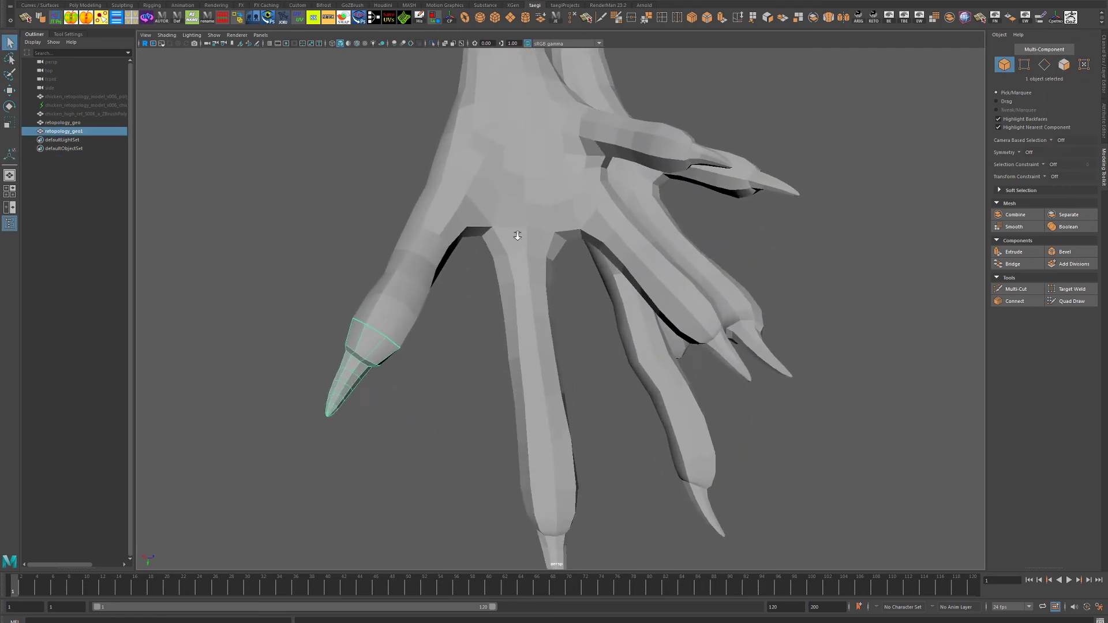
# - Combine the claw tip with the chicken mesh, delete history and merge the seam vertices at 0.001
pyautogui.click(386, 328)
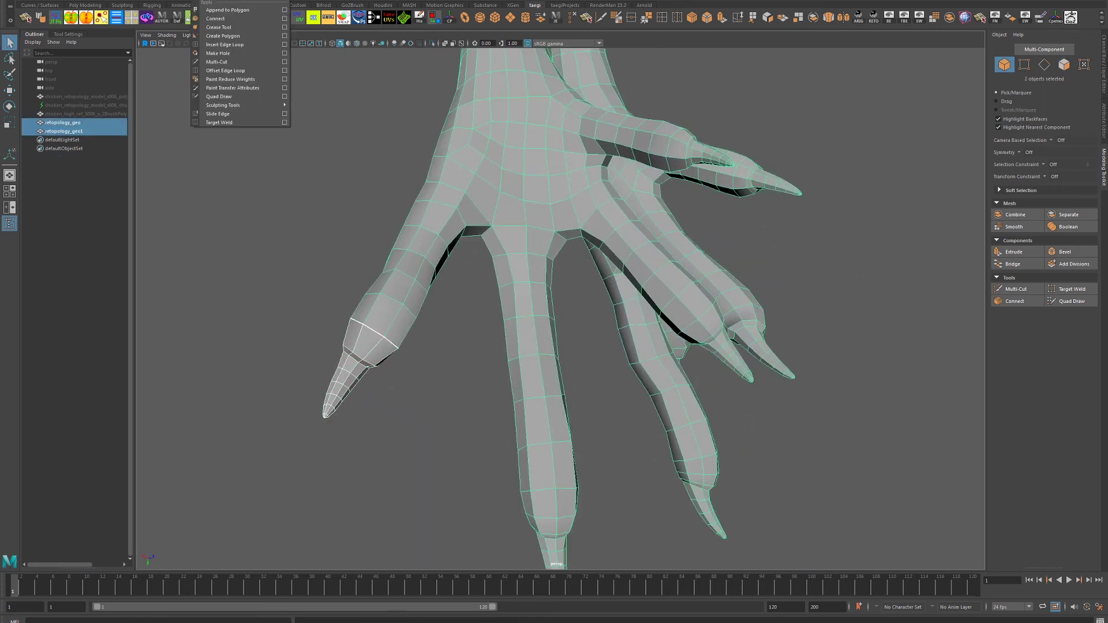
pyautogui.click(184, 43)
pyautogui.click(419, 17)
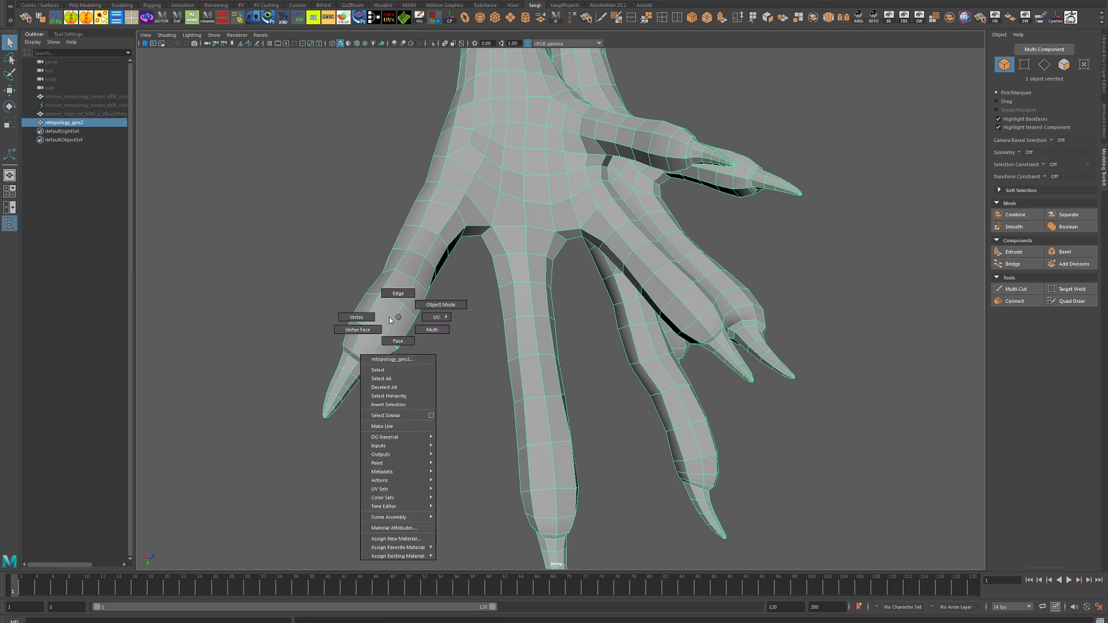
pyautogui.moveTo(398, 317); pyautogui.dragTo(536, 337)
pyautogui.press('4')
pyautogui.moveTo(276, 317); pyautogui.dragTo(334, 365)
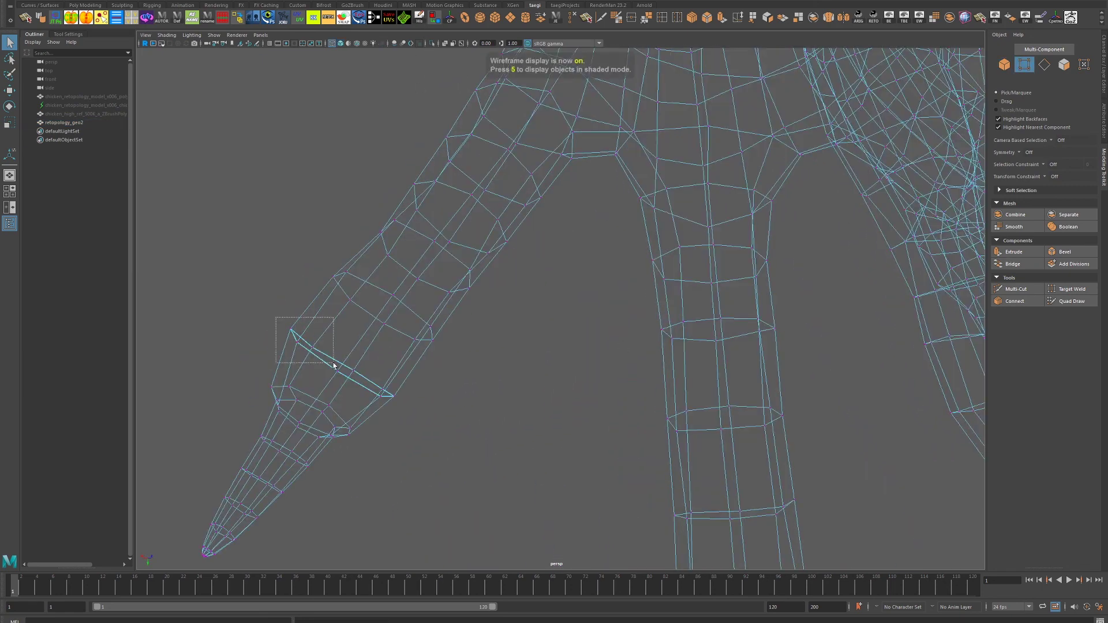
pyautogui.moveTo(332, 370); pyautogui.dragTo(334, 352)
pyautogui.scroll(-3)
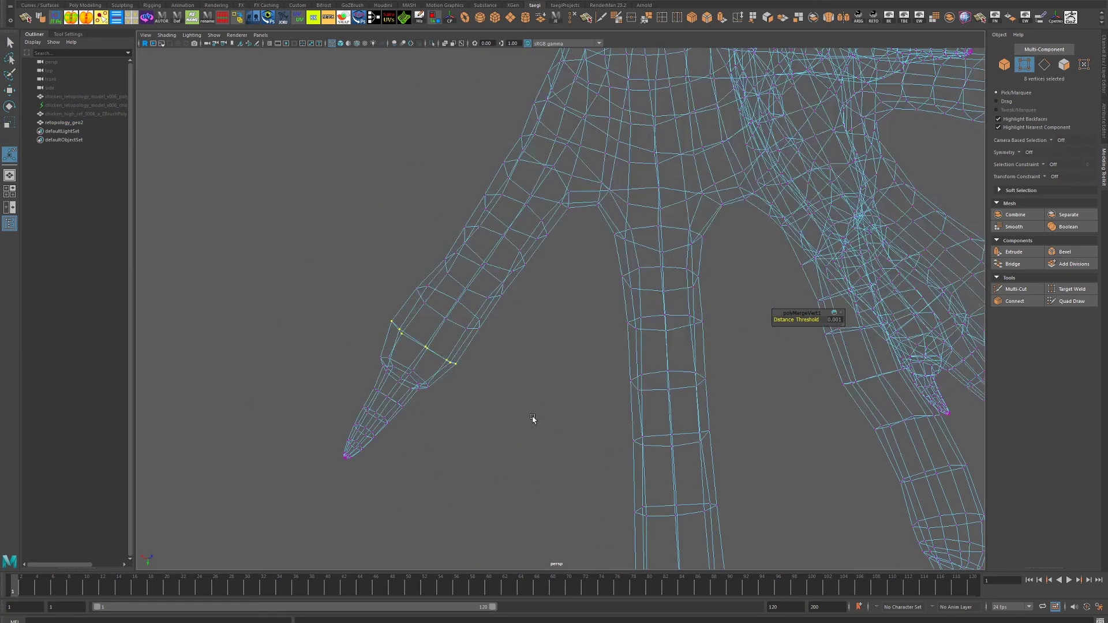
# - Return to shaded view and rename retopology_geo2 to retopology_geo in the Outliner
pyautogui.press('5')
pyautogui.press('f')
pyautogui.click(606, 376)
pyautogui.moveTo(606, 377); pyautogui.dragTo(698, 412)
pyautogui.scroll(3)
pyautogui.click(747, 373)
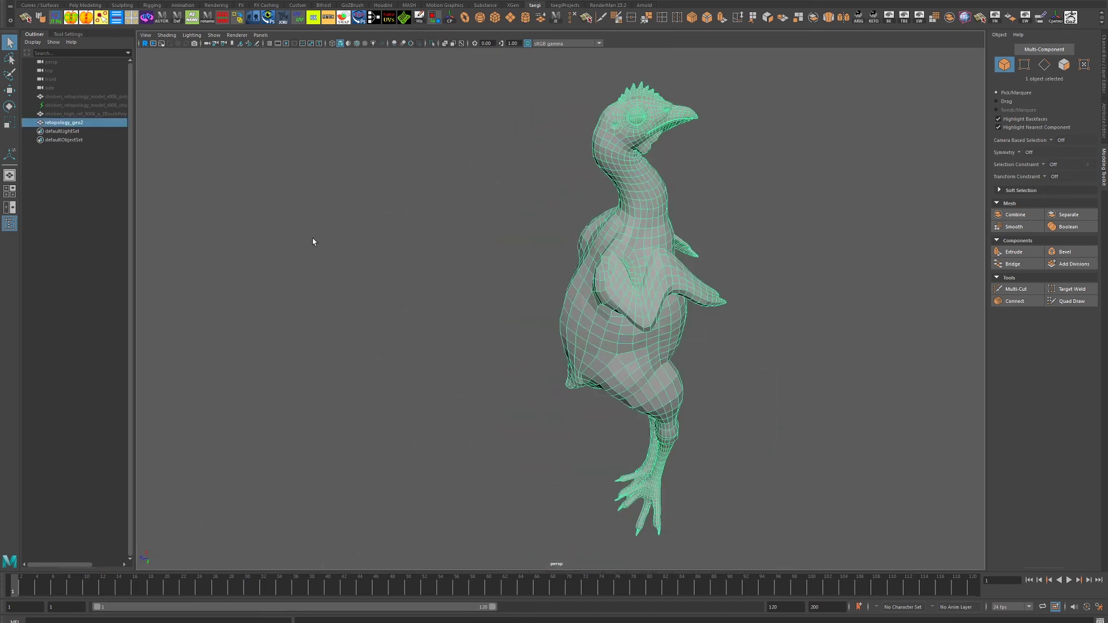
pyautogui.doubleClick(100, 122)
pyautogui.moveTo(200, 116); pyautogui.dragTo(468, 69)
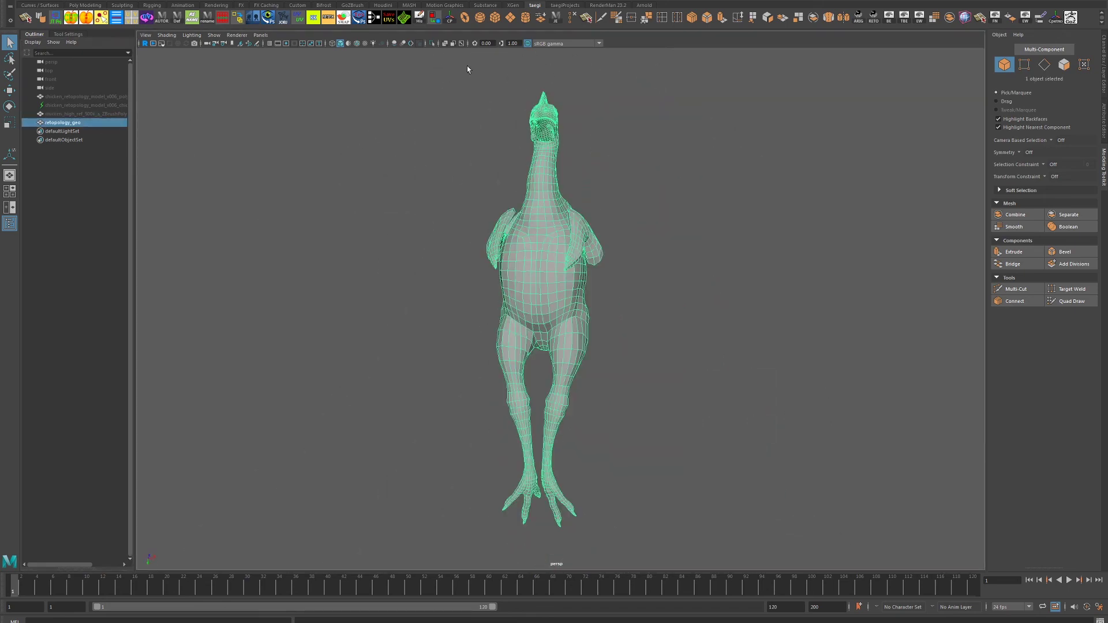